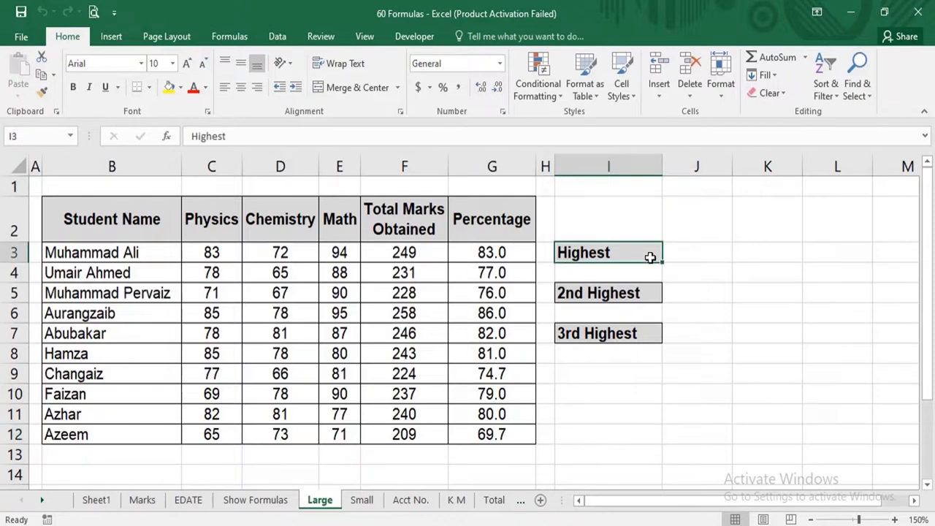
pyautogui.click(647, 292)
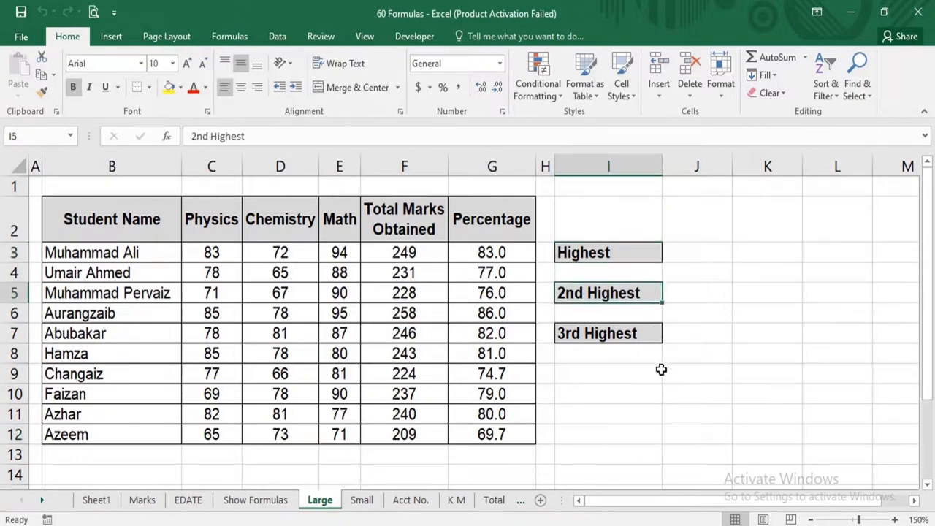
pyautogui.click(647, 335)
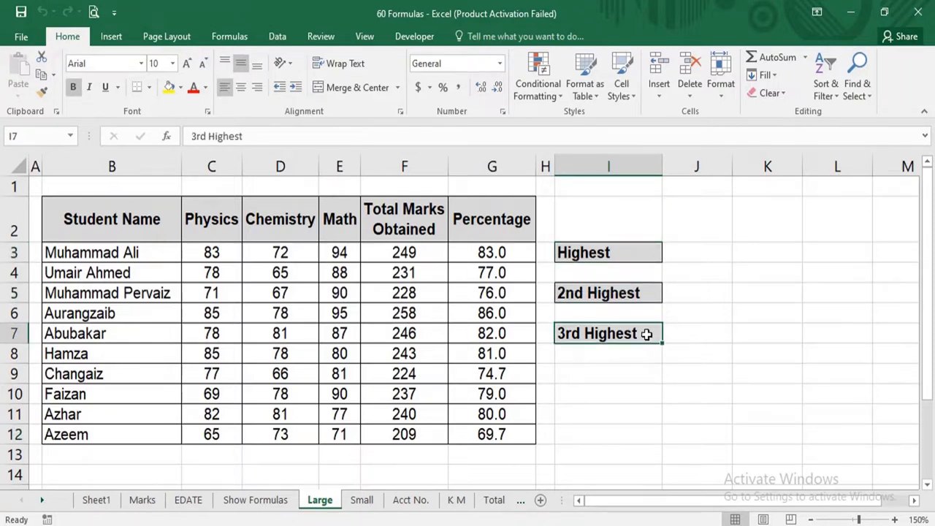
pyautogui.press('Down')
pyautogui.press('Down')
pyautogui.click(624, 452)
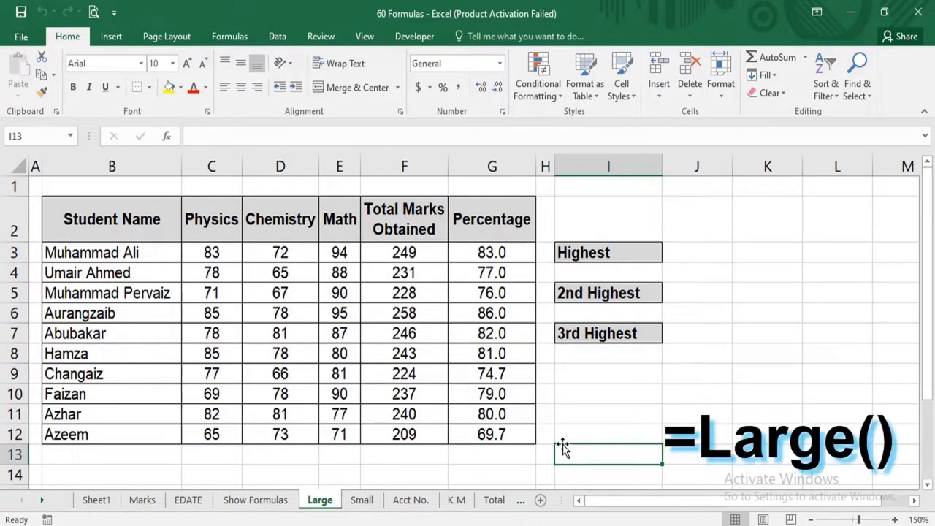
# Enter the formula =Large(F3:F12,1) in J3 to return the highest total marks, and check it against the totals.
pyautogui.click(697, 252)
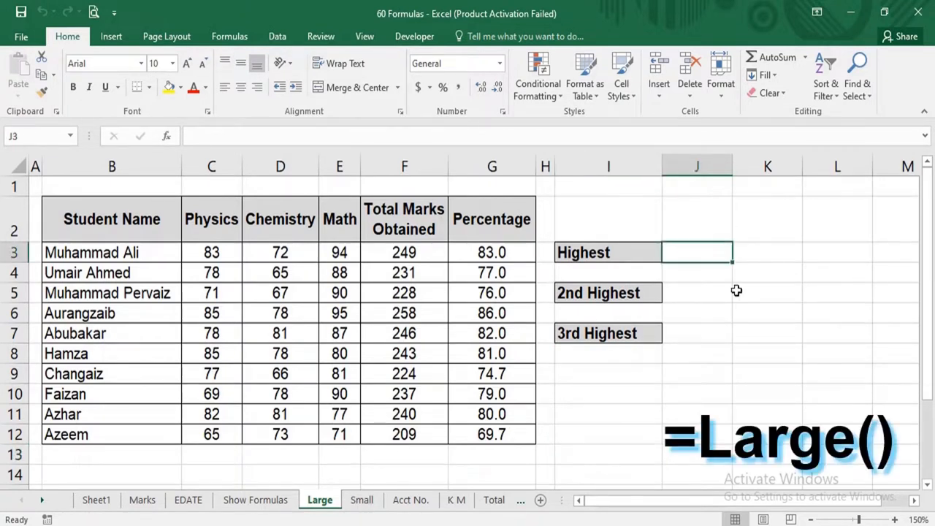
pyautogui.write('=')
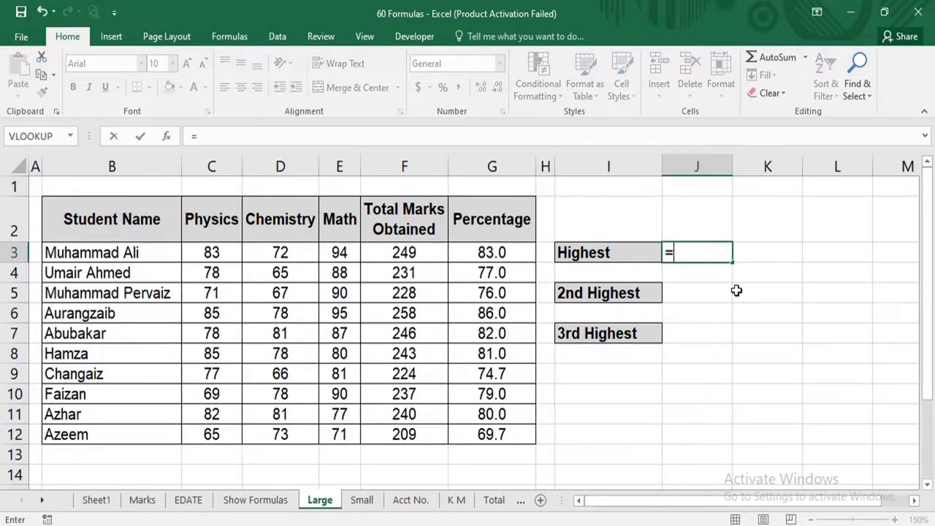
pyautogui.write('Large(')
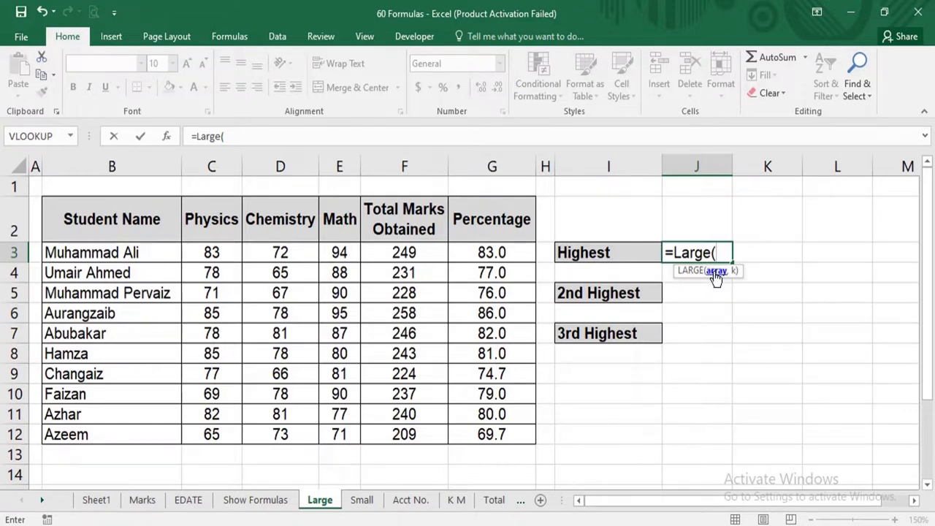
pyautogui.moveTo(417, 251); pyautogui.dragTo(421, 435)
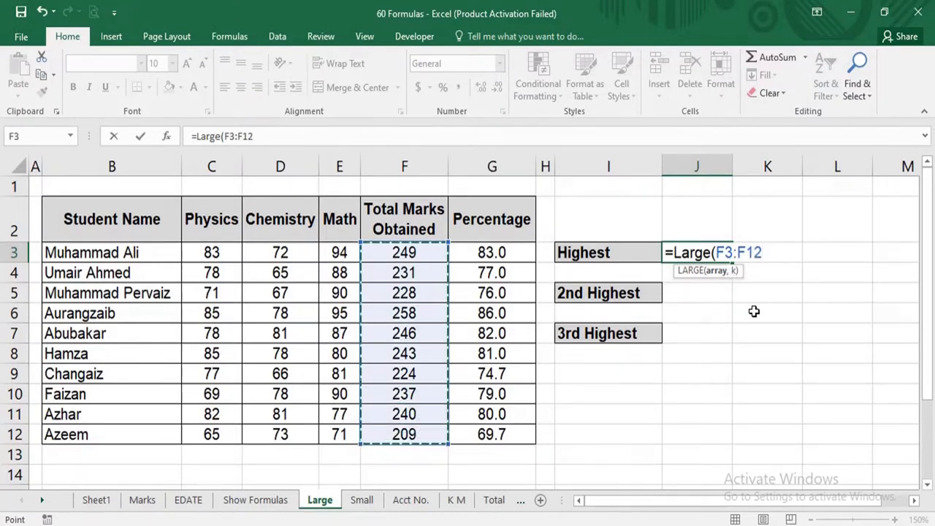
pyautogui.write(',')
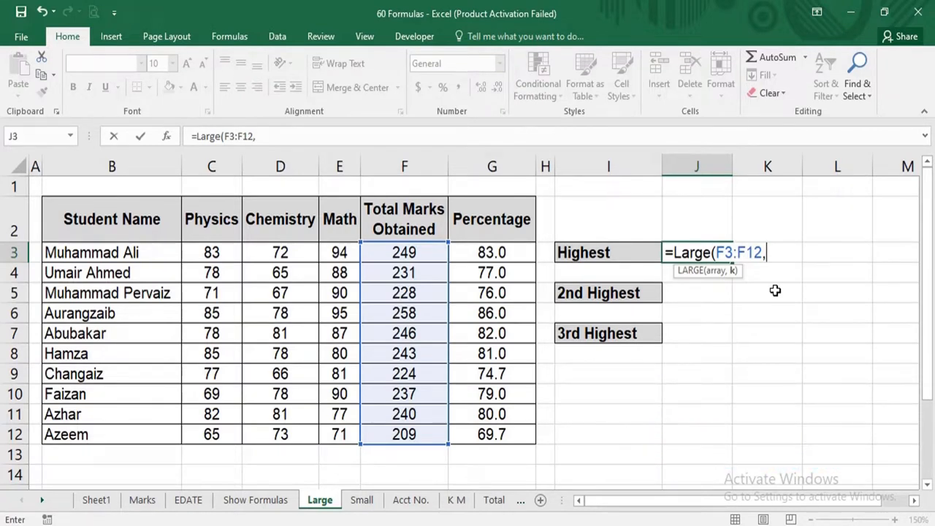
pyautogui.write('1)')
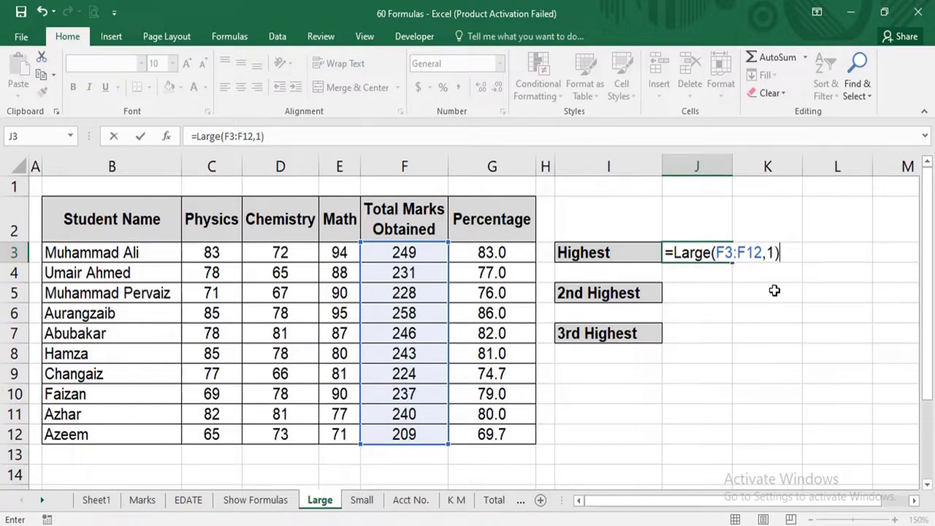
pyautogui.press('Return')
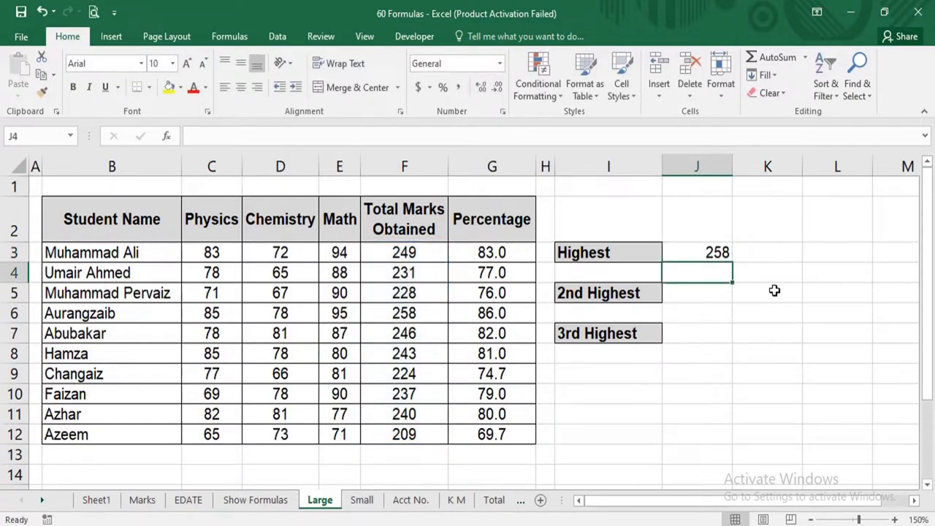
pyautogui.click(407, 312)
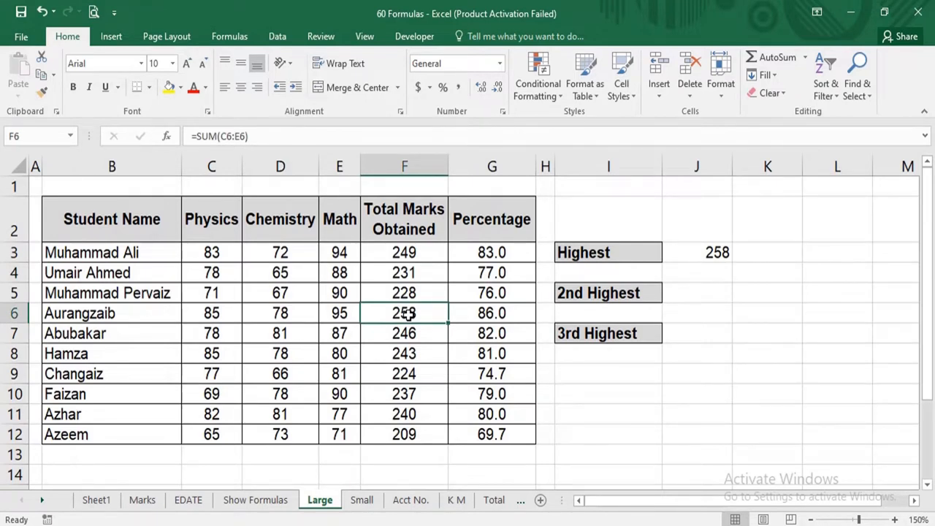
# Enter the formula =Large(F3:F12,2) in J5 to return the 2nd highest total marks.
pyautogui.click(718, 307)
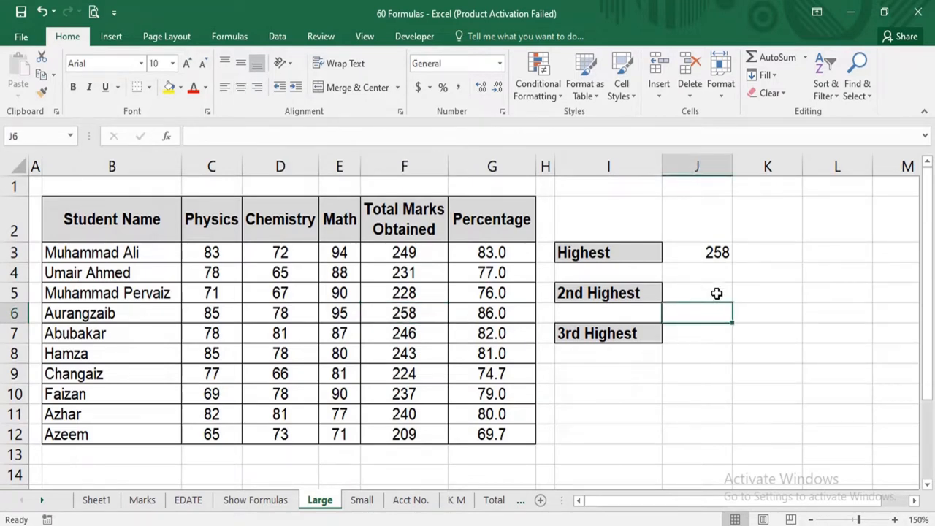
pyautogui.click(716, 293)
pyautogui.click(632, 294)
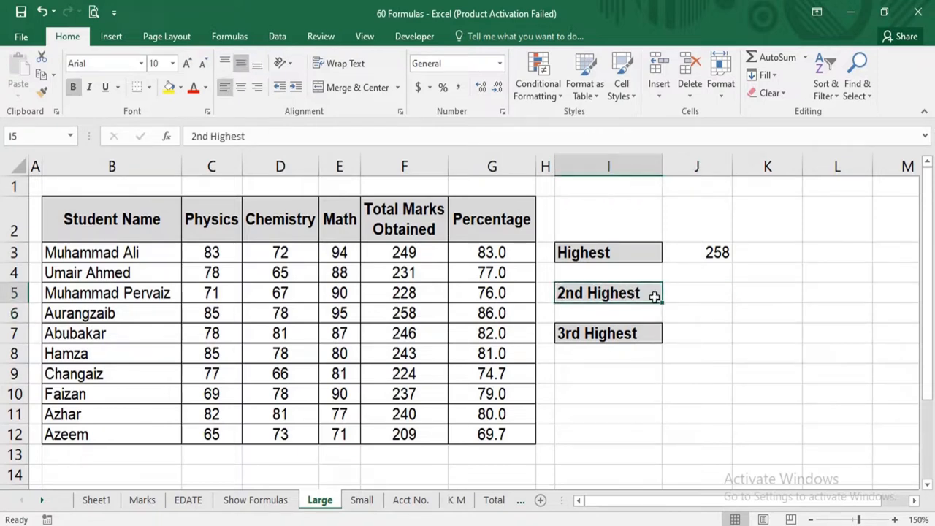
pyautogui.click(693, 290)
pyautogui.write('=')
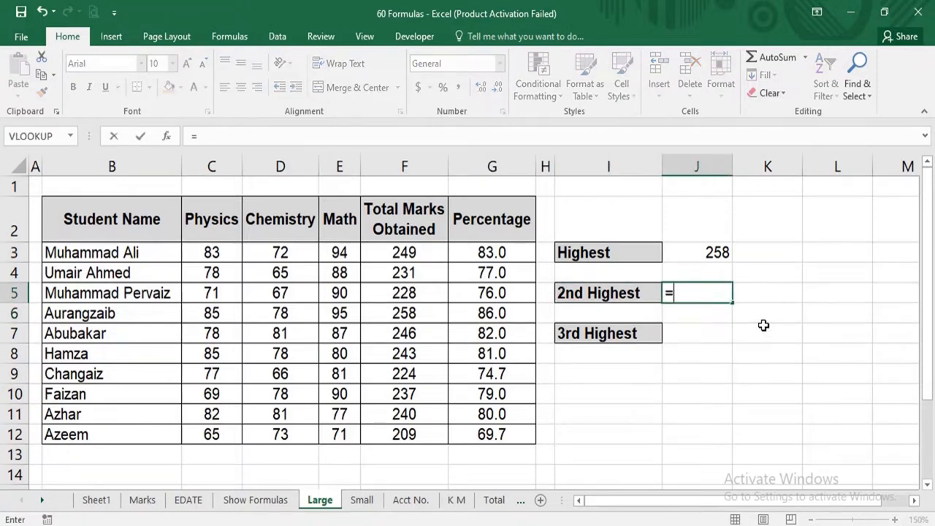
pyautogui.write('Large(')
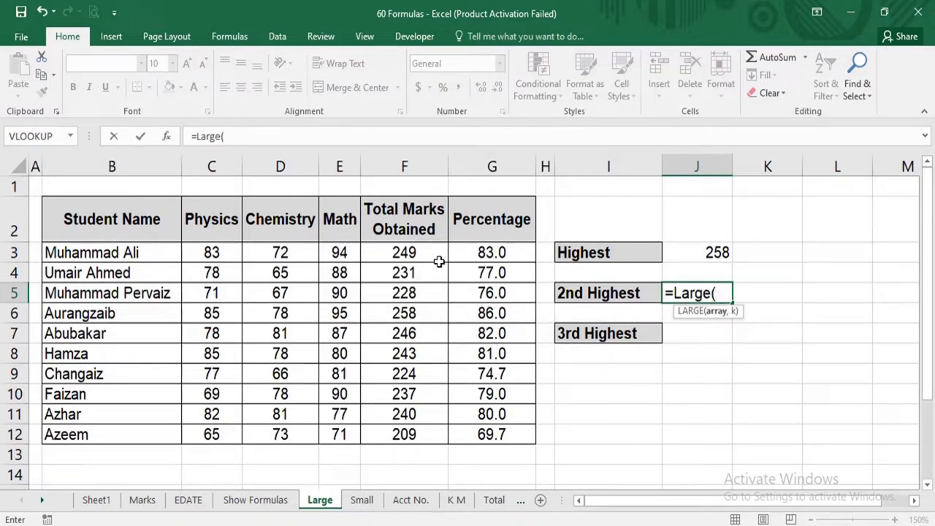
pyautogui.moveTo(438, 261); pyautogui.dragTo(398, 436)
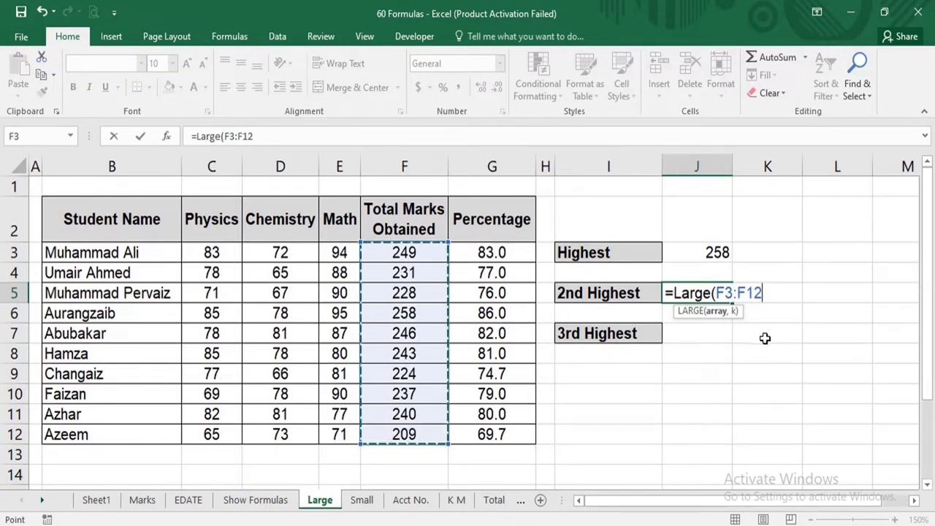
pyautogui.write(',')
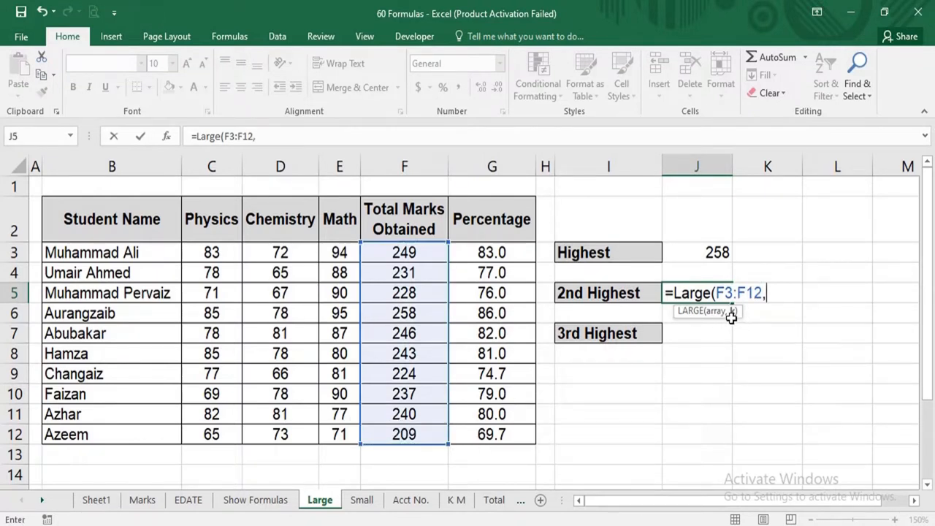
pyautogui.write('2)')
pyautogui.press('Return')
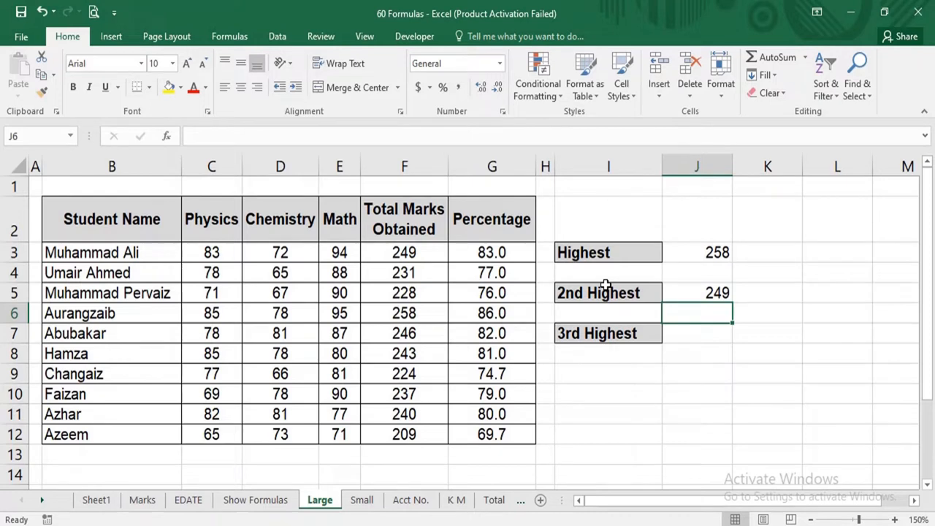
# Enter the formula =Large(F3:F12,3) in J7 to return the 3rd highest total marks.
pyautogui.press('Down')
pyautogui.write('=L')
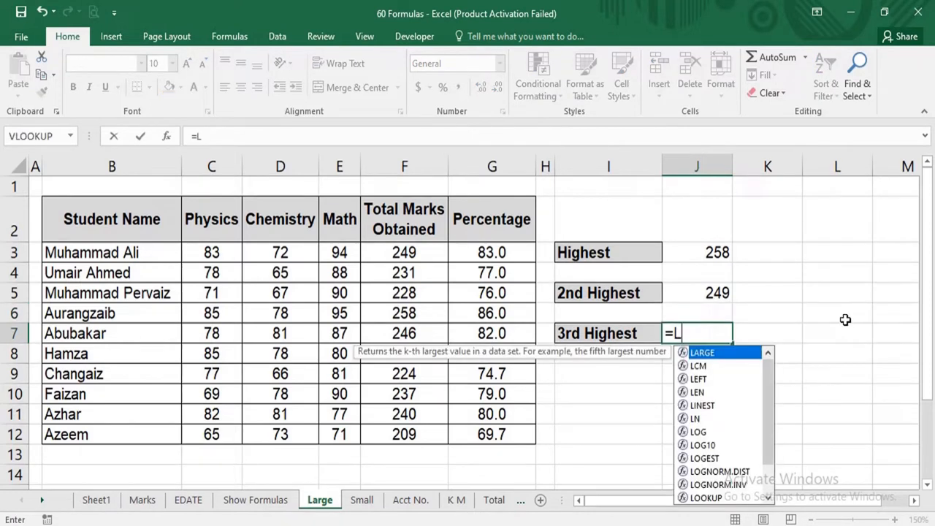
pyautogui.write('arge(')
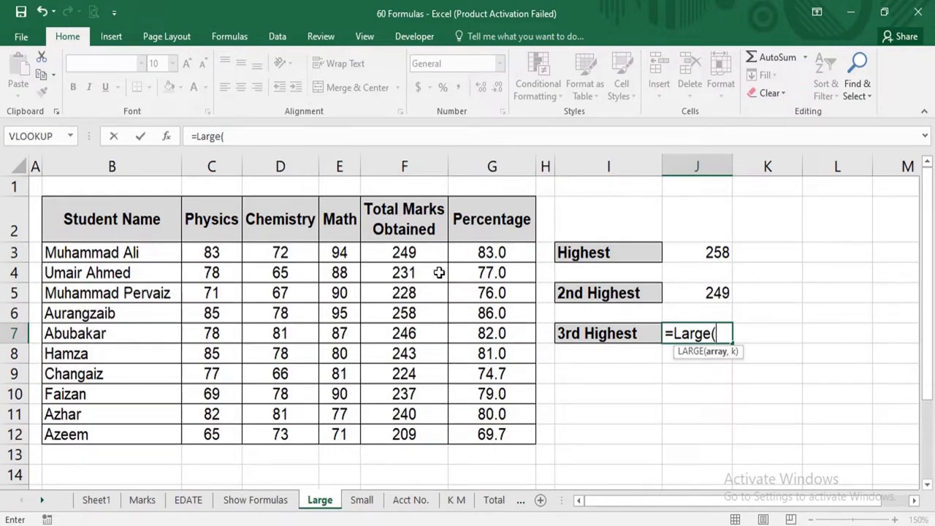
pyautogui.moveTo(428, 256); pyautogui.dragTo(428, 432)
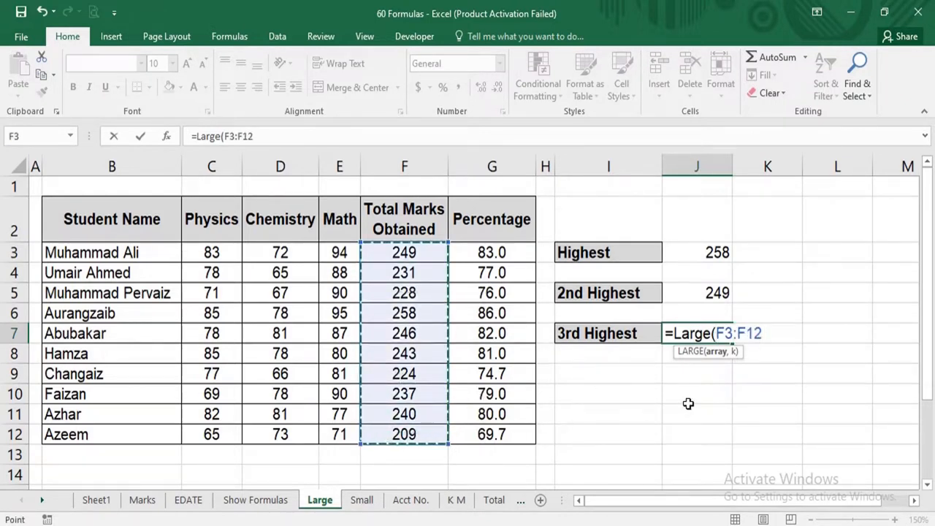
pyautogui.write(',')
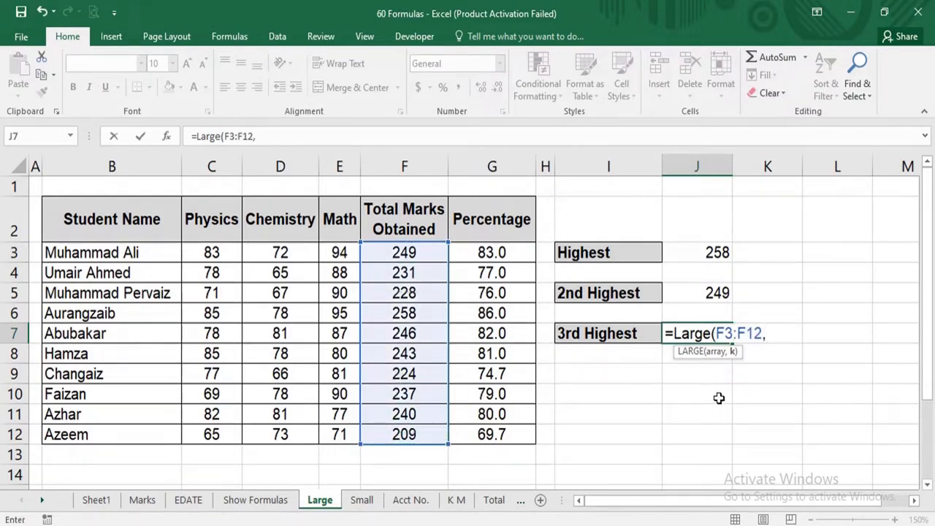
pyautogui.write('3)')
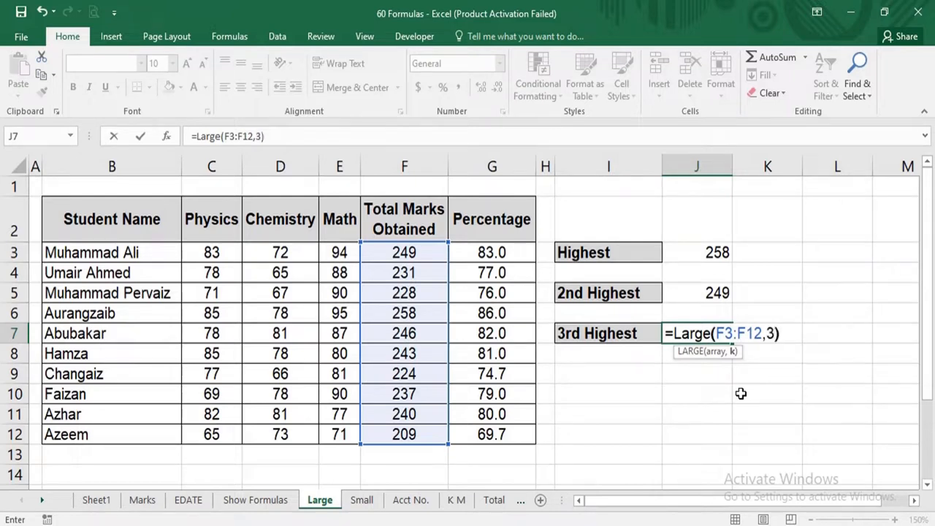
pyautogui.press('Return')
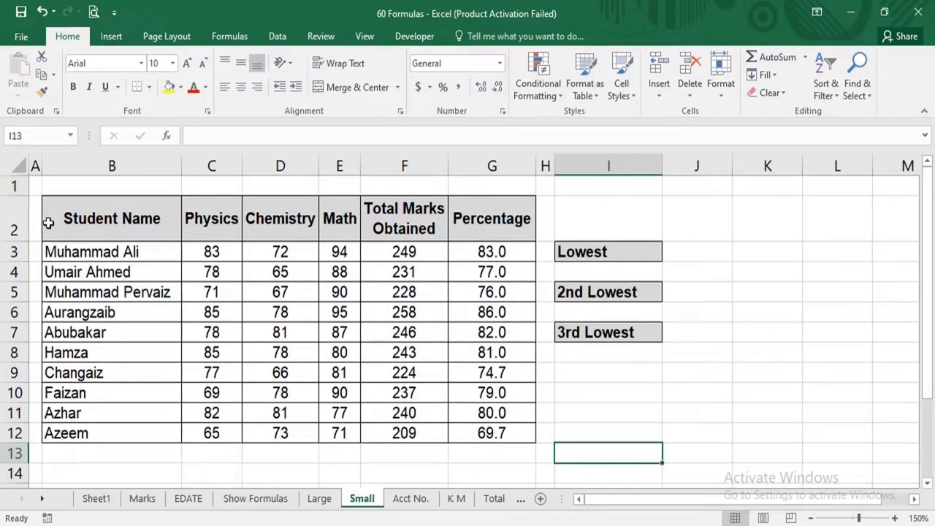
pyautogui.moveTo(70, 219); pyautogui.dragTo(481, 434)
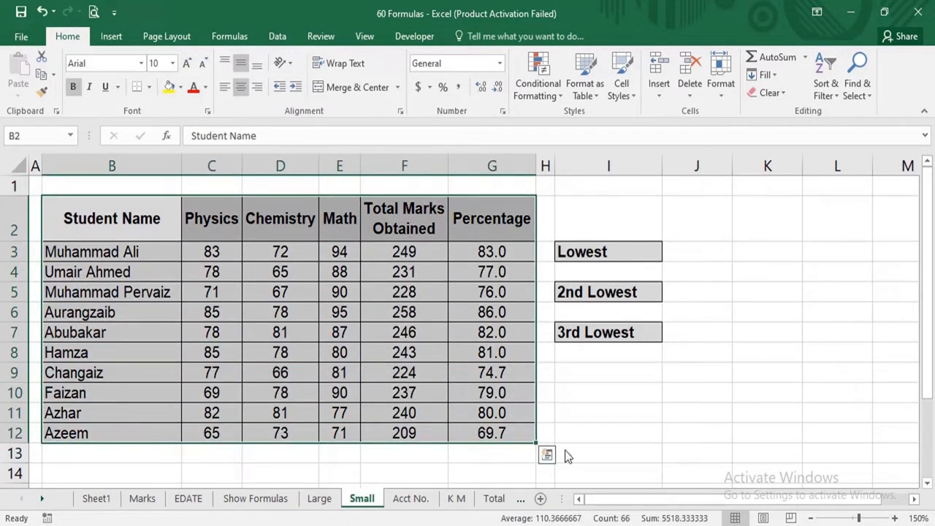
pyautogui.click(618, 457)
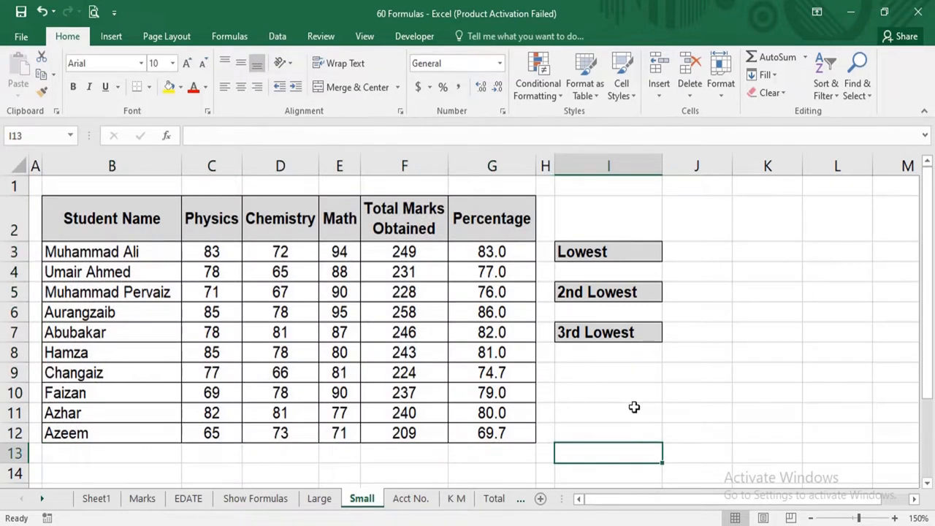
pyautogui.click(643, 258)
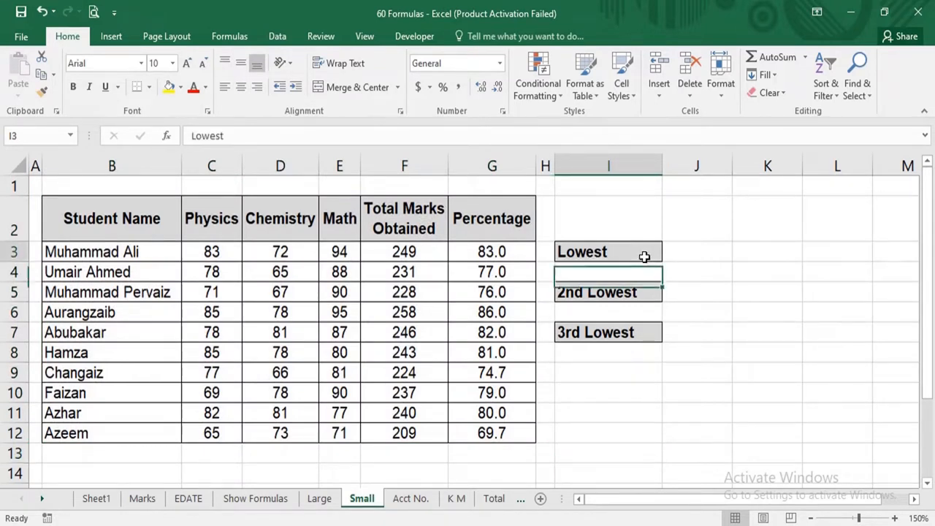
pyautogui.click(656, 296)
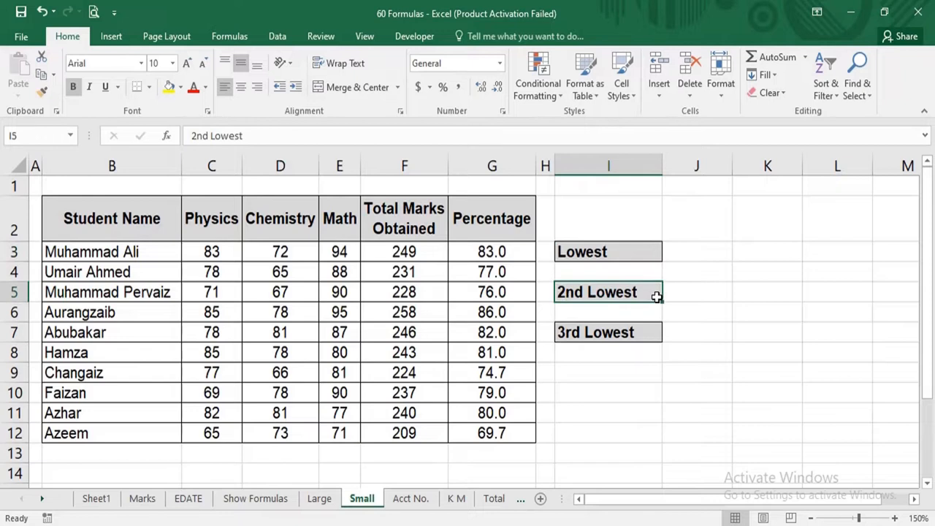
pyautogui.click(654, 331)
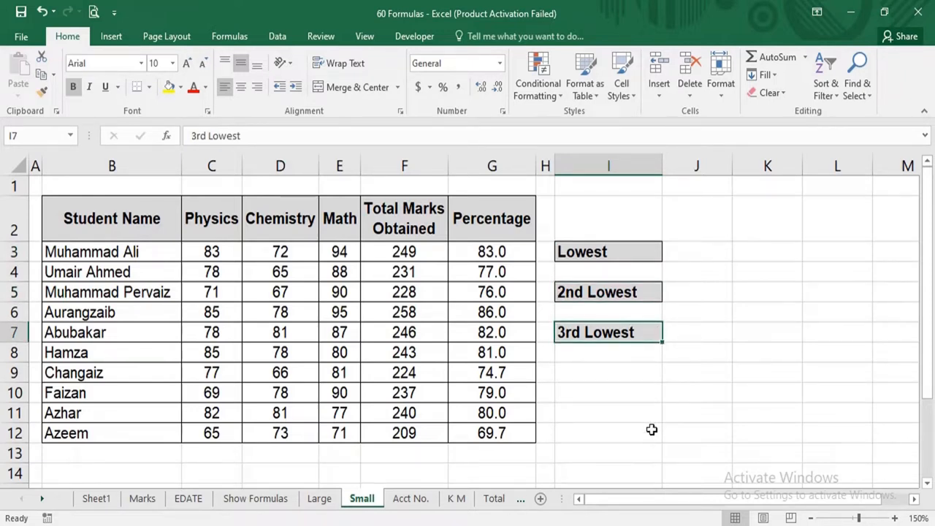
pyautogui.click(654, 431)
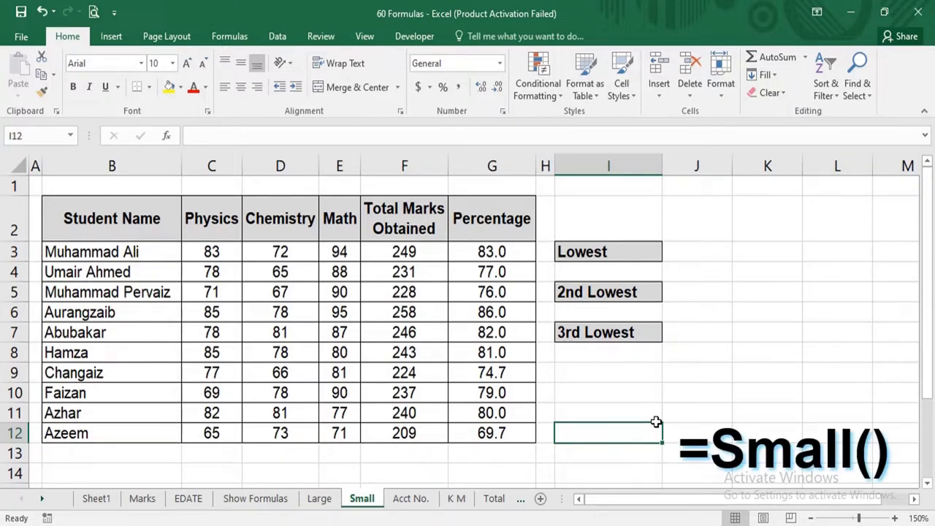
# Enter the formula =Small(F3:F12,1) in J3 to return the lowest total marks.
pyautogui.click(716, 256)
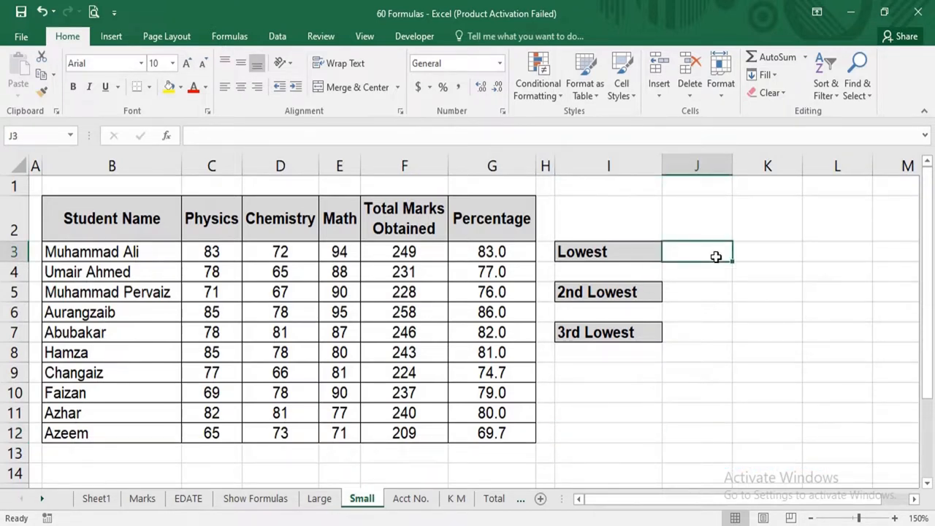
pyautogui.write('=Small')
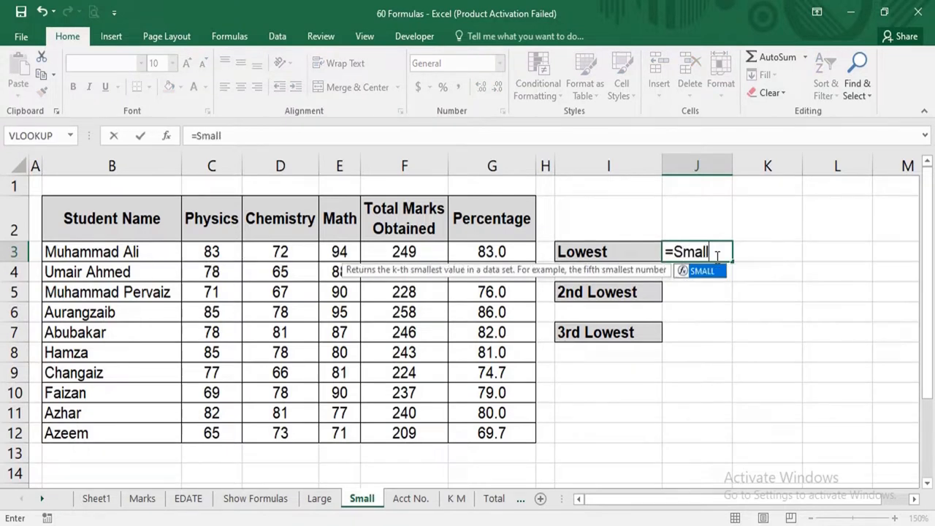
pyautogui.write('(')
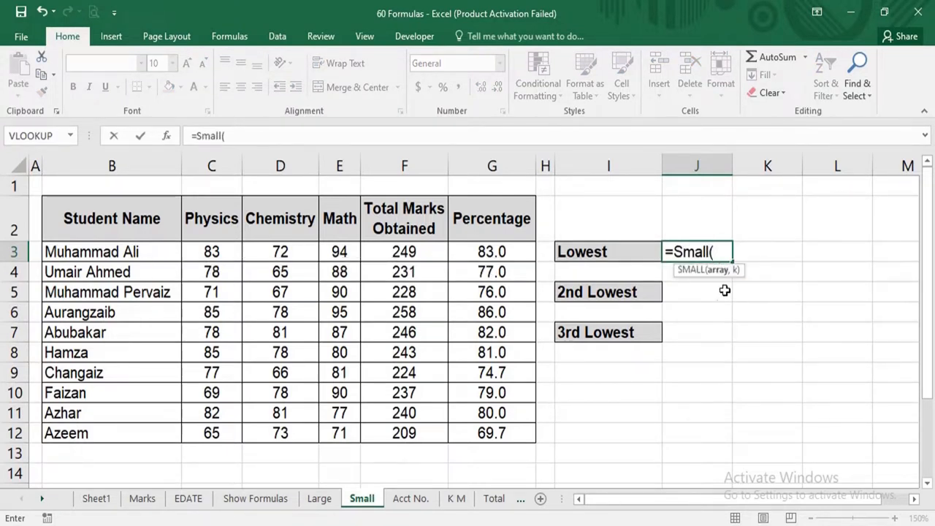
pyautogui.moveTo(409, 252); pyautogui.dragTo(414, 434)
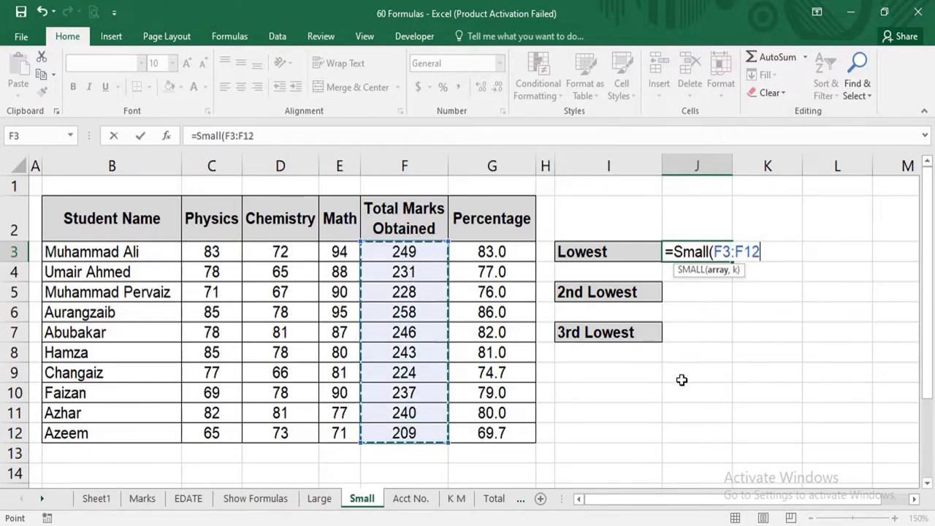
pyautogui.write(',')
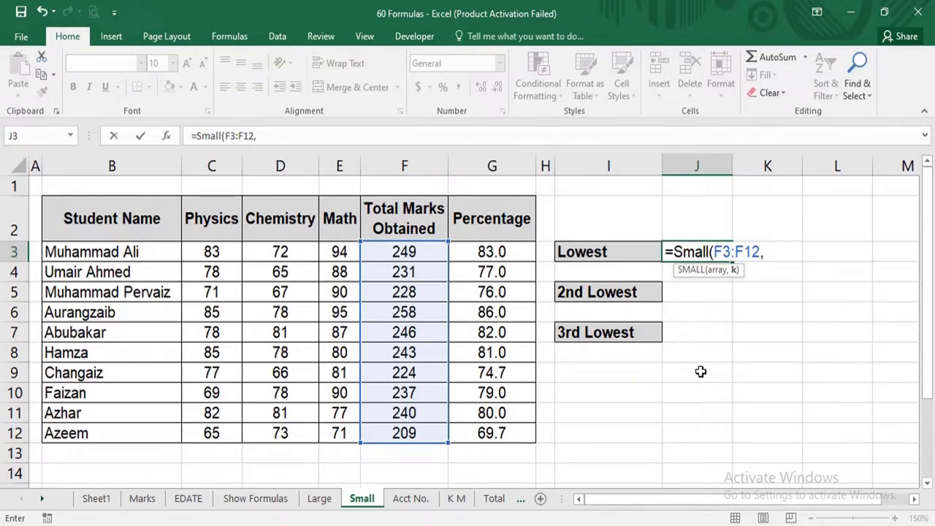
pyautogui.write('1)')
pyautogui.press('Return')
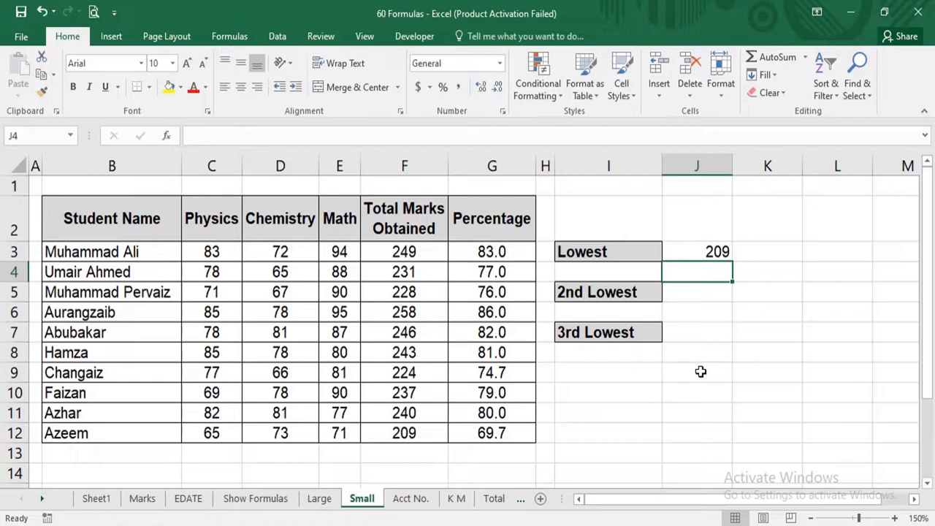
# Enter the formula =Small(F3:F12,2) in J5 to return the 2nd lowest total marks.
pyautogui.press('Down')
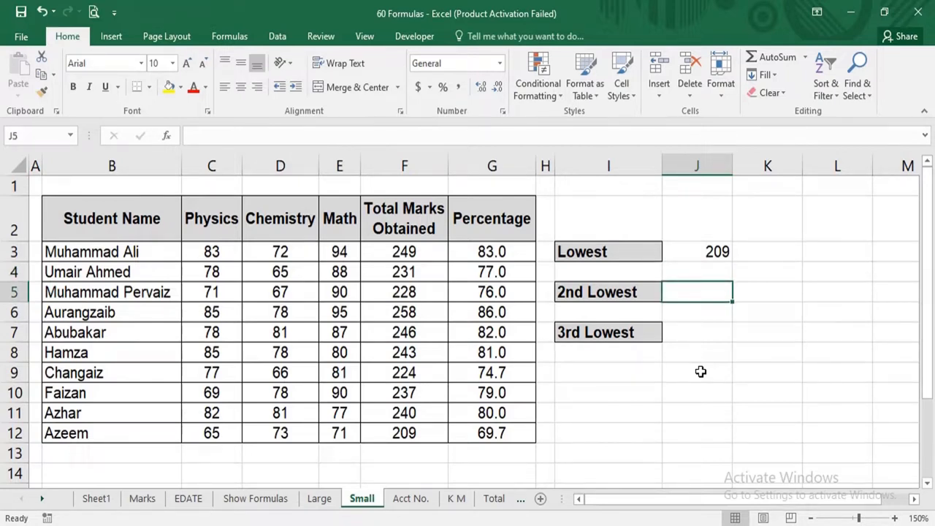
pyautogui.write('=Small')
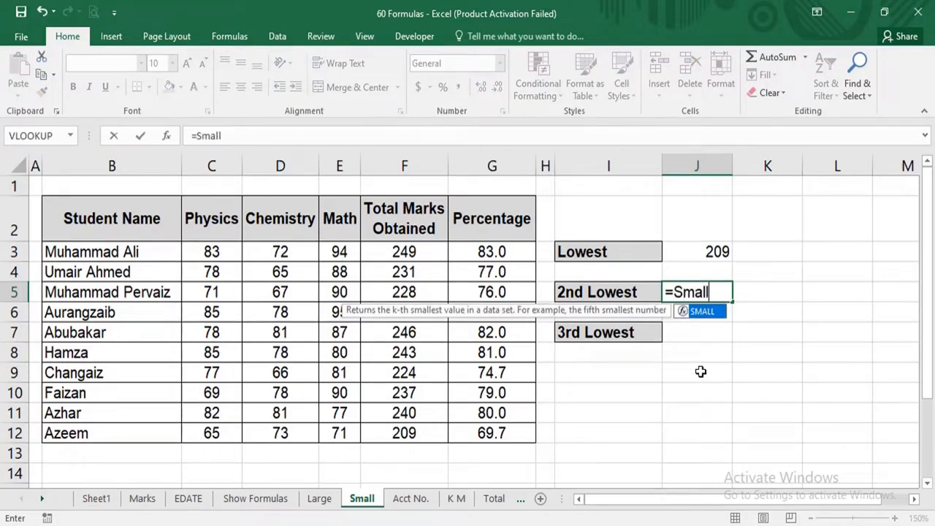
pyautogui.write('(')
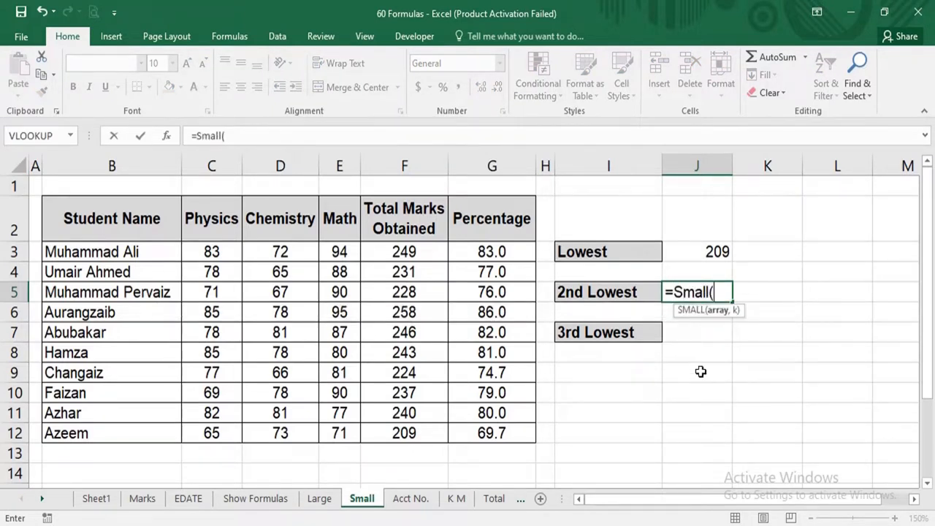
pyautogui.press('Left')
pyautogui.press('Left')
pyautogui.press('Left')
pyautogui.press('Left')
pyautogui.press('Left')
pyautogui.press('Right')
pyautogui.press('Up')
pyautogui.press('Up')
pyautogui.hotkey('shift', 'Down')
pyautogui.hotkey('shift', 'Down')
pyautogui.hotkey('shift', 'Down')
pyautogui.hotkey('shift', 'Down')
pyautogui.hotkey('shift', 'Down')
pyautogui.hotkey('shift', 'Down')
pyautogui.hotkey('shift', 'Down')
pyautogui.hotkey('shift', 'Down')
pyautogui.hotkey('shift', 'Down')
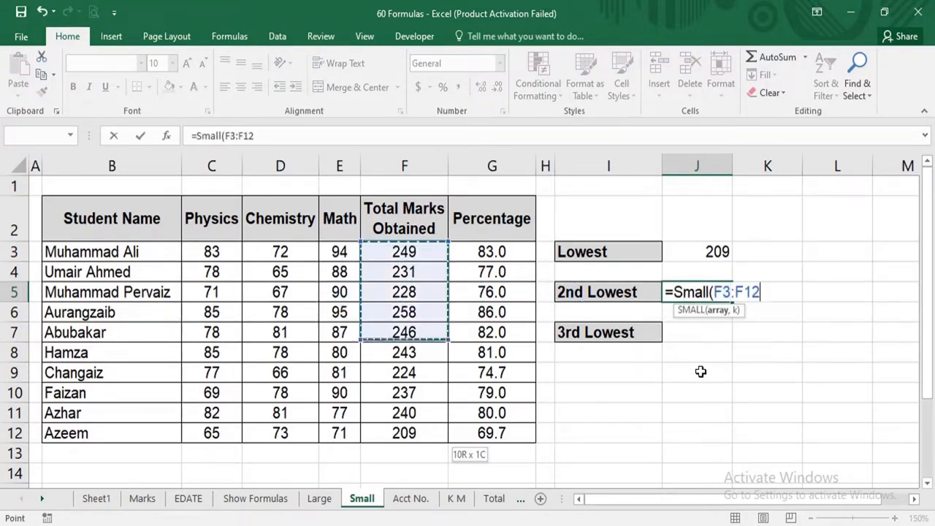
pyautogui.write(',')
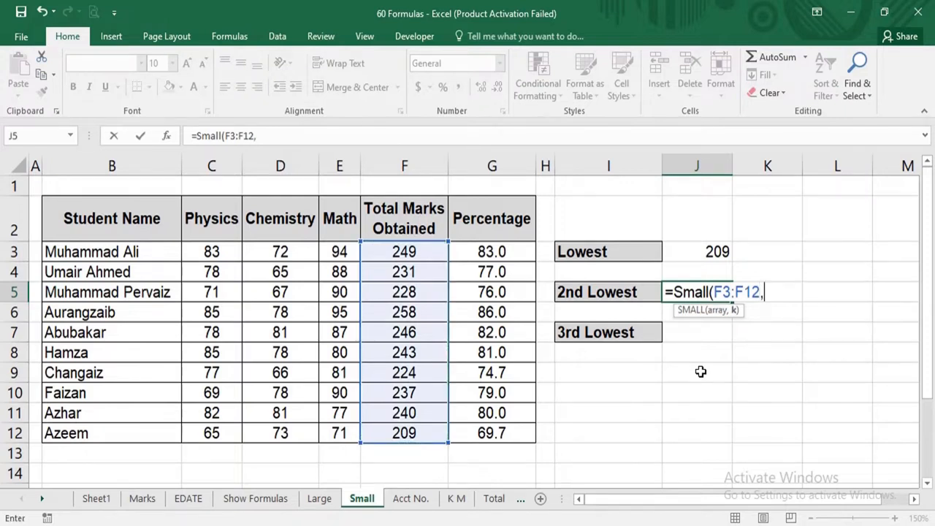
pyautogui.write('2)')
pyautogui.press('Return')
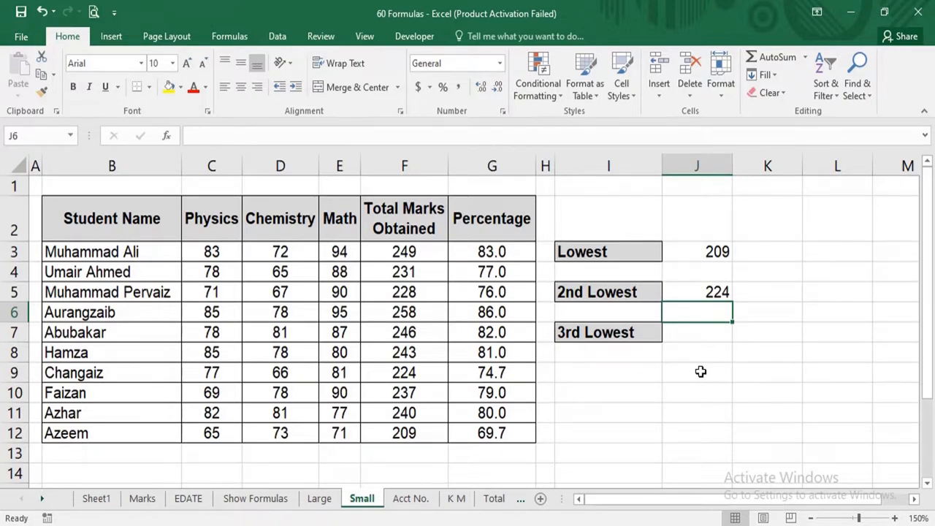
# Enter the formula =Small(F3:F12,3) in J7 to return the 3rd lowest total marks.
pyautogui.press('Down')
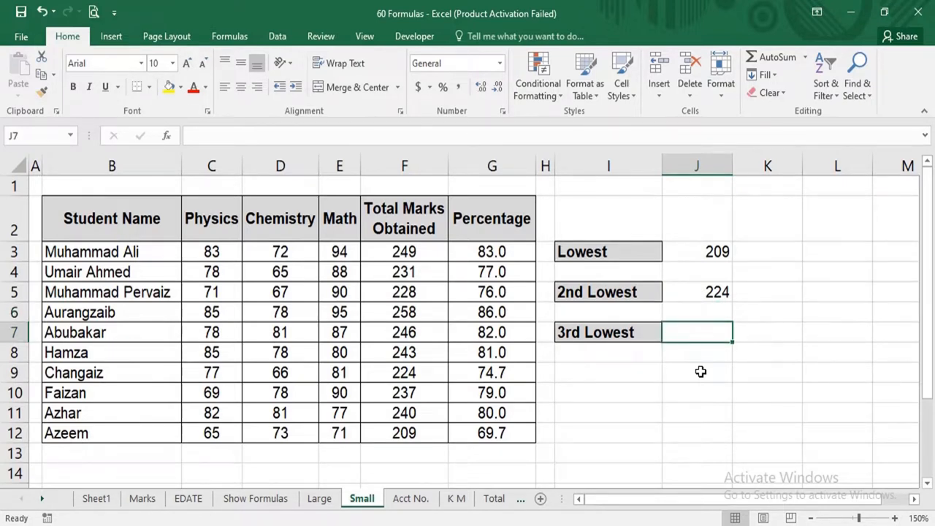
pyautogui.write('=Small')
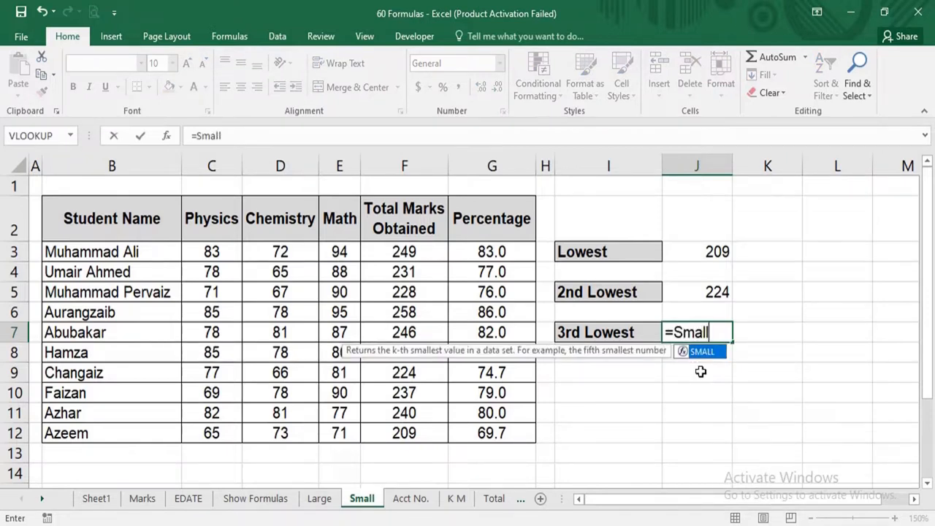
pyautogui.write('(')
pyautogui.press('Left')
pyautogui.press('Left')
pyautogui.press('Left')
pyautogui.press('Left')
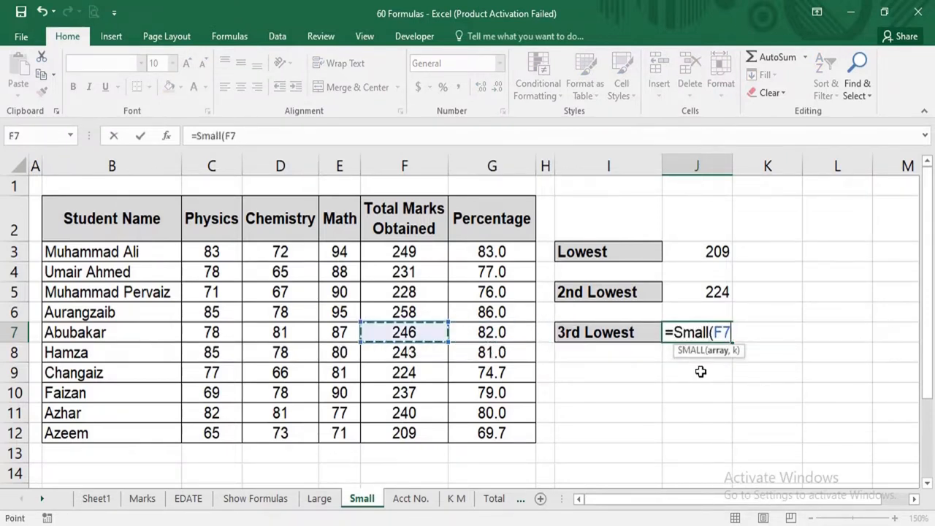
pyautogui.press('Up')
pyautogui.press('Up')
pyautogui.press('Up')
pyautogui.press('Up')
pyautogui.press('Up')
pyautogui.press('Down')
pyautogui.hotkey('shift', 'Down')
pyautogui.hotkey('shift', 'Down')
pyautogui.hotkey('shift', 'Down')
pyautogui.hotkey('shift', 'Down')
pyautogui.hotkey('shift', 'Down')
pyautogui.hotkey('shift', 'Down')
pyautogui.hotkey('shift', 'Down')
pyautogui.hotkey('shift', 'Down')
pyautogui.hotkey('shift', 'Down')
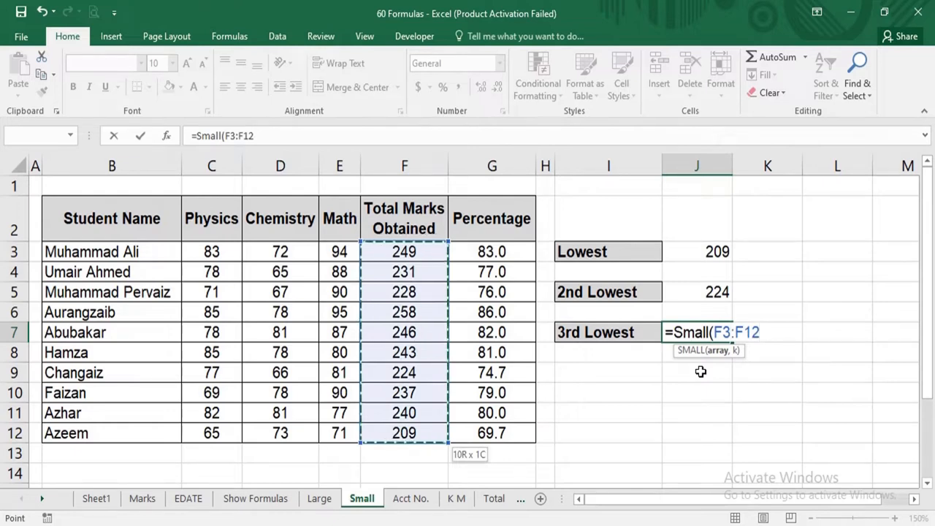
pyautogui.write(',')
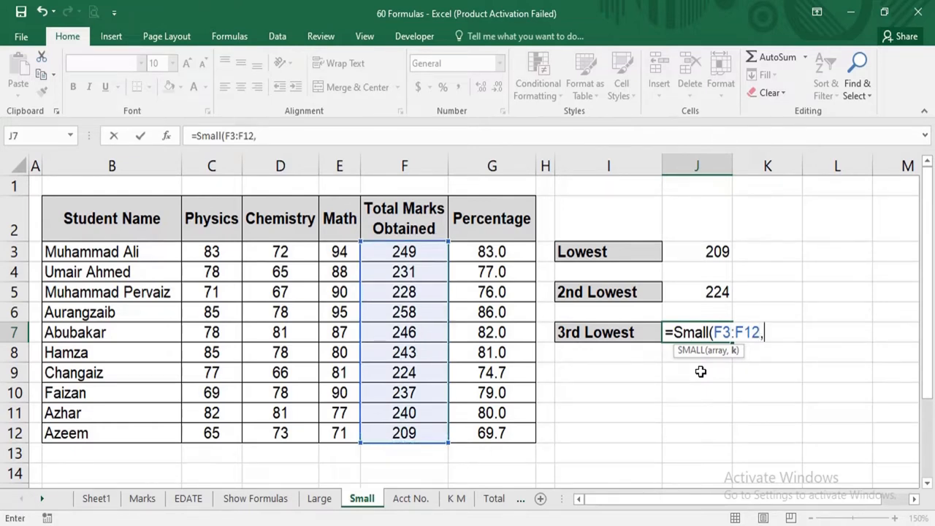
pyautogui.write('3)')
pyautogui.press('Return')
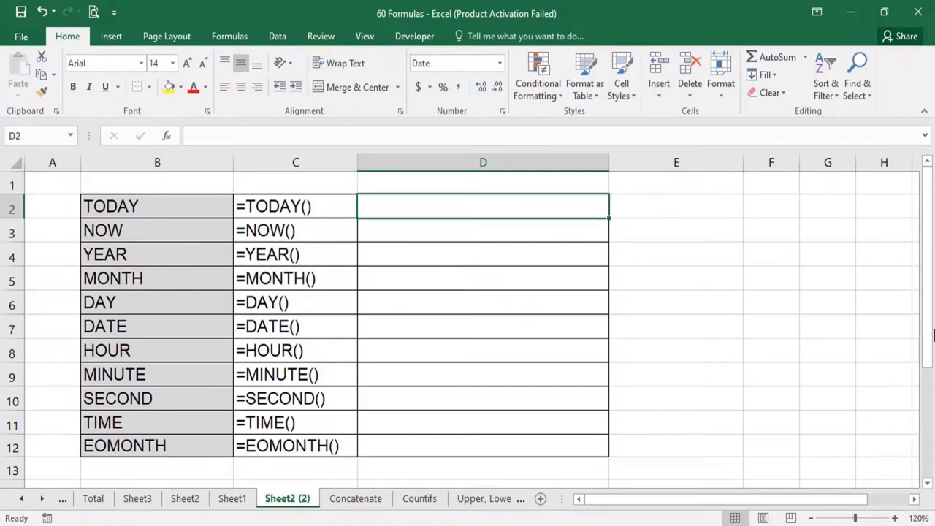
# Enter the formula =Today() in D2 of Sheet2 (2) to return the current date.
pyautogui.press('Right')
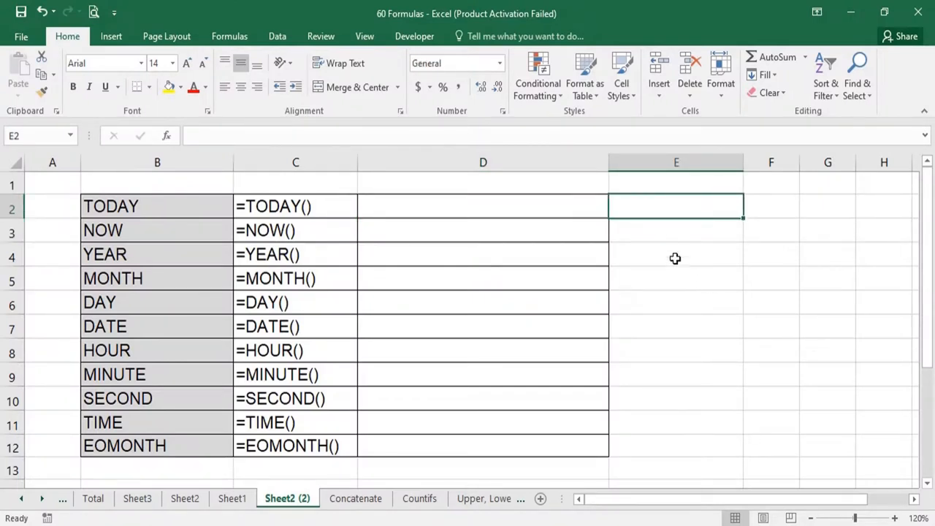
pyautogui.click(586, 206)
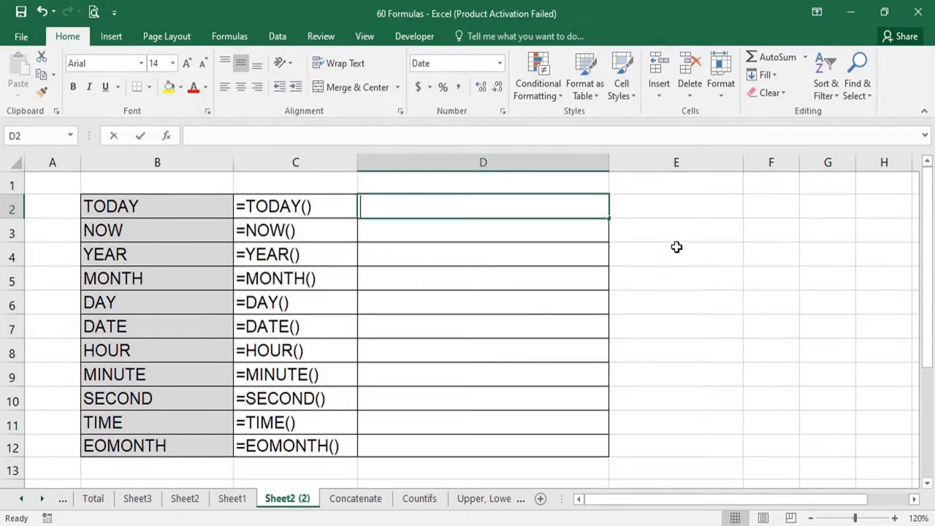
pyautogui.write('=Today(')
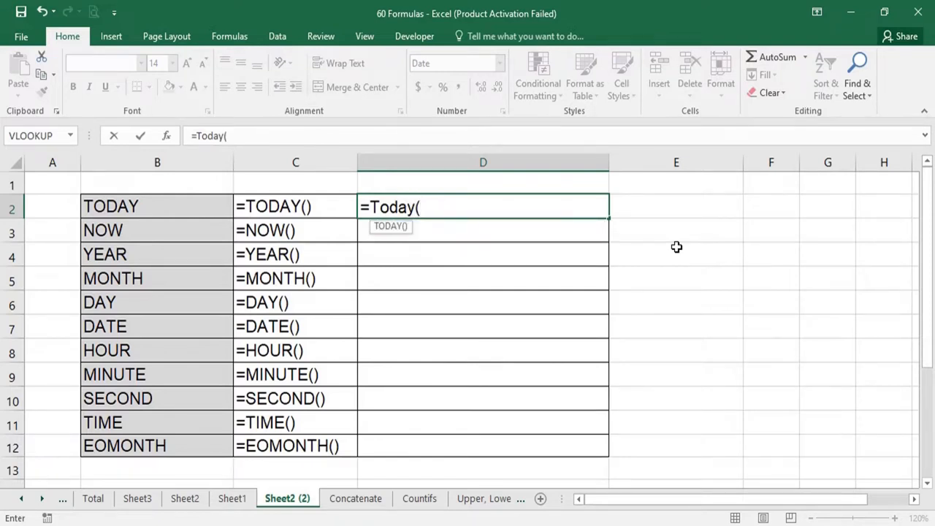
pyautogui.write(')')
pyautogui.press('Return')
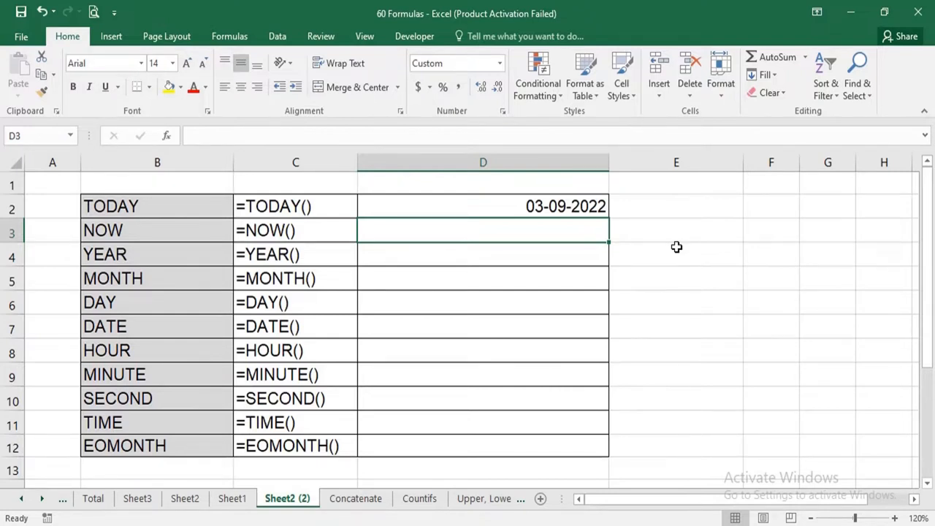
# Enter the formula =Now() in D3 to return the current date and time.
pyautogui.write('=')
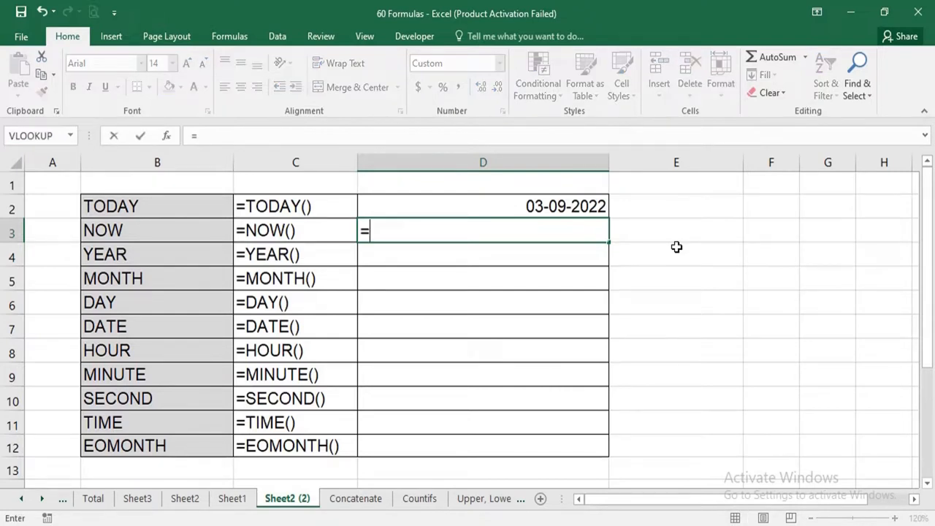
pyautogui.write('Now(')
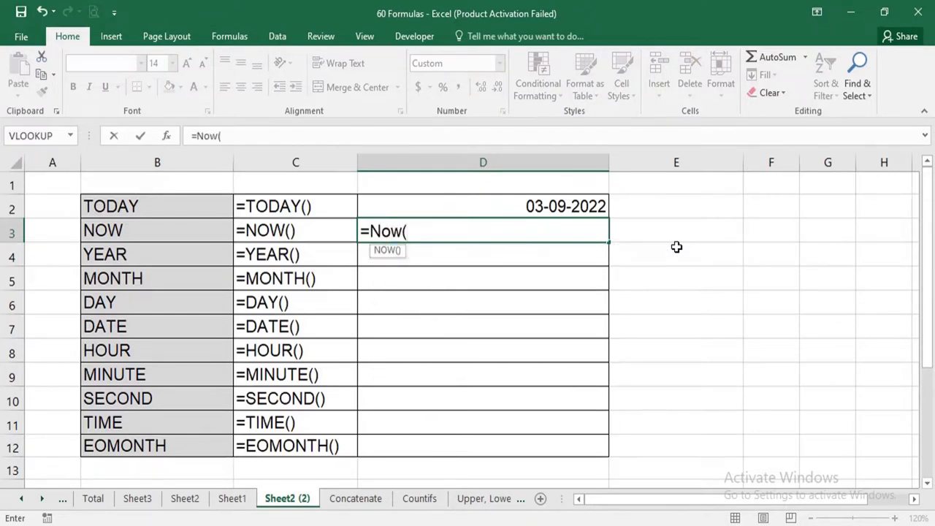
pyautogui.write(')')
pyautogui.press('Return')
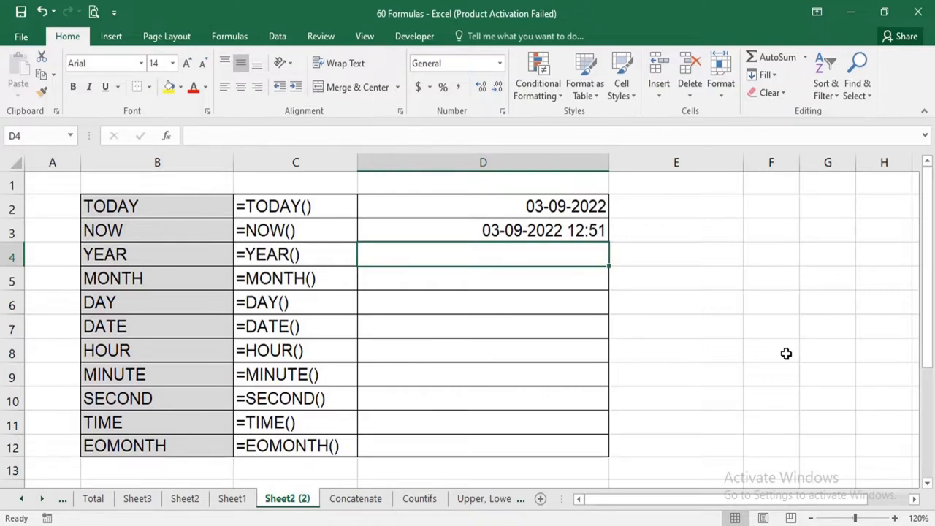
# Enter the formula =Year(D3) in D4 to extract the year from the NOW value.
pyautogui.write('=')
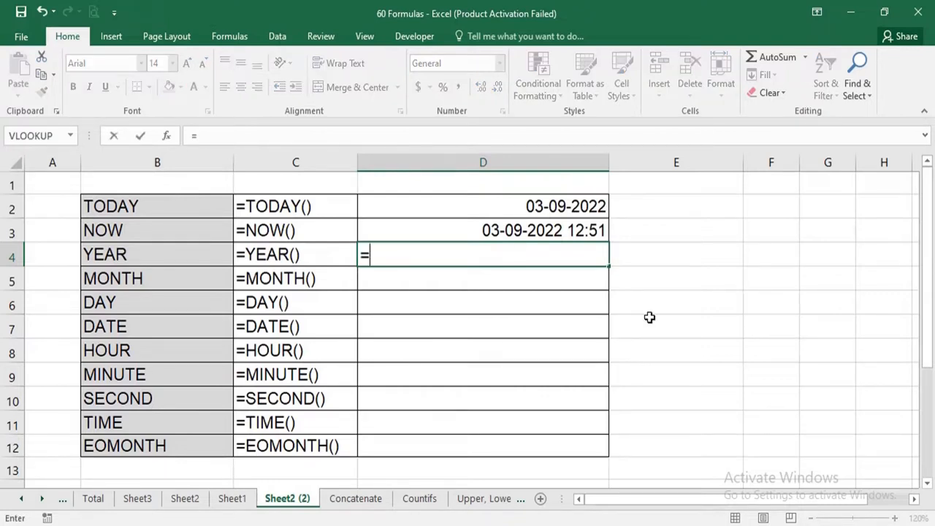
pyautogui.write('Y')
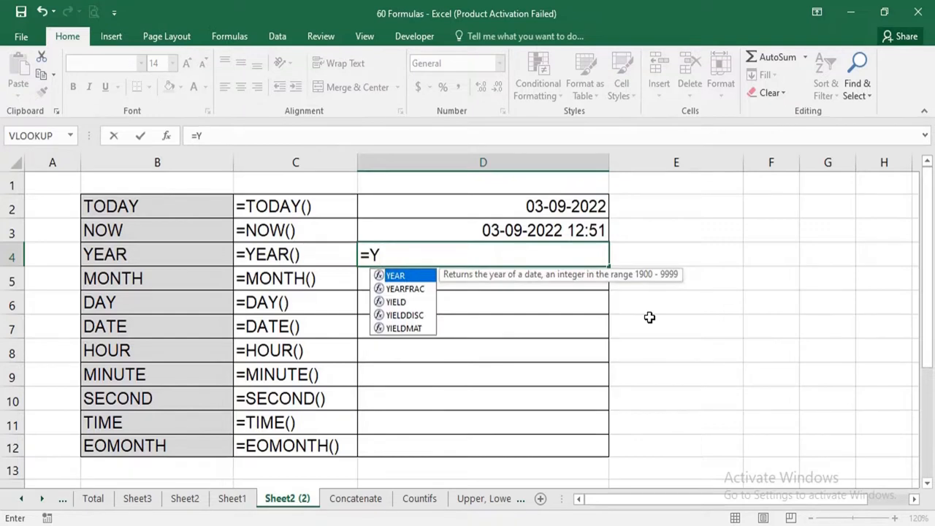
pyautogui.write('ear')
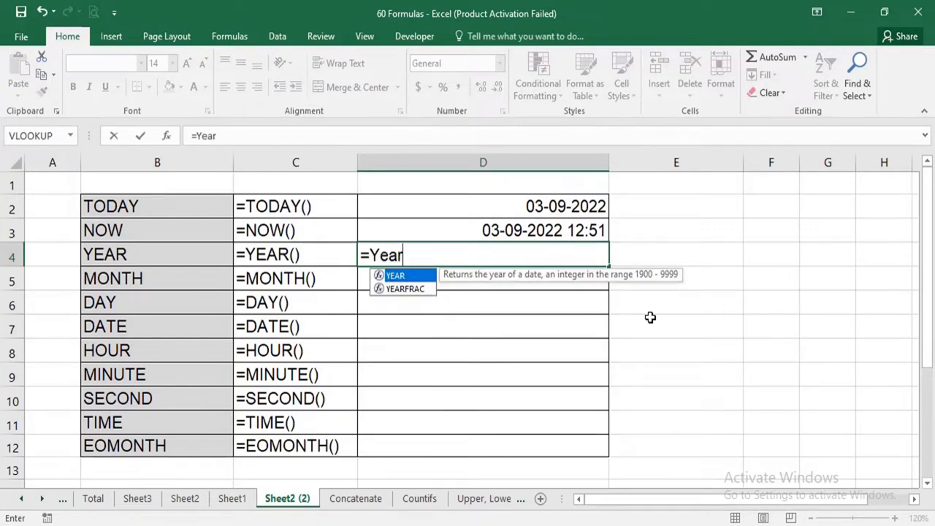
pyautogui.write('(')
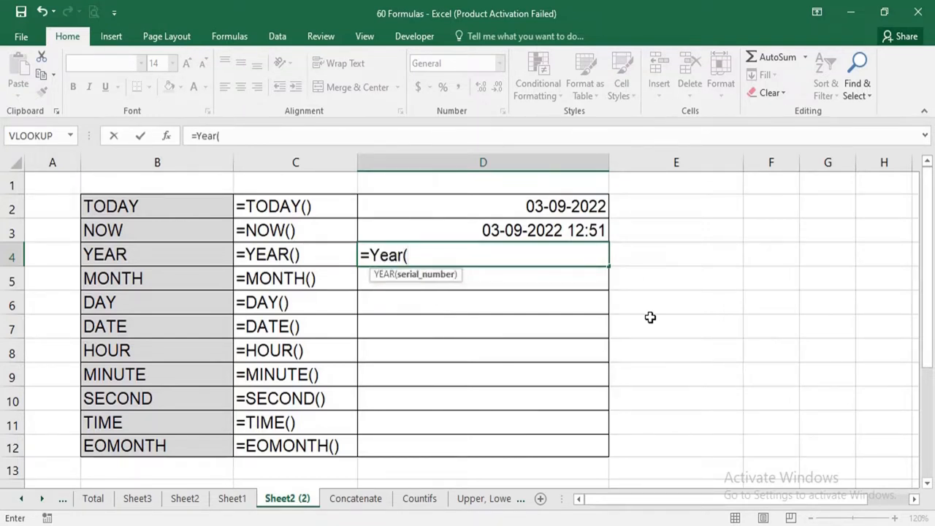
pyautogui.press('Up')
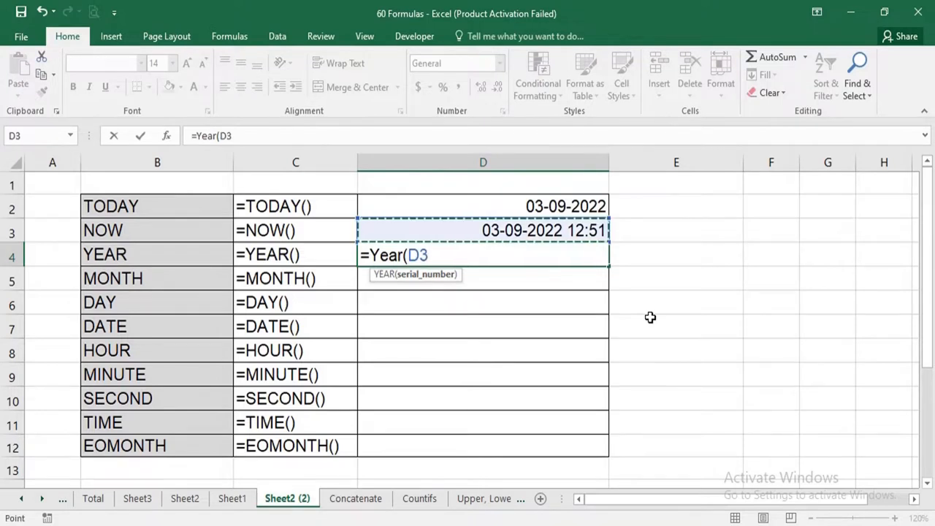
pyautogui.write(')')
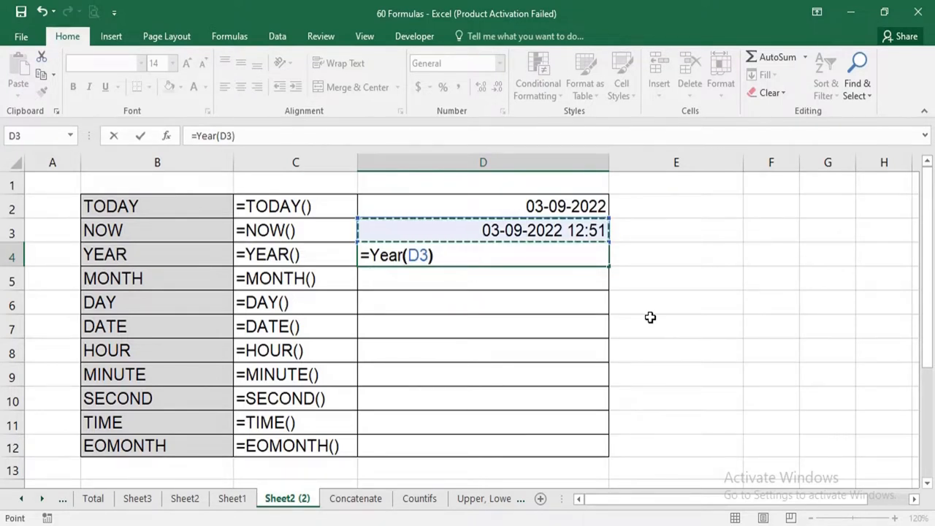
pyautogui.press('Return')
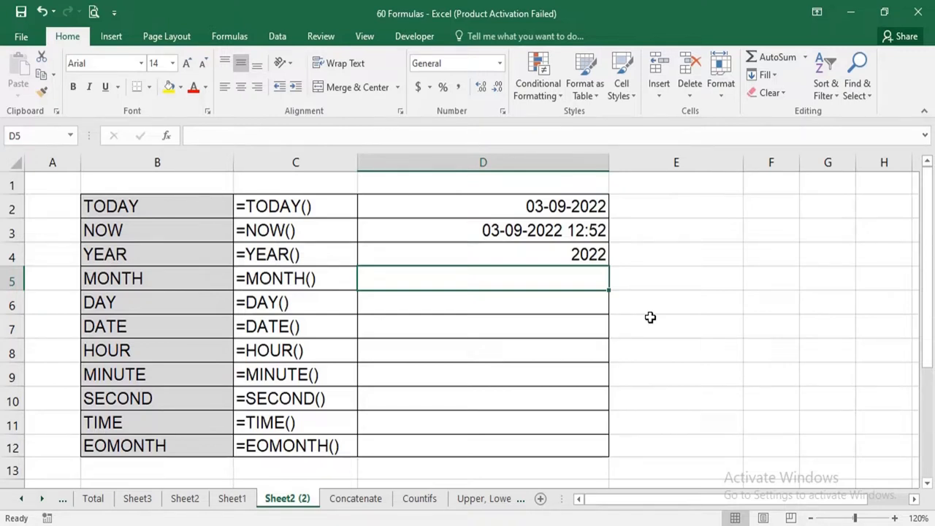
# Enter the formula =Month(D3) in D5 to extract the month from the NOW value.
pyautogui.write('=Month')
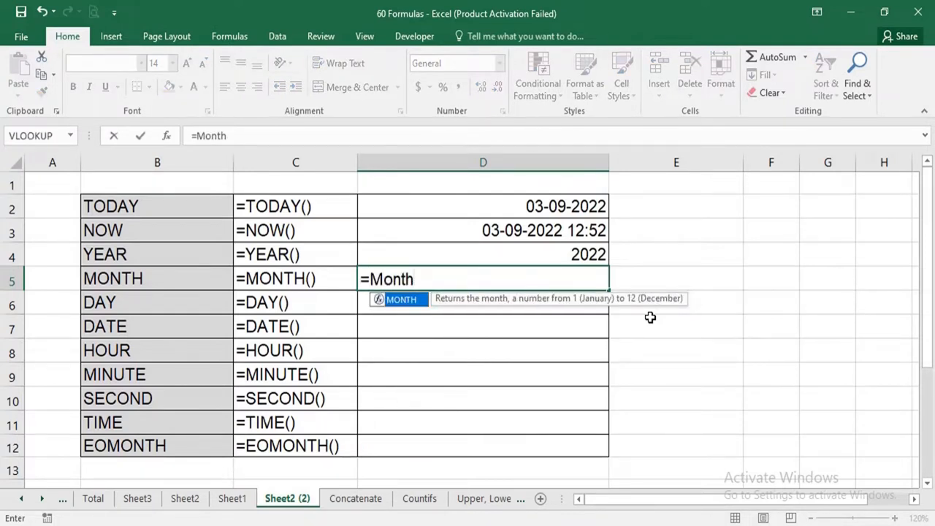
pyautogui.write('(')
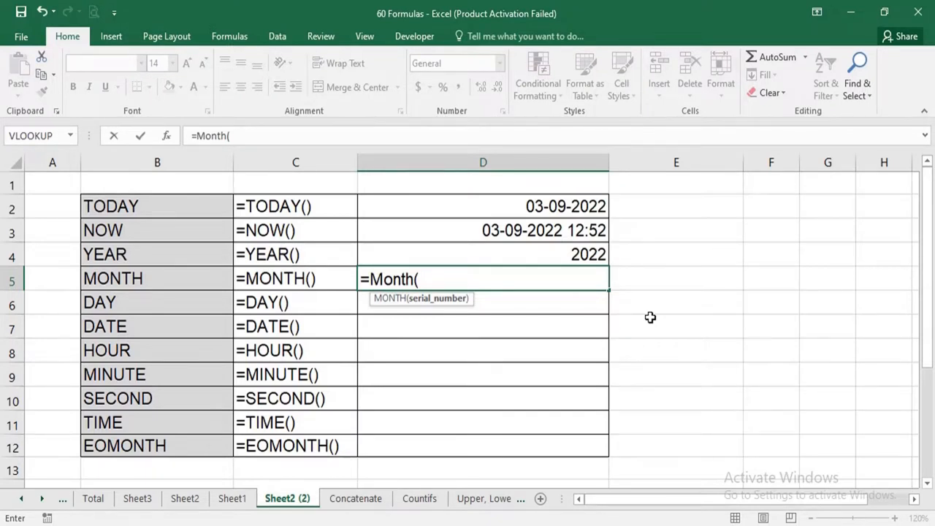
pyautogui.press('Up')
pyautogui.press('Up')
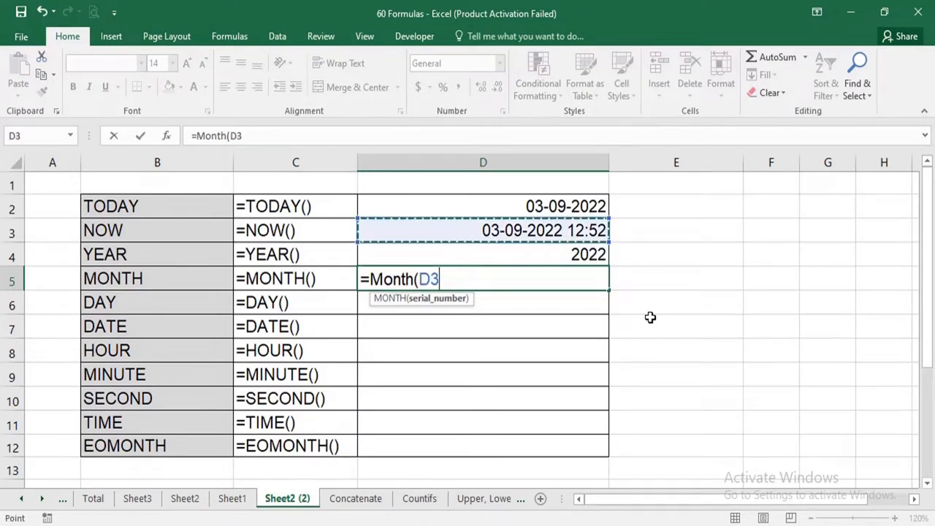
pyautogui.write(')')
pyautogui.press('Return')
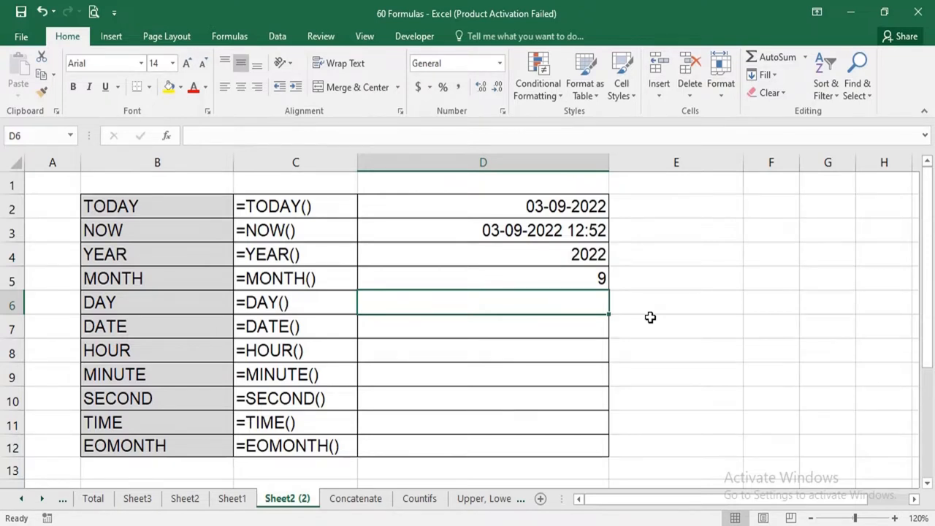
# Enter the formula =Day(D3) in D6 to extract the day from the NOW value.
pyautogui.write('=Da')
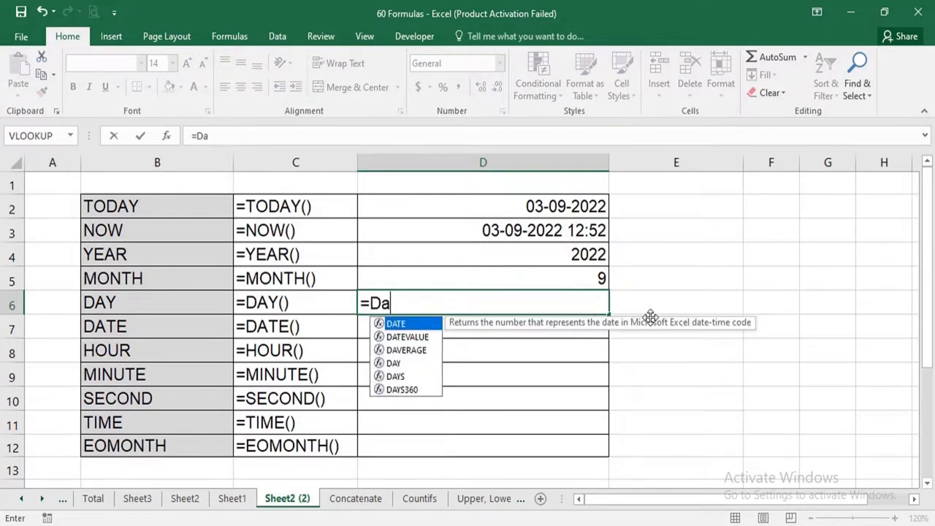
pyautogui.write('y(')
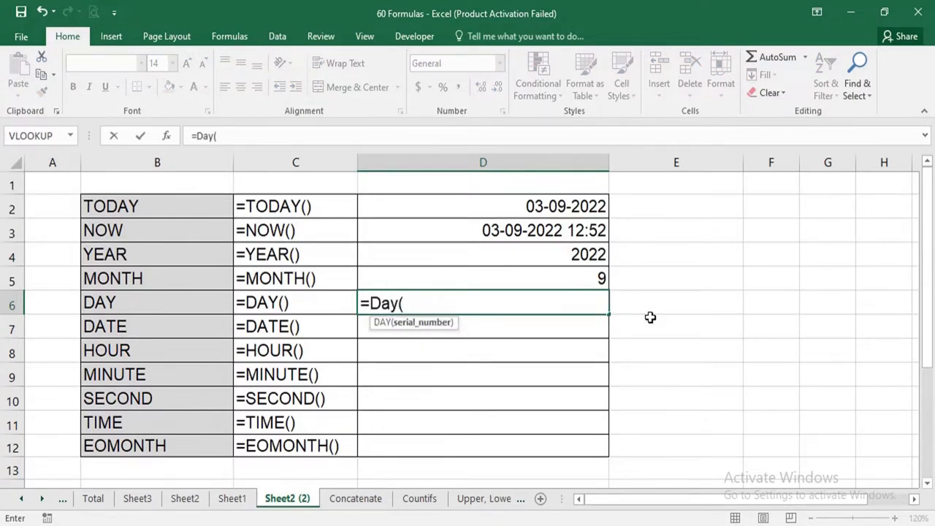
pyautogui.press('Up')
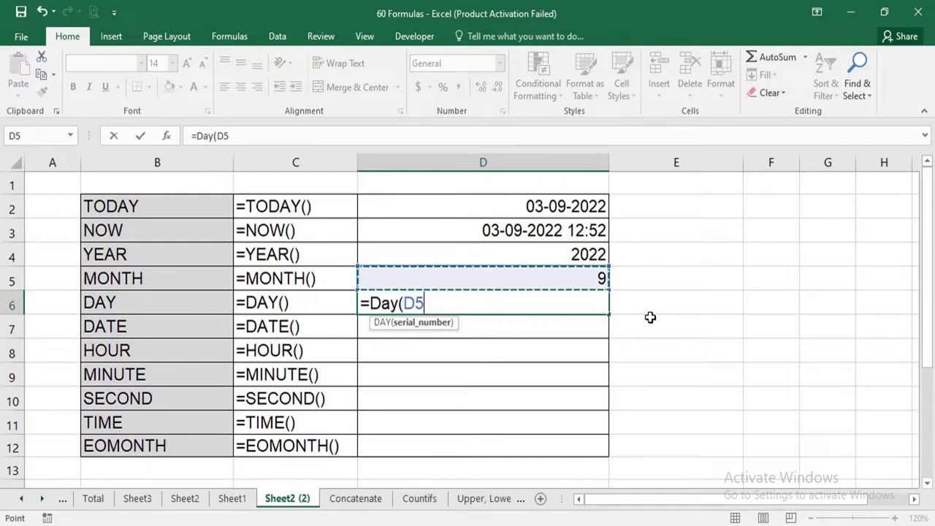
pyautogui.press('Up')
pyautogui.press('Up')
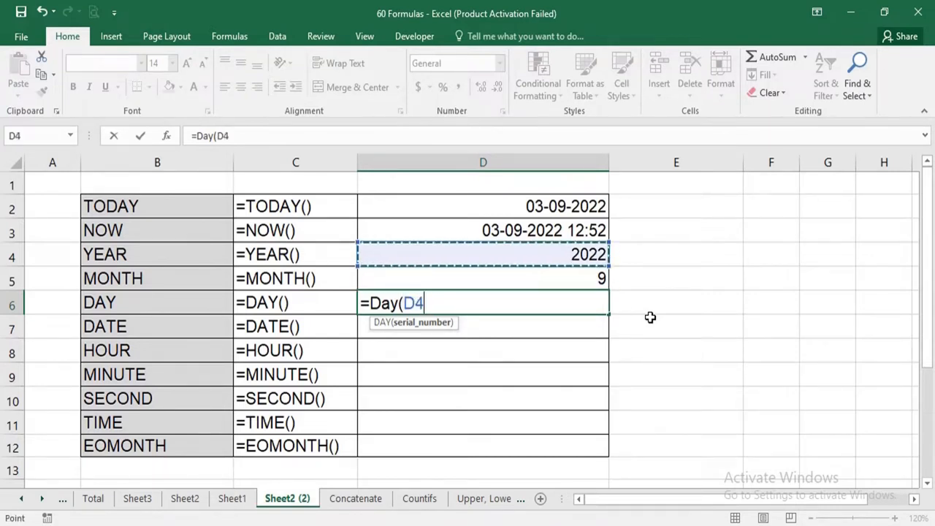
pyautogui.write(')')
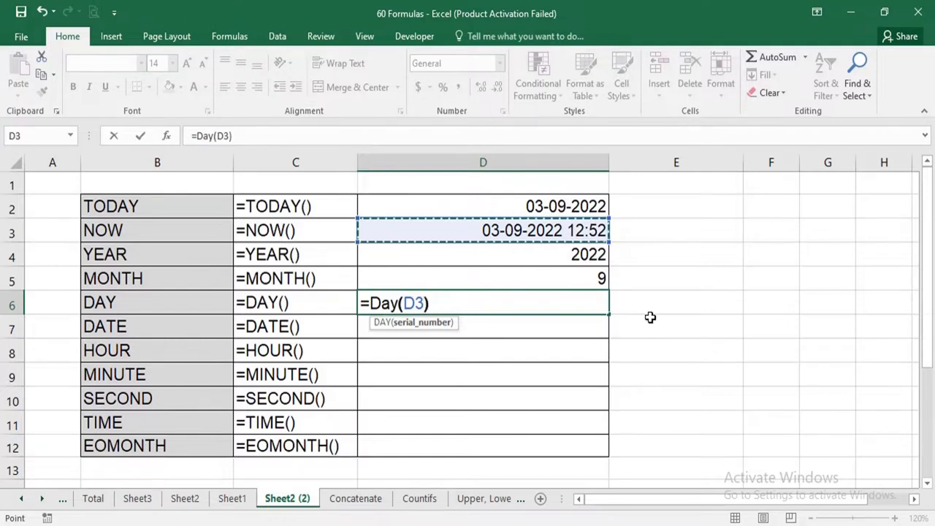
pyautogui.press('Return')
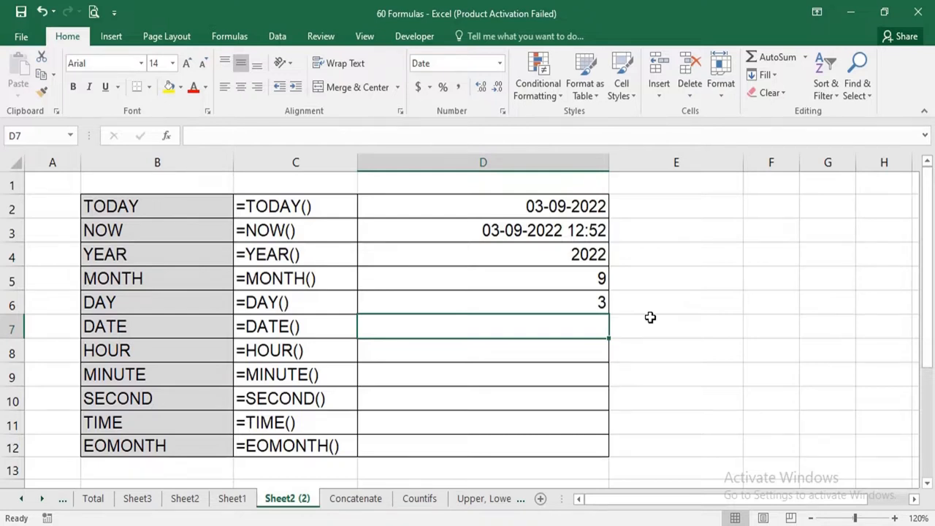
# Enter the formula =Date(D4,D5,D6) in D7 to build a date from the year, month and day cells.
pyautogui.write('=')
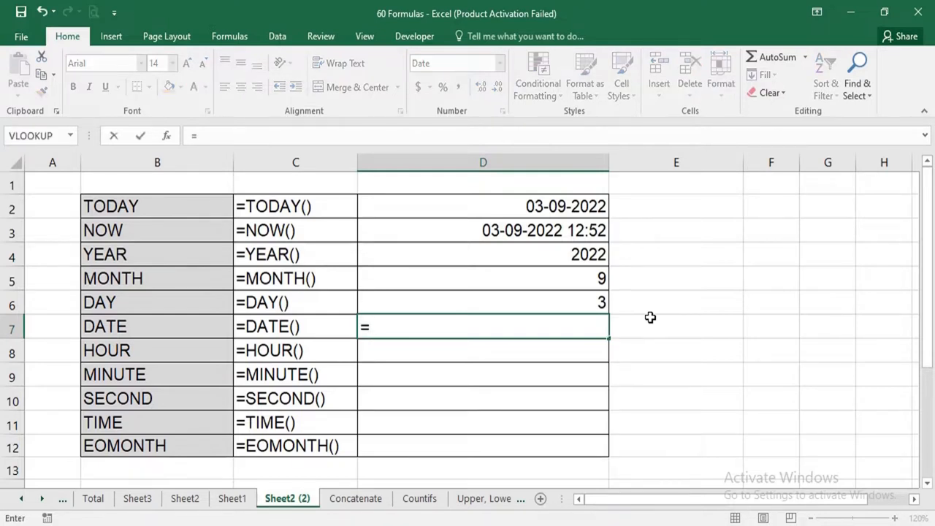
pyautogui.write('Date(')
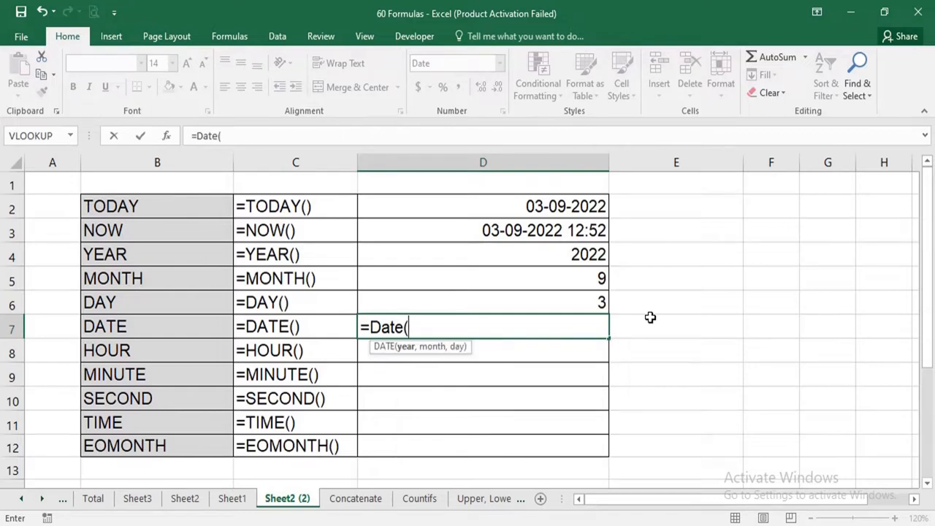
pyautogui.press('Up')
pyautogui.press('Up')
pyautogui.press('Up')
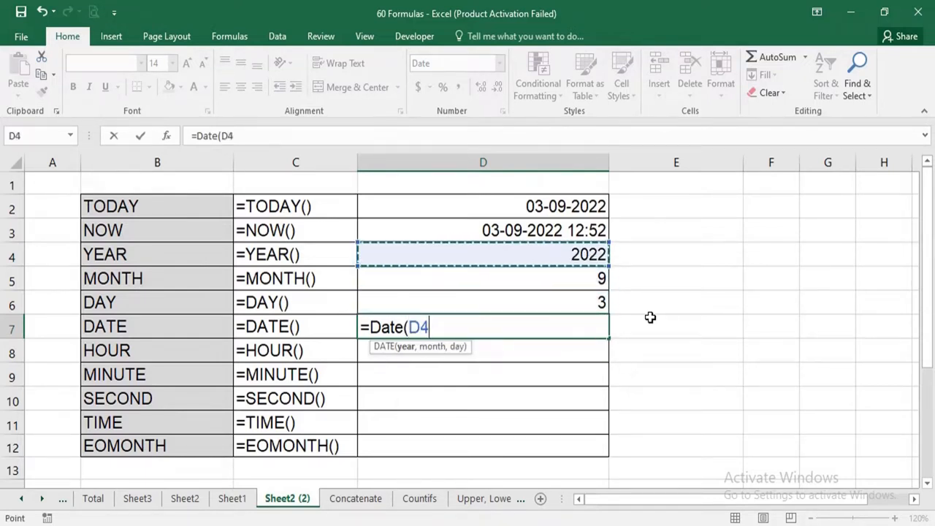
pyautogui.write(',')
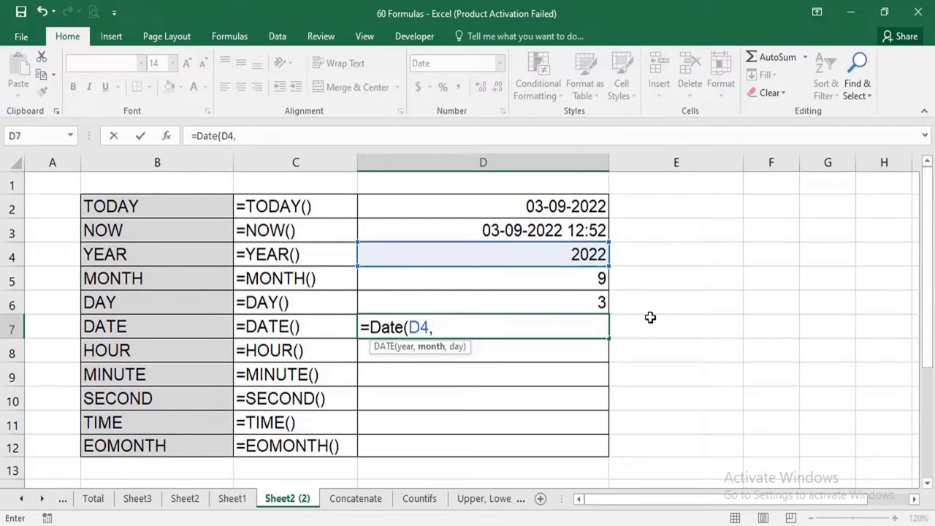
pyautogui.press('Up')
pyautogui.press('Up')
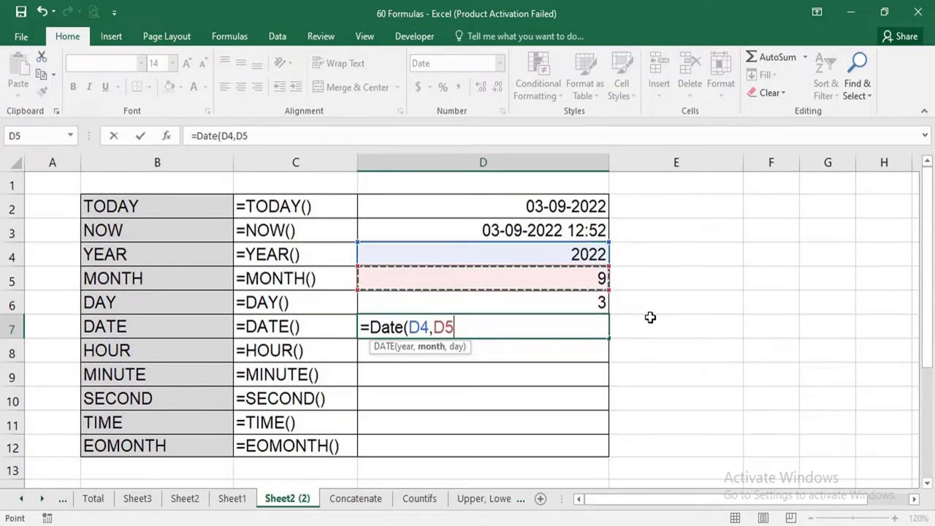
pyautogui.write(',')
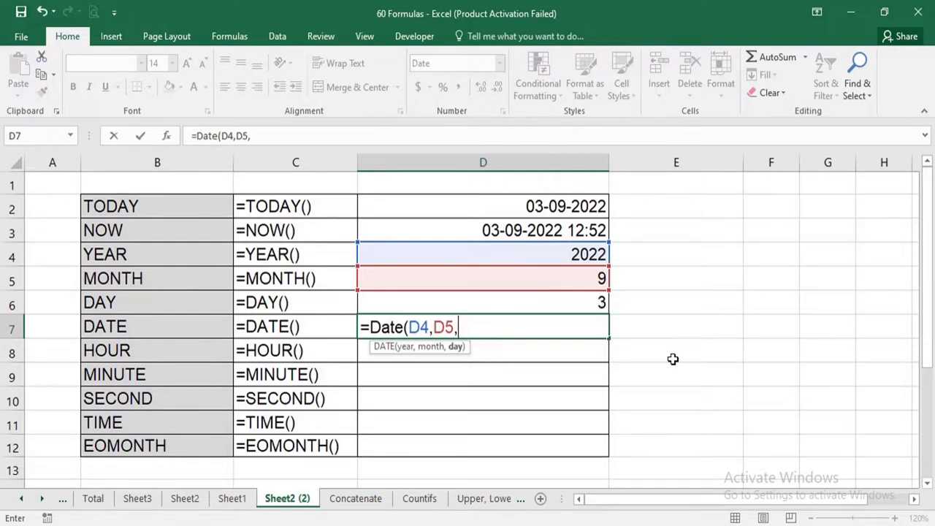
pyautogui.click(603, 302)
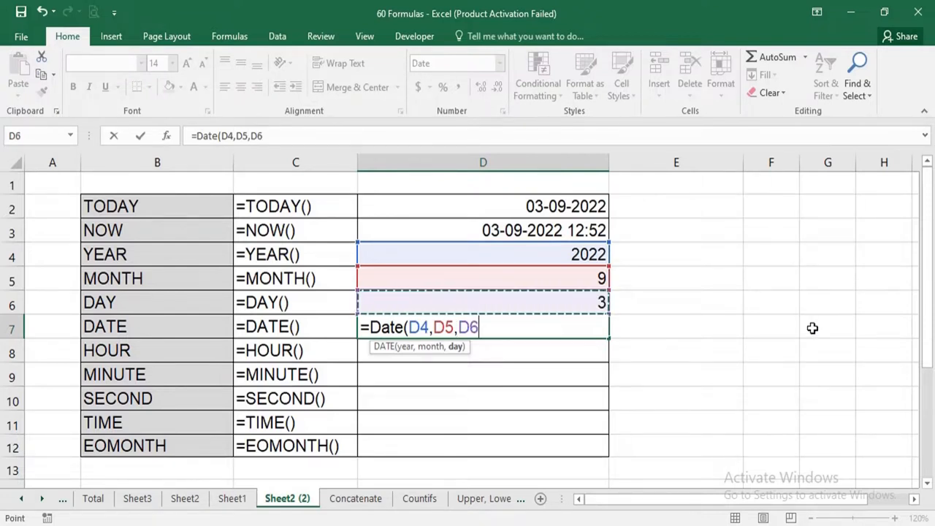
pyautogui.write(')')
pyautogui.press('Return')
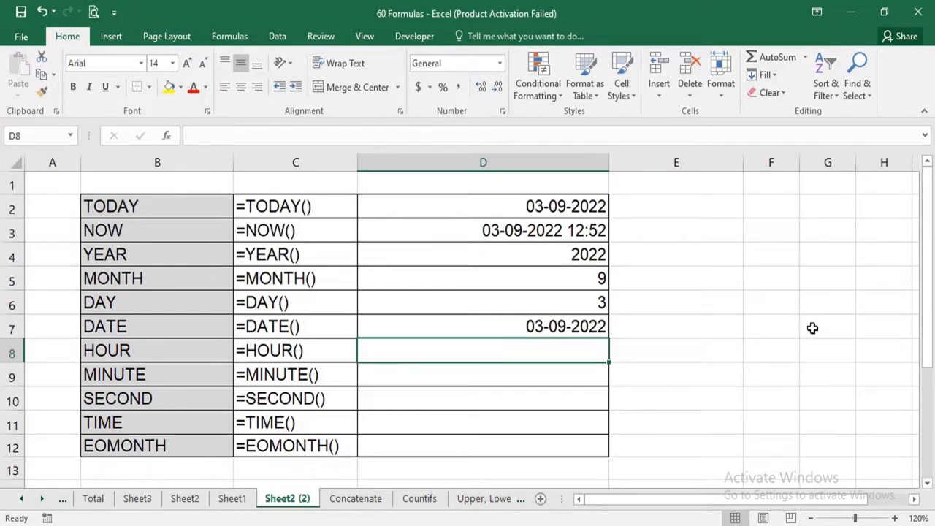
# Enter the formula =Hour(D3) in D8 to extract the hour from the NOW value.
pyautogui.write('=')
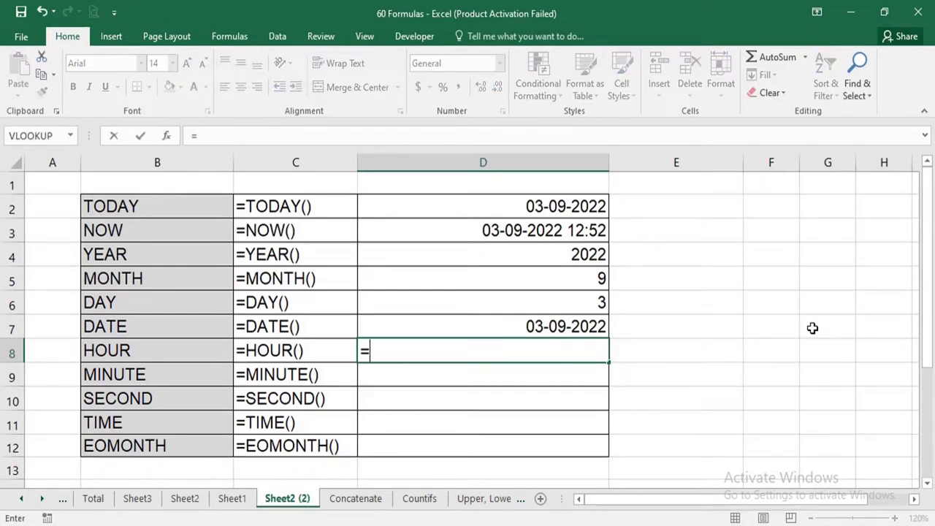
pyautogui.write('Hour(')
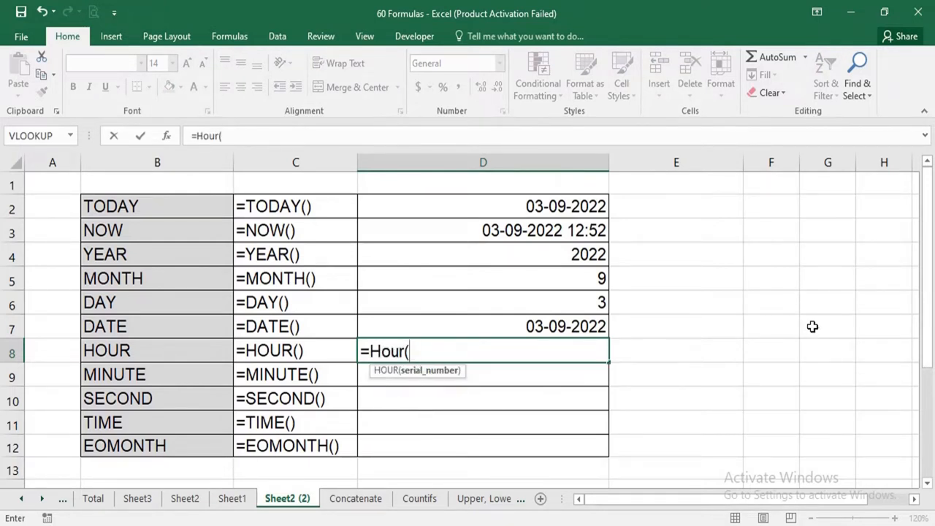
pyautogui.click(601, 234)
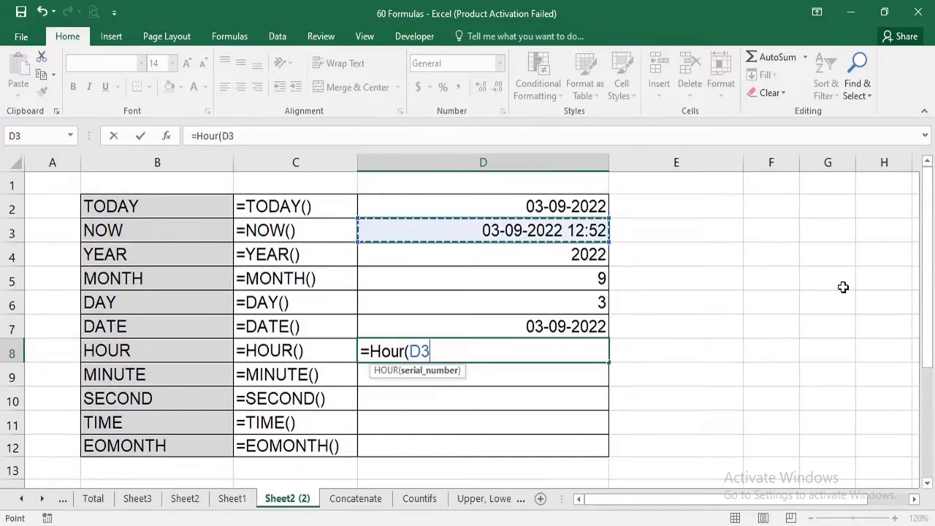
pyautogui.write(')')
pyautogui.press('Return')
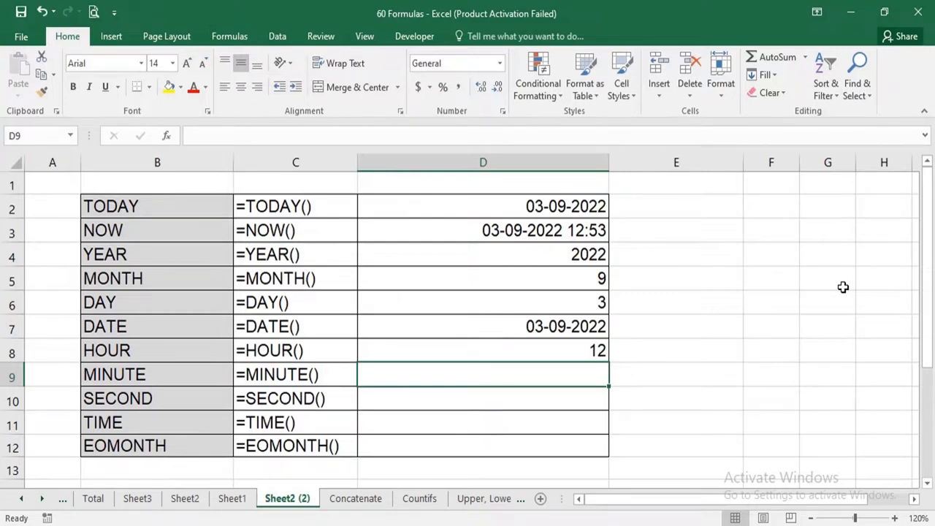
# Enter the formula =Minute(D3) in D9 to extract the minute from the NOW value.
pyautogui.write('=Minute')
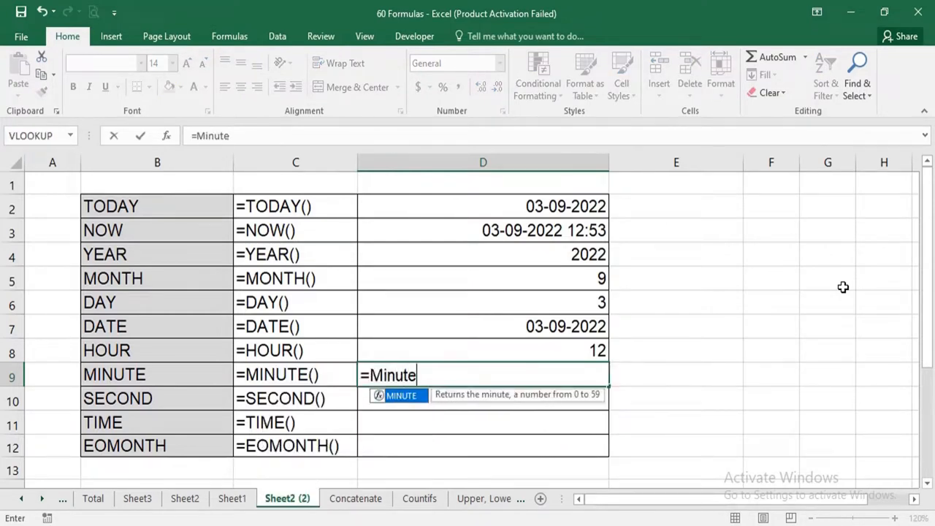
pyautogui.write('(')
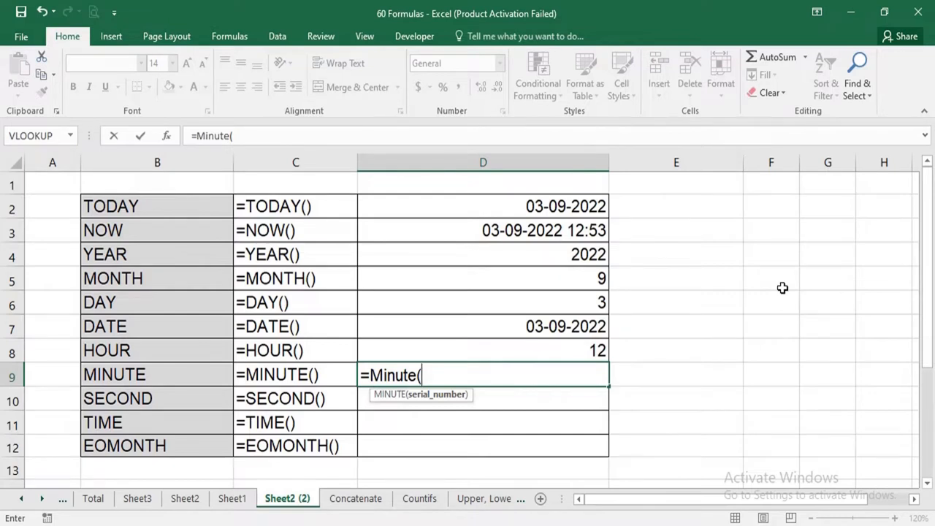
pyautogui.click(596, 230)
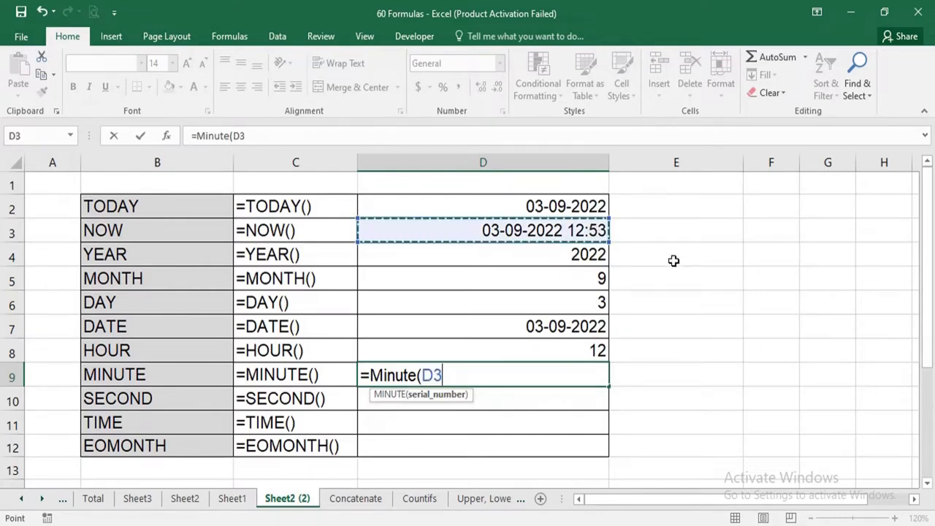
pyautogui.write(')')
pyautogui.press('Return')
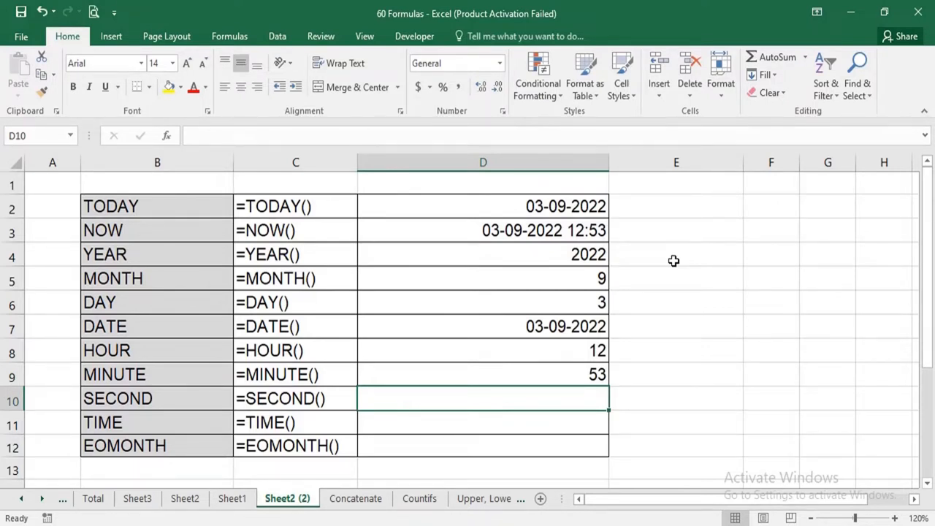
# Enter the formula =Second(D3) in D10 to extract the seconds from the NOW value.
pyautogui.write('=Secon')
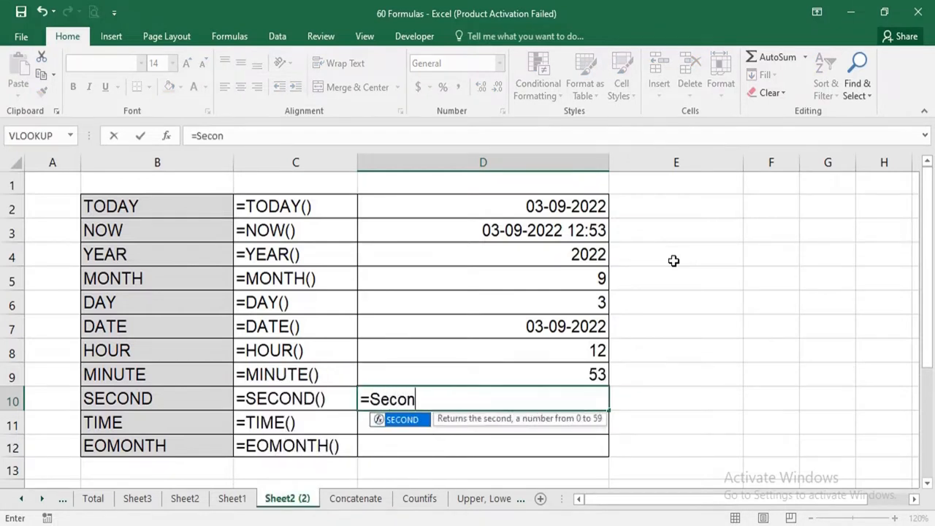
pyautogui.write('d(')
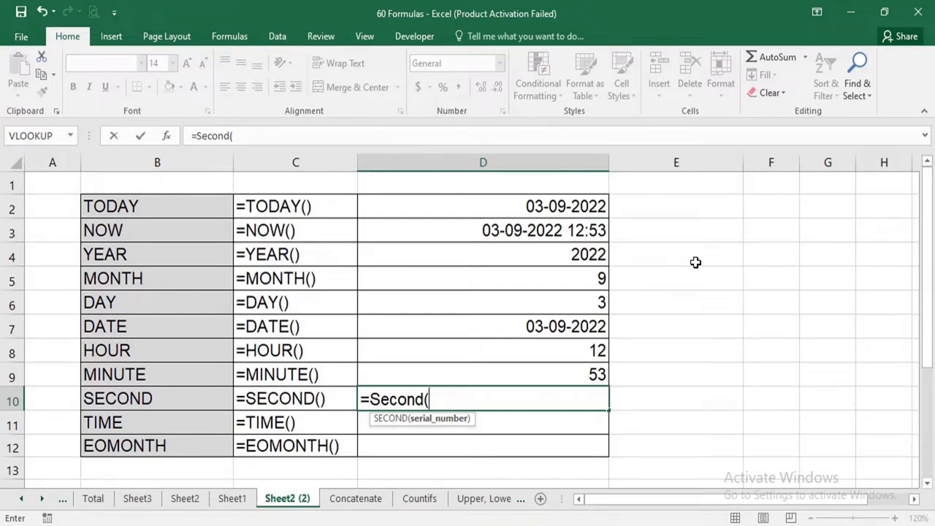
pyautogui.click(597, 229)
pyautogui.write(')')
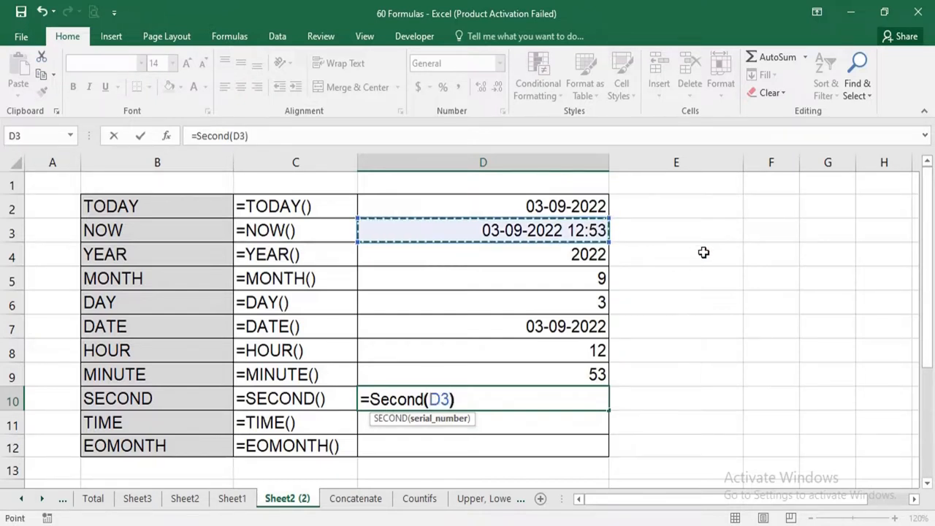
pyautogui.press('Return')
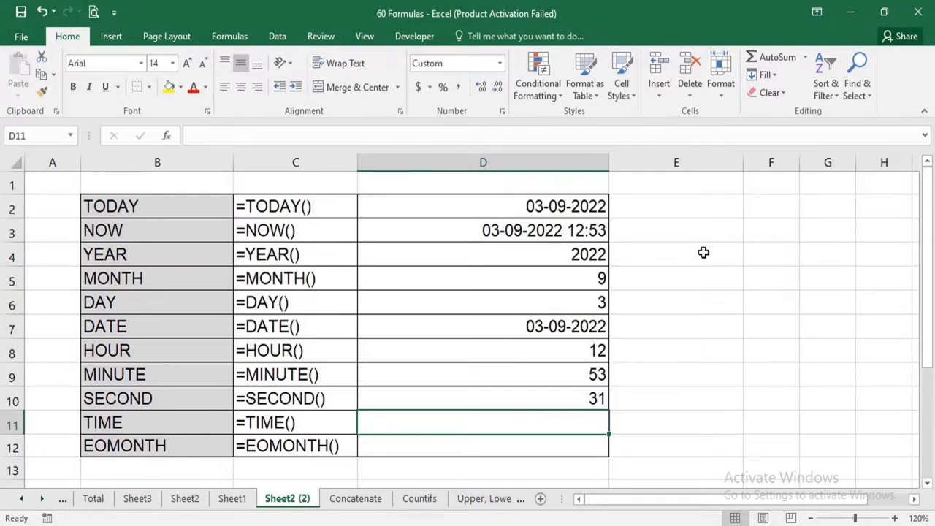
# Enter the formula =Time(D8,D9,D10) in D11 to build a time from the hour, minute and second cells.
pyautogui.write('=T')
pyautogui.write('ime(')
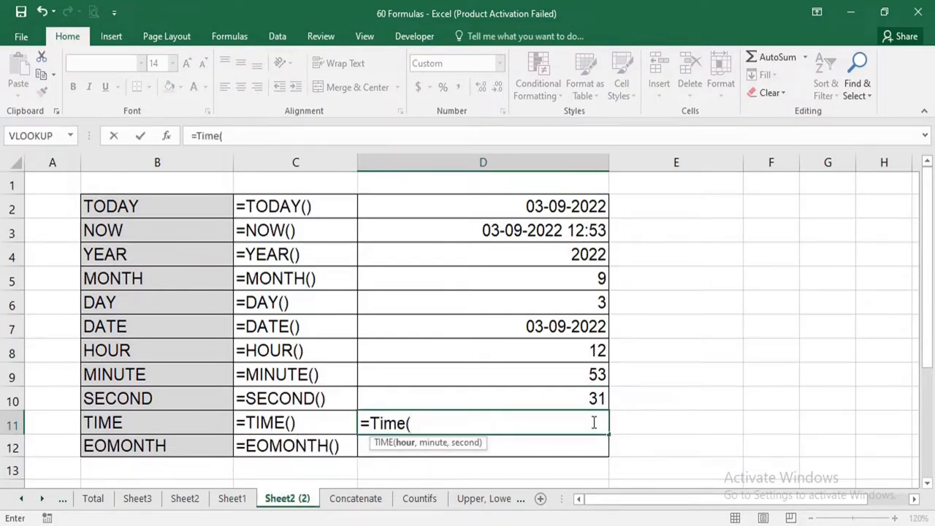
pyautogui.click(591, 352)
pyautogui.write(',')
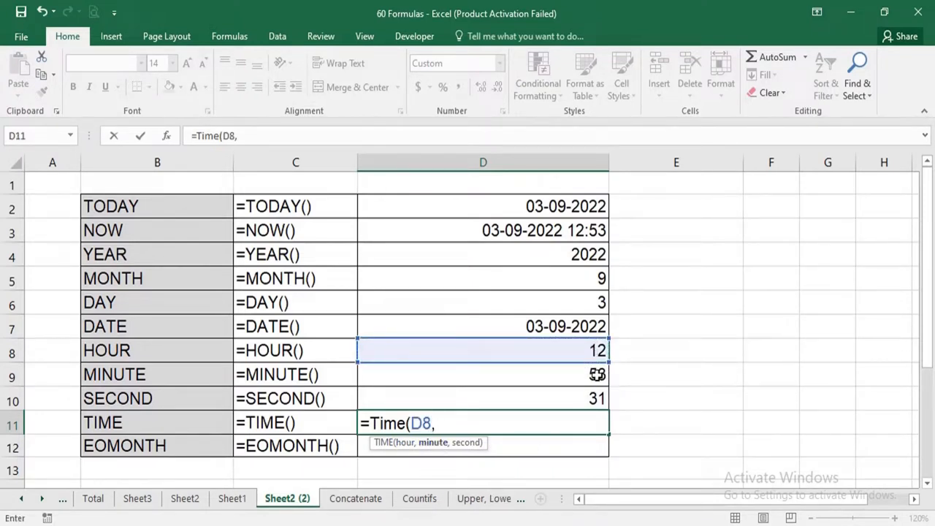
pyautogui.click(599, 374)
pyautogui.write(',')
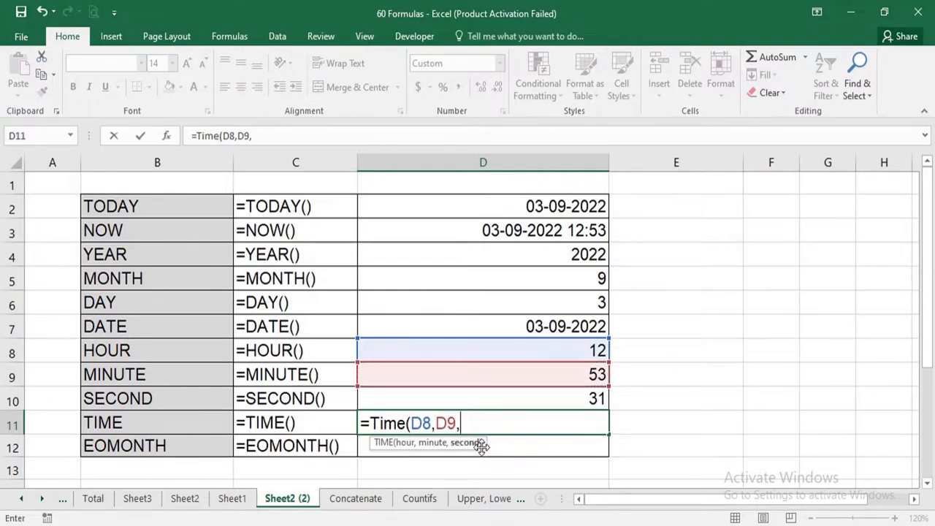
pyautogui.click(576, 400)
pyautogui.write(')')
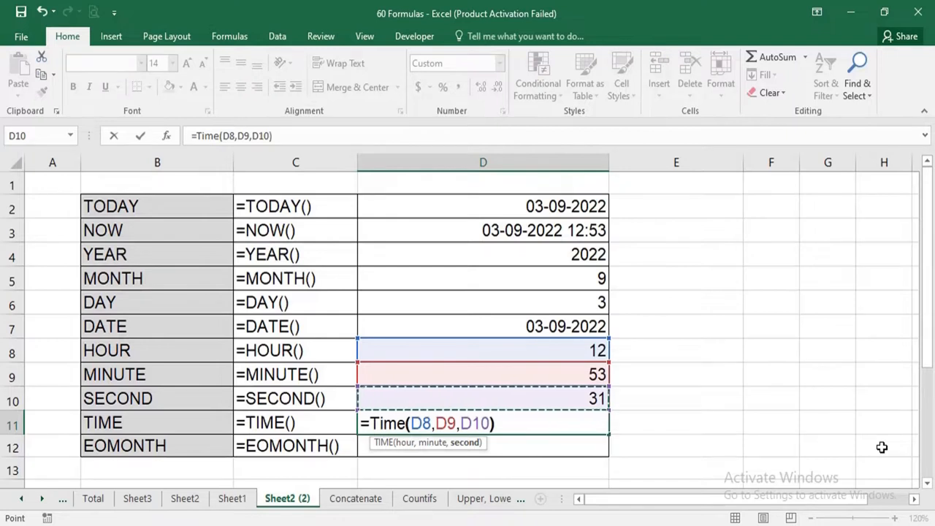
pyautogui.press('Return')
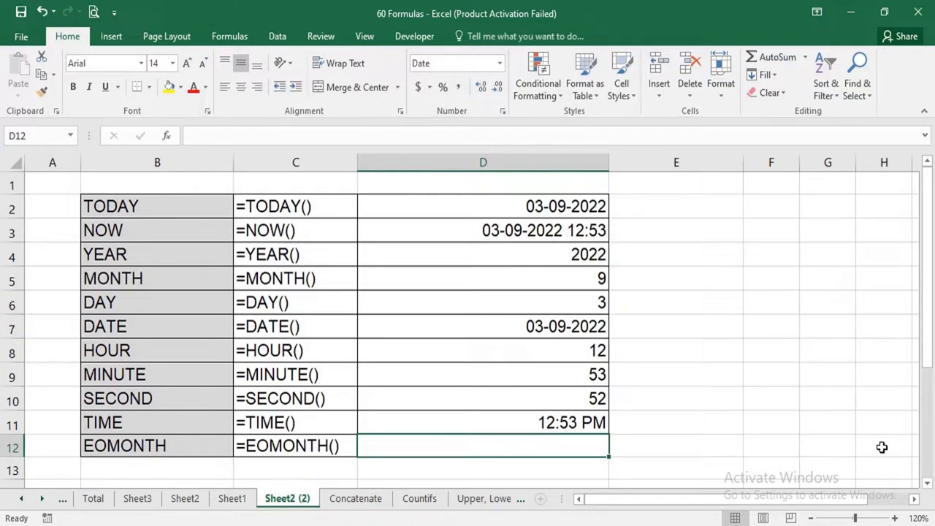
# Enter the formula =EOMONTH(D2,0) in D12 and check the month-end date against the system calendar.
pyautogui.write('=')
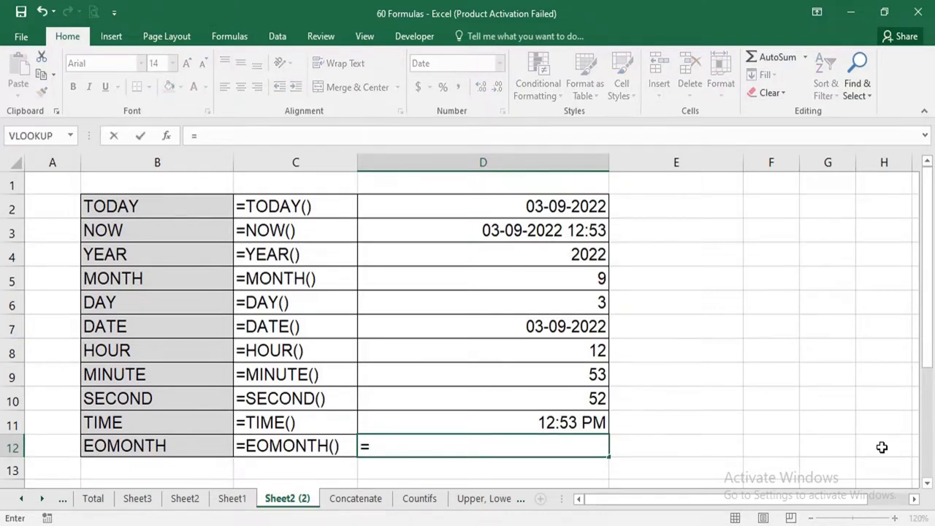
pyautogui.write('EOMON')
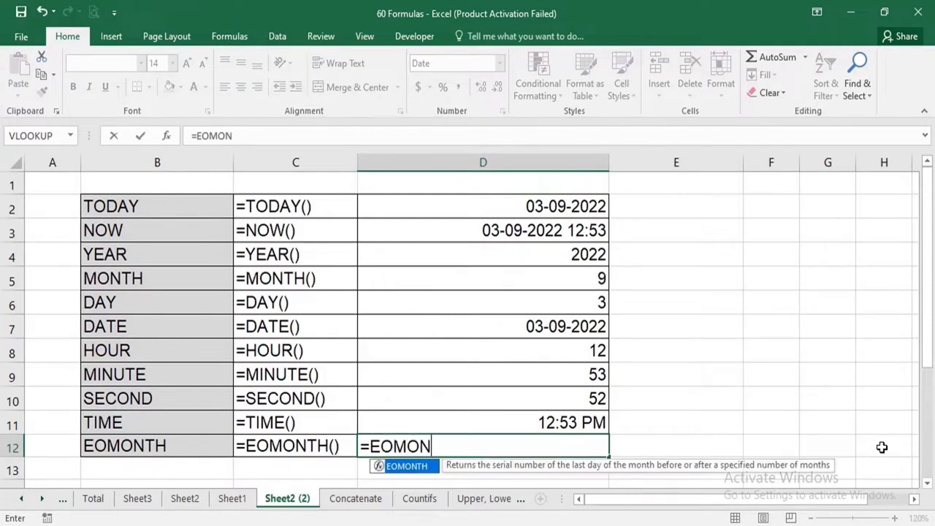
pyautogui.write('TH(')
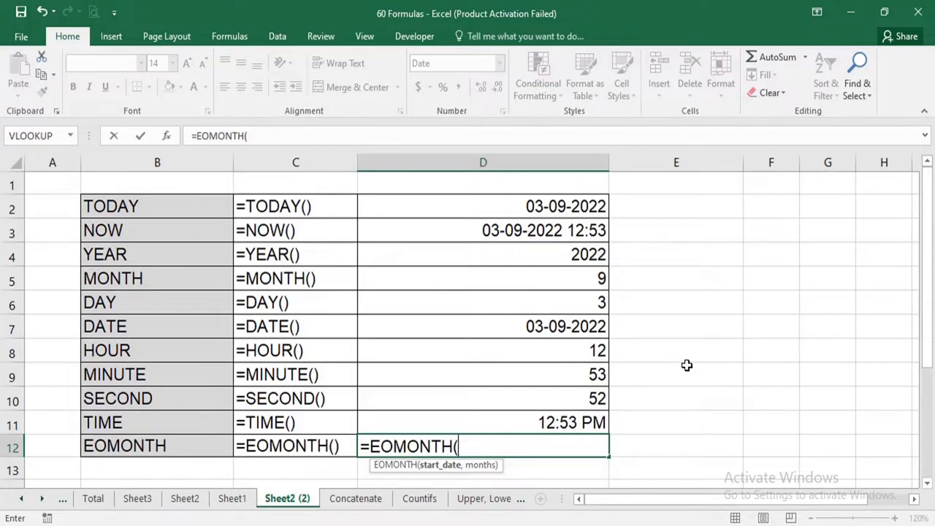
pyautogui.scroll(-1, 687, 365)
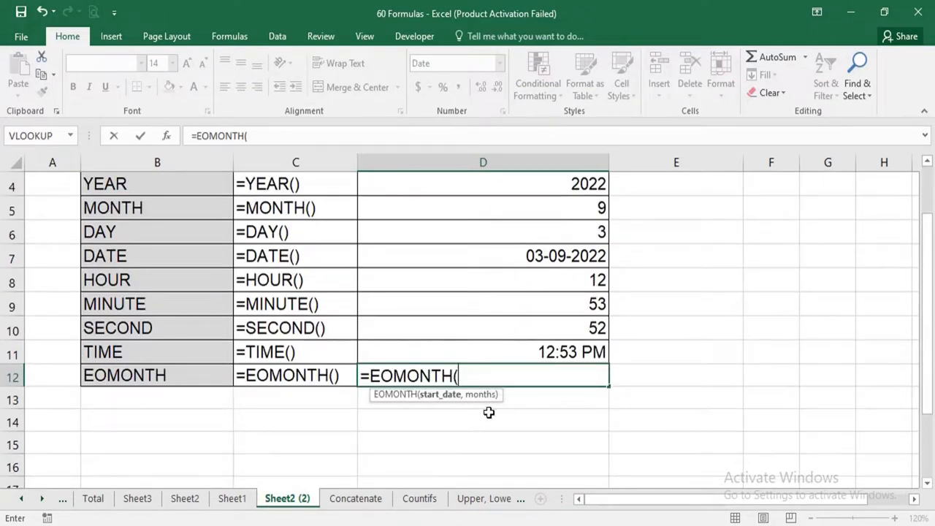
pyautogui.scroll(1, 486, 411)
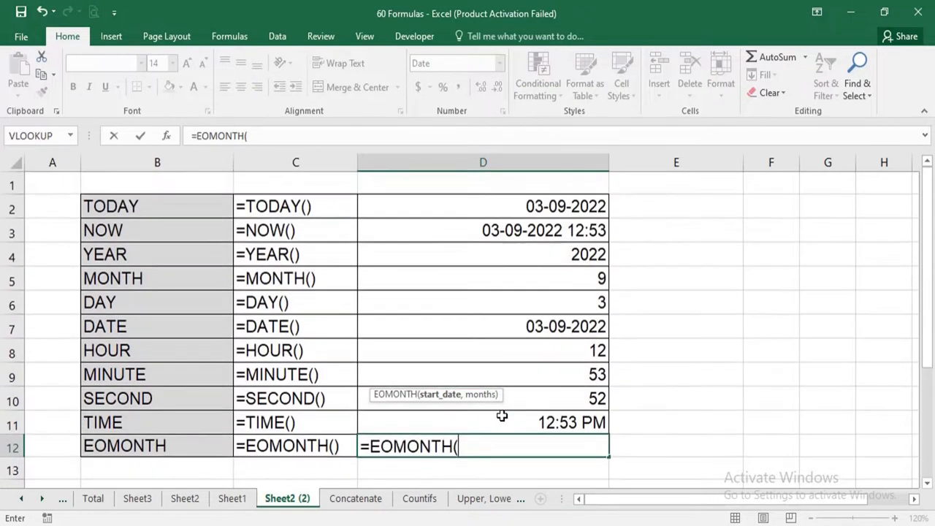
pyautogui.click(560, 207)
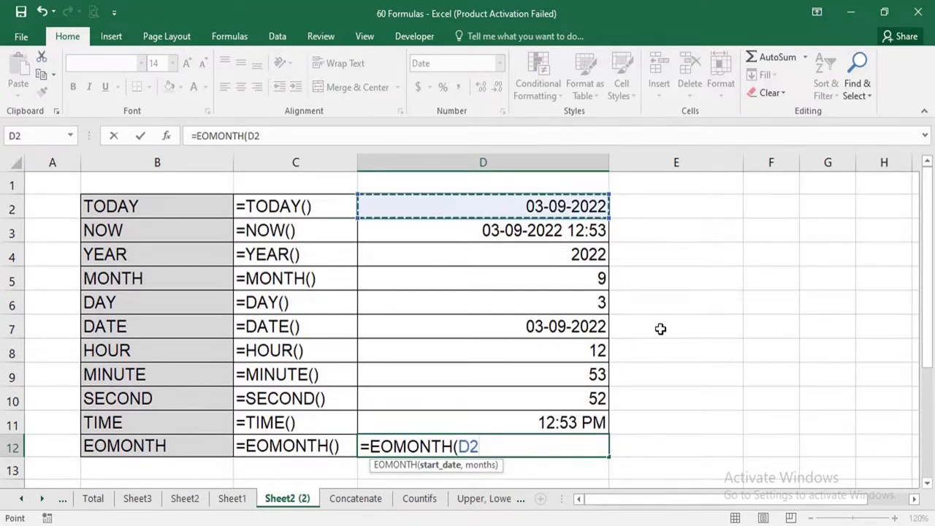
pyautogui.write(',')
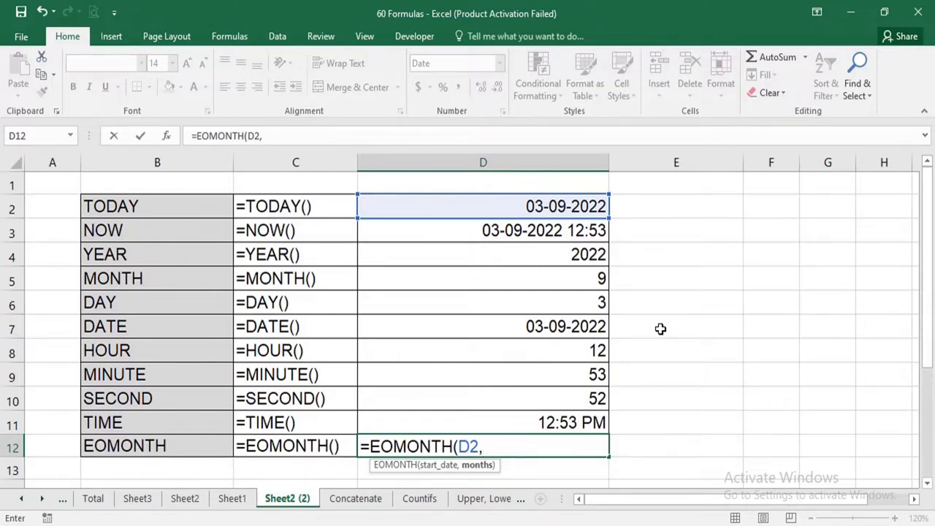
pyautogui.write('0)')
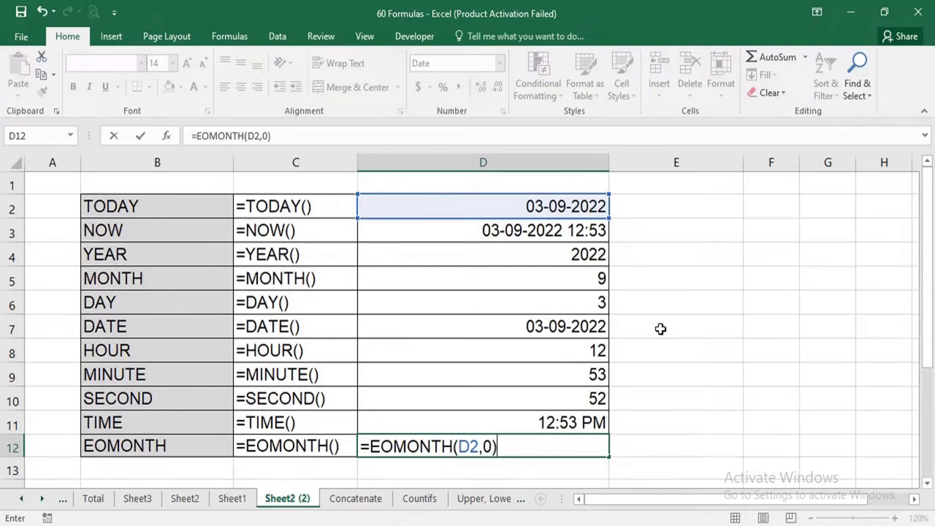
pyautogui.press('Return')
pyautogui.press('Up')
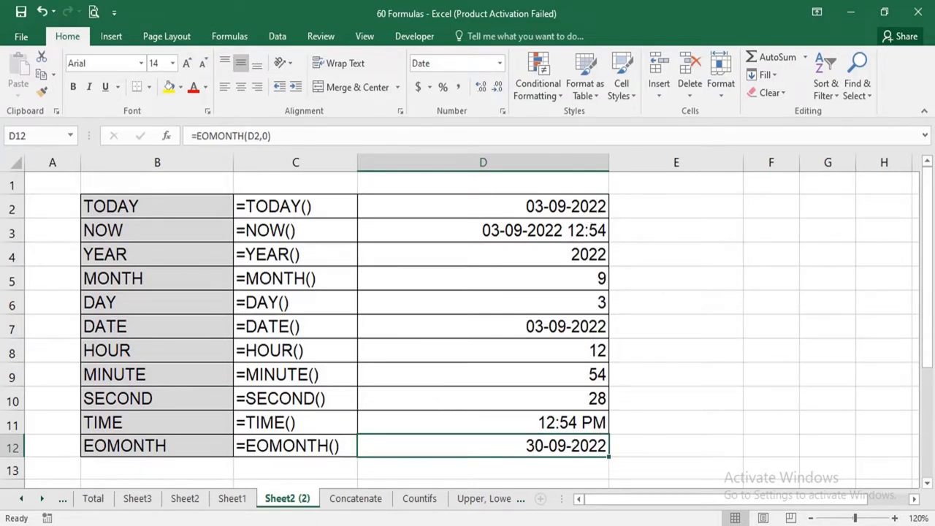
pyautogui.click(876, 525)
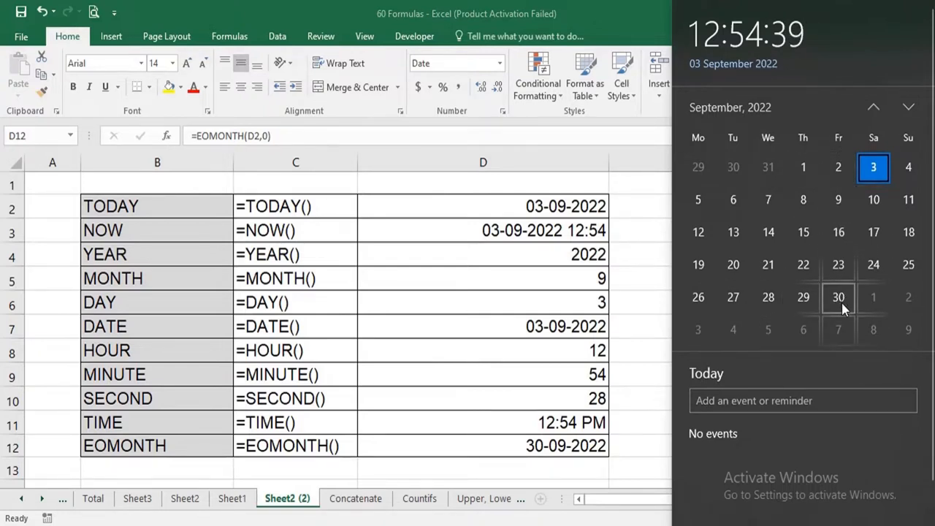
pyautogui.click(594, 467)
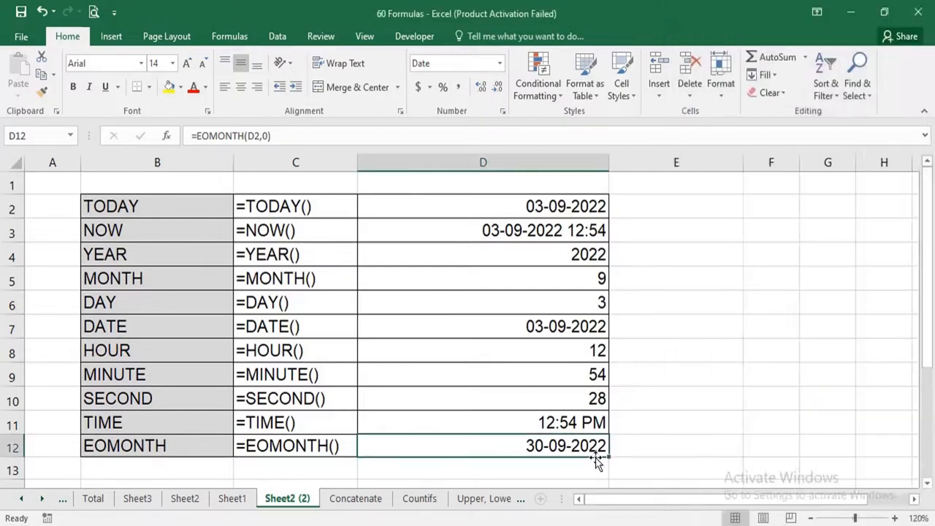
# Enter the formula =EOMONTH(D2,1) in D13 to get the last day of the following month.
pyautogui.click(560, 463)
pyautogui.scroll(-1, 652, 450)
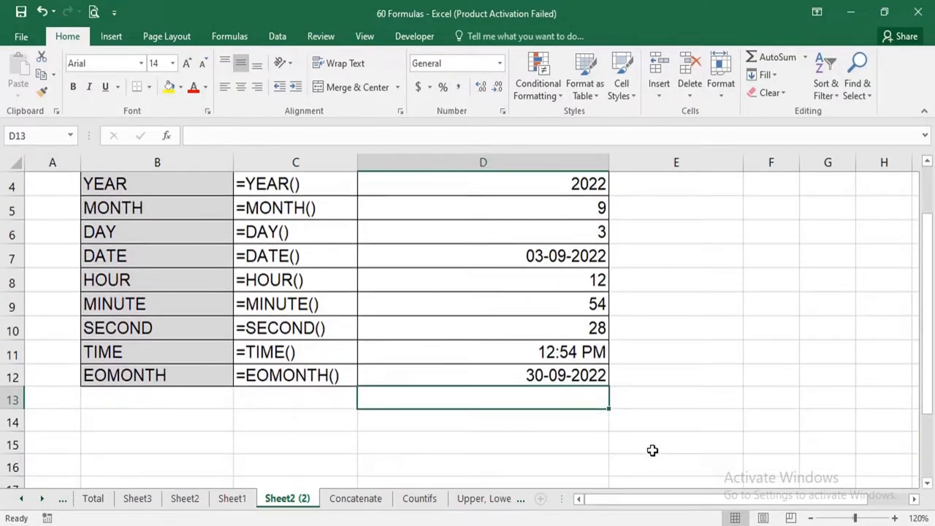
pyautogui.scroll(1, 653, 450)
pyautogui.write('=EO')
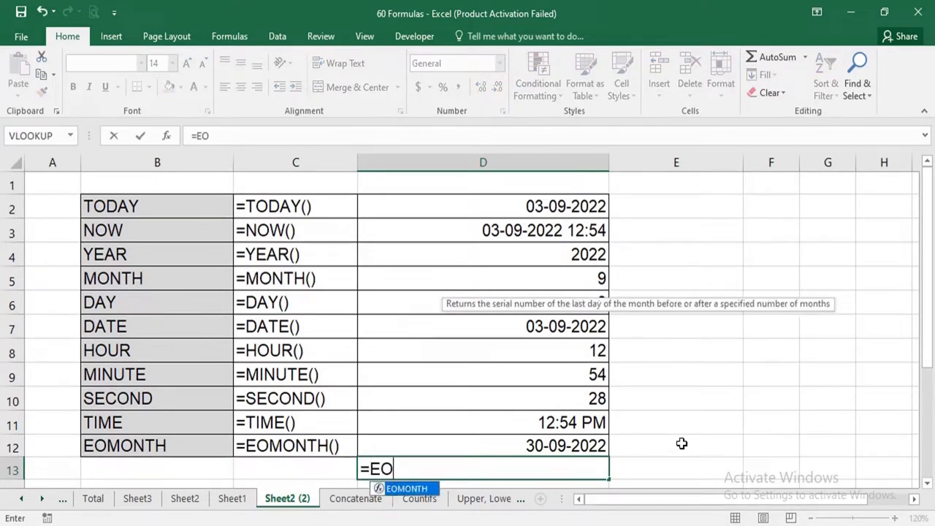
pyautogui.write('MONTH')
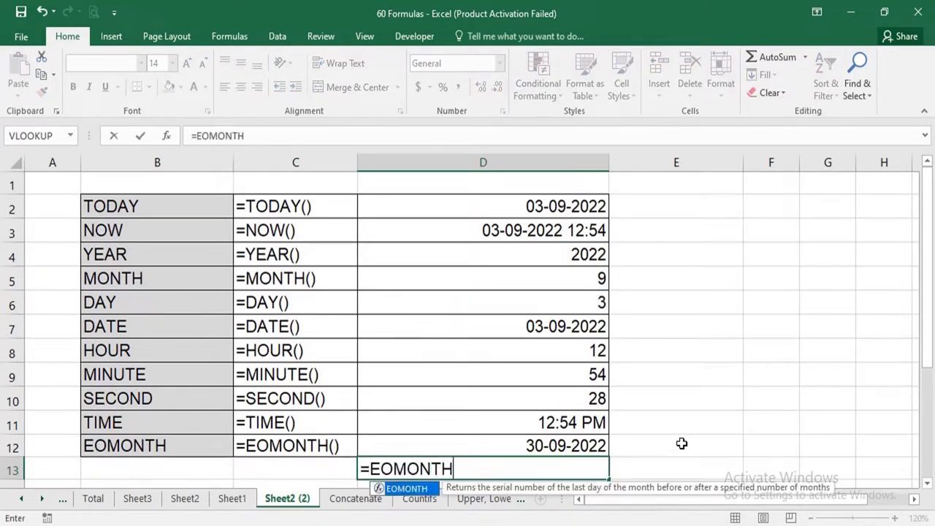
pyautogui.write('(')
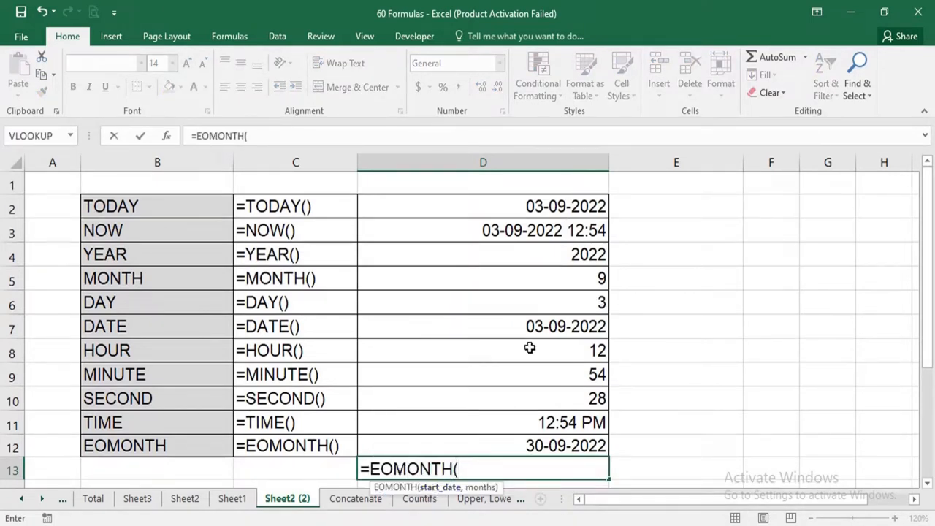
pyautogui.click(561, 208)
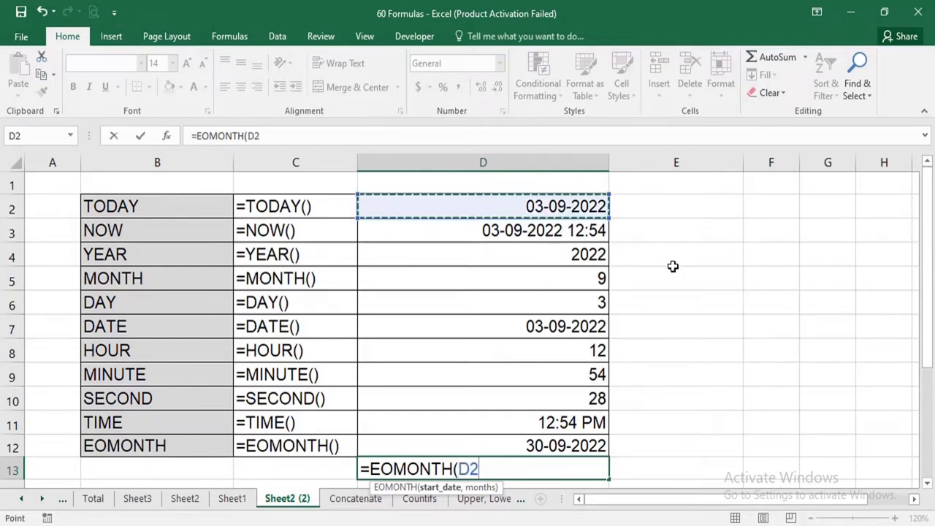
pyautogui.write(',')
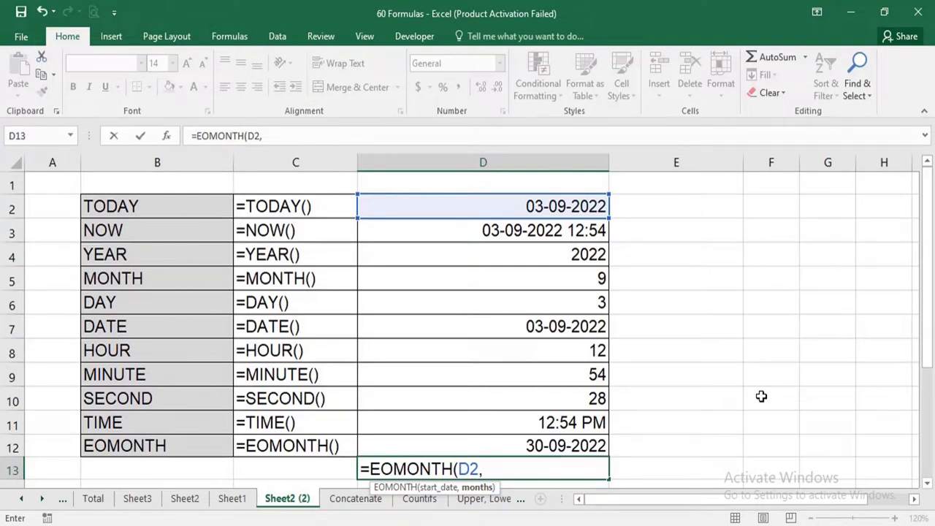
pyautogui.write('1)')
pyautogui.press('Return')
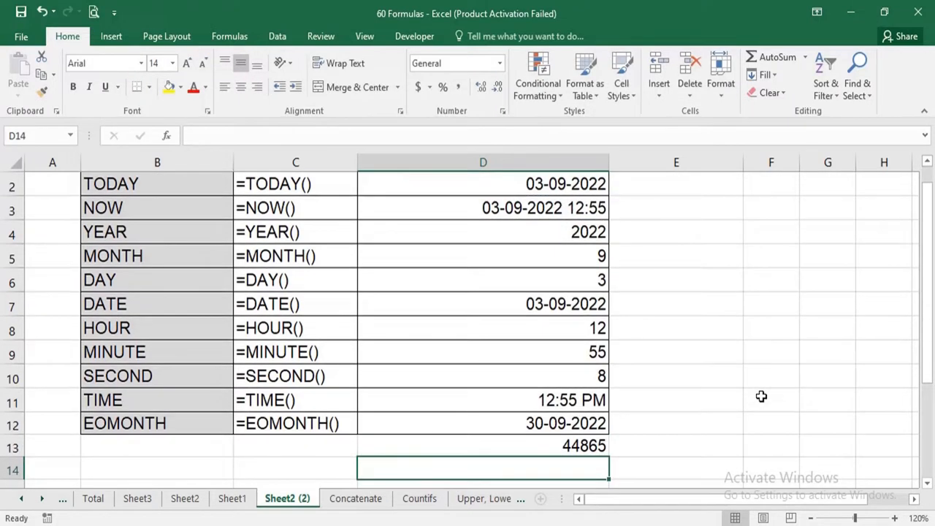
# Format D13 as Short Date and check the date against the next month in the system calendar.
pyautogui.press('Up')
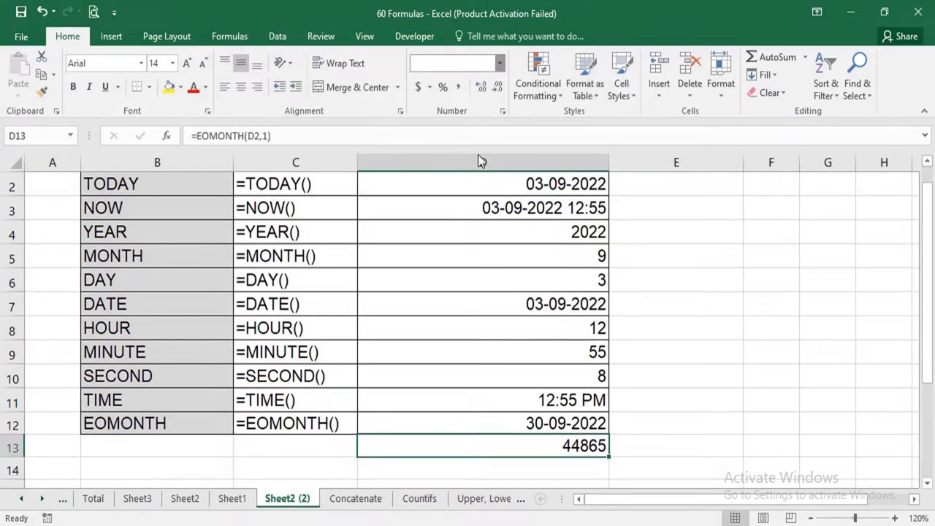
pyautogui.click(498, 63)
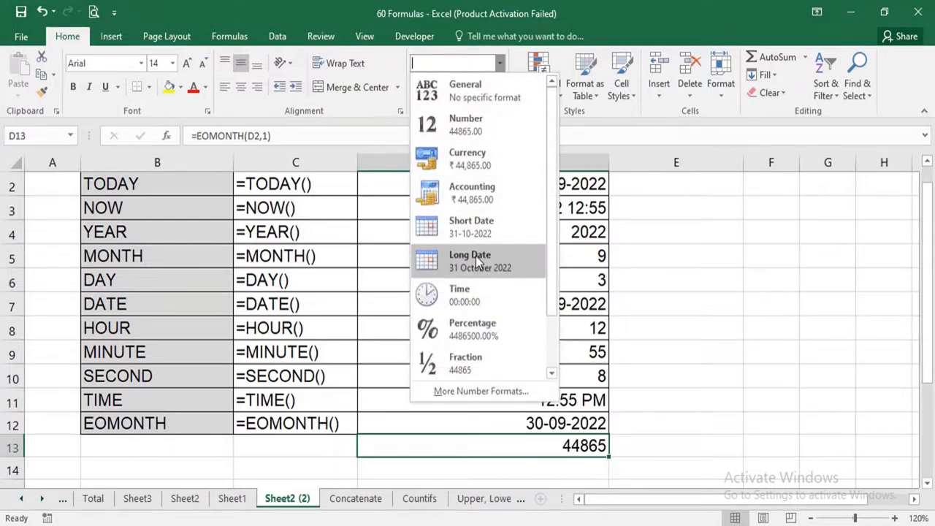
pyautogui.click(484, 226)
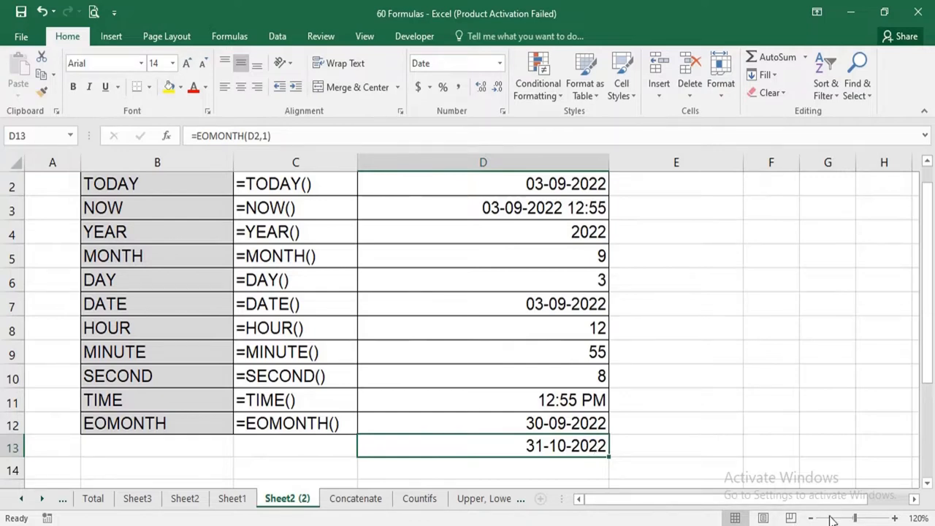
pyautogui.click(851, 525)
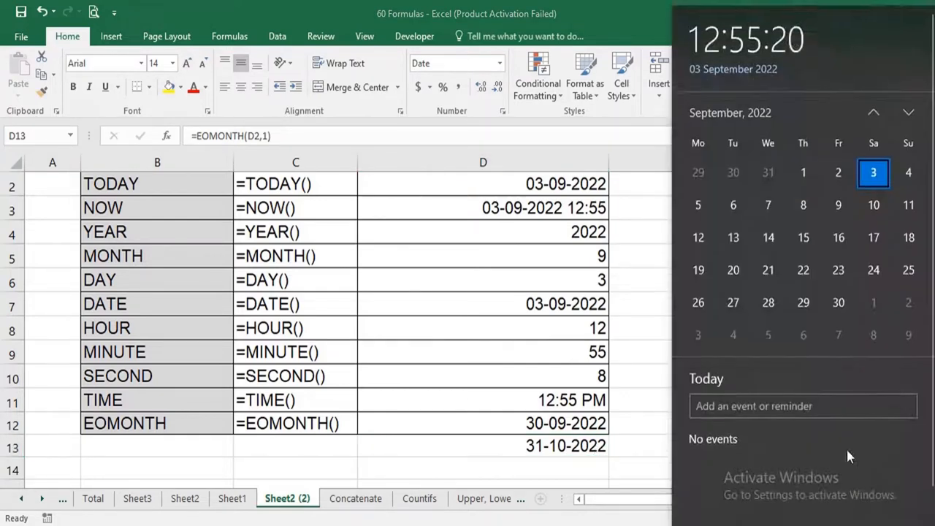
pyautogui.click(909, 108)
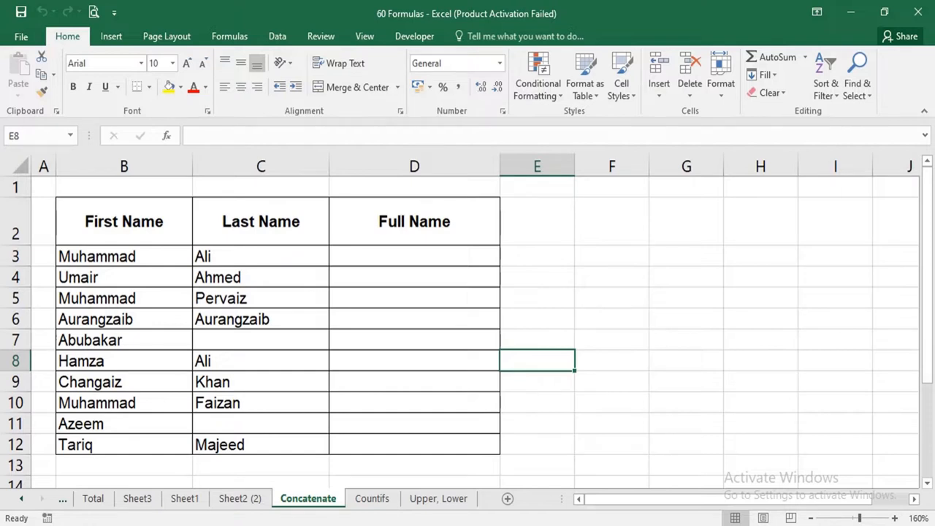
# Examine the entries in the First Name and Last Name columns of the Concatenate sheet.
pyautogui.click(593, 342)
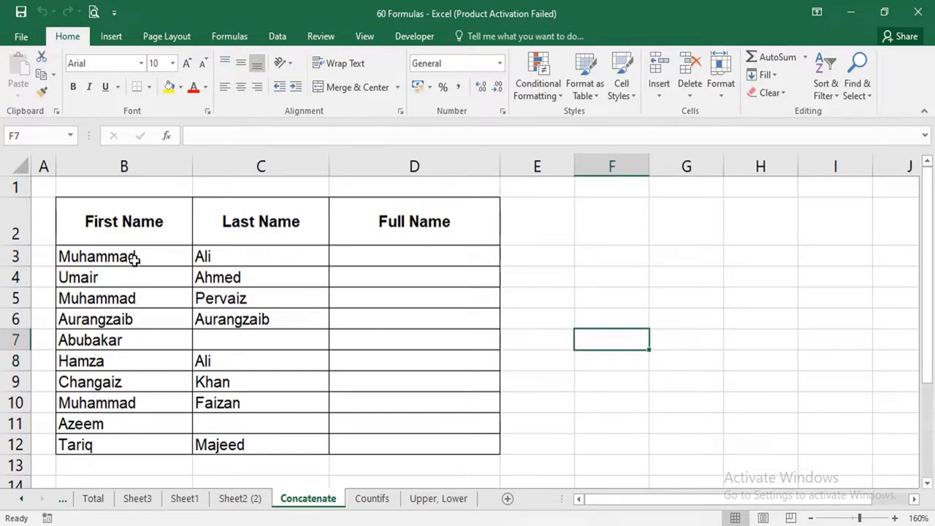
pyautogui.moveTo(132, 261); pyautogui.dragTo(140, 422)
pyautogui.moveTo(250, 260); pyautogui.dragTo(252, 403)
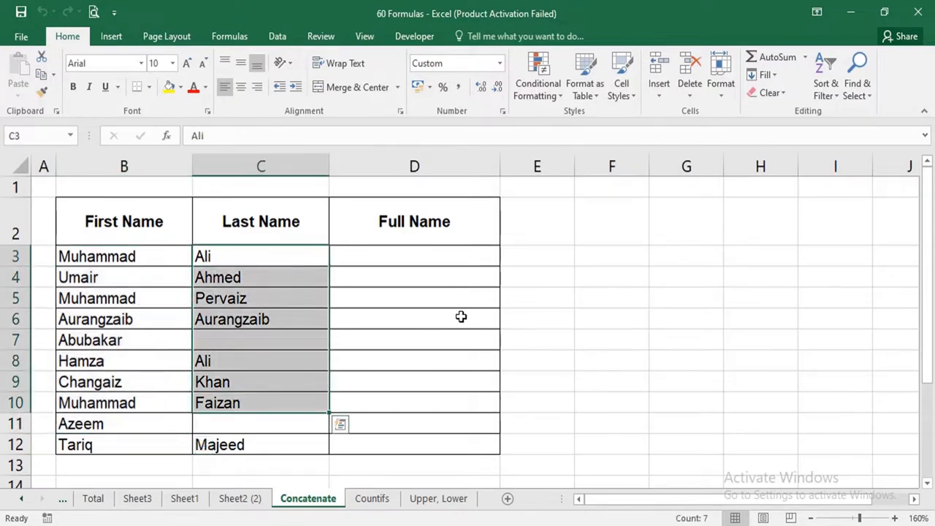
# Try entering the first row's full name by hand in D3 and clear the cell again.
pyautogui.click(464, 261)
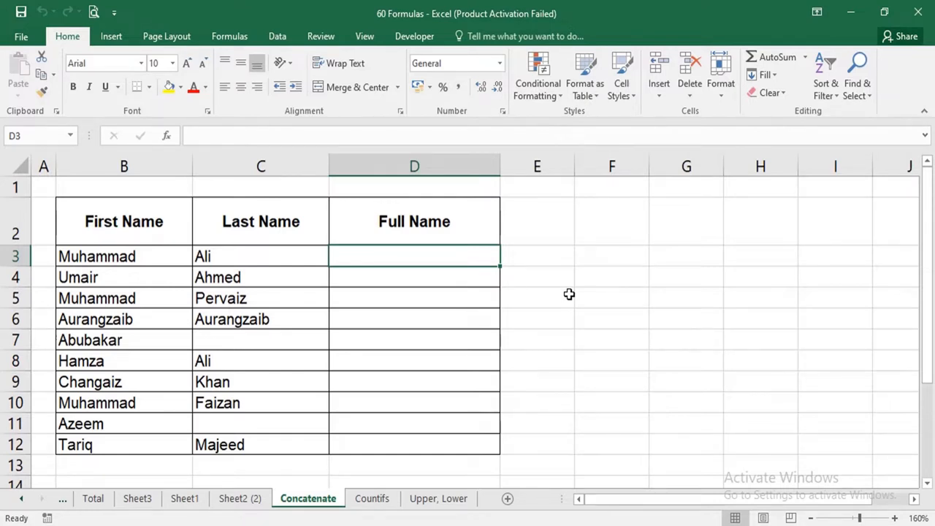
pyautogui.write('Mu')
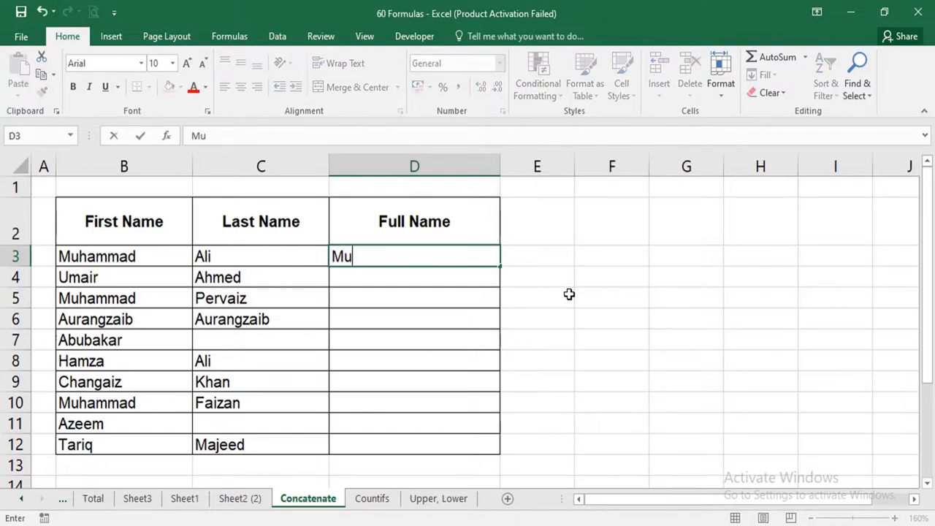
pyautogui.write('hammad Ali')
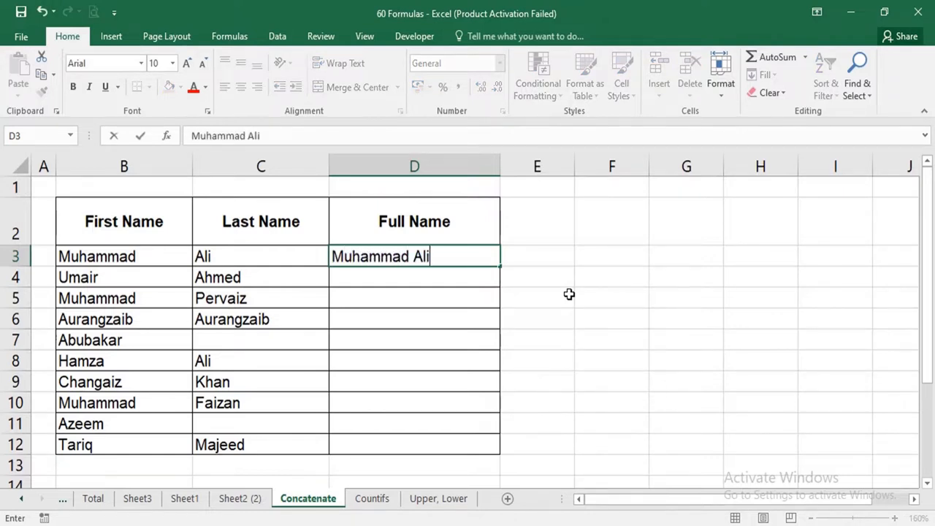
pyautogui.press('Return')
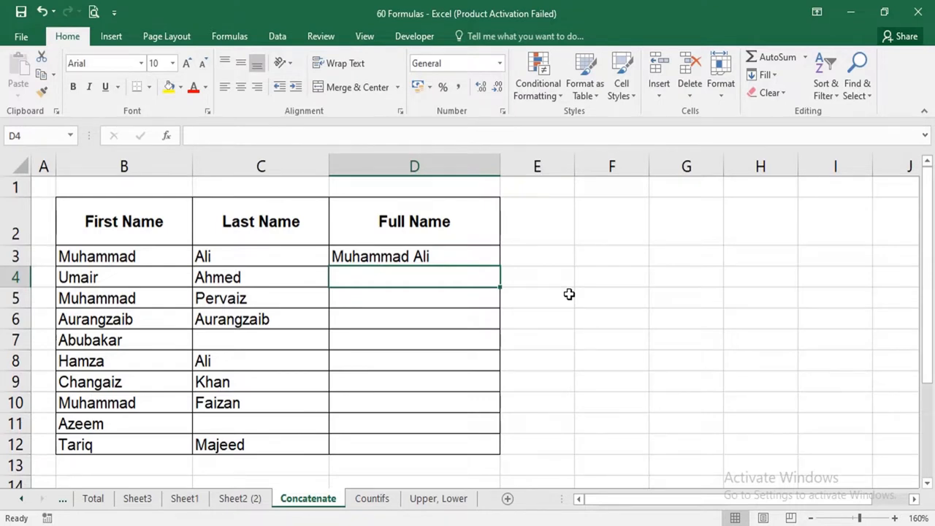
pyautogui.press('Up')
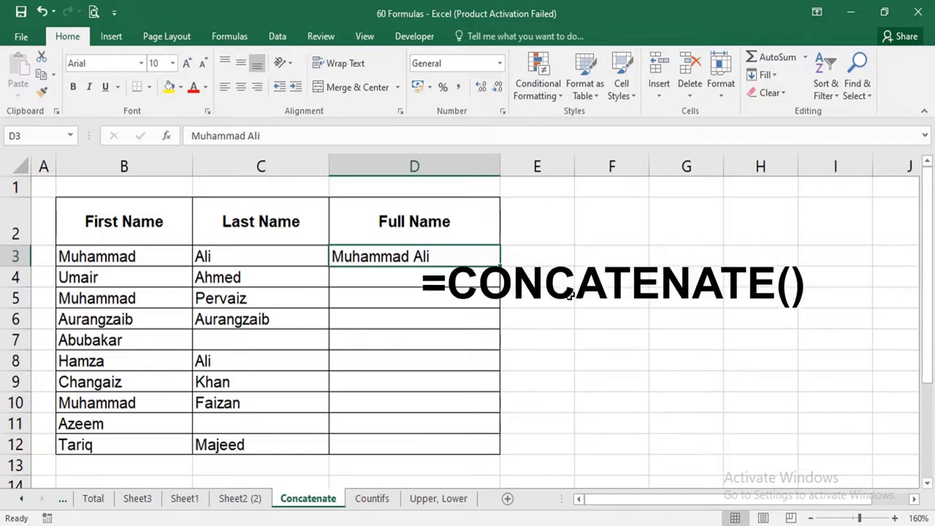
pyautogui.press('Delete')
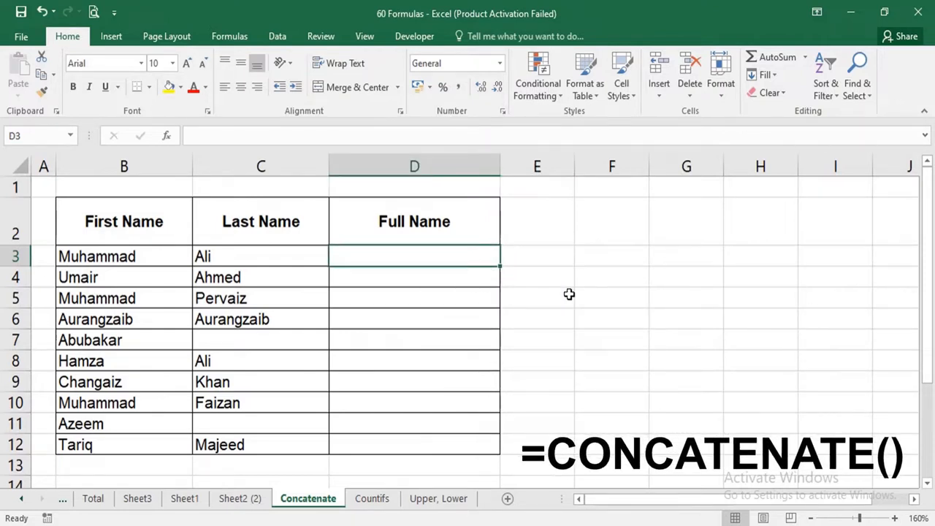
# Try to join the first row's first and last names in D3 with the formula =CONCATENATE(B3:C3).
pyautogui.write('=Concat')
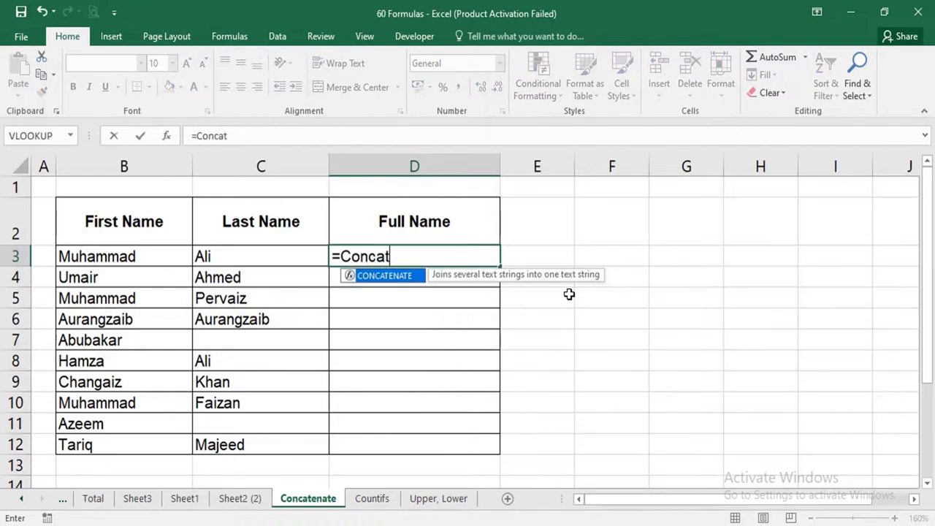
pyautogui.press('Tab')
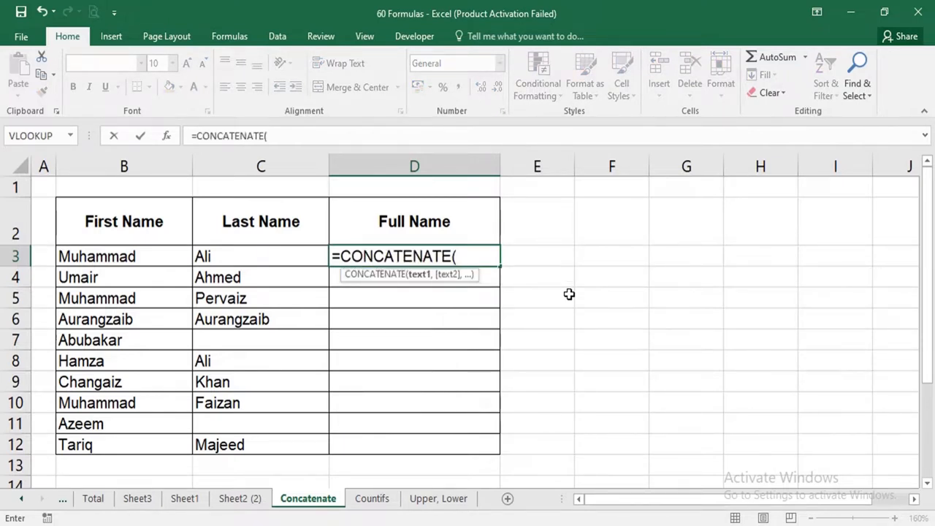
pyautogui.press('Left')
pyautogui.press('Left')
pyautogui.hotkey('shift', 'Right')
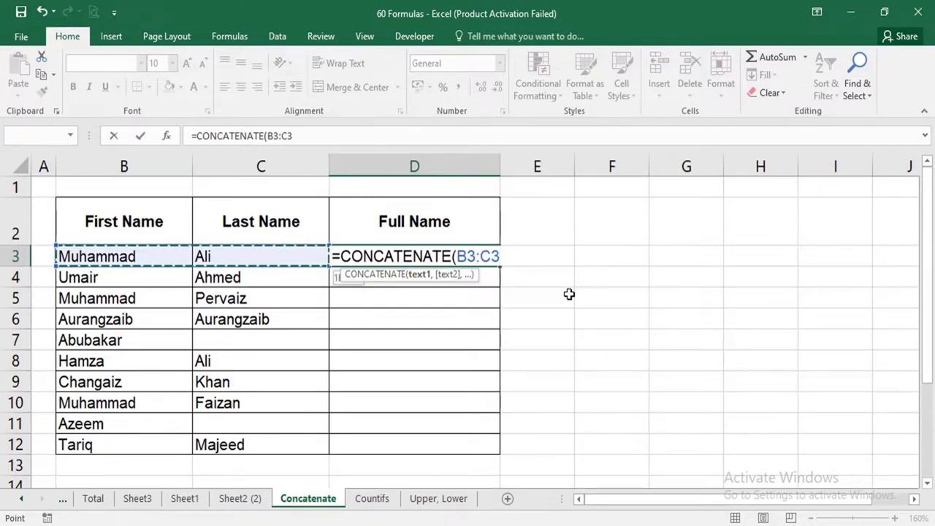
pyautogui.write(')')
pyautogui.hotkey('ctrl', 'Return')
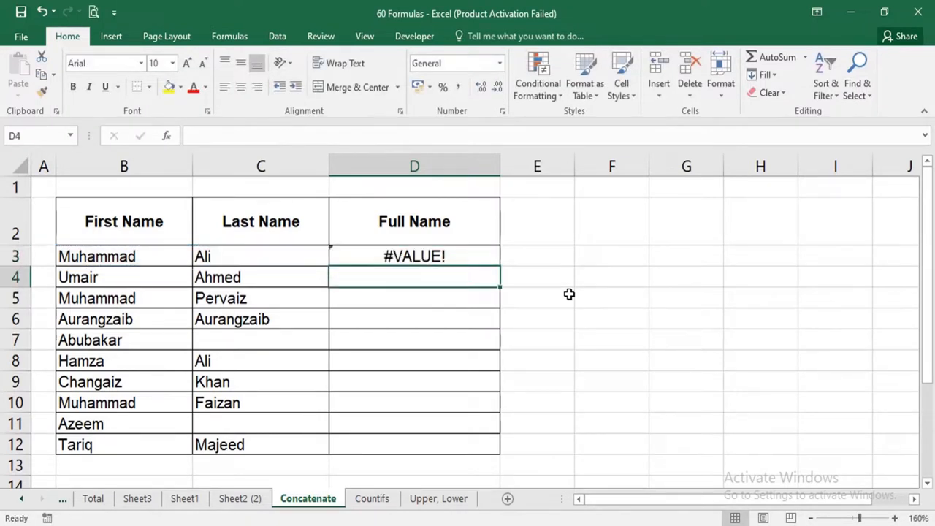
# Clear D3 and join the first row's first and last names there with =CONCATENATE(B3,C3).
pyautogui.press('Delete')
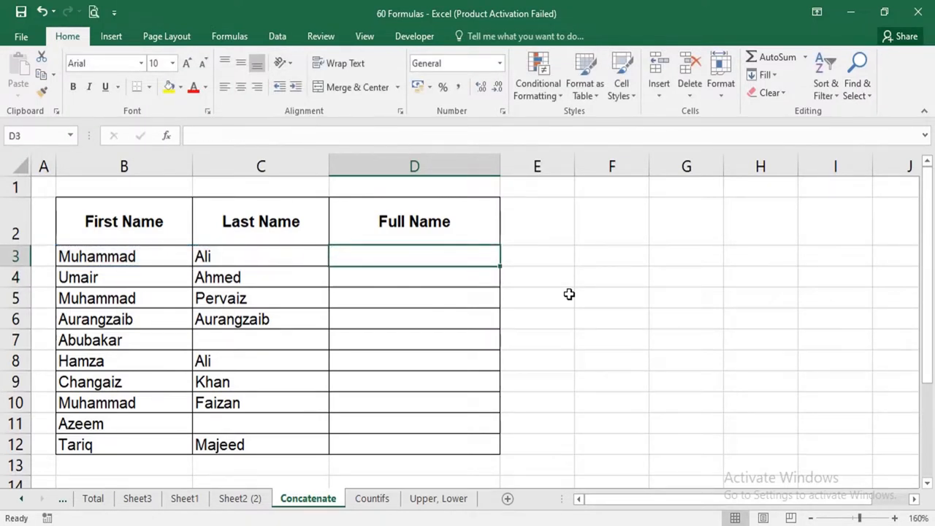
pyautogui.write('=Conca')
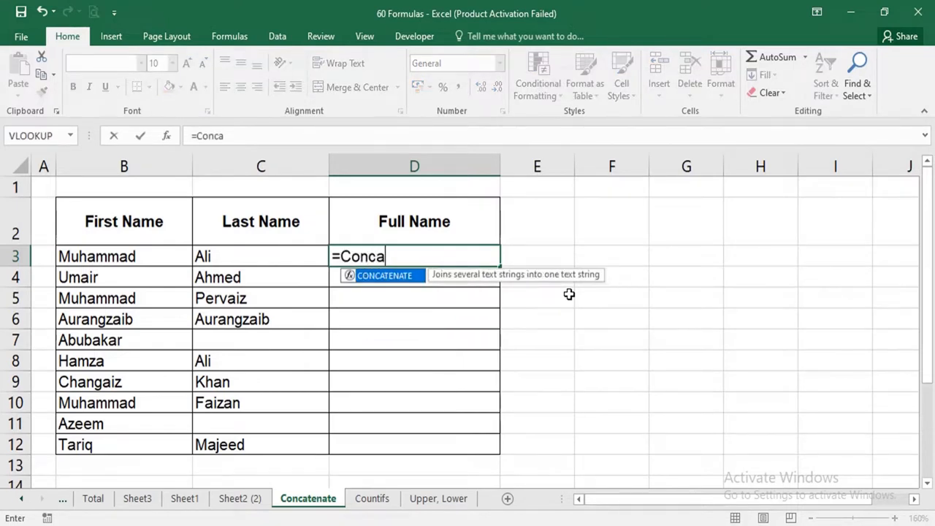
pyautogui.write('tenate(')
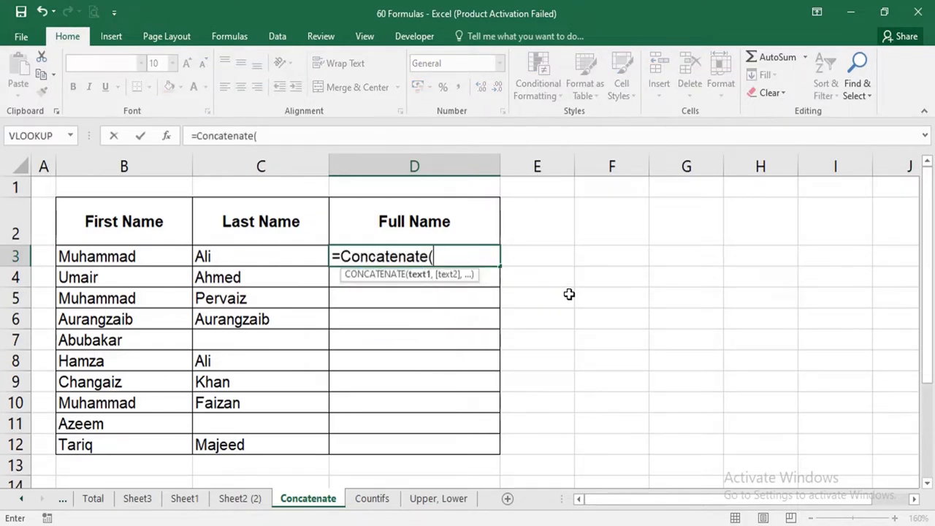
pyautogui.press('Left')
pyautogui.press('Left')
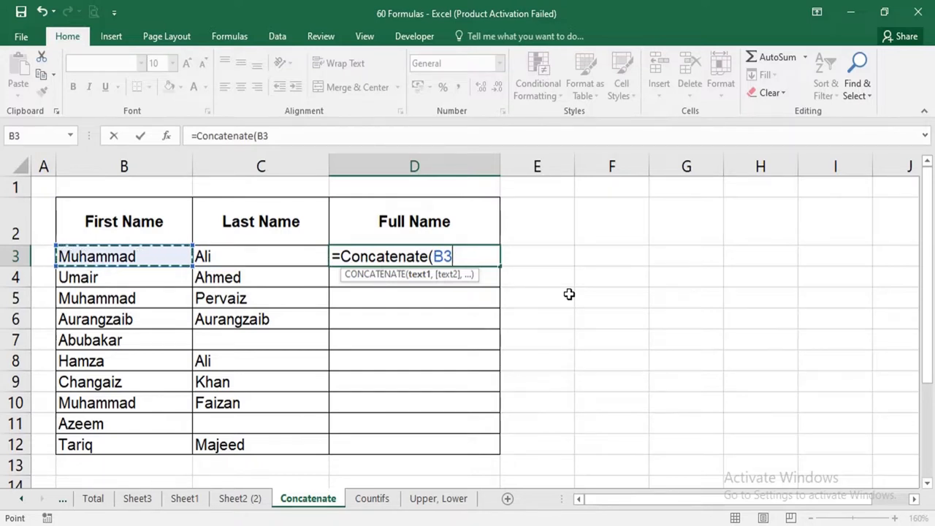
pyautogui.write(',')
pyautogui.press('Left')
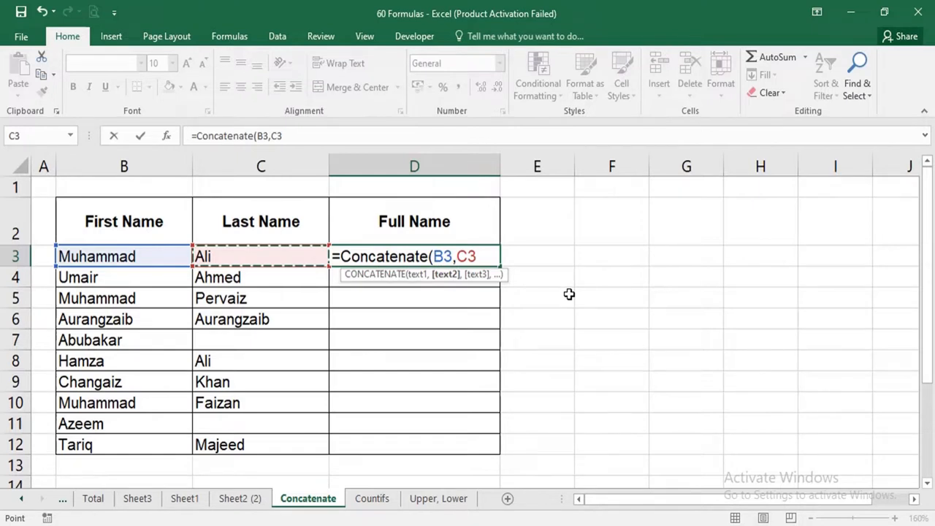
pyautogui.write(')')
pyautogui.press('Return')
# Fill the D3 formula down the Full Name column to D12, and clear D3:D12 again.
pyautogui.press('Up')
pyautogui.hotkey('shift', 'Down')
pyautogui.hotkey('shift', 'Down')
pyautogui.hotkey('shift', 'Down')
pyautogui.hotkey('shift', 'Down')
pyautogui.hotkey('shift', 'Down')
pyautogui.hotkey('shift', 'Down')
pyautogui.hotkey('shift', 'Down')
pyautogui.hotkey('shift', 'Down')
pyautogui.hotkey('shift', 'Down')
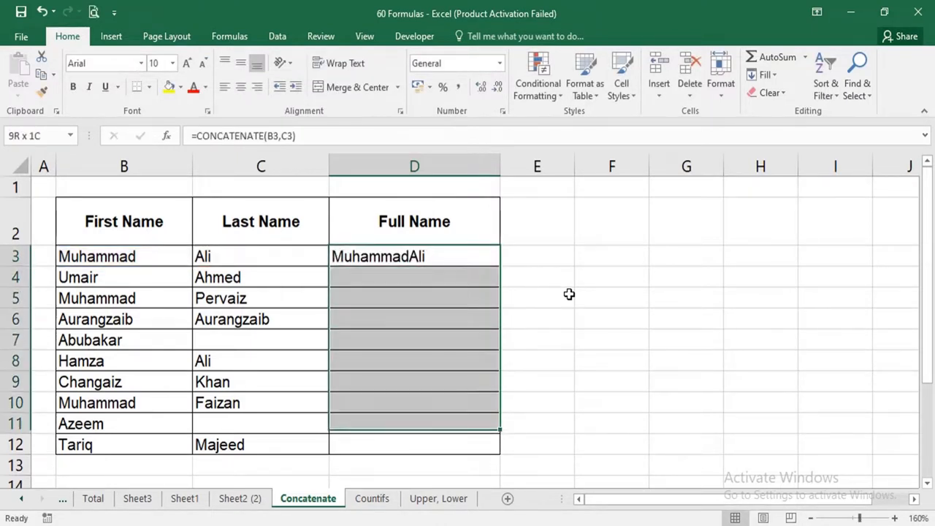
pyautogui.hotkey('ctrl', 'd')
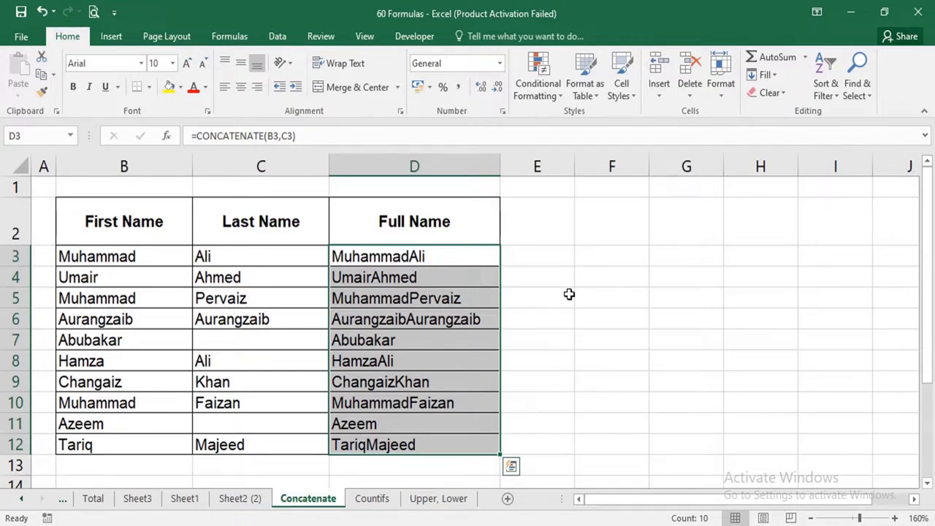
pyautogui.press('Delete')
pyautogui.press('Right')
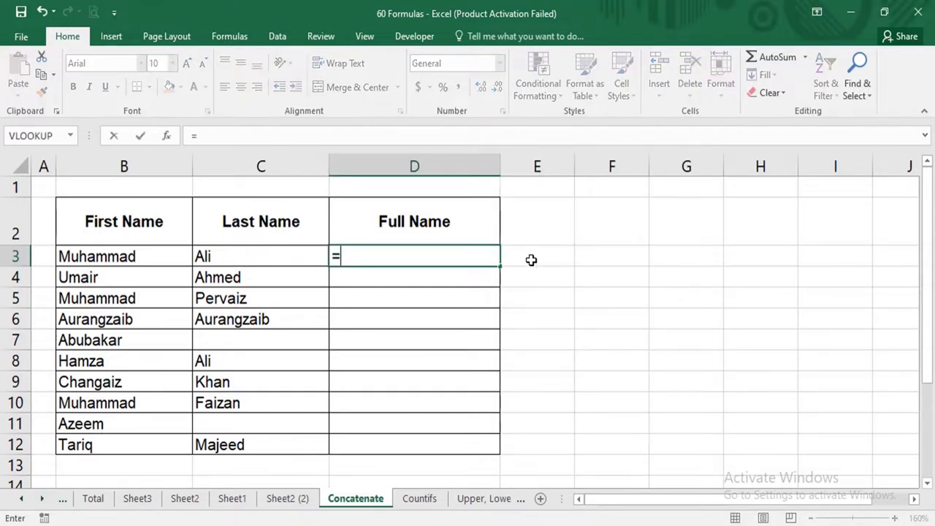
# Enter =CONCATENATE(B3," ",C3) in D3 to join the first and last names with a space between them.
pyautogui.write('Concate')
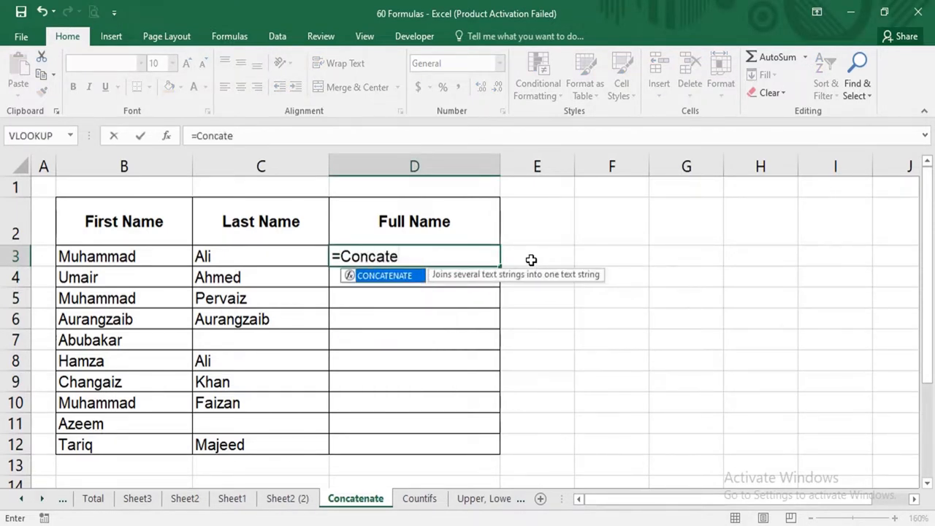
pyautogui.press('Tab')
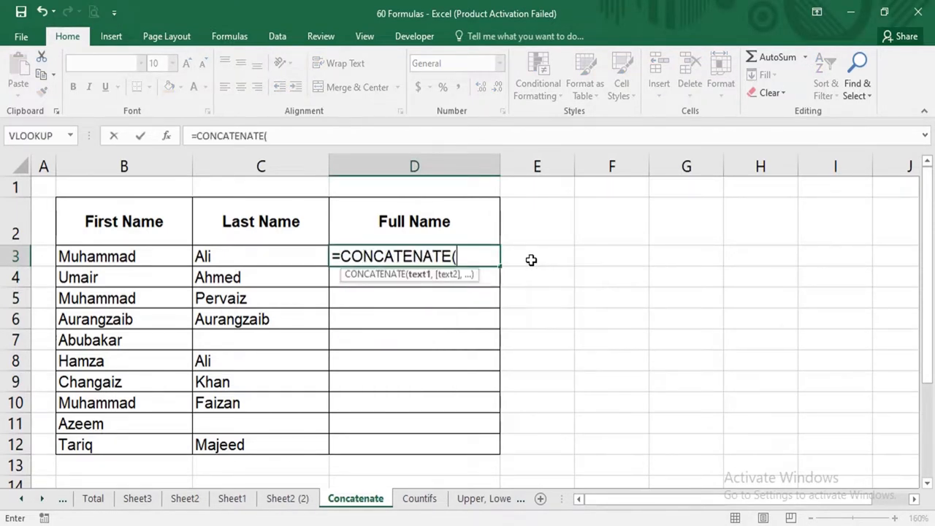
pyautogui.press('Left')
pyautogui.press('Left')
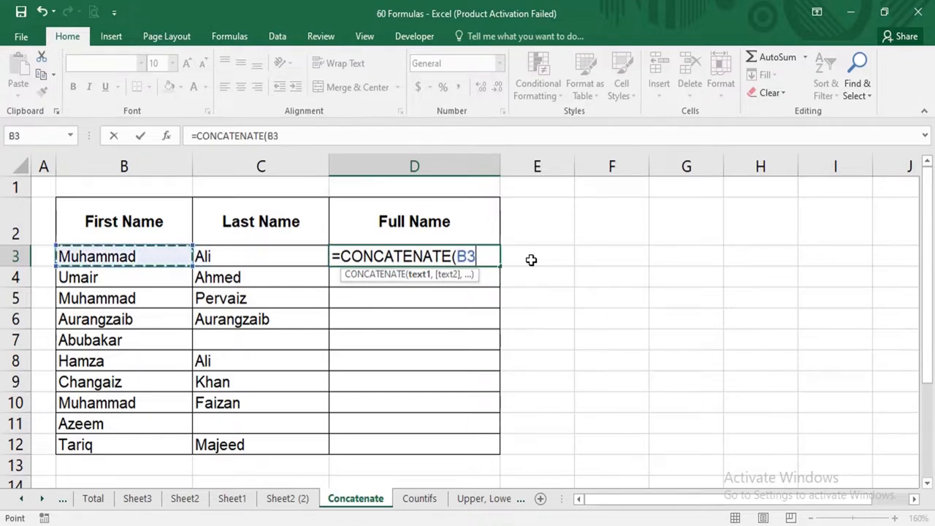
pyautogui.write(',')
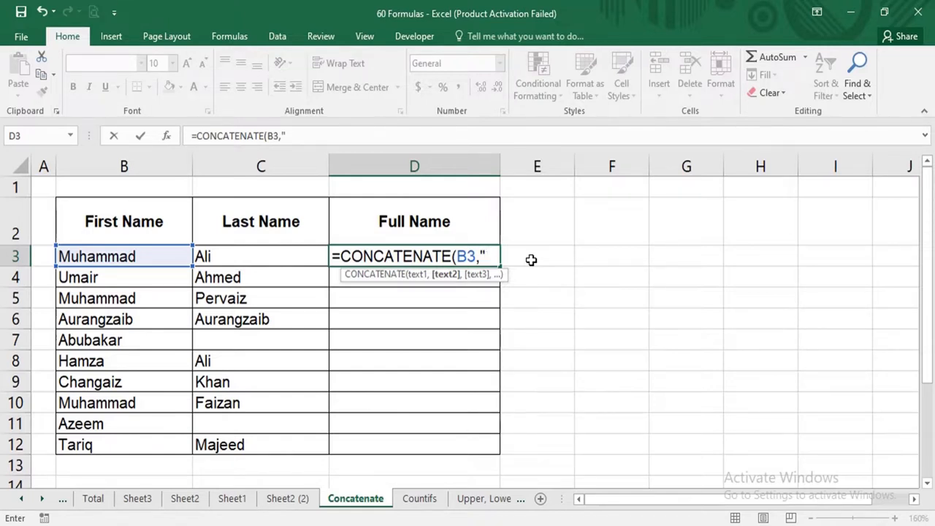
pyautogui.write('" ",')
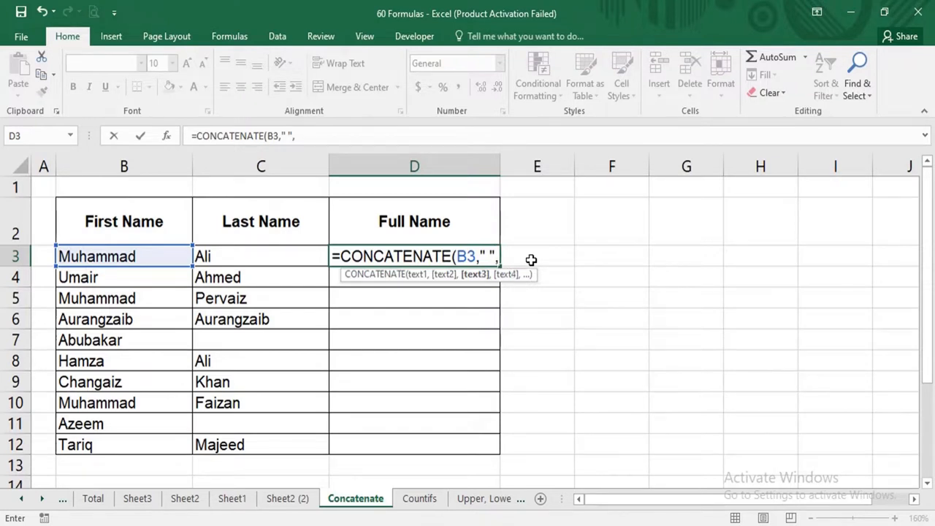
pyautogui.press('Left')
pyautogui.press('Left')
pyautogui.press('Right')
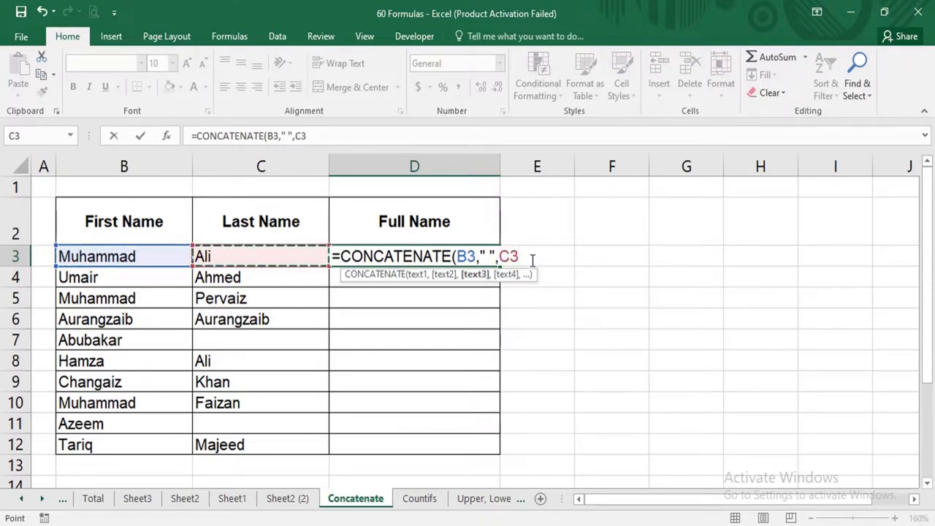
pyautogui.write(')')
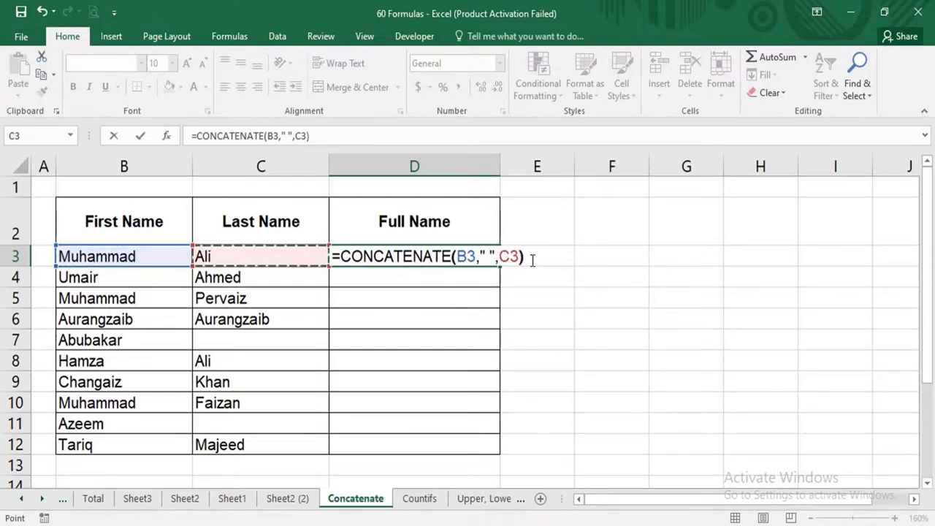
pyautogui.press('Return')
# Fill the space-separated name formula from D3 down through D12.
pyautogui.hotkey('shift', 'Down')
pyautogui.hotkey('shift', 'Down')
pyautogui.hotkey('shift', 'Down')
pyautogui.hotkey('shift', 'Down')
pyautogui.hotkey('shift', 'Down')
pyautogui.hotkey('shift', 'Down')
pyautogui.hotkey('shift', 'Down')
pyautogui.hotkey('shift', 'Down')
pyautogui.hotkey('shift', 'Down')
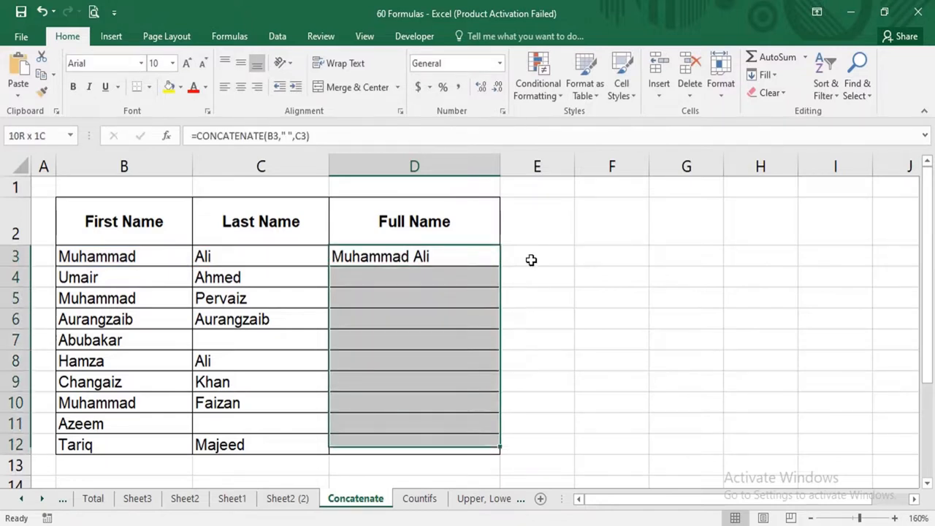
pyautogui.hotkey('ctrl', 'd')
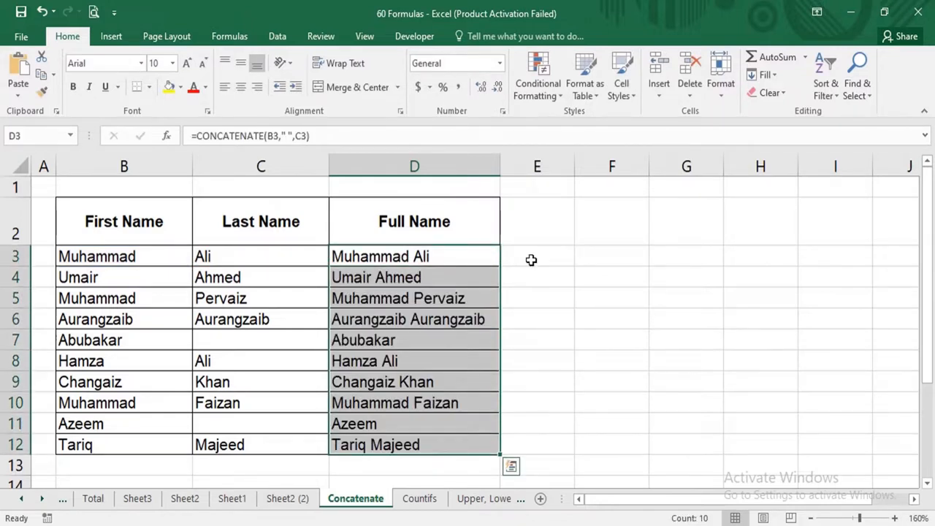
pyautogui.click(531, 260)
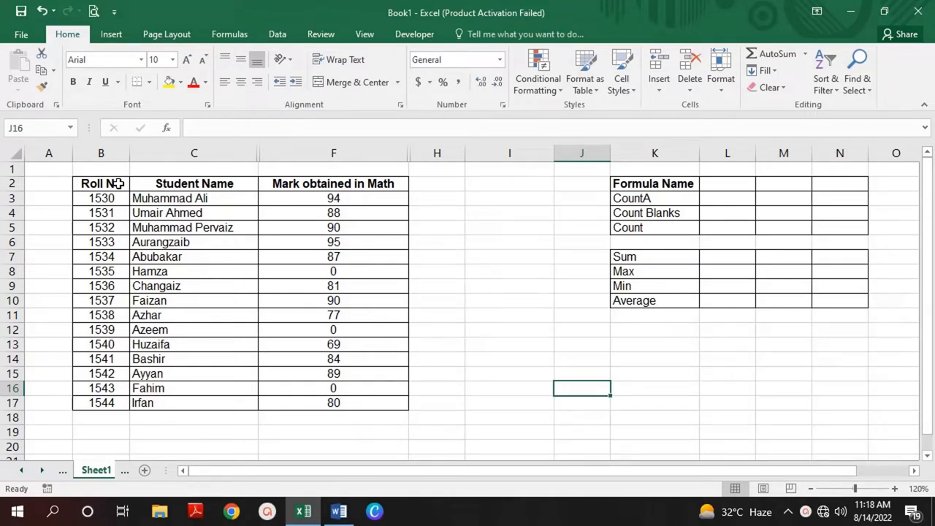
# Examine the Roll No, Student Name and Mark obtained in Math columns on Sheet1 of Book1.
pyautogui.moveTo(118, 184); pyautogui.dragTo(98, 397)
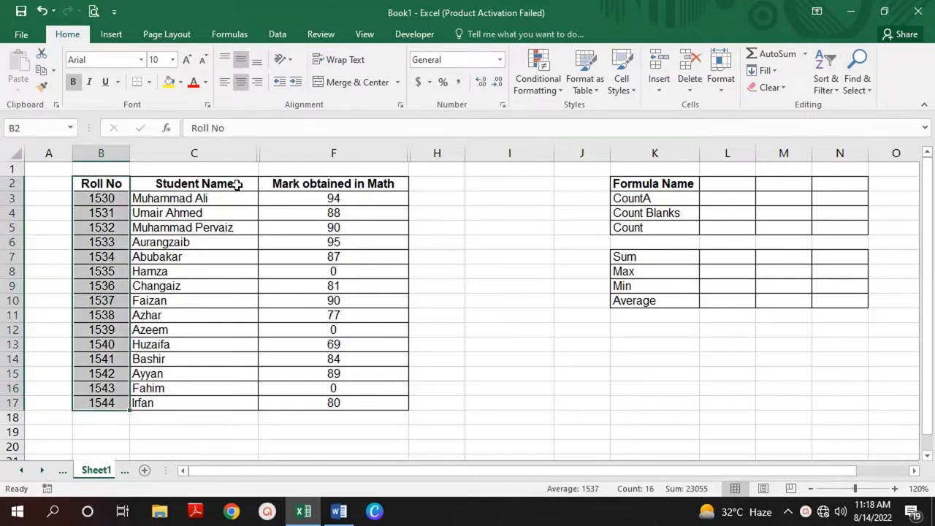
pyautogui.moveTo(240, 184); pyautogui.dragTo(215, 407)
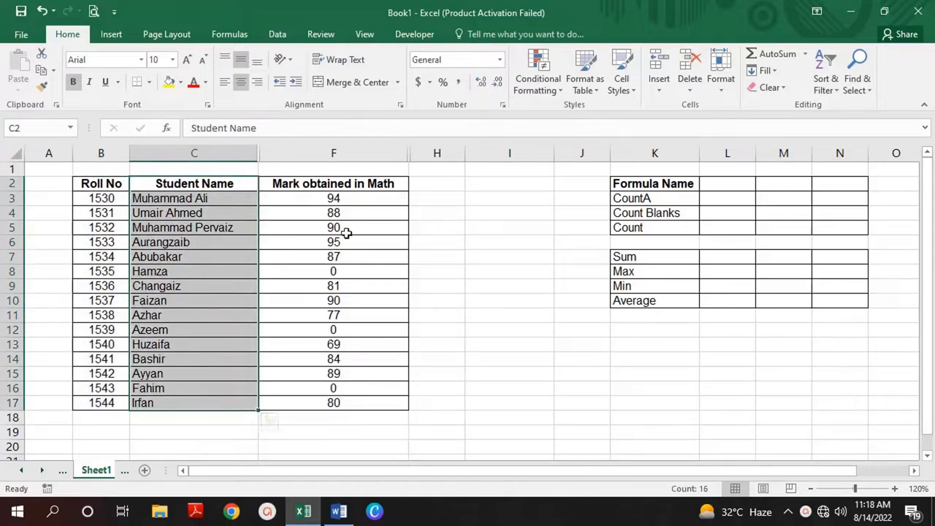
pyautogui.moveTo(351, 184); pyautogui.dragTo(345, 397)
pyautogui.click(655, 351)
# Highlight the three student rows with a mark of 0 (rows 8, 12 and 16) in yellow.
pyautogui.moveTo(103, 270); pyautogui.dragTo(338, 270)
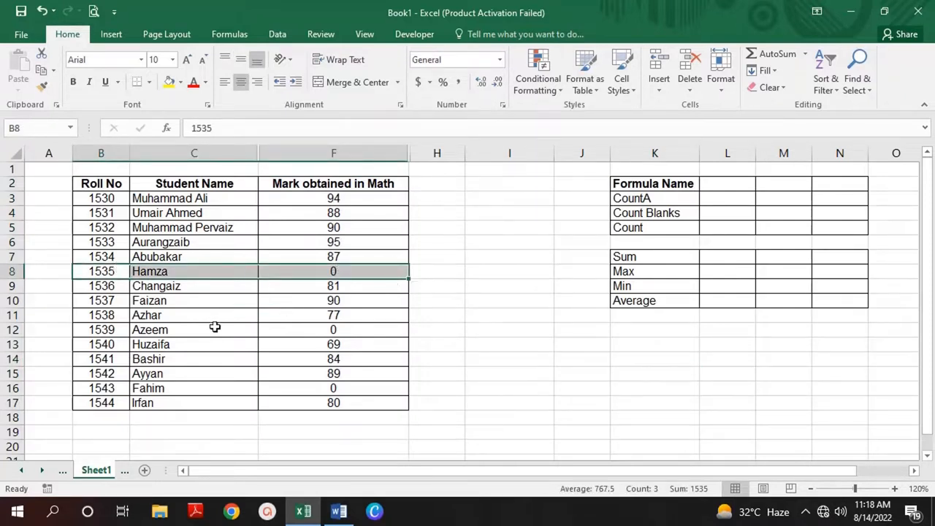
pyautogui.moveTo(106, 330); pyautogui.dragTo(313, 335)
pyautogui.moveTo(107, 387); pyautogui.dragTo(324, 386)
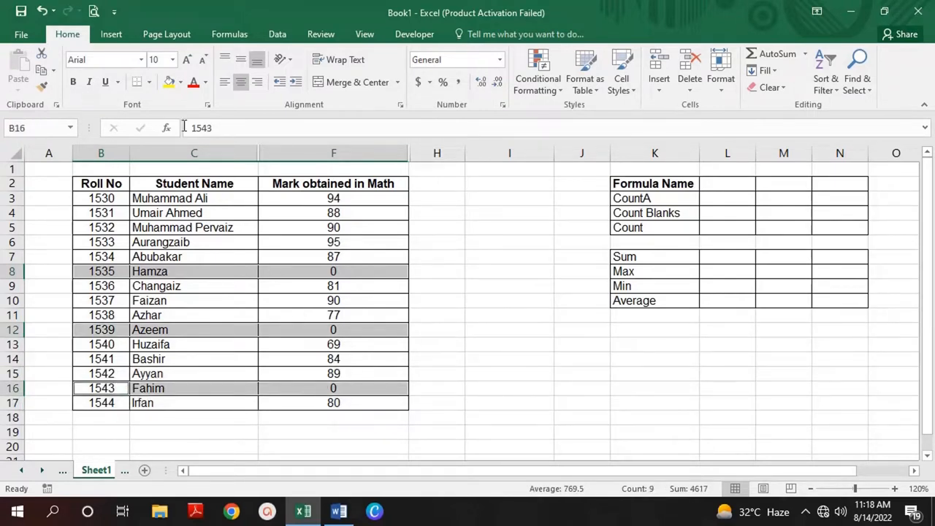
pyautogui.click(170, 83)
pyautogui.click(593, 196)
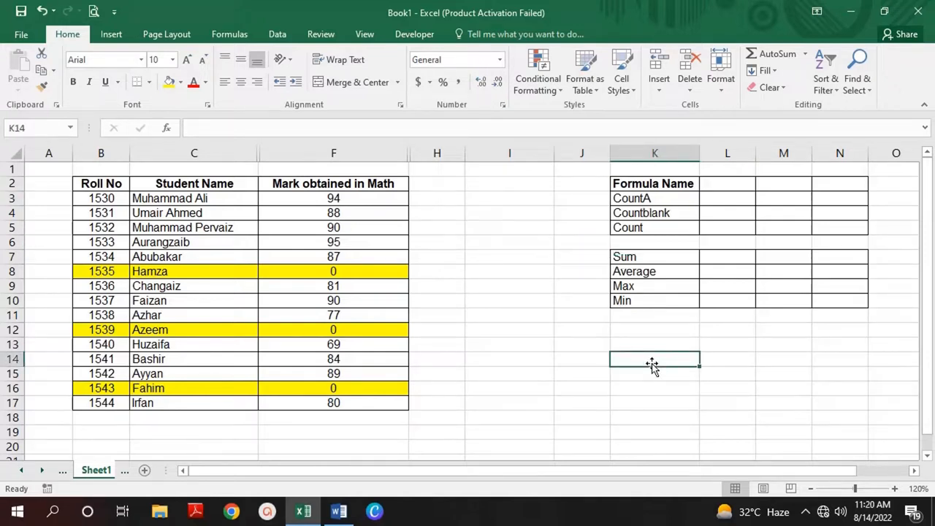
# Examine the formula names from CountA to Min in column K and the Student Name and math mark columns.
pyautogui.click(669, 196)
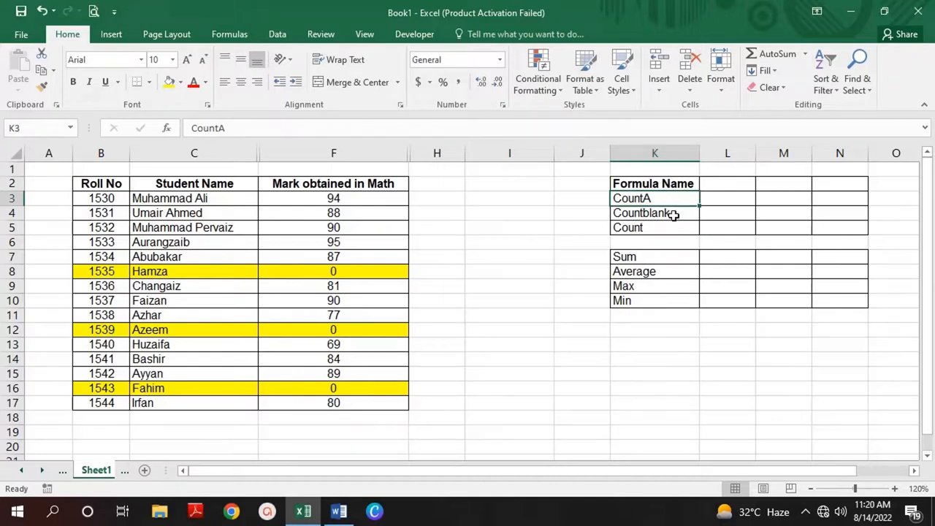
pyautogui.click(669, 214)
pyautogui.click(652, 228)
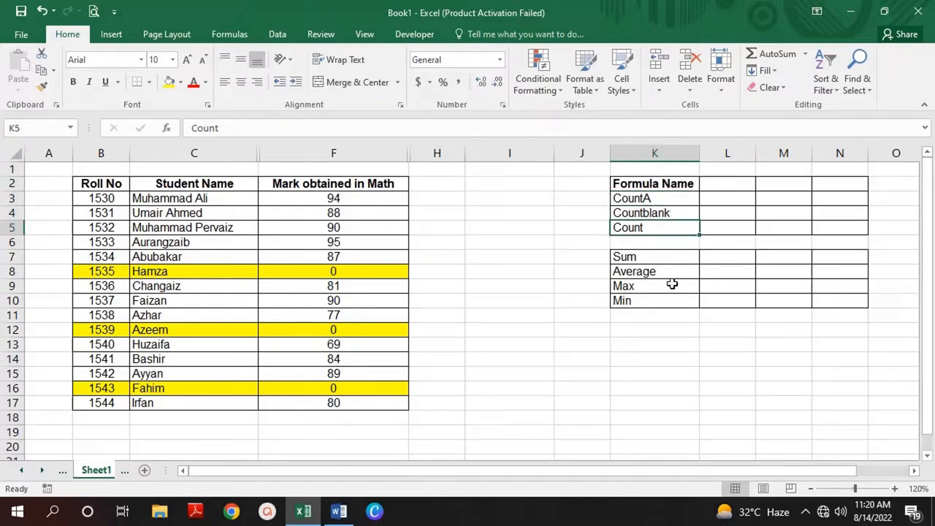
pyautogui.click(656, 262)
pyautogui.click(658, 271)
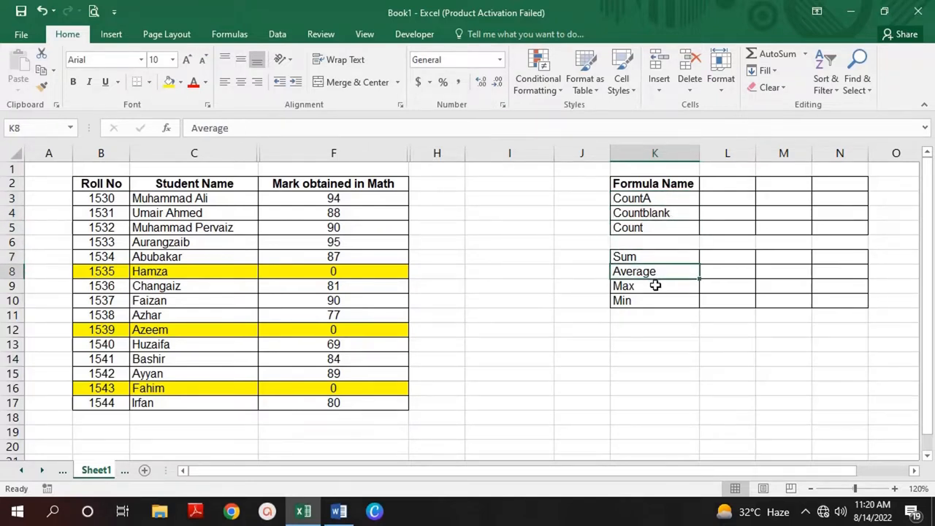
pyautogui.click(656, 286)
pyautogui.click(660, 300)
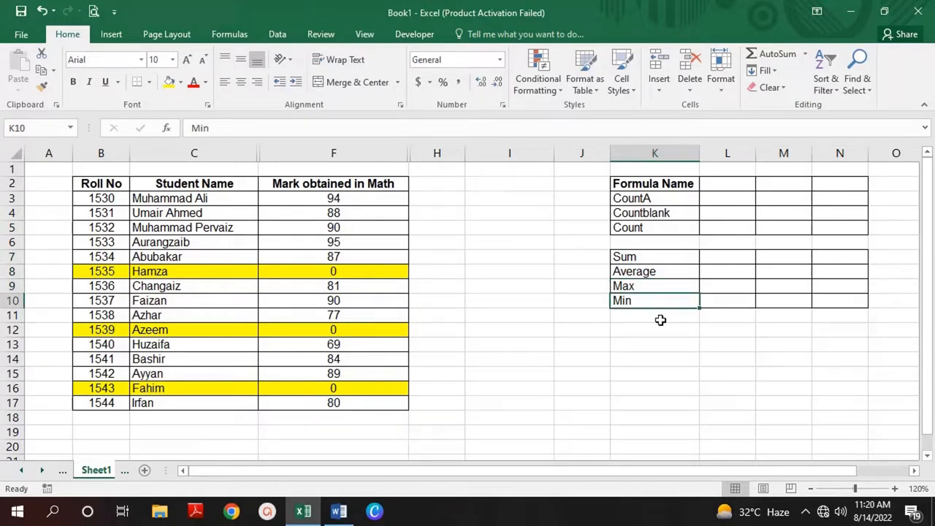
pyautogui.click(668, 355)
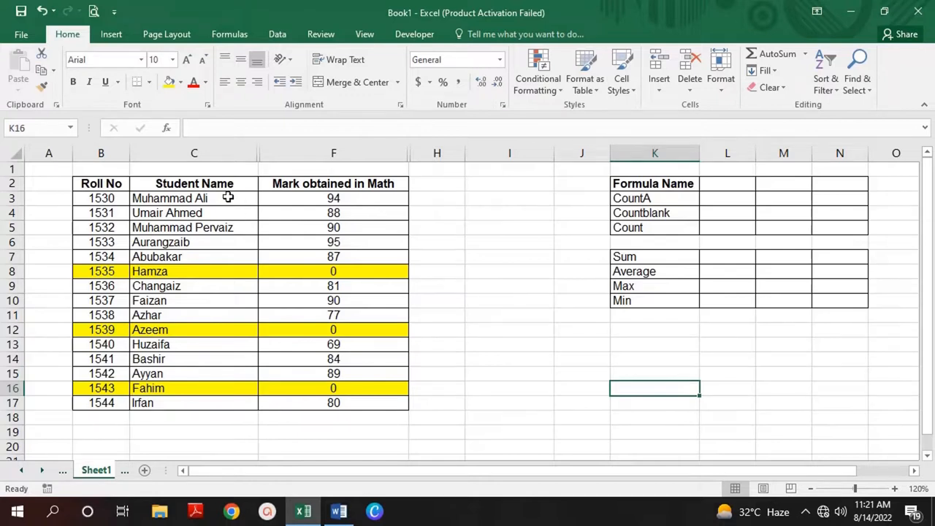
pyautogui.moveTo(228, 198); pyautogui.dragTo(220, 388)
pyautogui.moveTo(340, 202); pyautogui.dragTo(364, 387)
pyautogui.click(661, 388)
# Count the non-empty math mark cells in L3 beside CountA with =COUNTA(F3:F17).
pyautogui.click(736, 200)
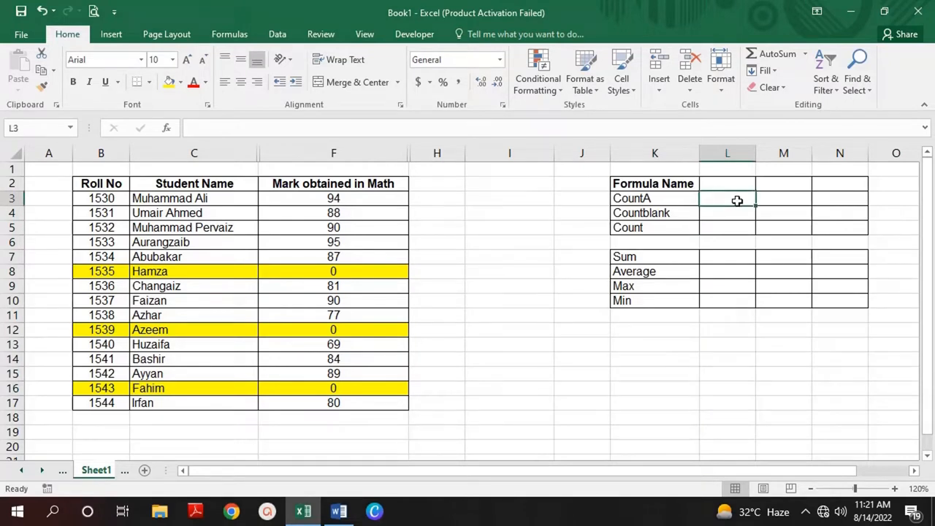
pyautogui.write('=CountA')
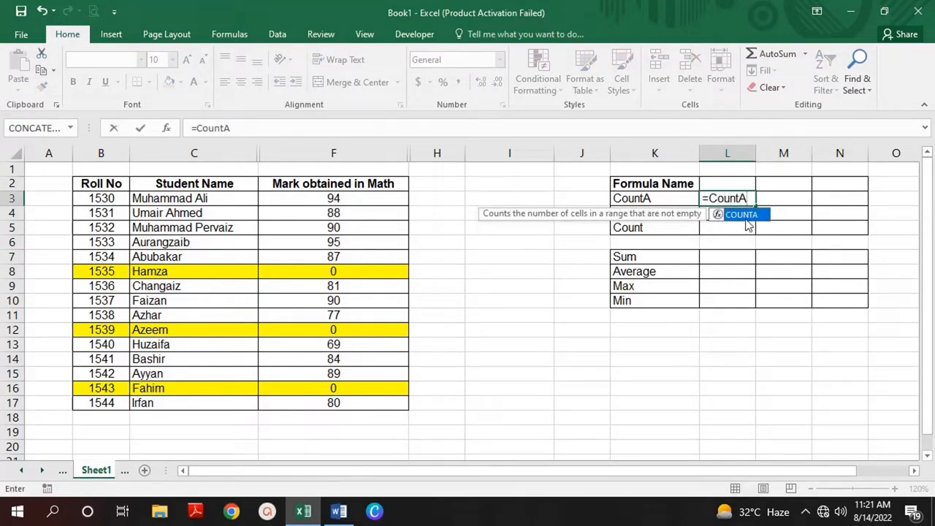
pyautogui.doubleClick(741, 214)
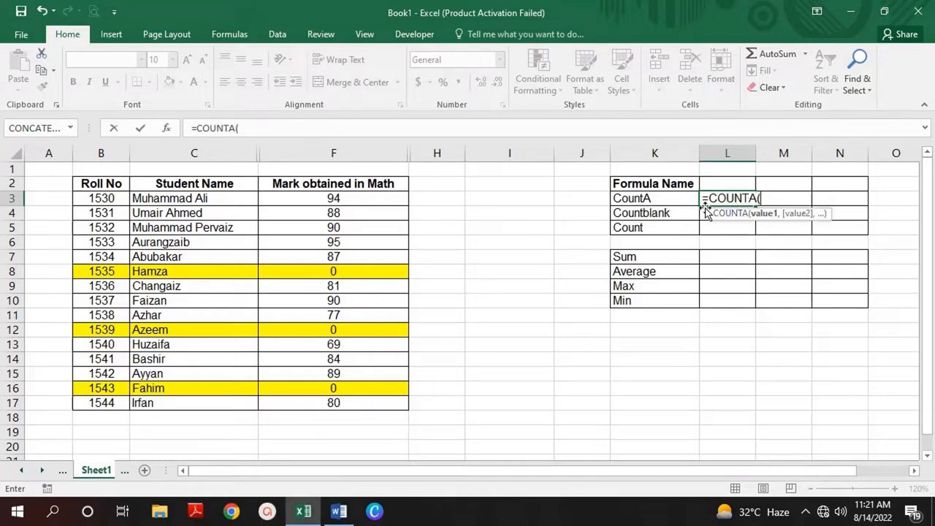
pyautogui.moveTo(343, 202); pyautogui.dragTo(334, 401)
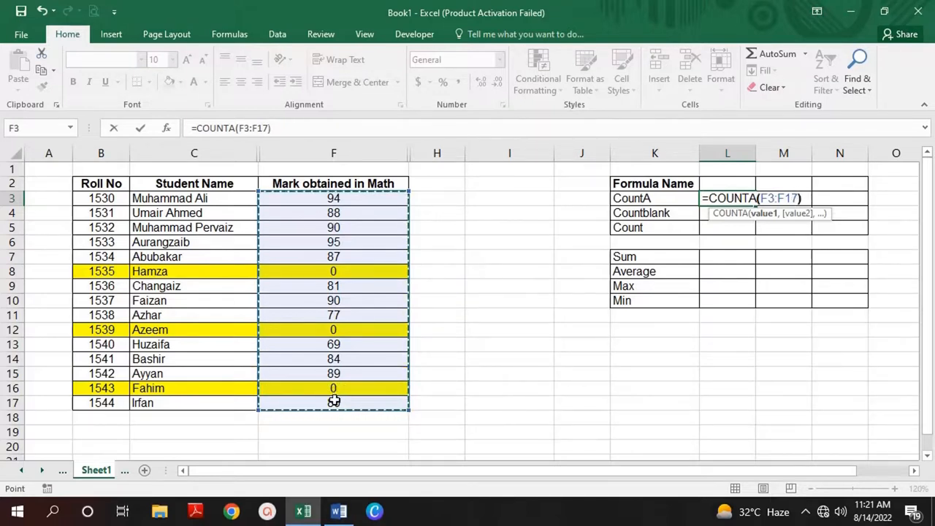
pyautogui.hotkey('ctrl', 'Return')
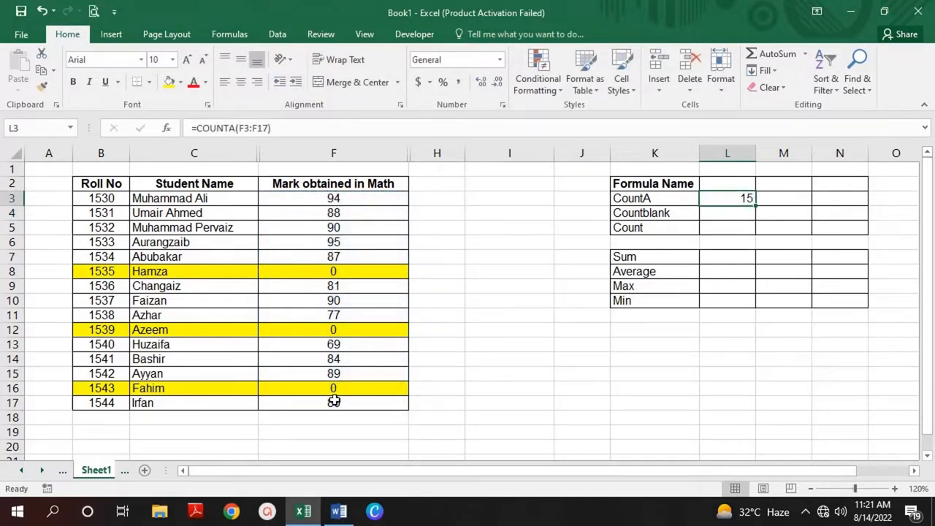
pyautogui.click(686, 389)
pyautogui.click(701, 387)
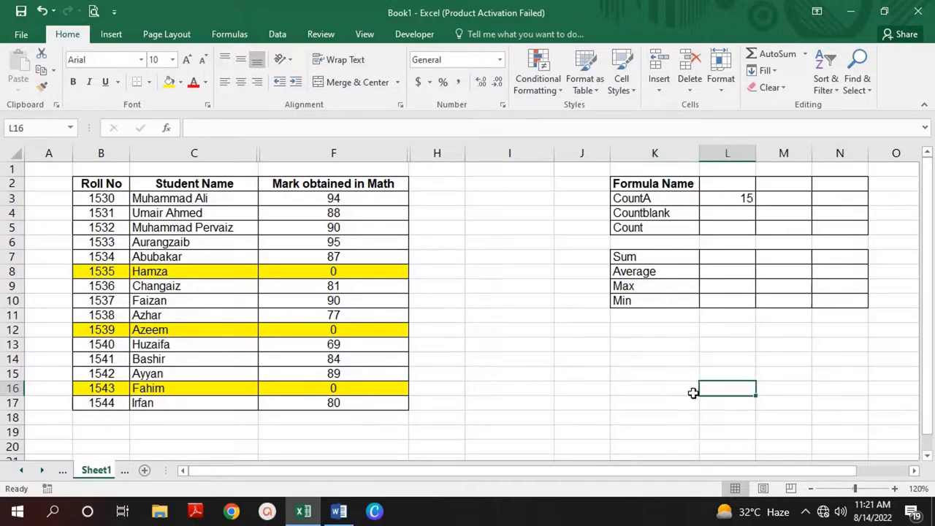
pyautogui.click(693, 393)
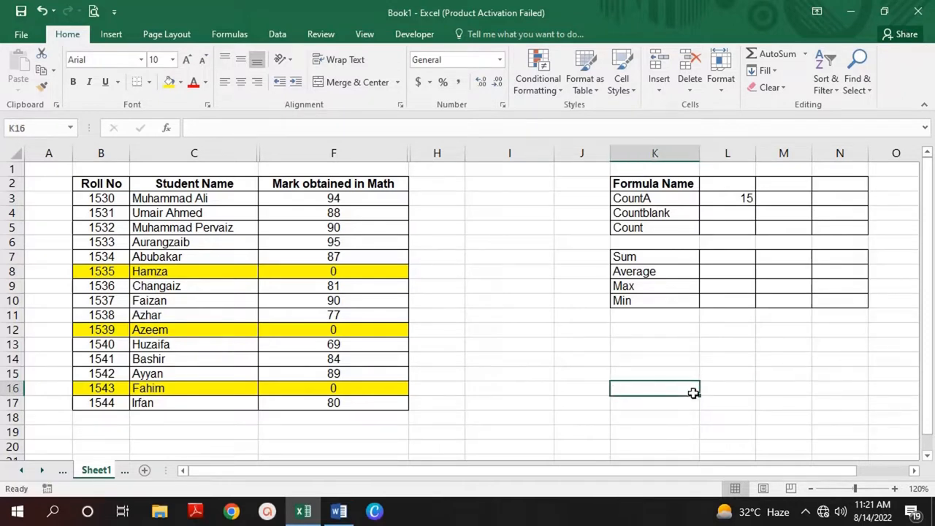
# Replace the CountA formula in L3 with =COUNTA(C3:C17) to count the student names.
pyautogui.click(727, 202)
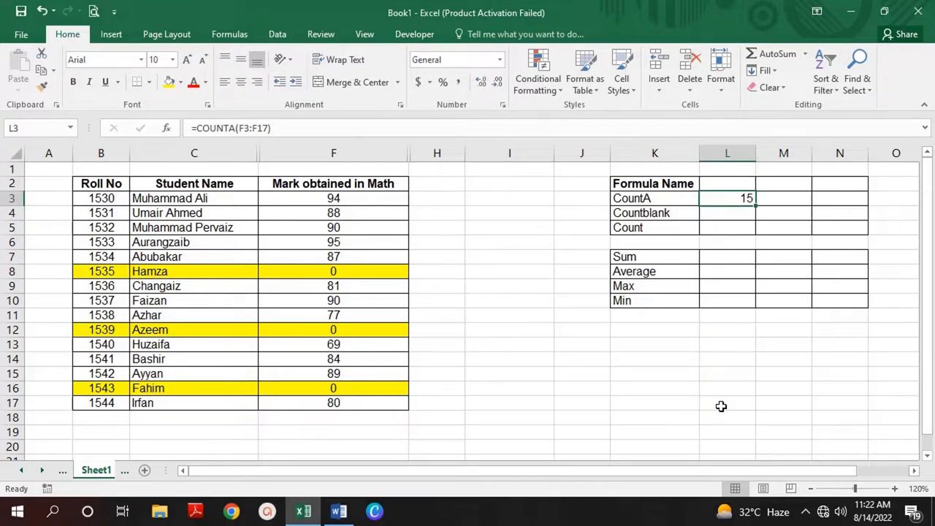
pyautogui.press('Delete')
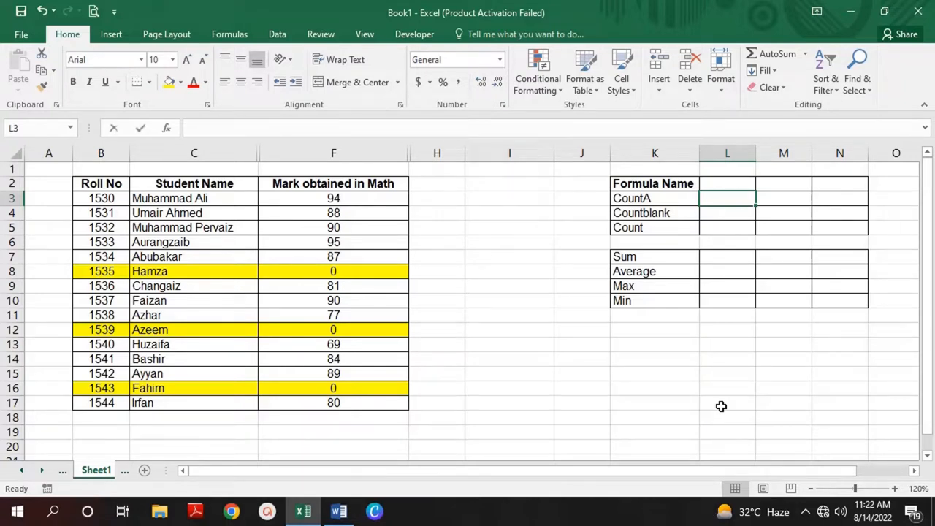
pyautogui.write('=Count')
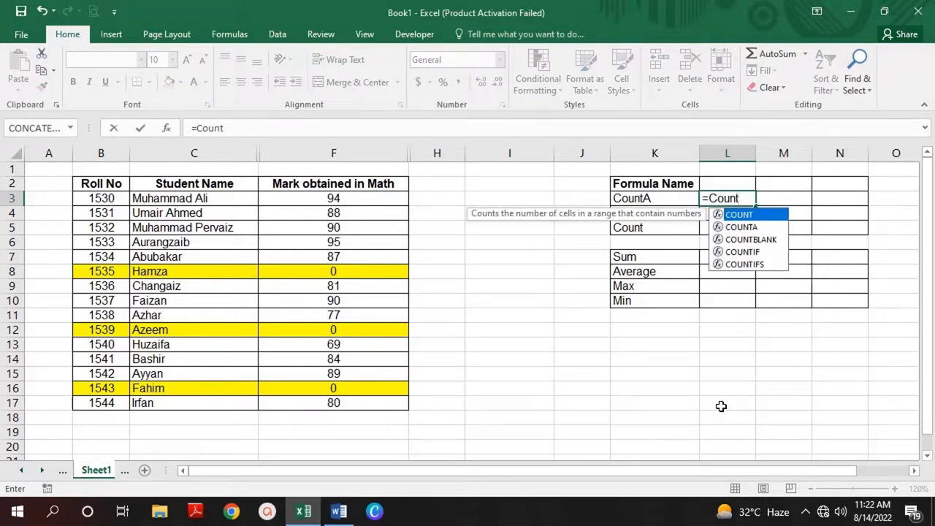
pyautogui.write('A(')
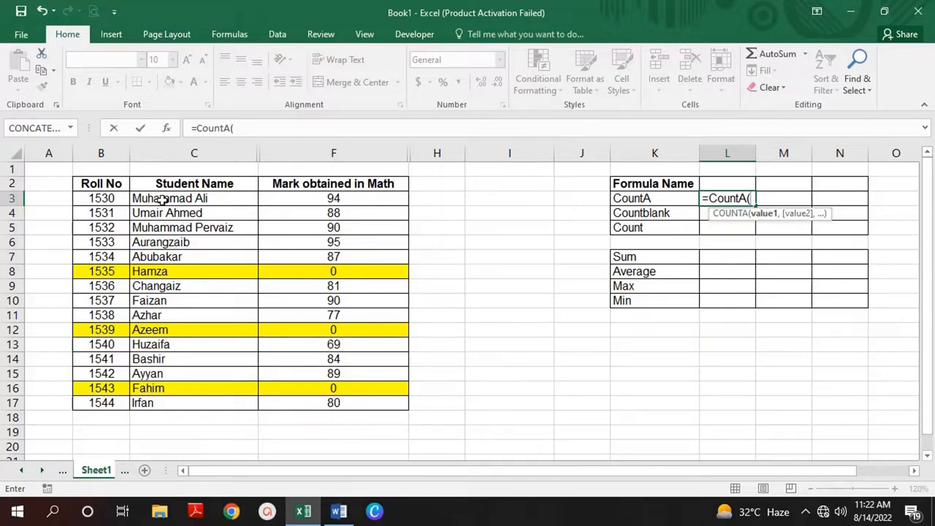
pyautogui.moveTo(161, 199); pyautogui.dragTo(178, 396)
pyautogui.write(')')
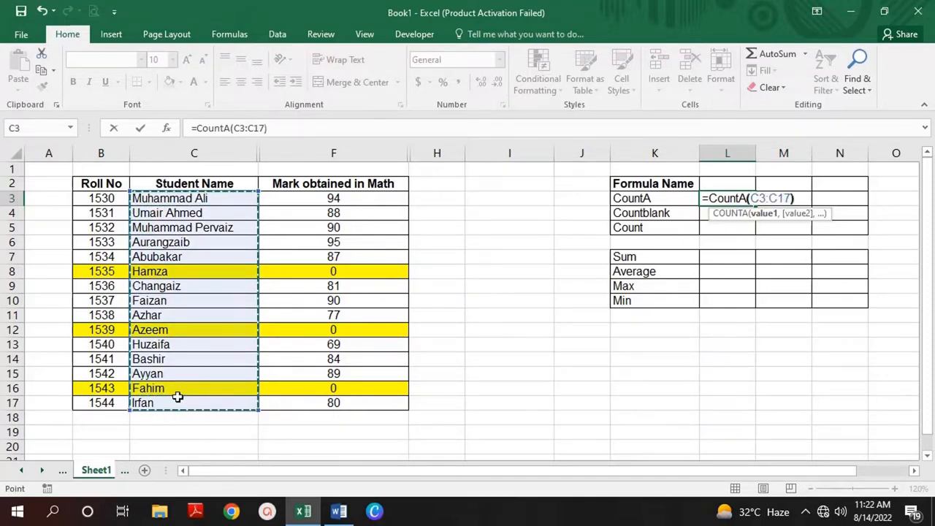
pyautogui.press('Return')
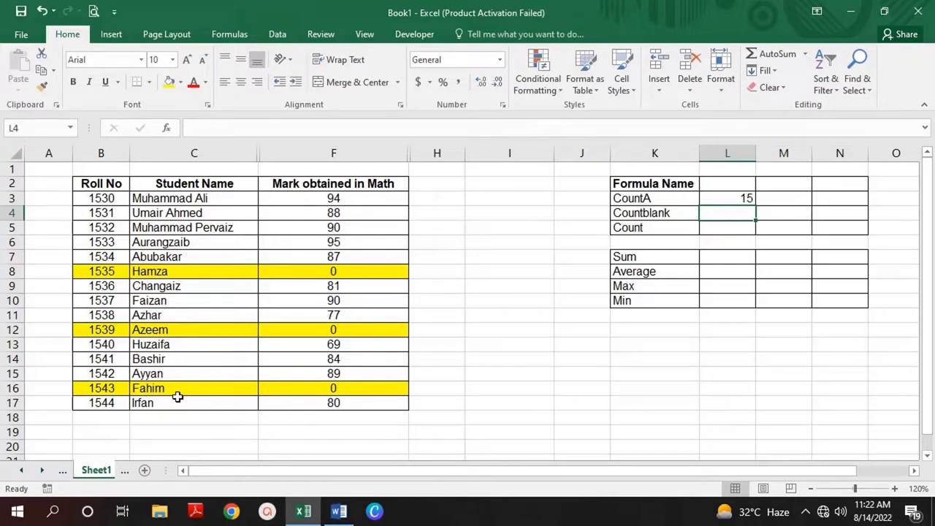
# Clear the CountA result in L3 and delete the zero marks in F8, F12 and F16.
pyautogui.click(654, 374)
pyautogui.click(745, 200)
pyautogui.press('Delete')
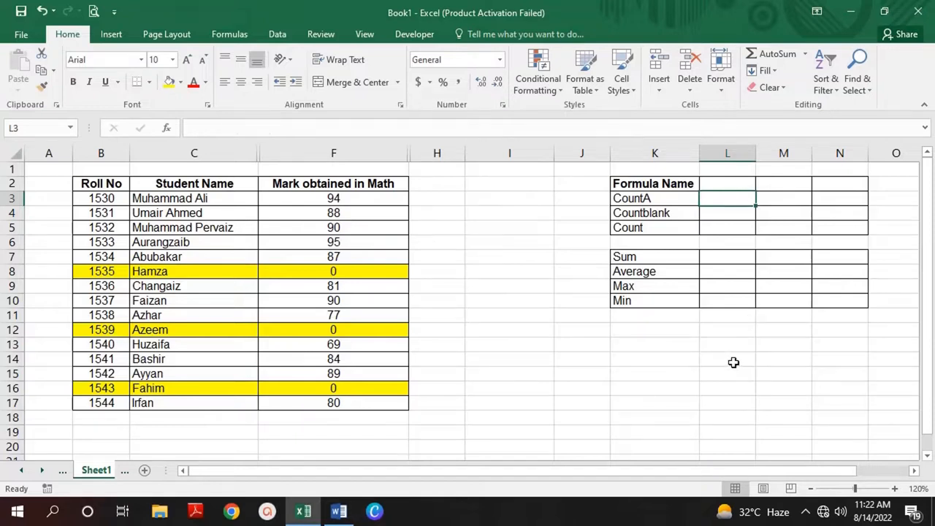
pyautogui.click(394, 271)
pyautogui.press('Delete')
pyautogui.click(385, 331)
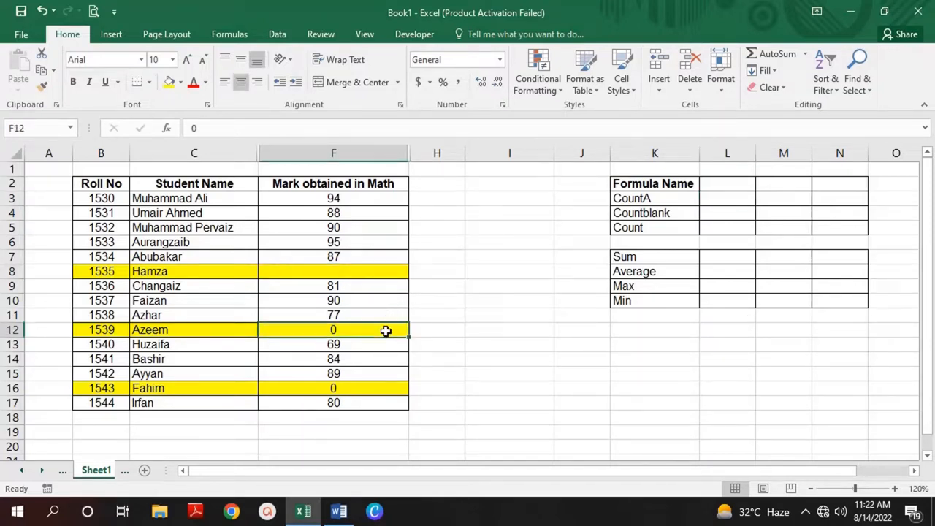
pyautogui.press('Delete')
pyautogui.click(382, 388)
pyautogui.press('Delete')
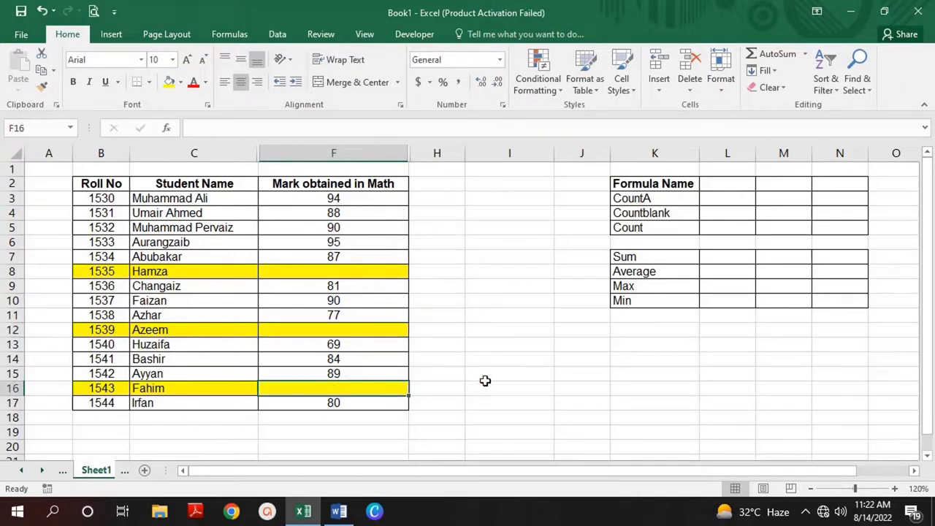
# Count the non-empty math marks in L3 again with =COUNTA(F3:F17).
pyautogui.click(682, 401)
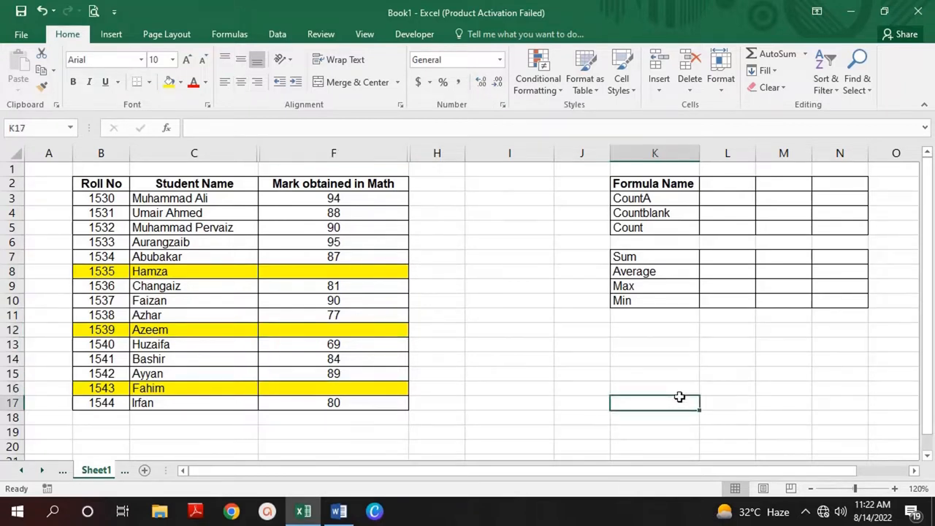
pyautogui.click(718, 210)
pyautogui.click(723, 201)
pyautogui.write('=CountA')
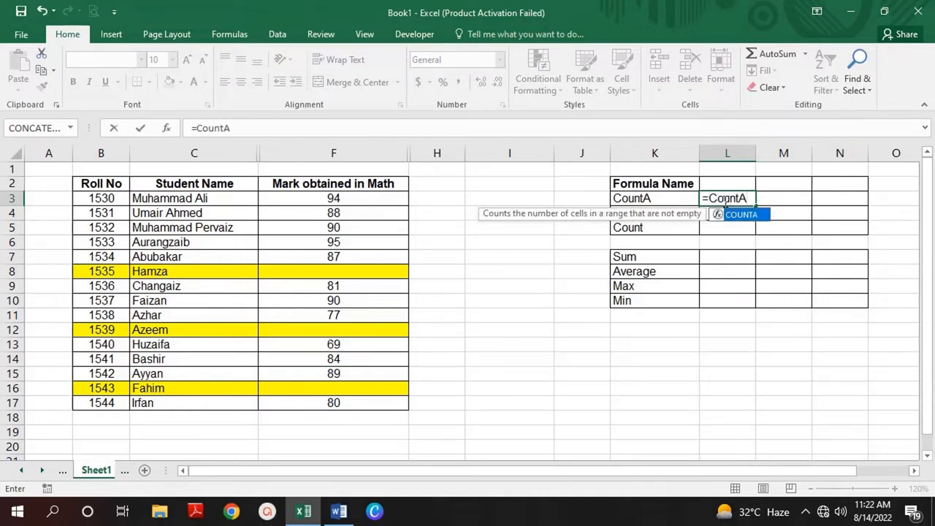
pyautogui.write('(')
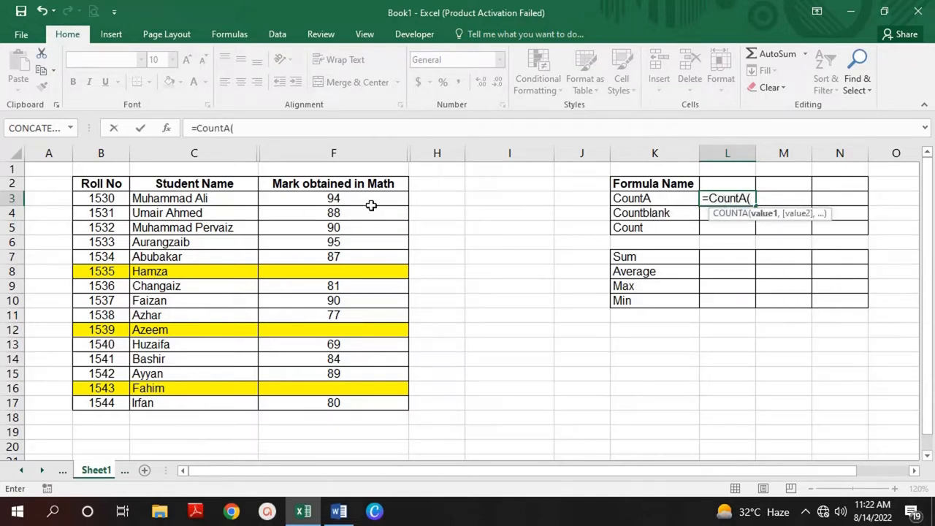
pyautogui.moveTo(371, 202); pyautogui.dragTo(368, 403)
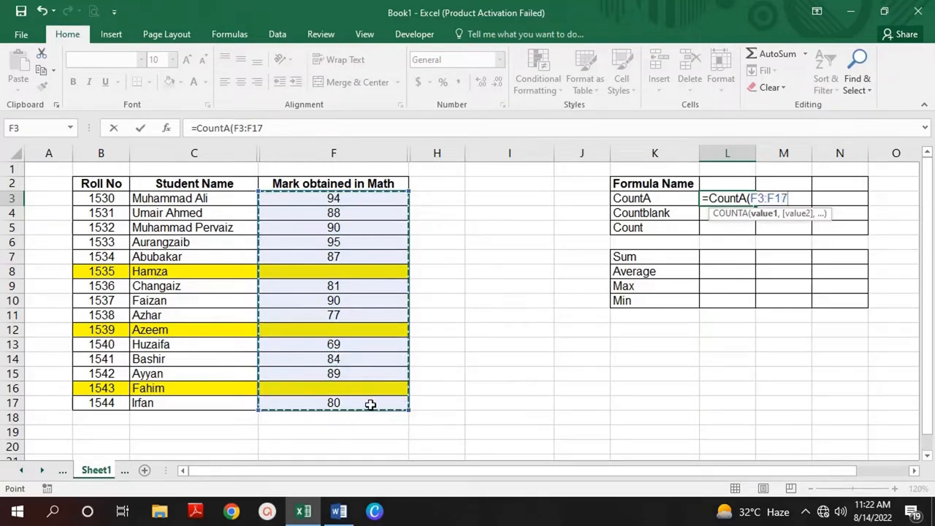
pyautogui.write(')')
pyautogui.press('Return')
pyautogui.press('Up')
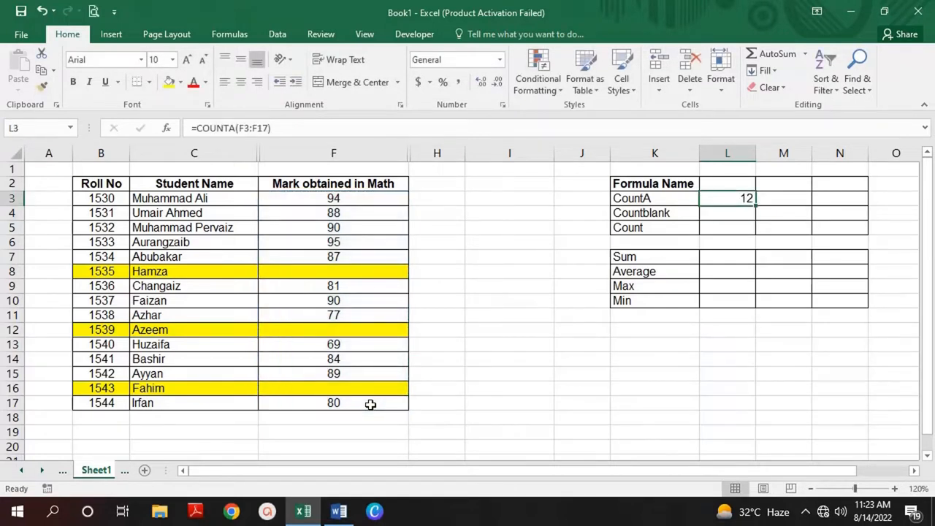
pyautogui.click(639, 387)
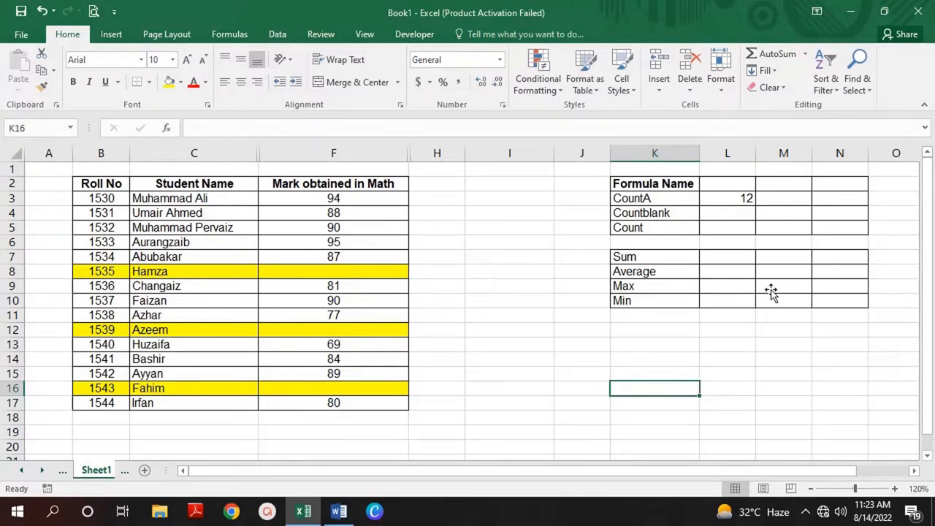
# Count the empty math mark cells in L4 beside Countblank with =COUNTBLANK(F3:F17).
pyautogui.click(742, 214)
pyautogui.write('=C')
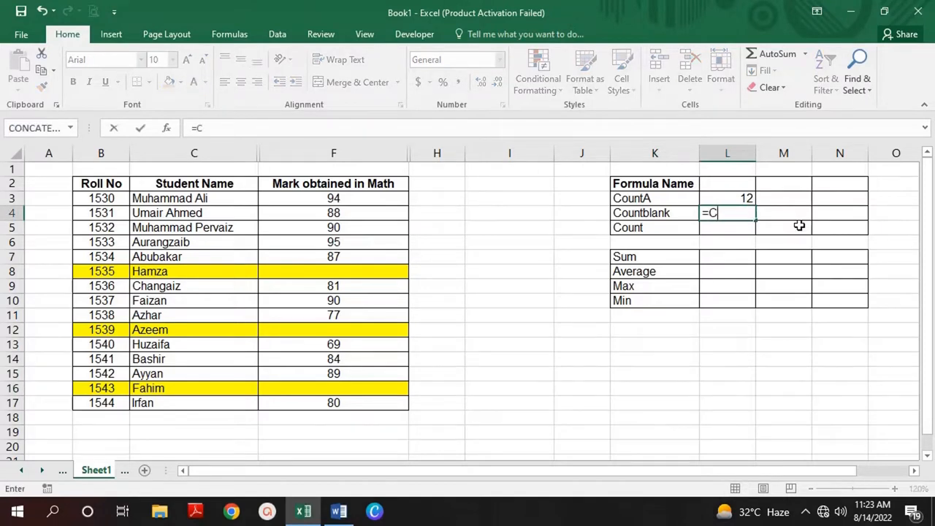
pyautogui.write('ountblan')
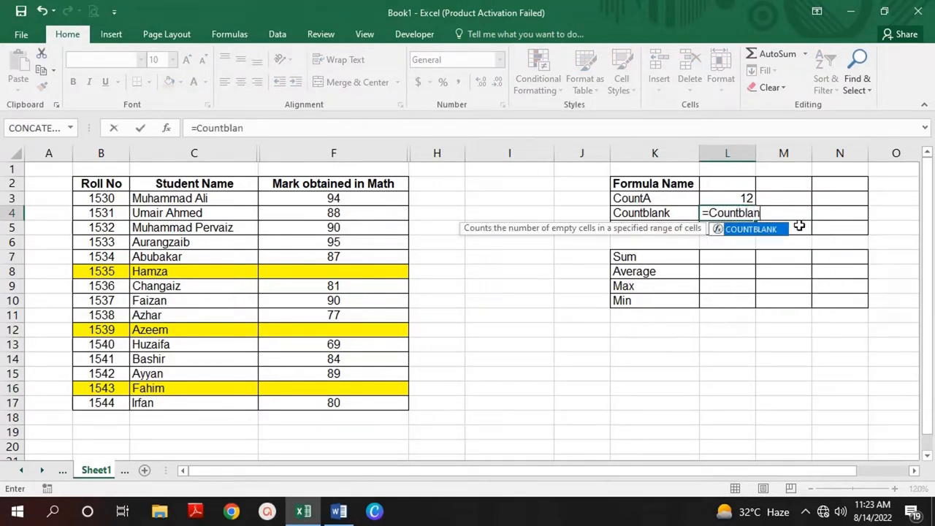
pyautogui.write('k(')
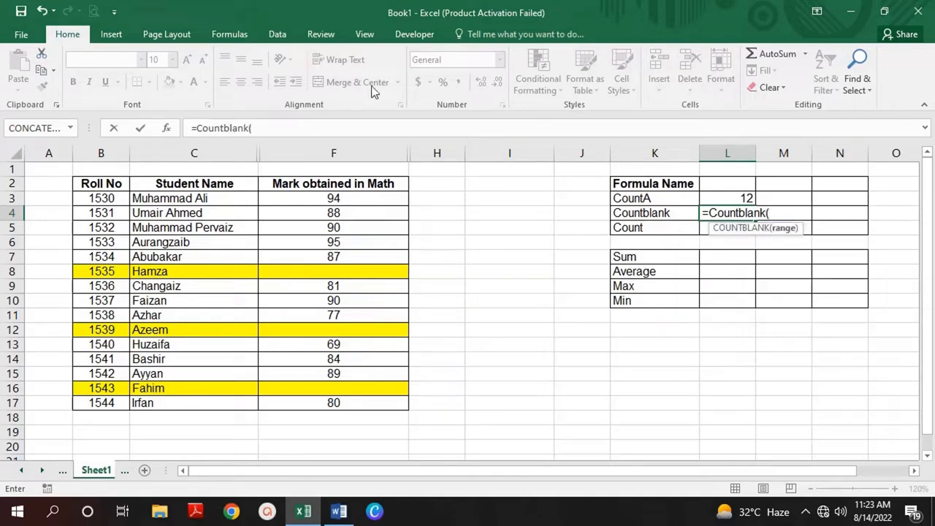
pyautogui.moveTo(359, 198); pyautogui.dragTo(365, 404)
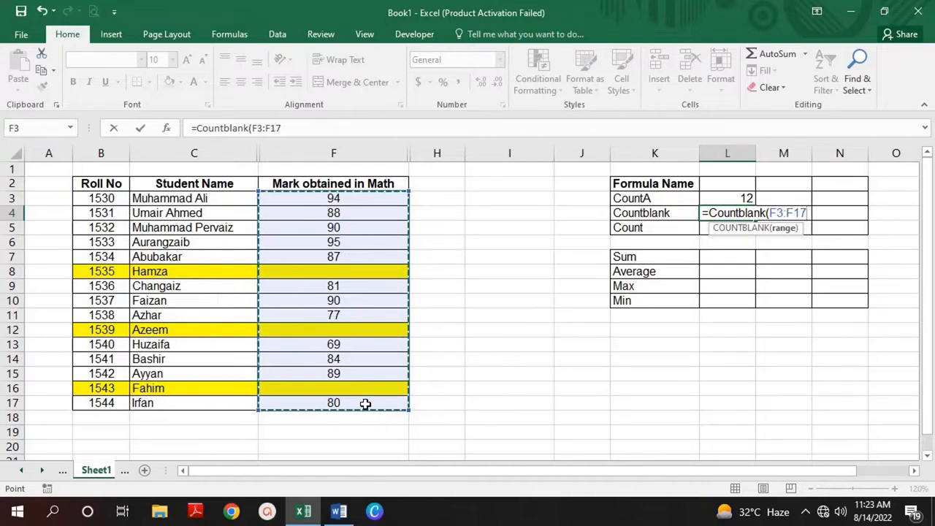
pyautogui.press('Return')
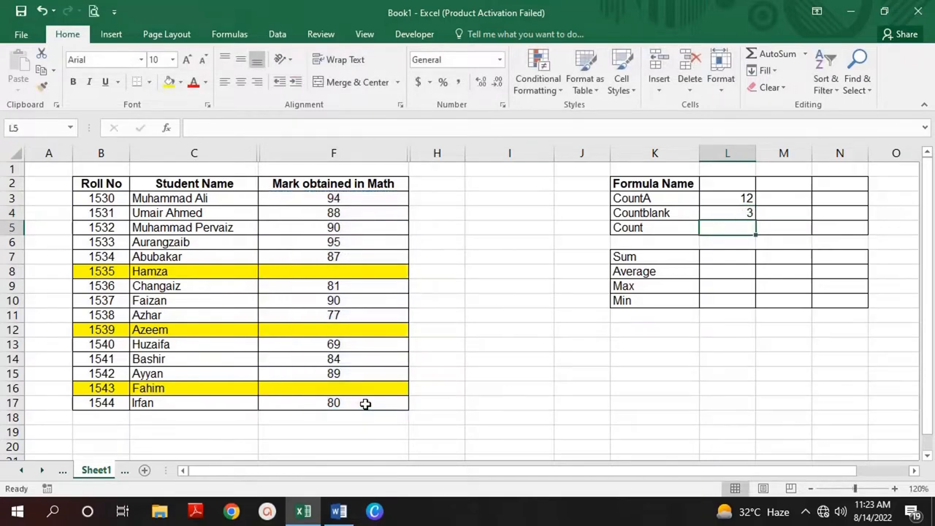
pyautogui.click(731, 372)
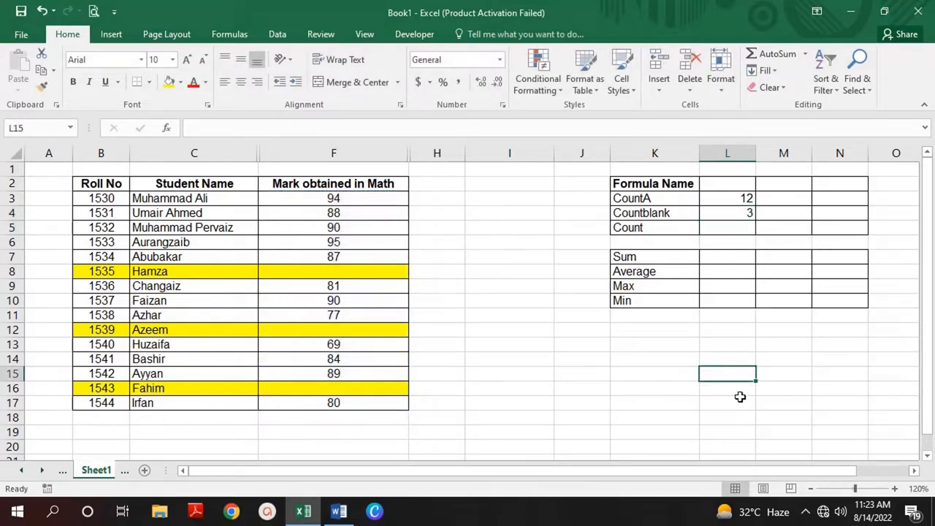
# Enter a mark of 60 in F8, the blank math mark in the first yellow row.
pyautogui.press('Left')
pyautogui.press('Left')
pyautogui.press('Left')
pyautogui.press('Left')
pyautogui.press('Left')
pyautogui.press('Left')
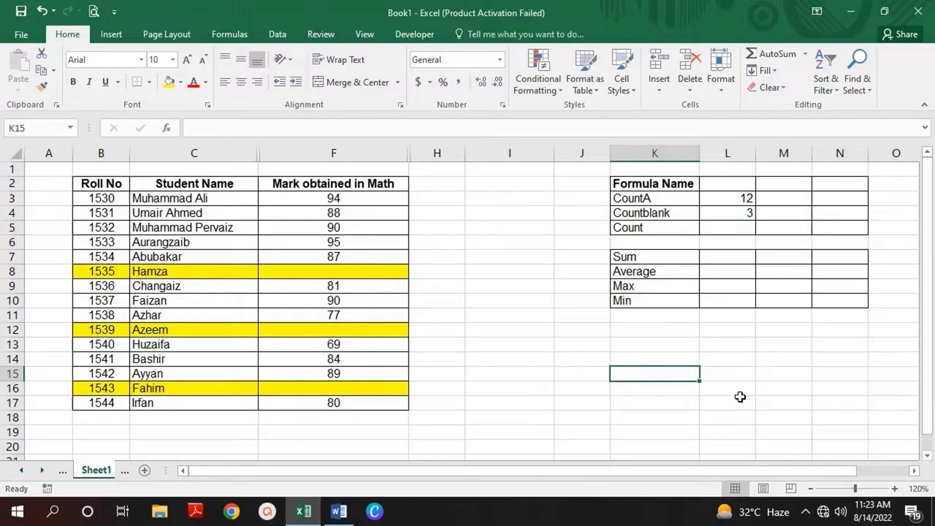
pyautogui.press('Up')
pyautogui.press('Up')
pyautogui.press('Up')
pyautogui.press('Up')
pyautogui.press('Up')
pyautogui.press('Up')
pyautogui.press('Up')
pyautogui.press('Right')
pyautogui.press('Right')
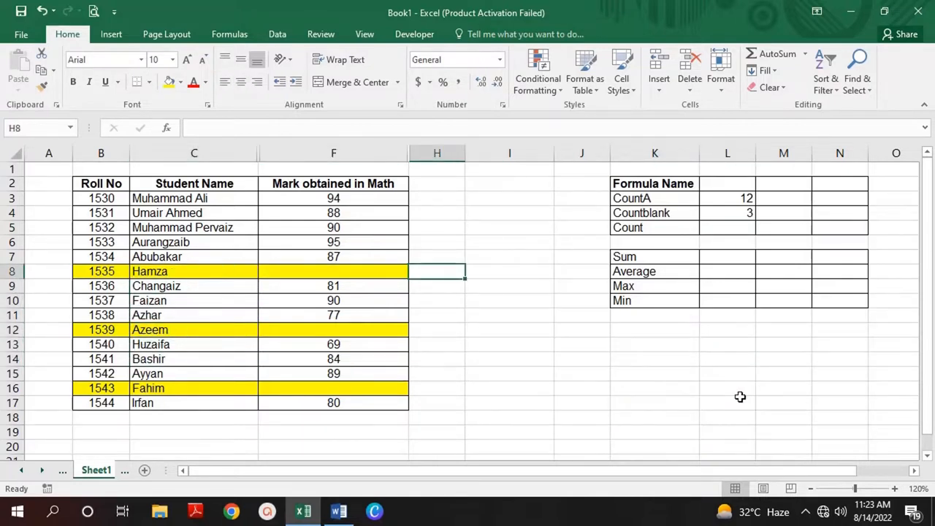
pyautogui.press('Left')
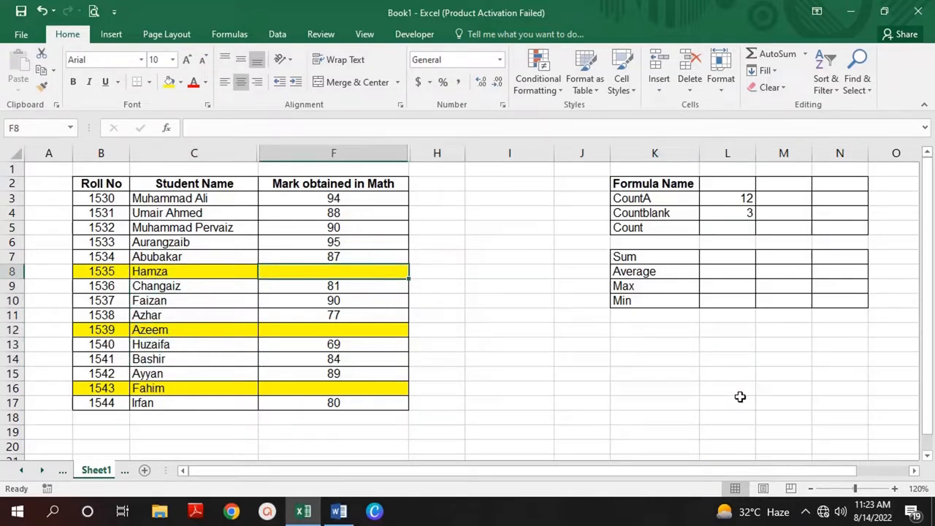
pyautogui.write('60')
pyautogui.press('Return')
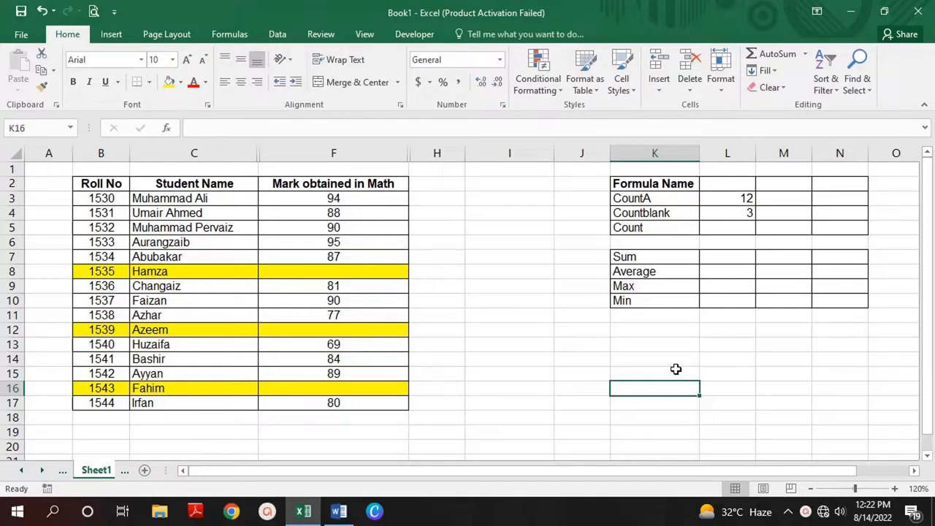
# Count the numeric math marks in L5 beside Count with =COUNT(F3:F17).
pyautogui.click(725, 230)
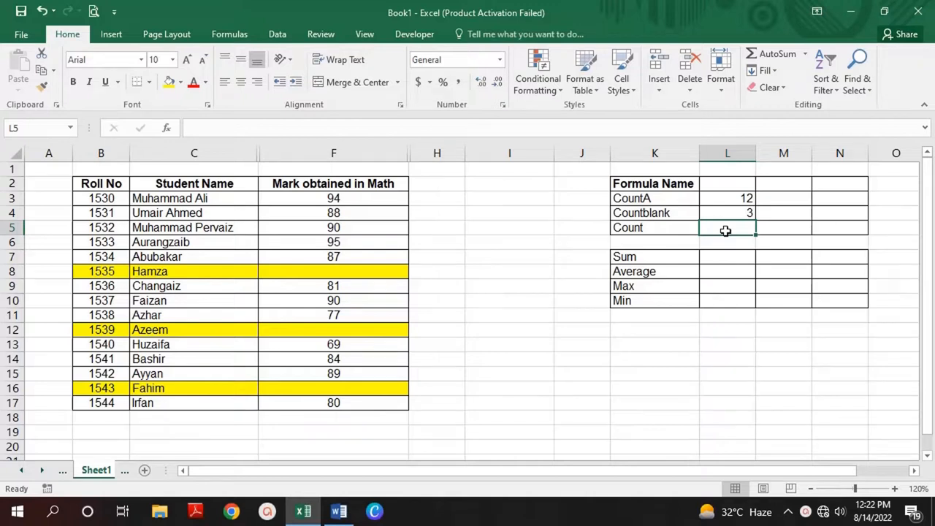
pyautogui.write('=Count(')
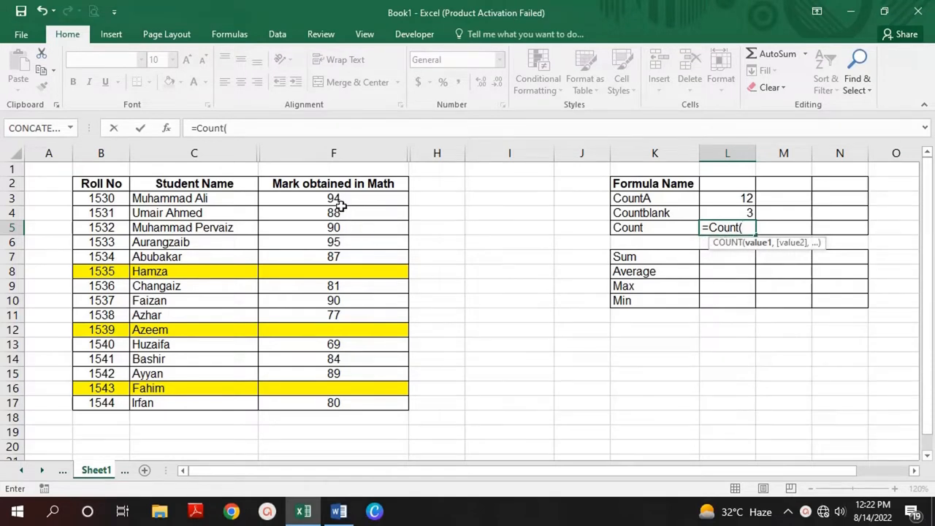
pyautogui.moveTo(341, 198); pyautogui.dragTo(339, 399)
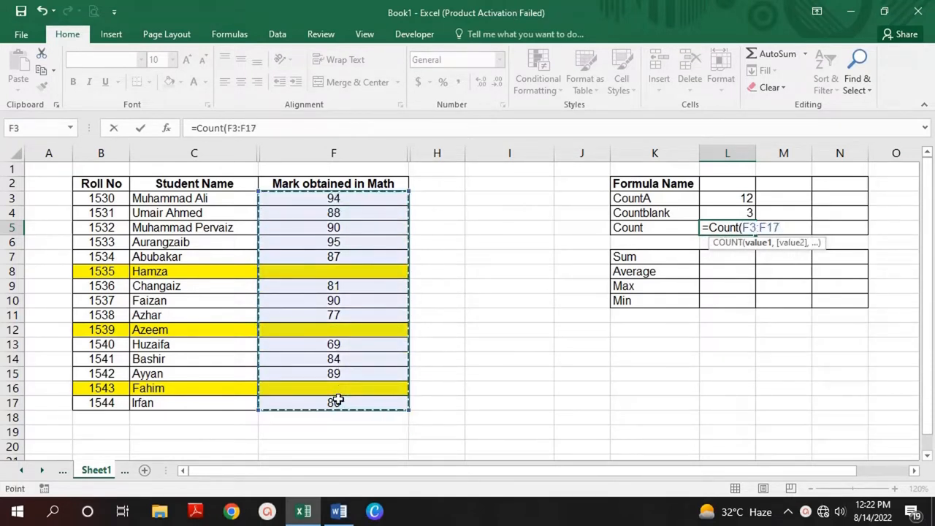
pyautogui.write(')')
pyautogui.press('Return')
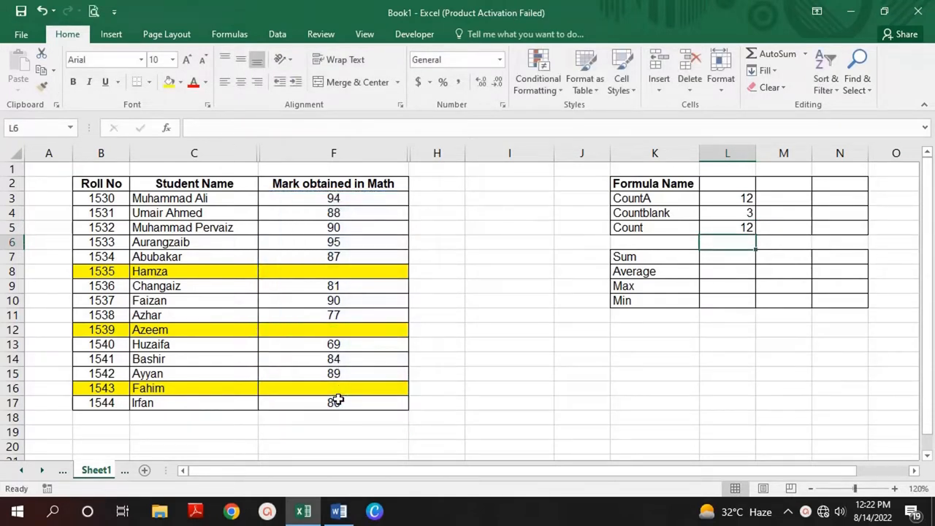
pyautogui.click(638, 377)
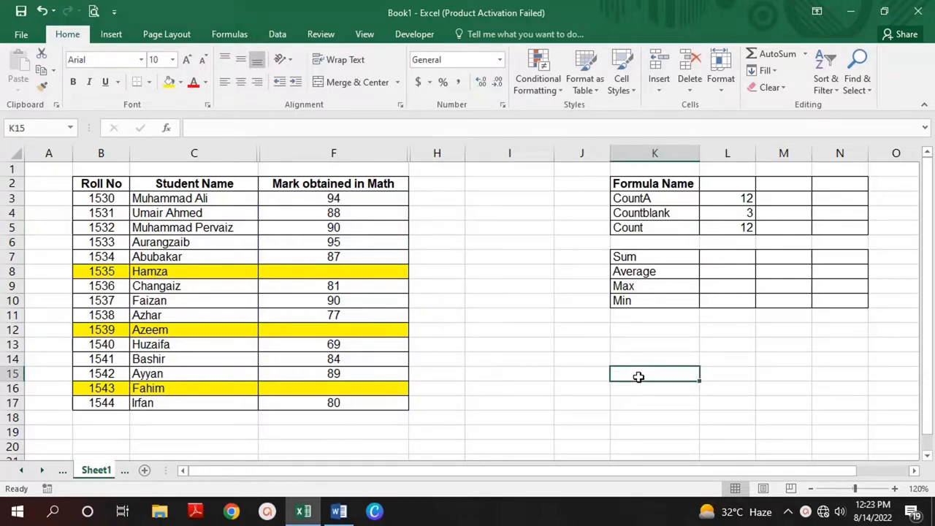
# Replace the math mark in F7 with the text aaa to test the counting formulas.
pyautogui.click(390, 256)
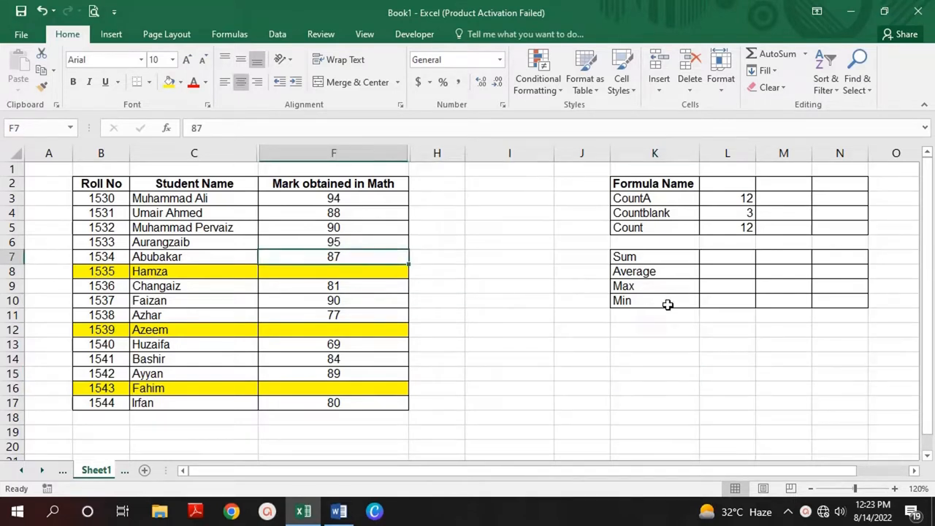
pyautogui.write('aaa')
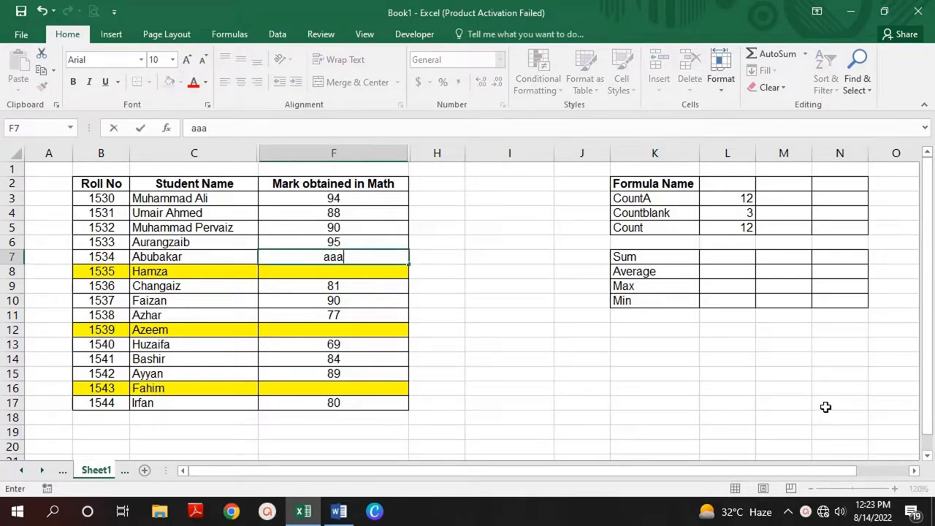
pyautogui.press('Return')
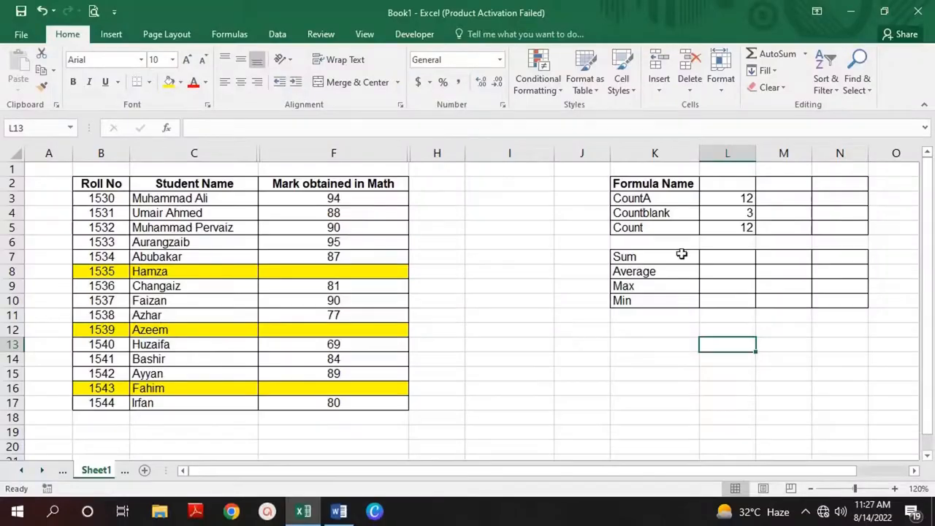
# Total the math marks in L7 beside Sum with =SUM(F3:F17).
pyautogui.click(662, 256)
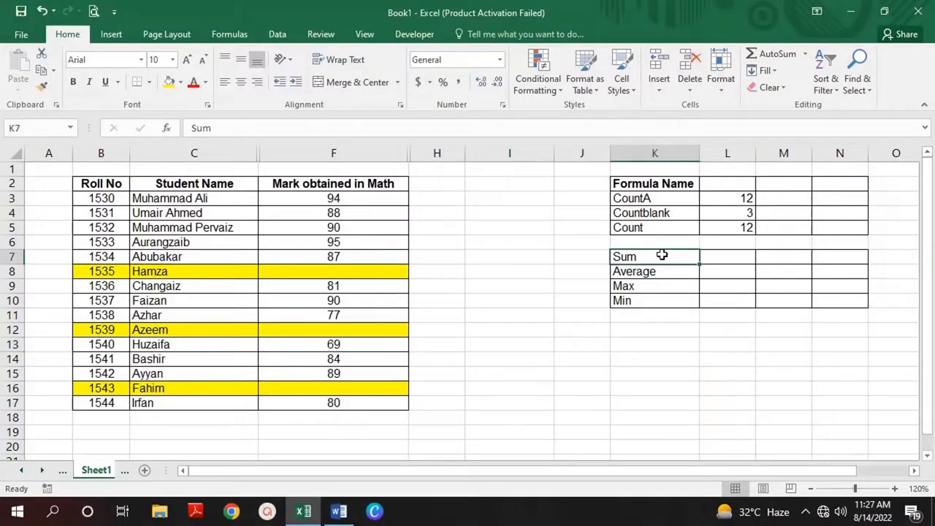
pyautogui.click(726, 255)
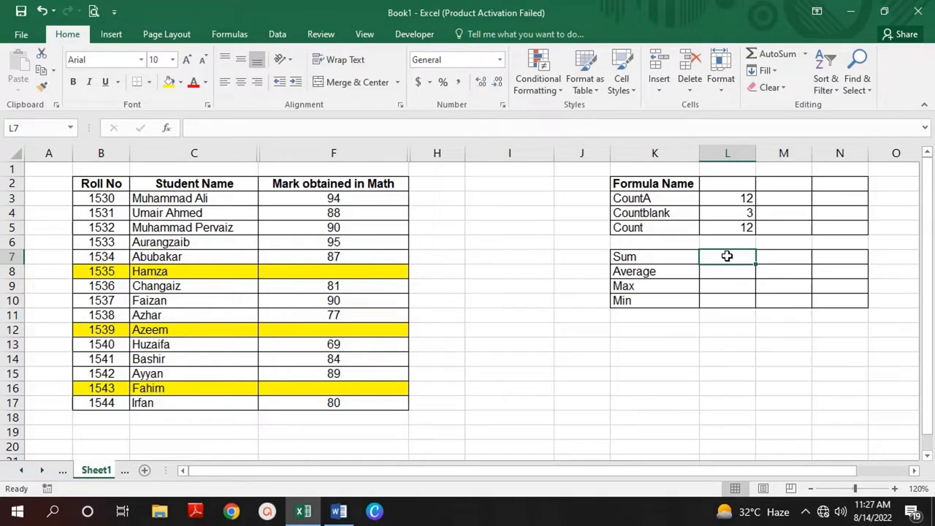
pyautogui.write('=Sum(')
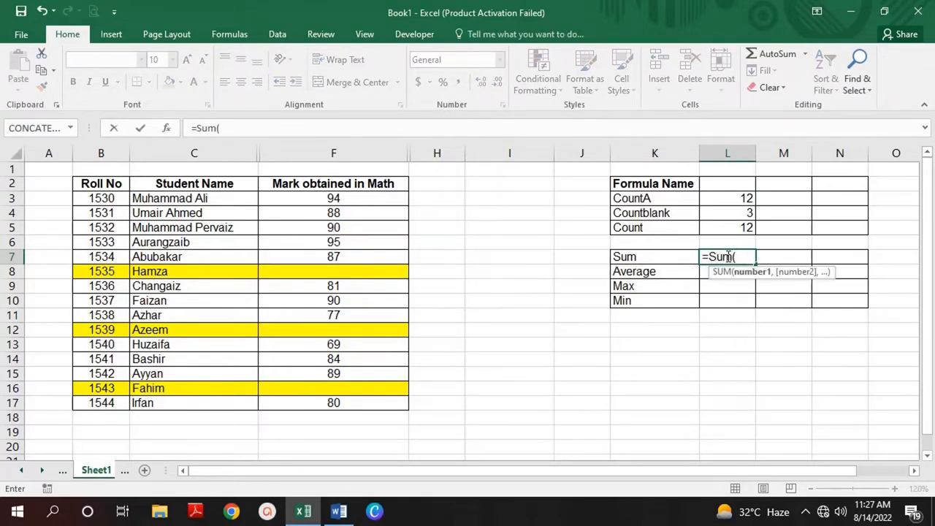
pyautogui.moveTo(323, 201); pyautogui.dragTo(340, 400)
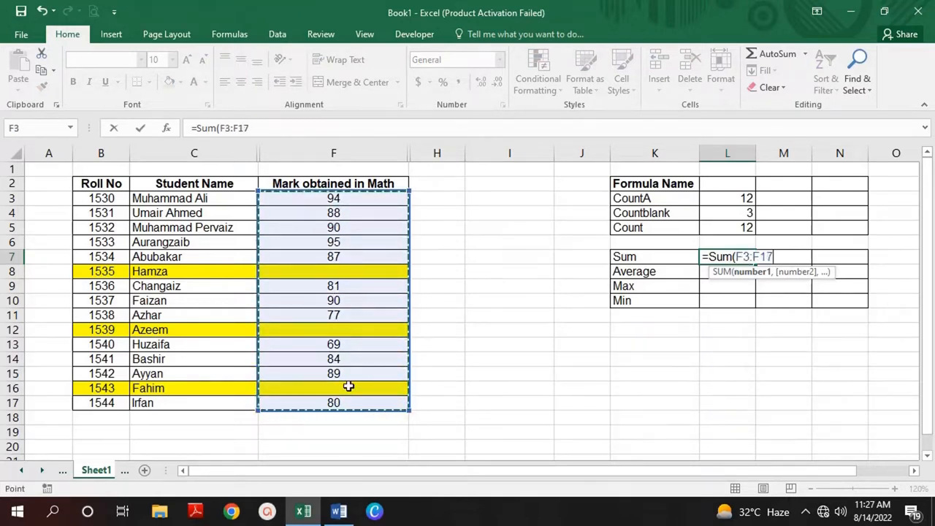
pyautogui.press('Return')
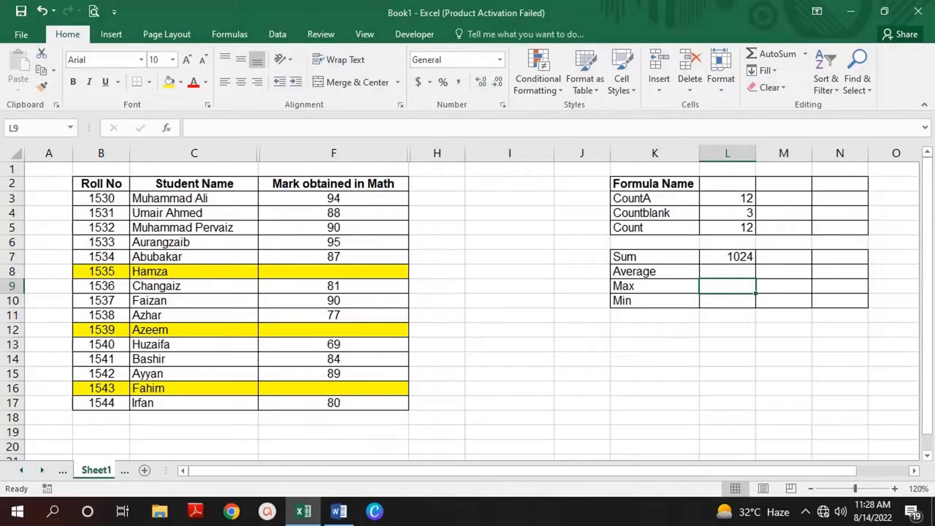
# Find the highest math mark in L9 beside Max with =MAX(F3:F17).
pyautogui.press('Left')
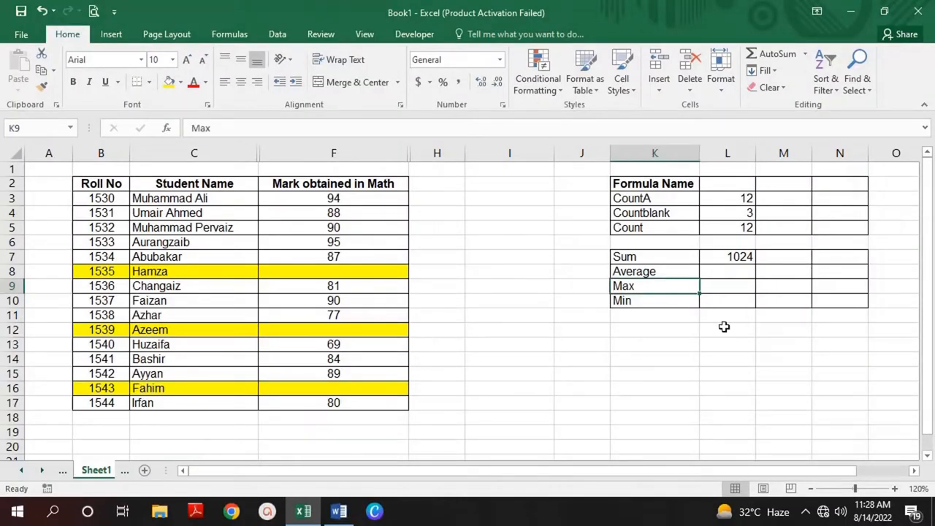
pyautogui.press('Right')
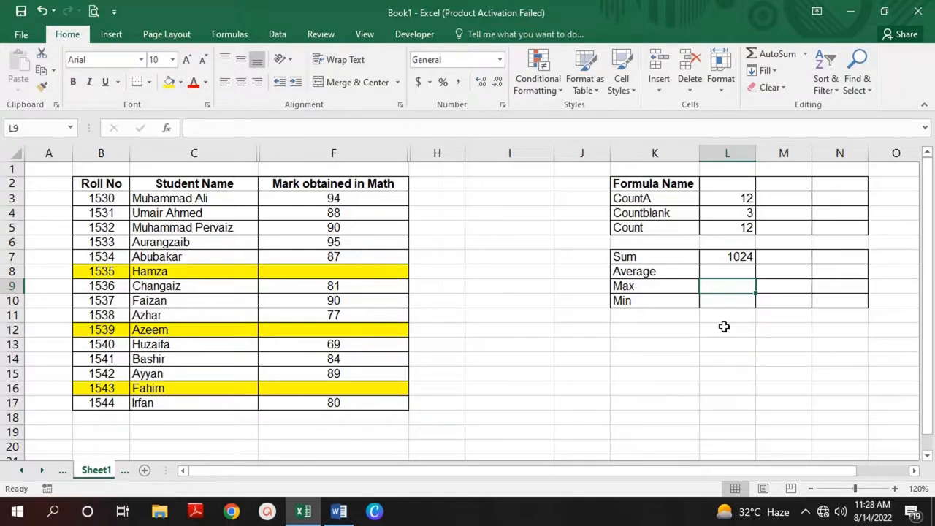
pyautogui.write('=Mac')
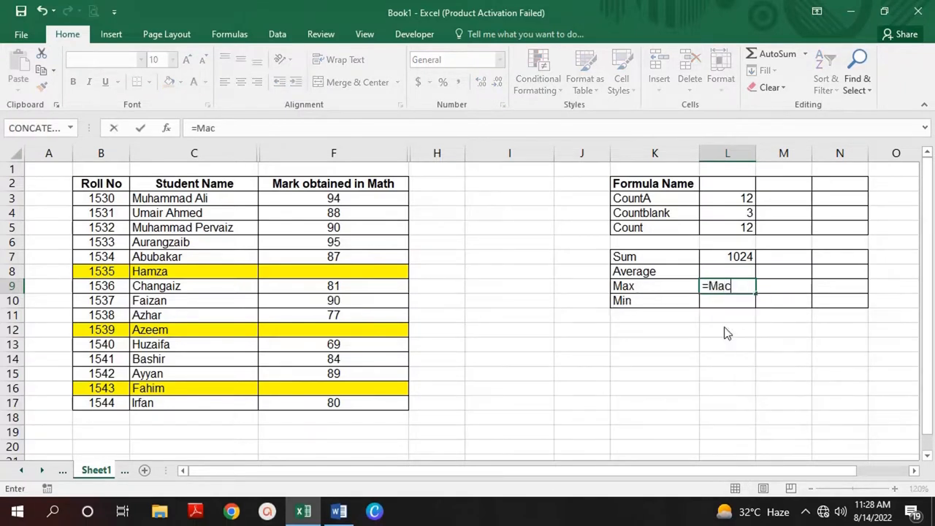
pyautogui.press('BackSpace')
pyautogui.write('x(')
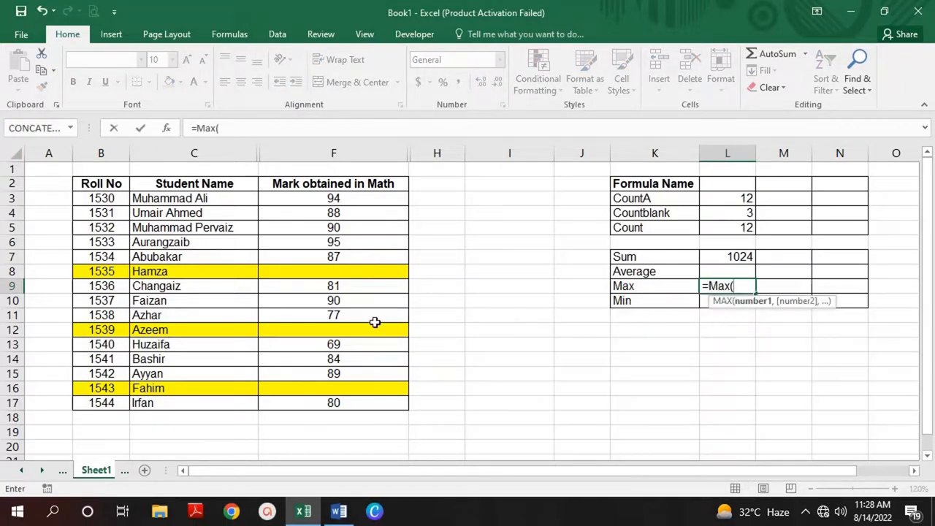
pyautogui.moveTo(349, 198)
pyautogui.mouseDown()
pyautogui.moveTo(355, 368)
pyautogui.moveTo(337, 403)
pyautogui.mouseUp()
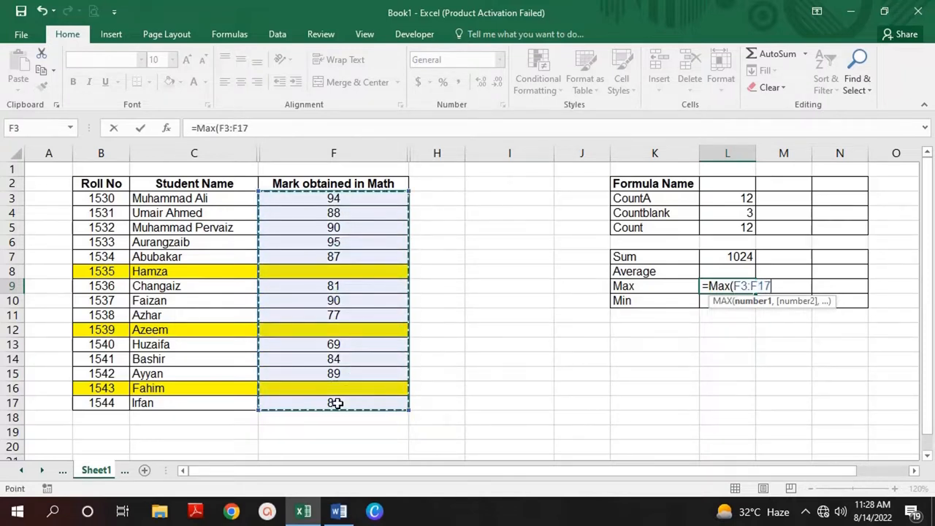
pyautogui.press('Return')
pyautogui.press('Up')
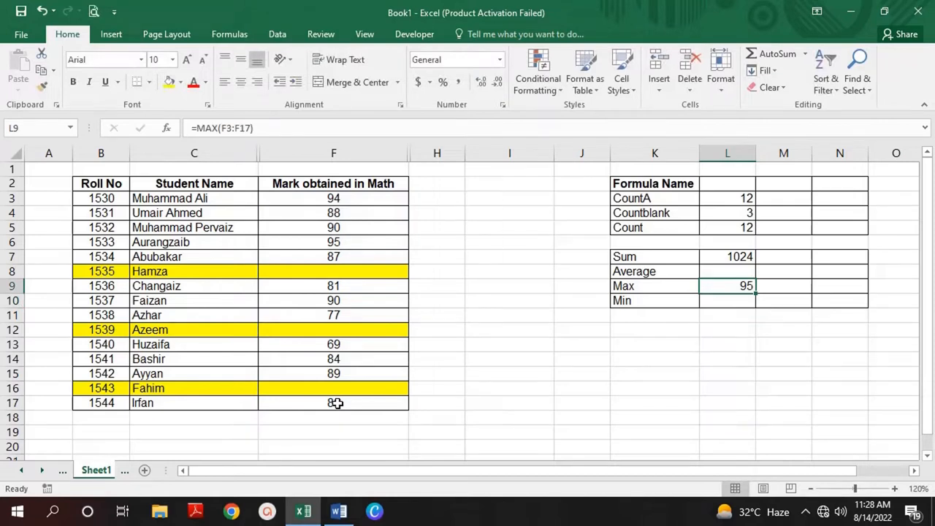
# Find the lowest math mark in L10 beside Min with =MIN(F3:F17).
pyautogui.click(674, 301)
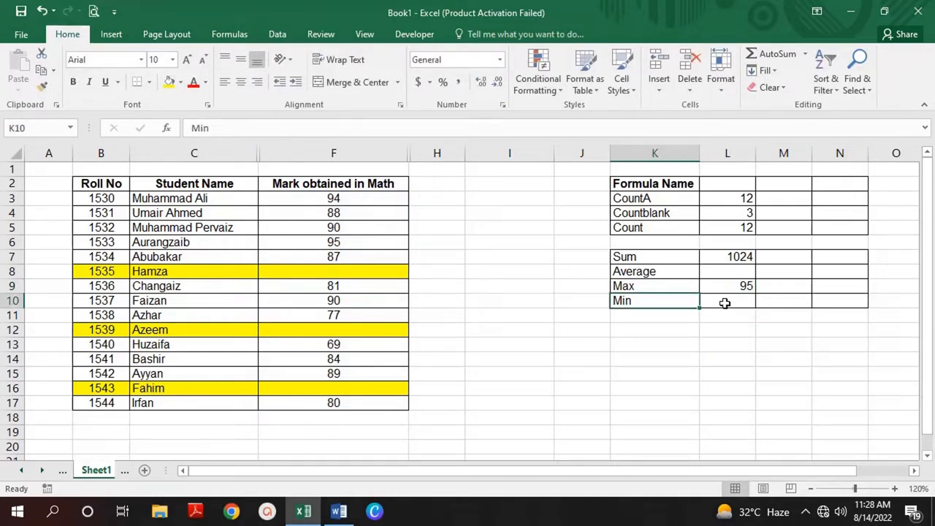
pyautogui.click(724, 303)
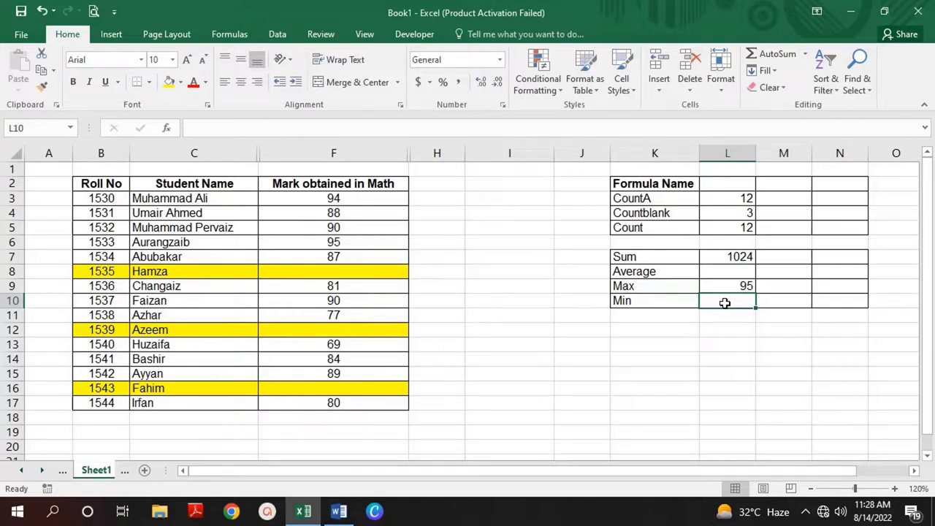
pyautogui.write('=Min(')
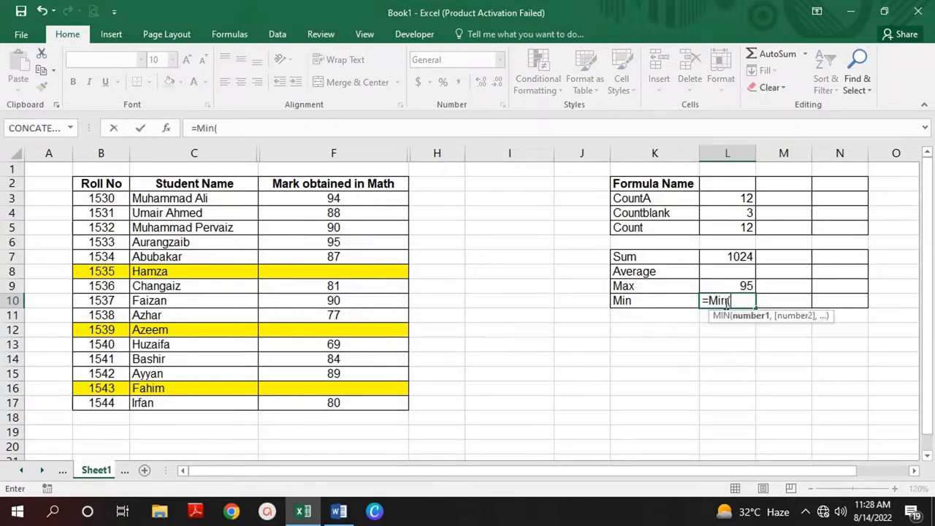
pyautogui.moveTo(365, 205); pyautogui.dragTo(351, 410)
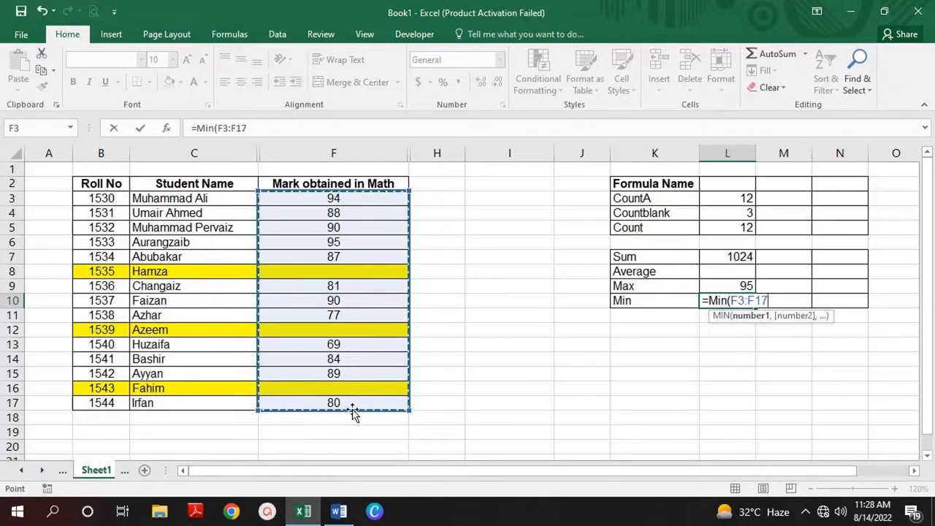
pyautogui.write(')')
pyautogui.press('Return')
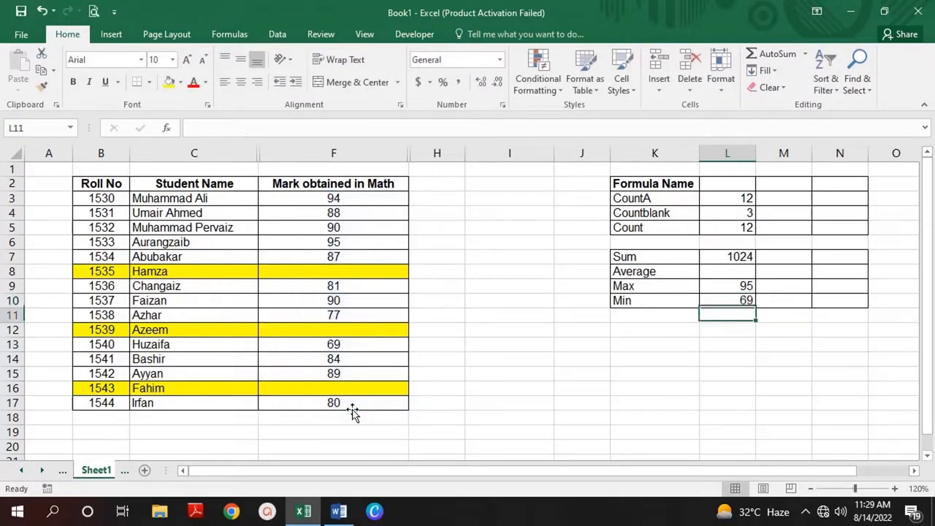
pyautogui.press('Up')
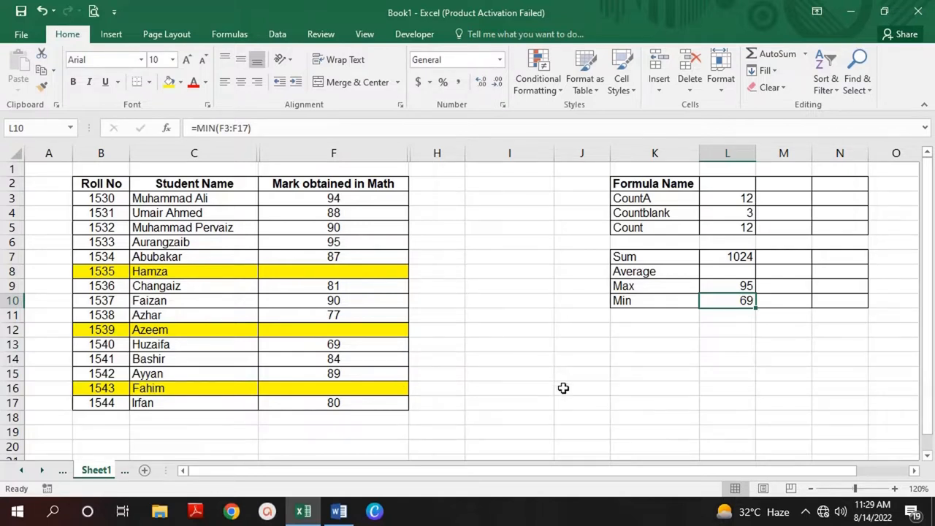
pyautogui.click(679, 384)
pyautogui.hotkey('ctrl', 'c')
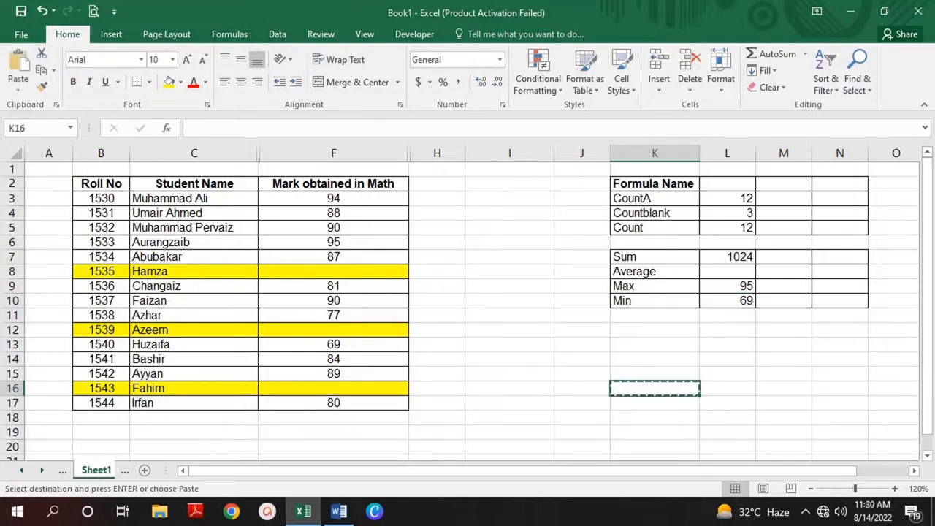
pyautogui.press('Escape')
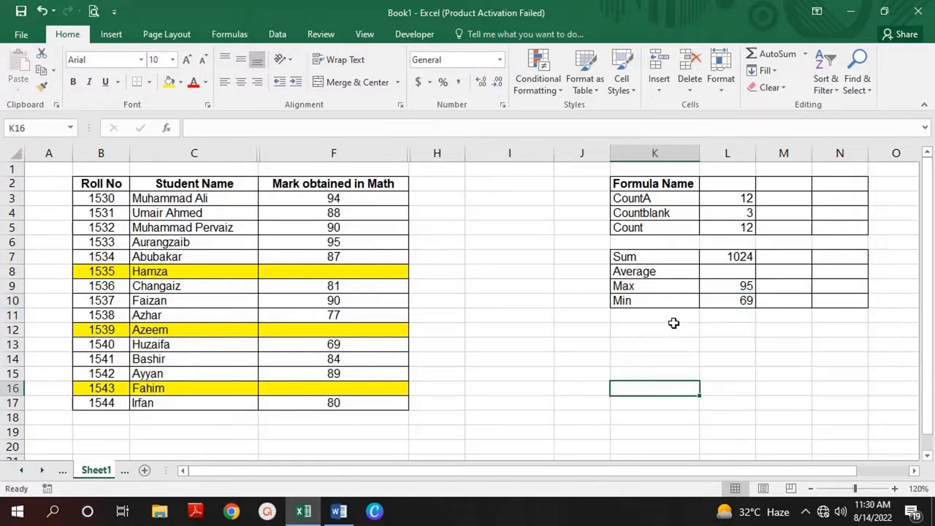
# Calculate the average math mark in L8 beside Average with =AVERAGE(F3:F17).
pyautogui.click(726, 272)
pyautogui.write('=A')
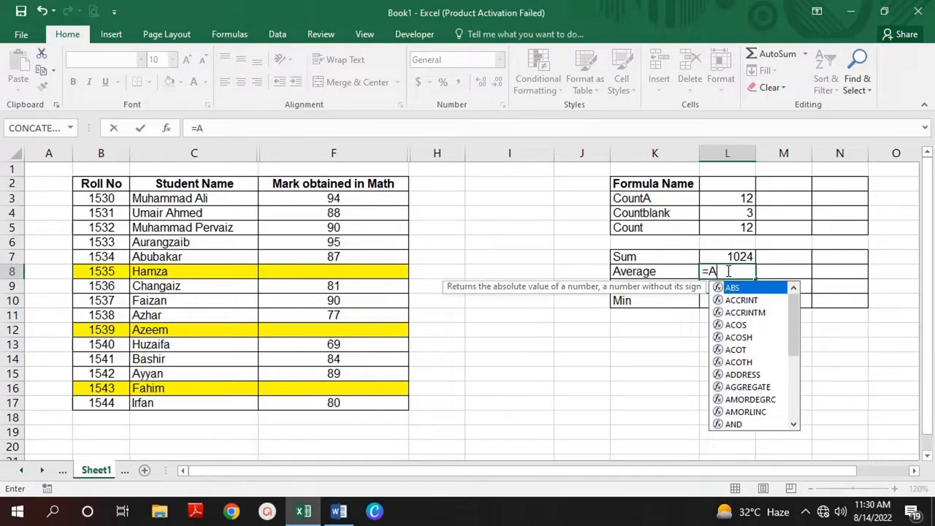
pyautogui.write('verage')
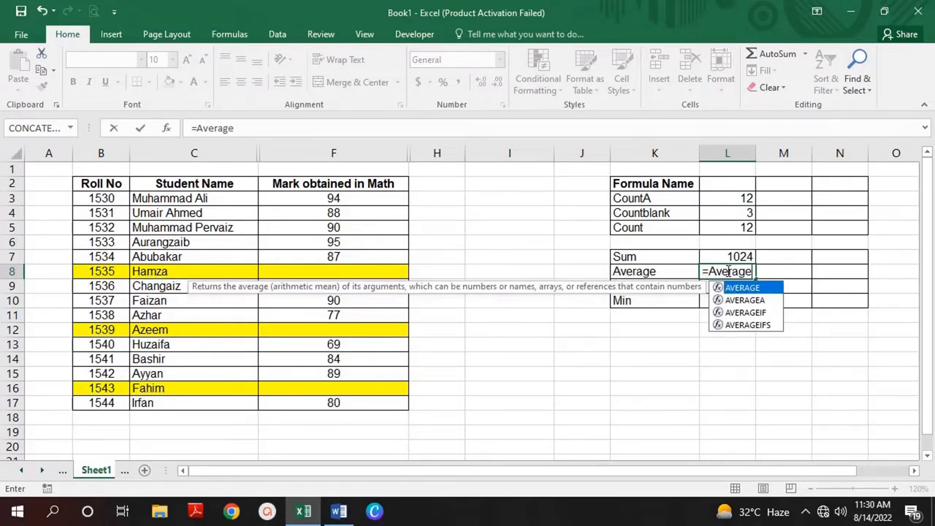
pyautogui.press('Tab')
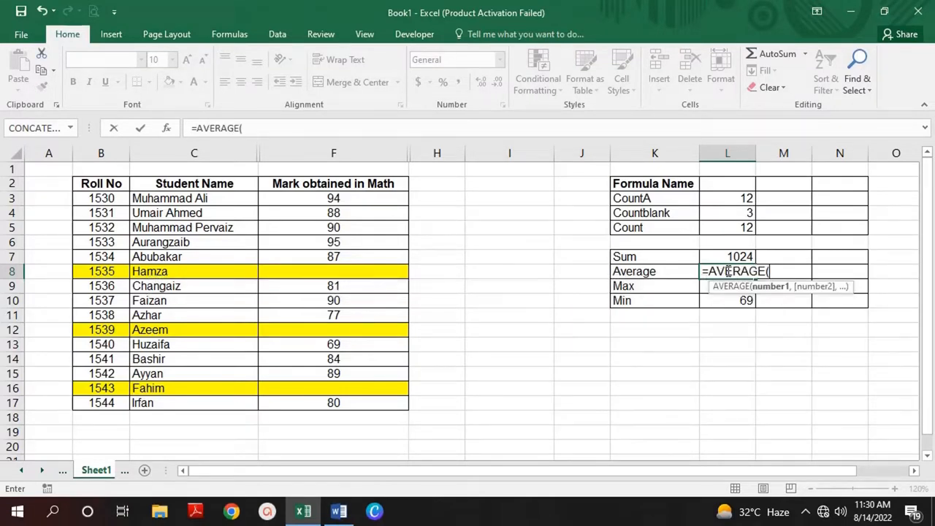
pyautogui.moveTo(394, 203); pyautogui.dragTo(361, 406)
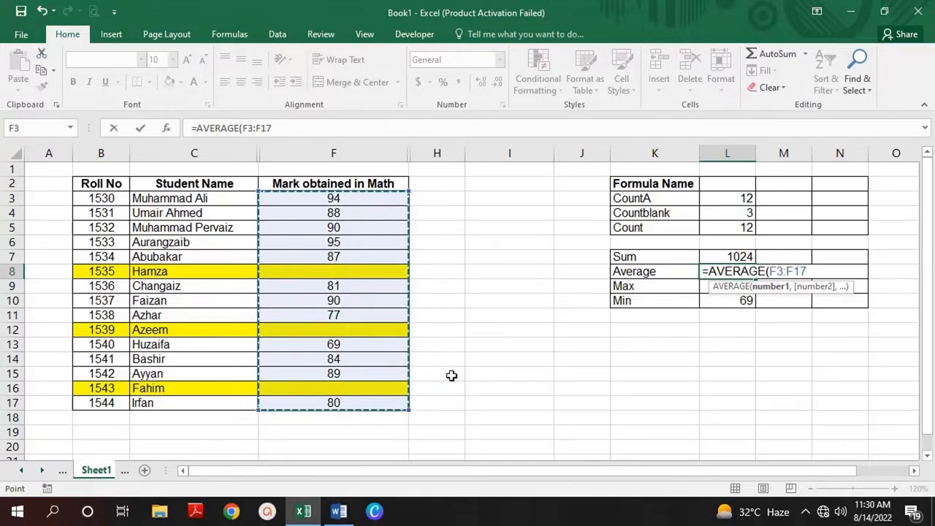
pyautogui.write(')')
pyautogui.press('Return')
pyautogui.press('Up')
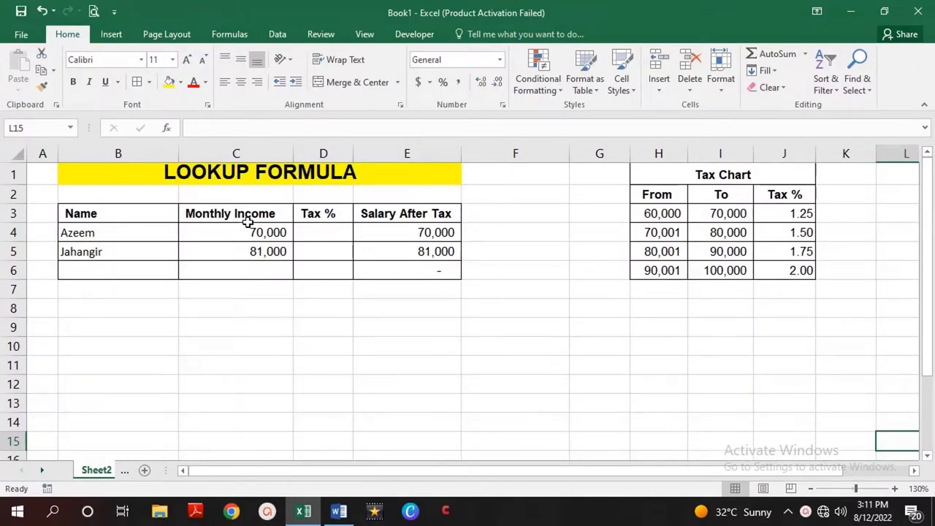
pyautogui.moveTo(250, 219); pyautogui.dragTo(259, 272)
pyautogui.click(331, 212)
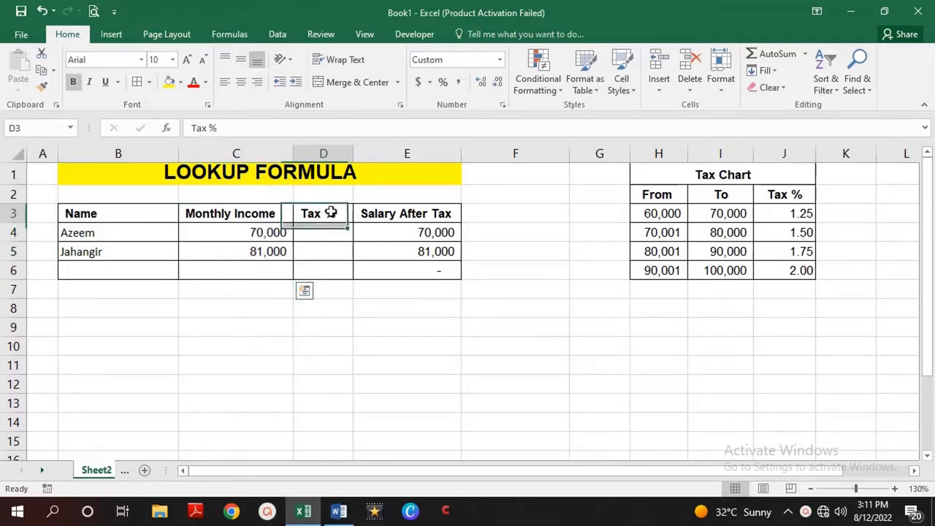
pyautogui.moveTo(331, 213); pyautogui.dragTo(337, 273)
pyautogui.click(688, 178)
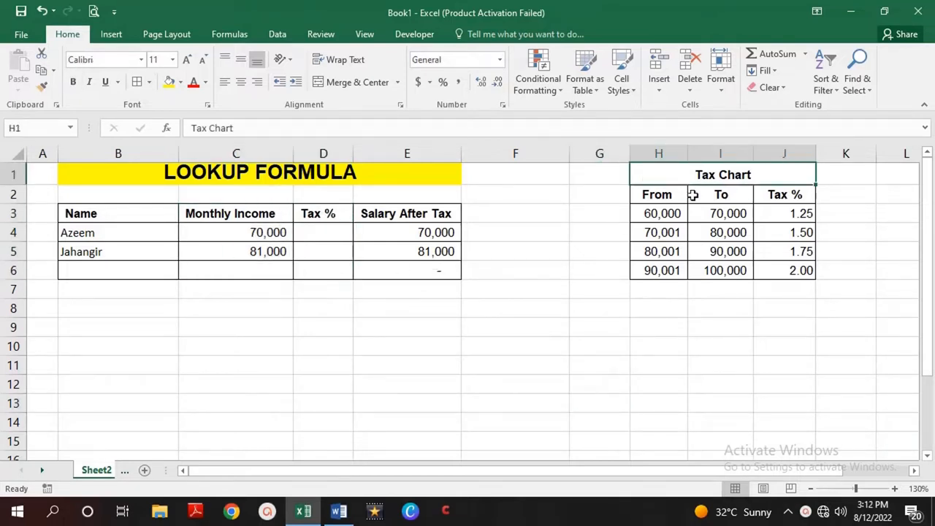
pyautogui.moveTo(693, 194); pyautogui.dragTo(769, 269)
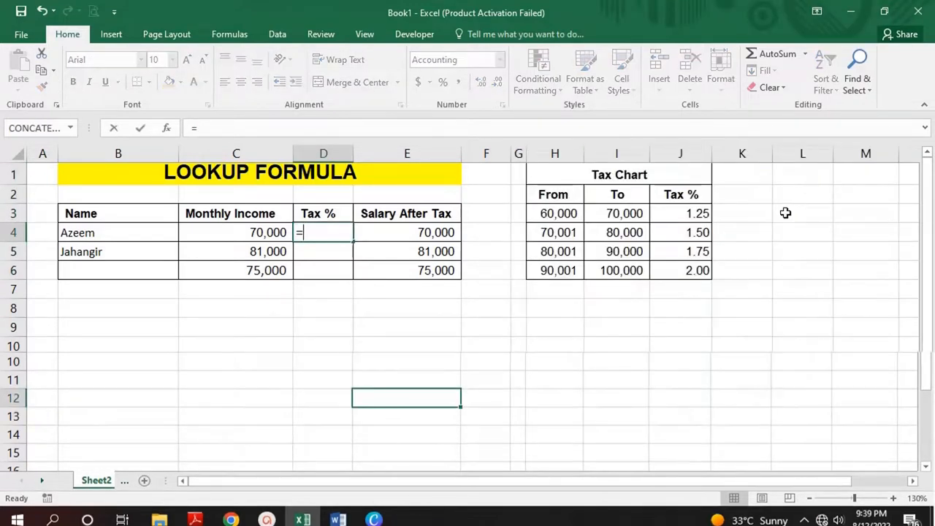
# Look up the tax rate for the 70,000 income in D4 with =LOOKUP(C4,$H$3:$J$6).
pyautogui.write('looku')
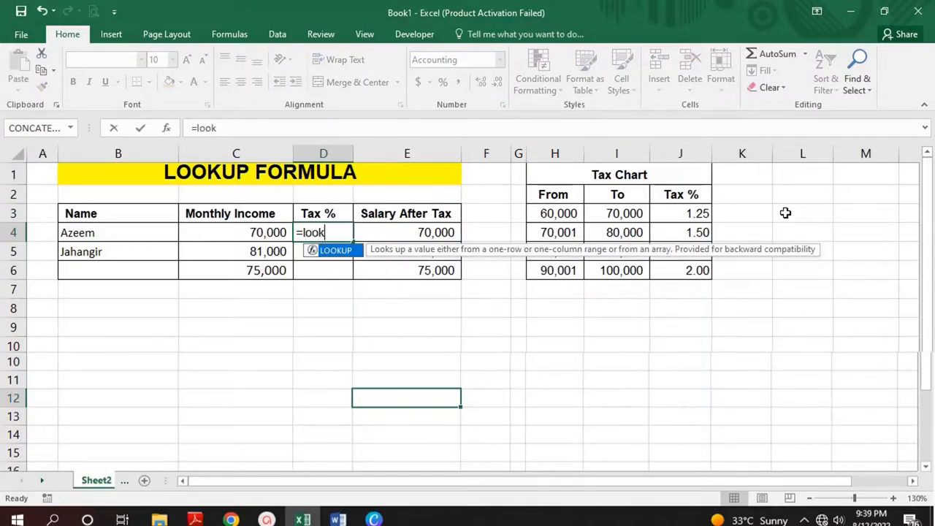
pyautogui.write('p')
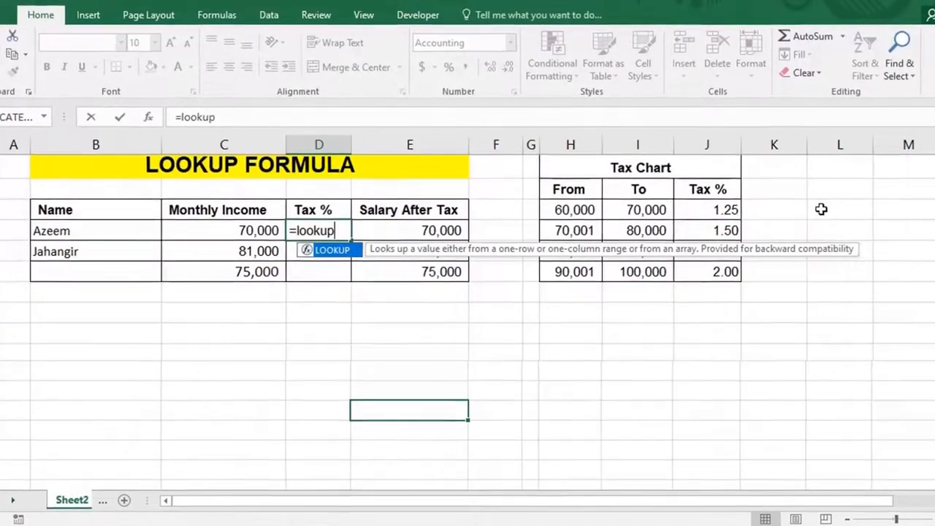
pyautogui.write('(')
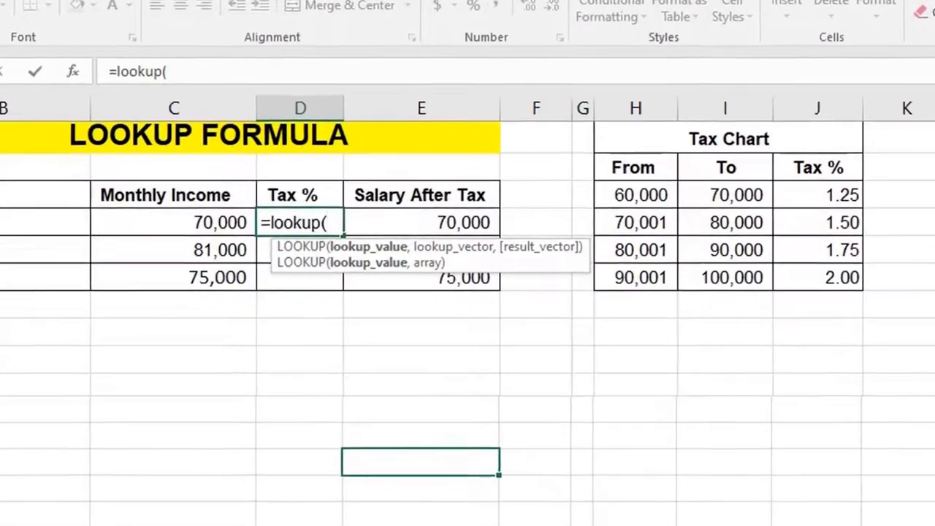
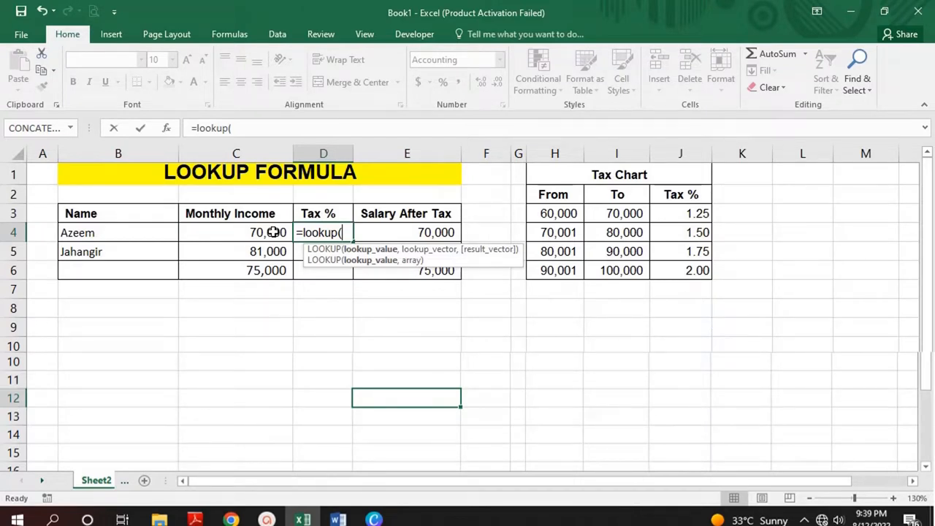
pyautogui.click(272, 232)
pyautogui.write(',')
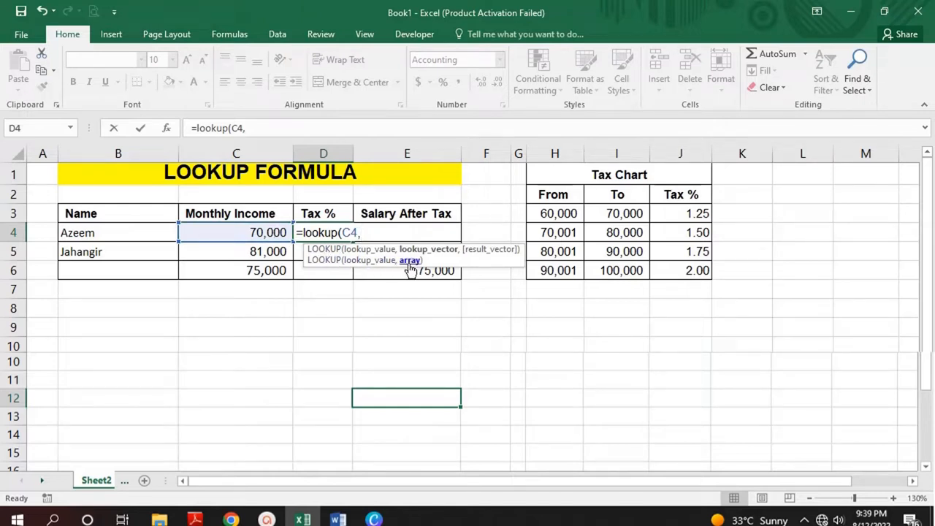
pyautogui.moveTo(556, 213); pyautogui.dragTo(673, 276)
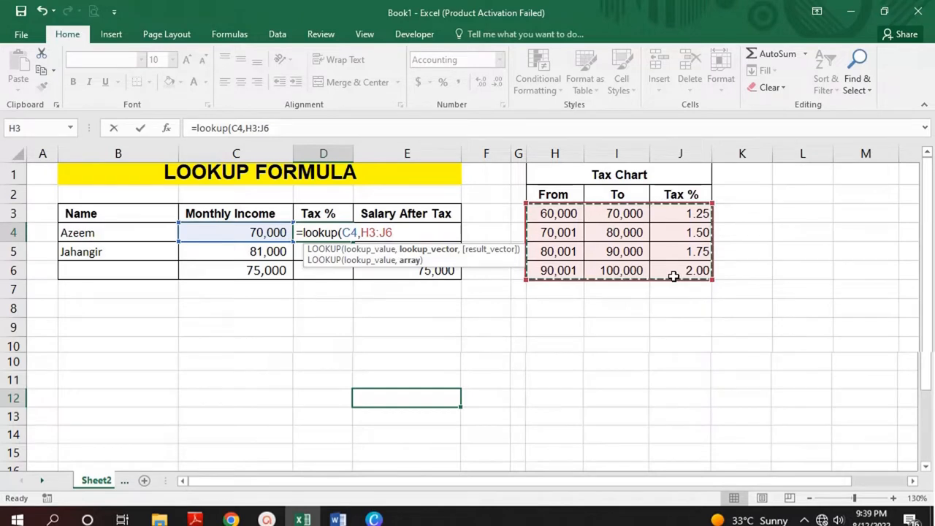
pyautogui.press('F4')
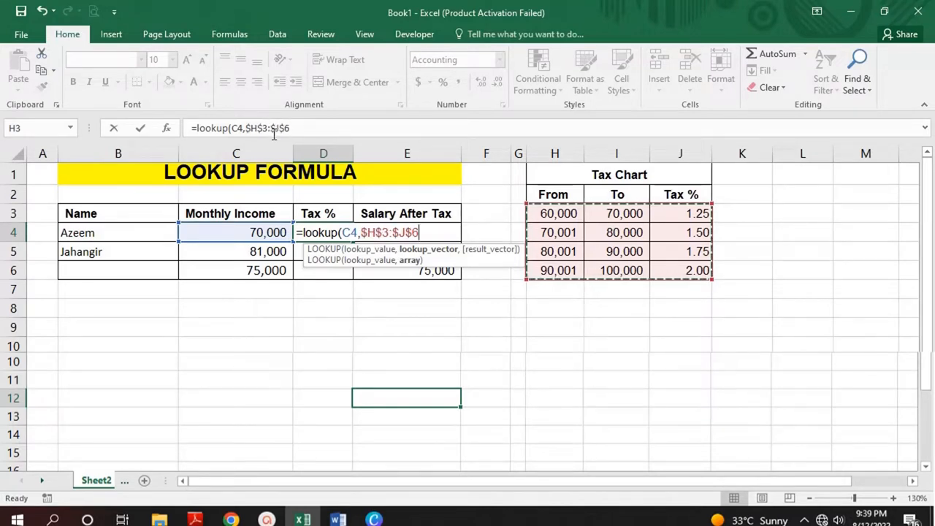
pyautogui.click(332, 128)
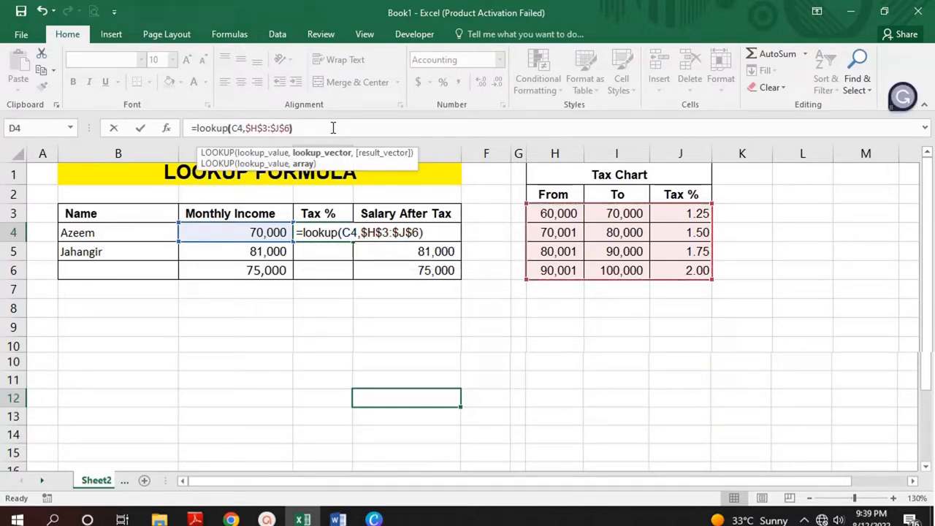
pyautogui.press('Return')
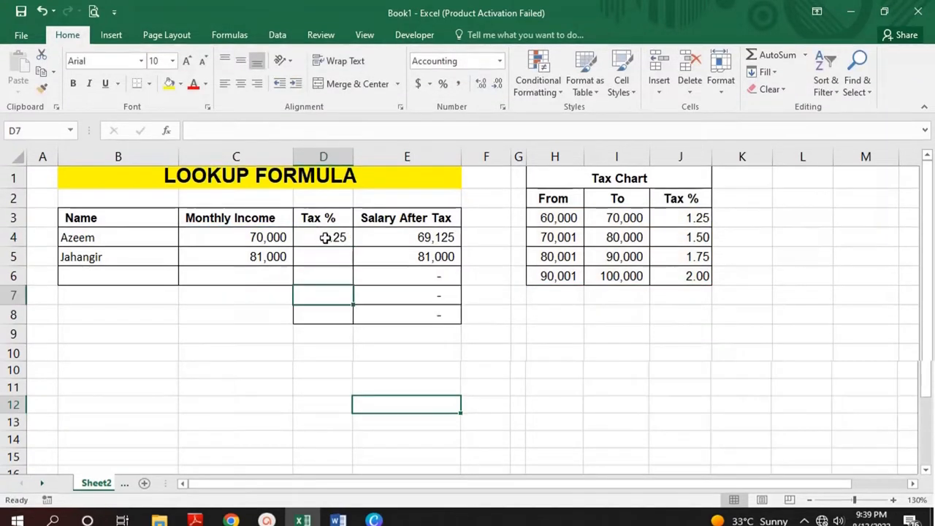
# Make the tax chart range in D4 relative so the formula reads =LOOKUP(C4,H3:J6).
pyautogui.click(325, 233)
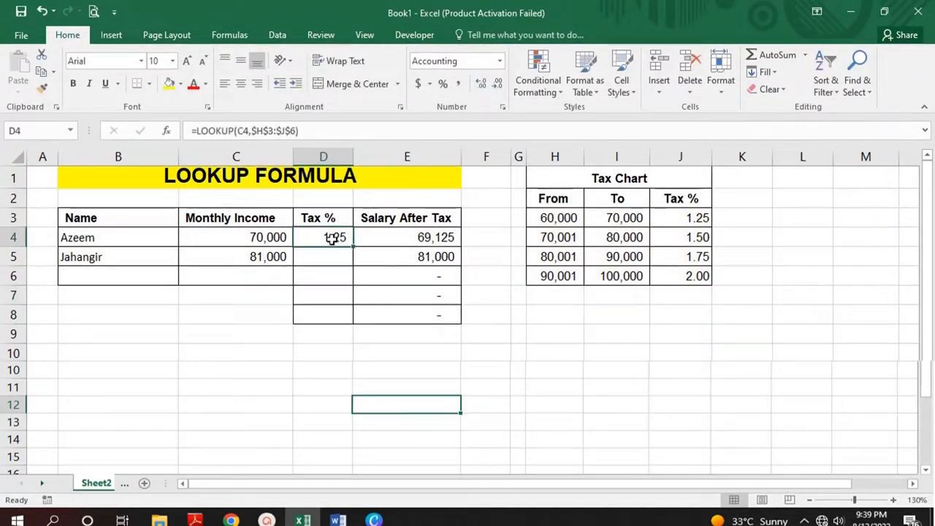
pyautogui.doubleClick(330, 236)
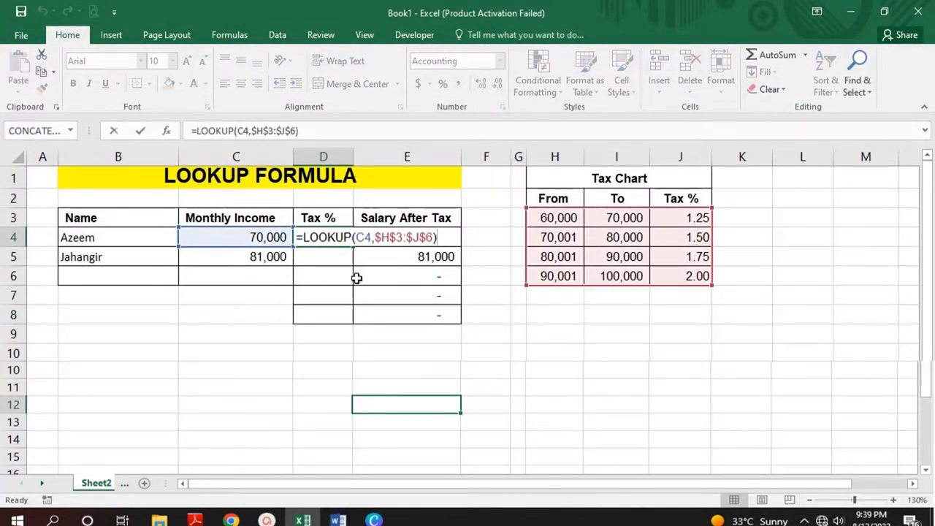
pyautogui.press('F4')
pyautogui.press('F4')
pyautogui.press('F4')
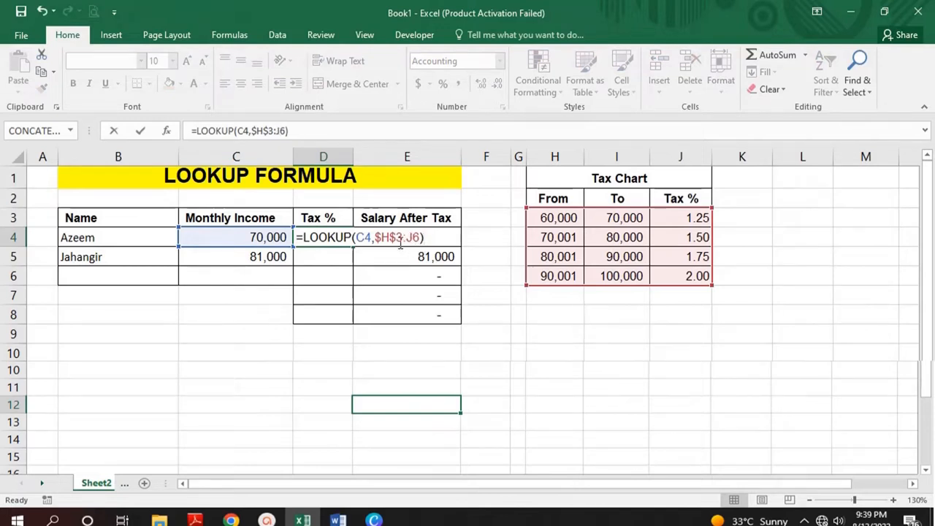
pyautogui.click(400, 241)
pyautogui.press('F4')
pyautogui.press('F4')
pyautogui.press('F4')
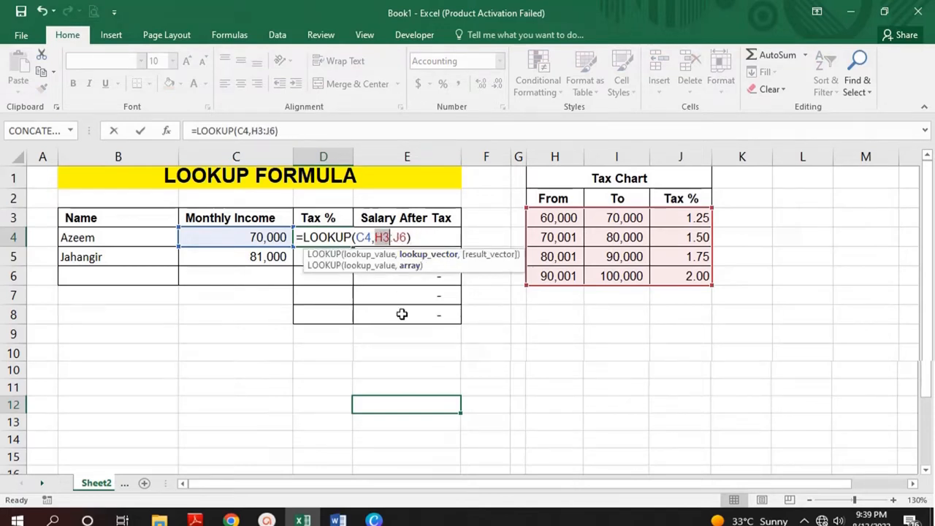
pyautogui.press('Return')
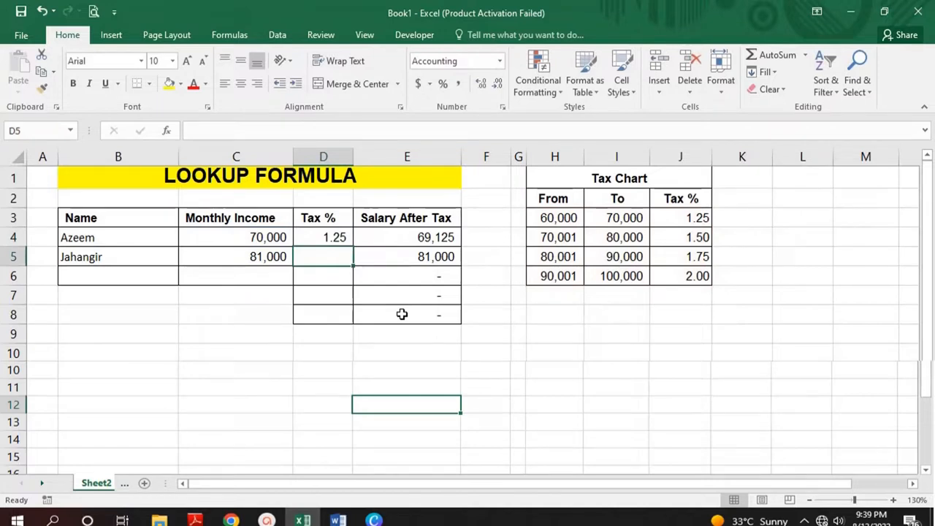
pyautogui.press('Up')
pyautogui.press('Down')
pyautogui.press('Down')
pyautogui.press('Up')
pyautogui.press('Up')
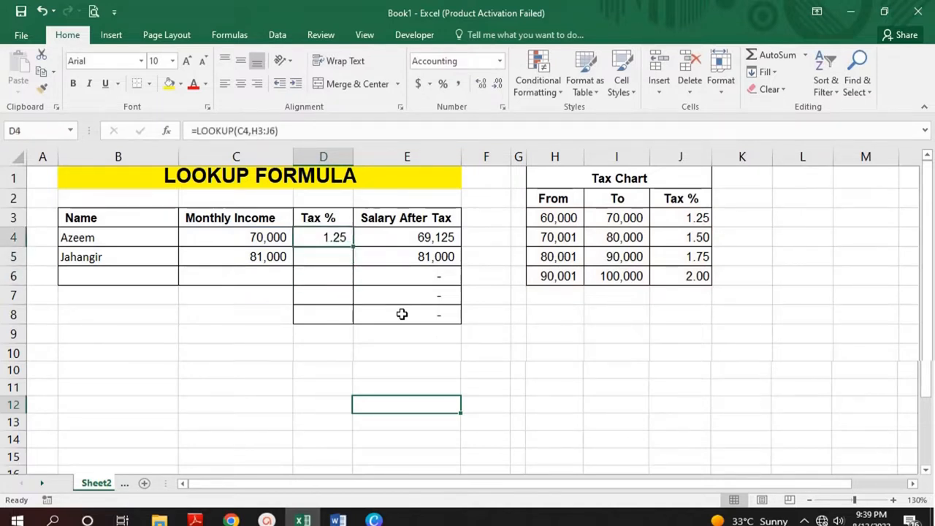
# Enter monthly incomes of 98000 in C6 and 67,000 in C7.
pyautogui.click(280, 278)
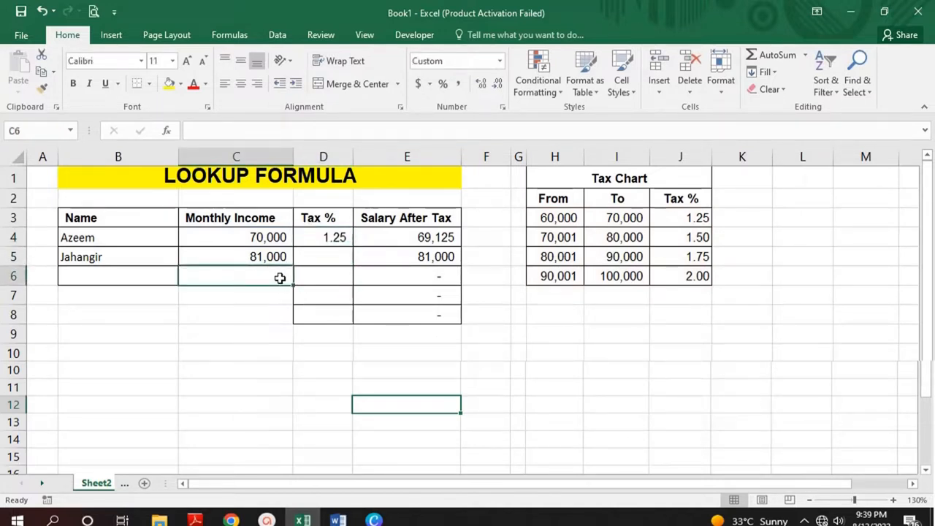
pyautogui.write('98000')
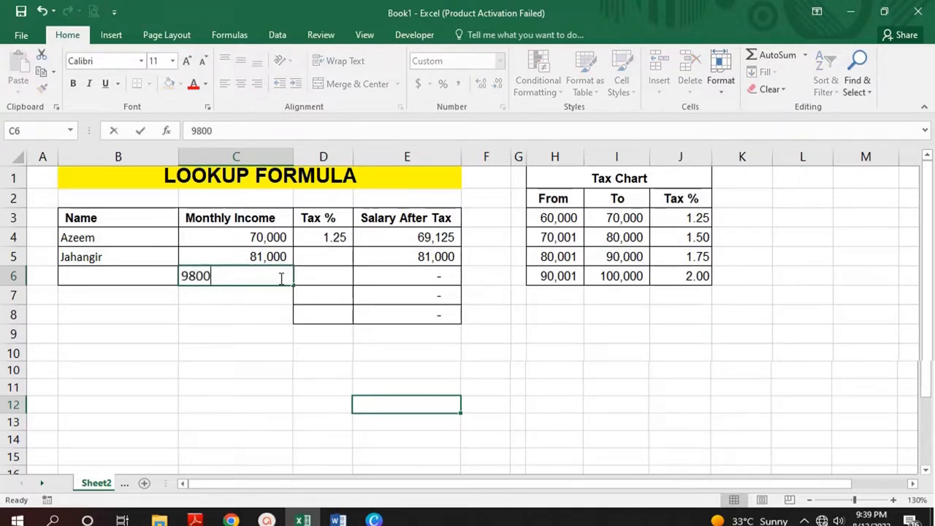
pyautogui.press('Return')
pyautogui.write('67,000')
pyautogui.press('Return')
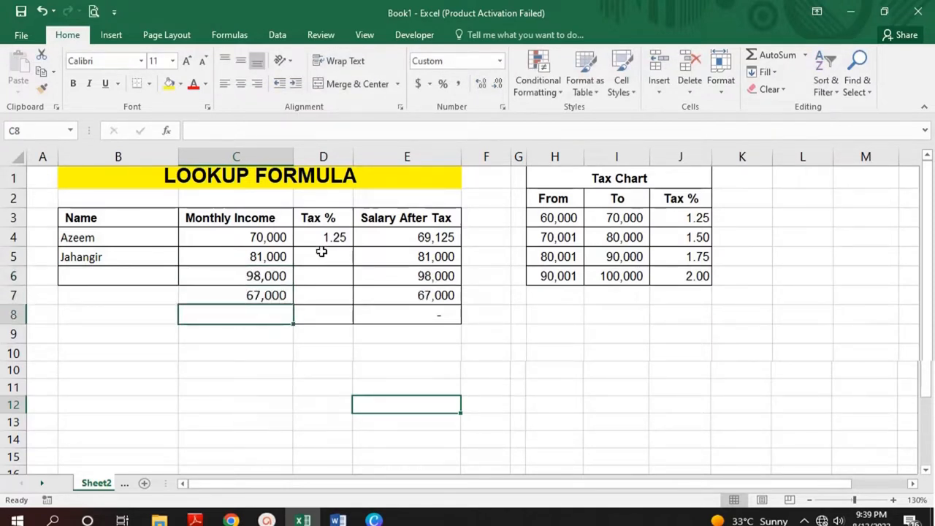
# Copy the LOOKUP formula from D4 and paste only the formula into D5:D7 with Paste Special.
pyautogui.click(323, 254)
pyautogui.click(327, 241)
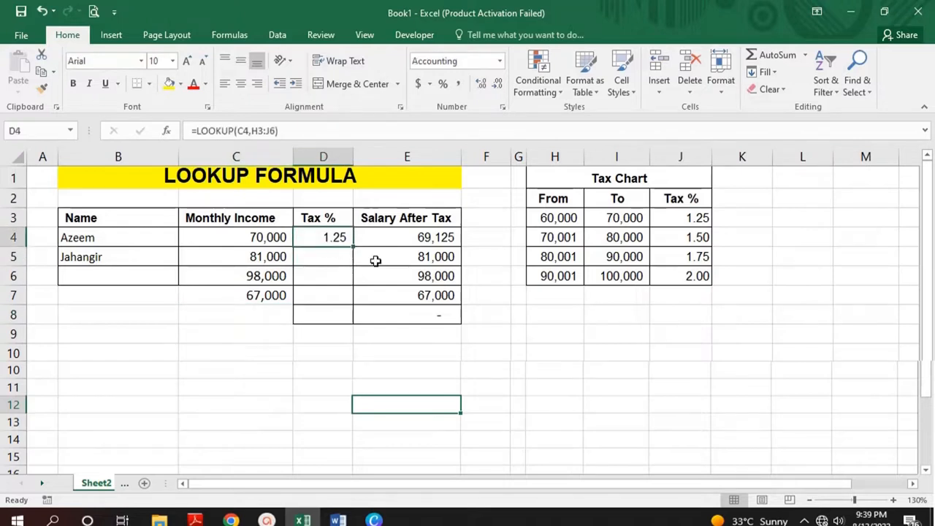
pyautogui.rightClick(338, 242)
pyautogui.click(372, 216)
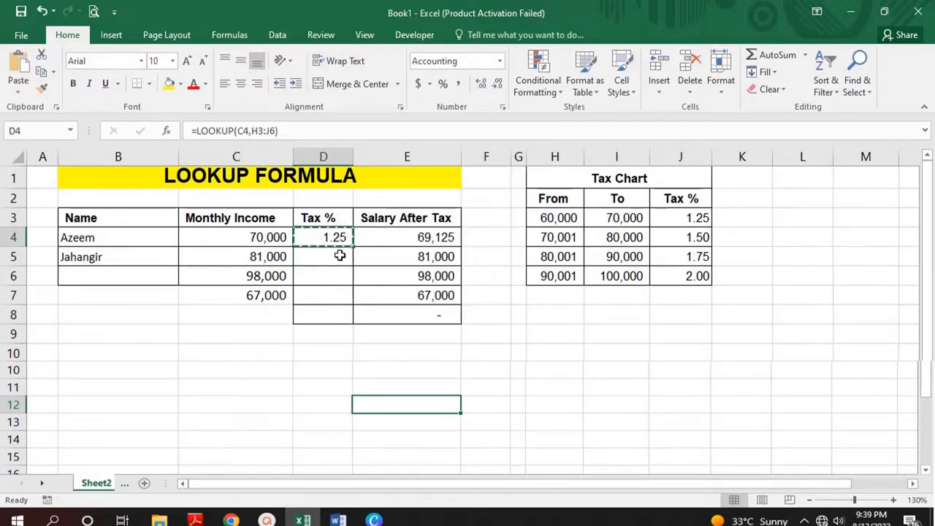
pyautogui.moveTo(336, 254); pyautogui.dragTo(331, 293)
pyautogui.rightClick(332, 293)
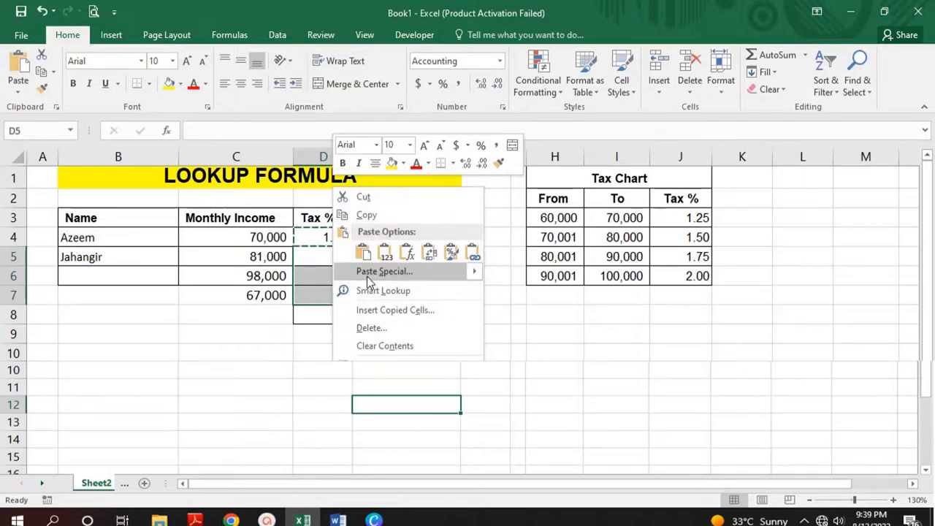
pyautogui.click(364, 273)
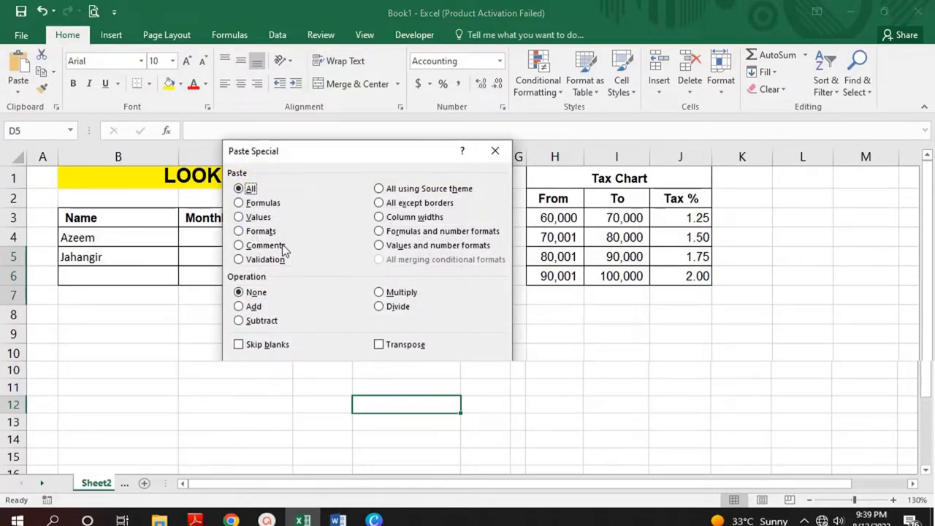
pyautogui.click(264, 204)
pyautogui.click(397, 359)
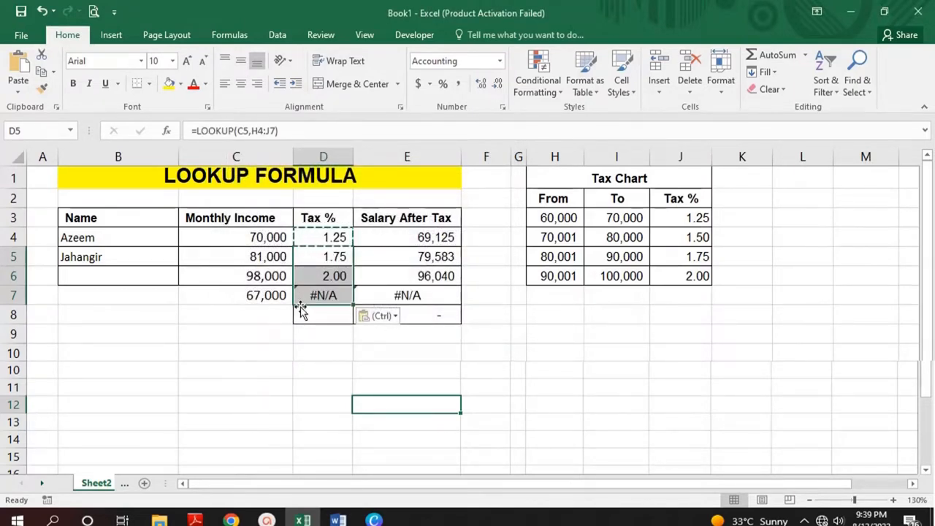
# Examine which tax chart range each copied LOOKUP formula refers to in D7, D6 and D5.
pyautogui.doubleClick(338, 296)
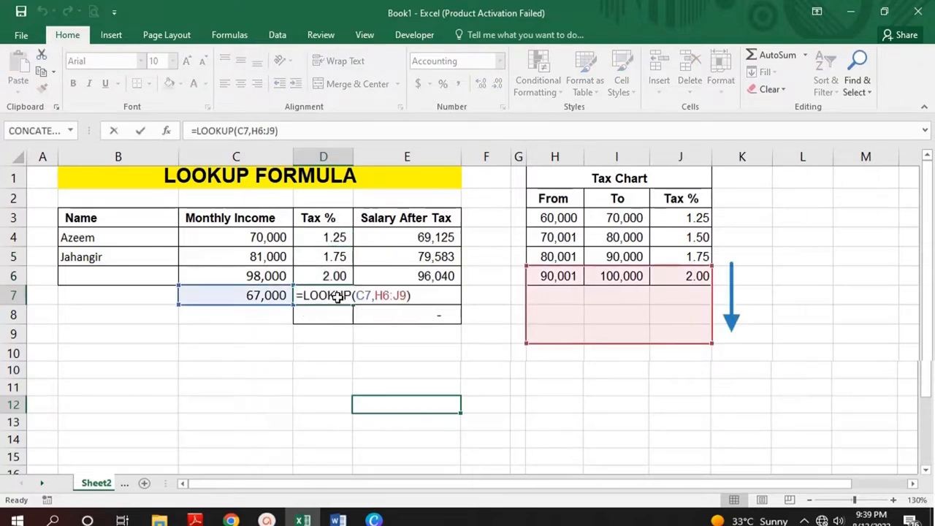
pyautogui.press('Return')
pyautogui.doubleClick(329, 276)
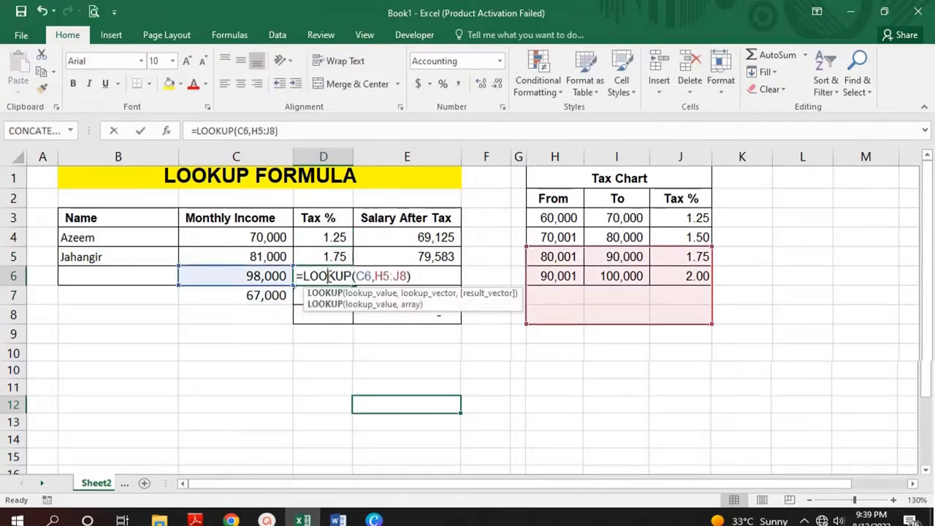
pyautogui.press('Return')
pyautogui.doubleClick(326, 256)
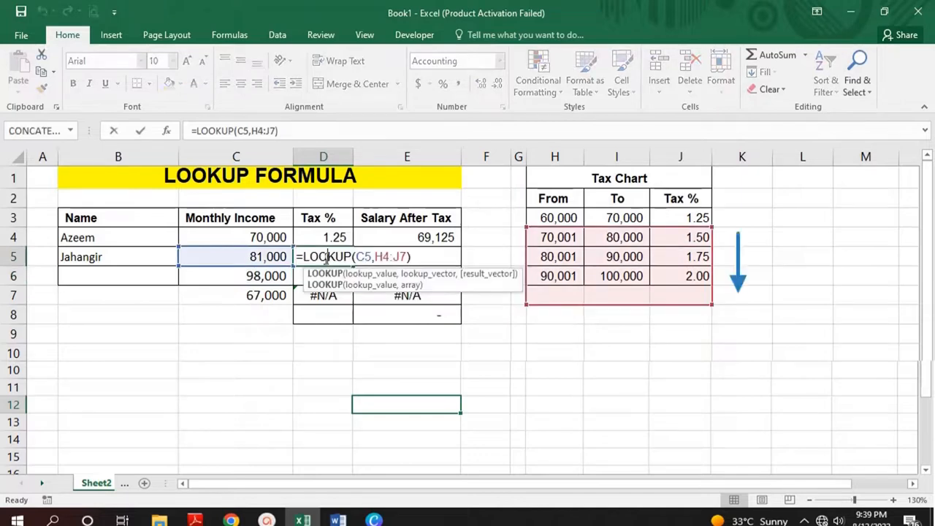
pyautogui.press('Return')
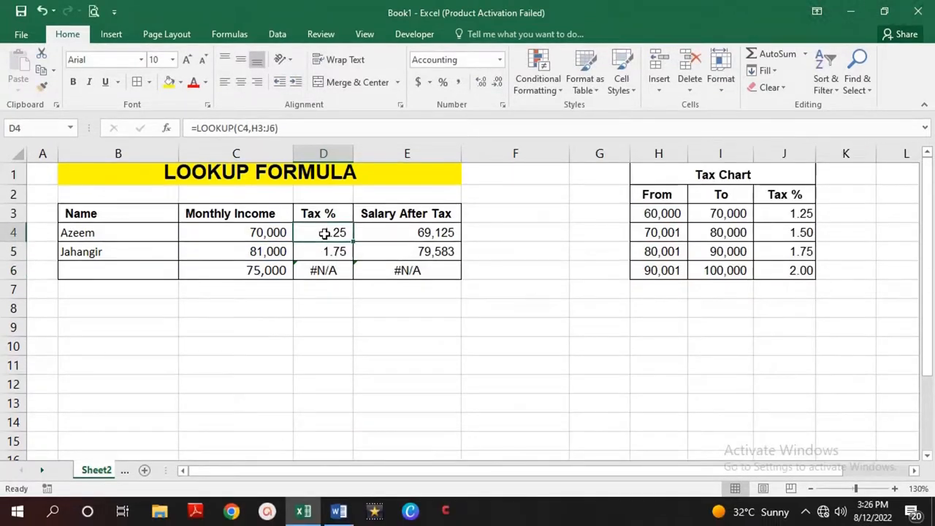
# Make the tax chart range in D4 absolute so the formula reads =LOOKUP(C4,$H$3:$J$6).
pyautogui.doubleClick(325, 233)
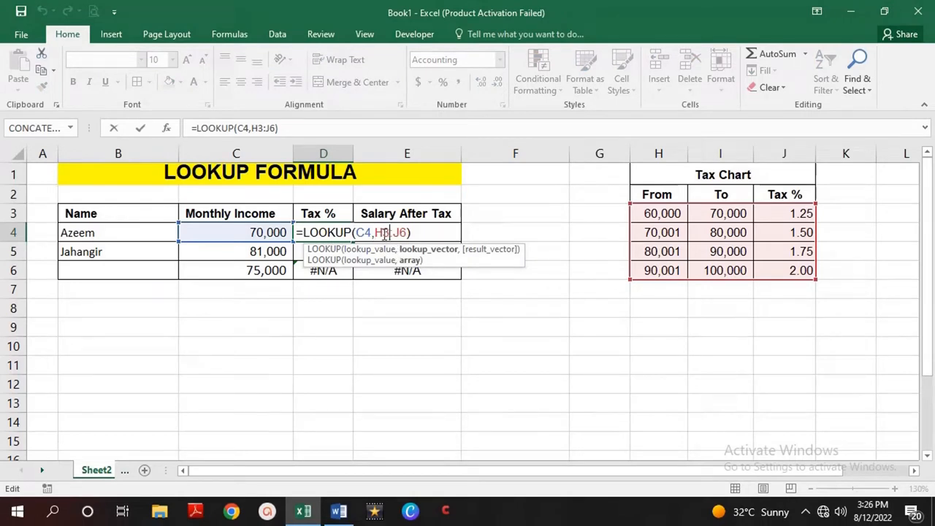
pyautogui.moveTo(375, 233); pyautogui.dragTo(404, 234)
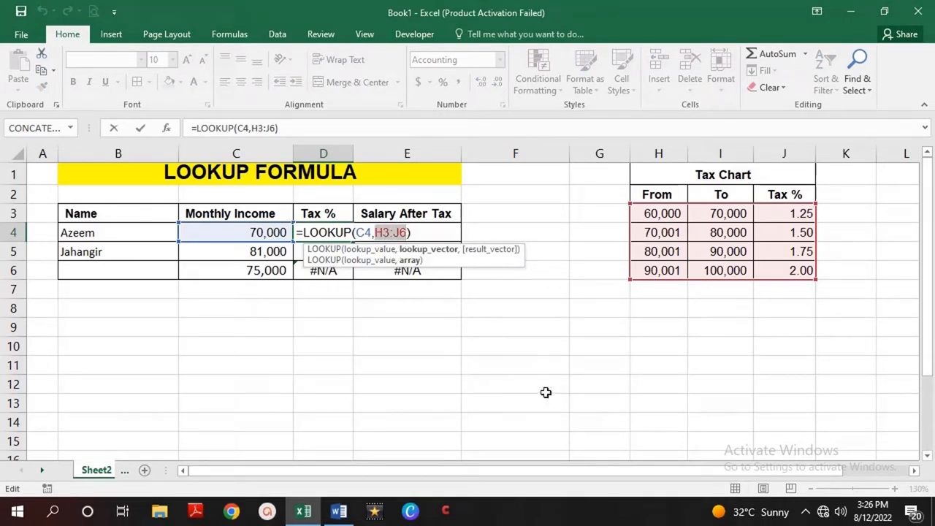
pyautogui.press('F4')
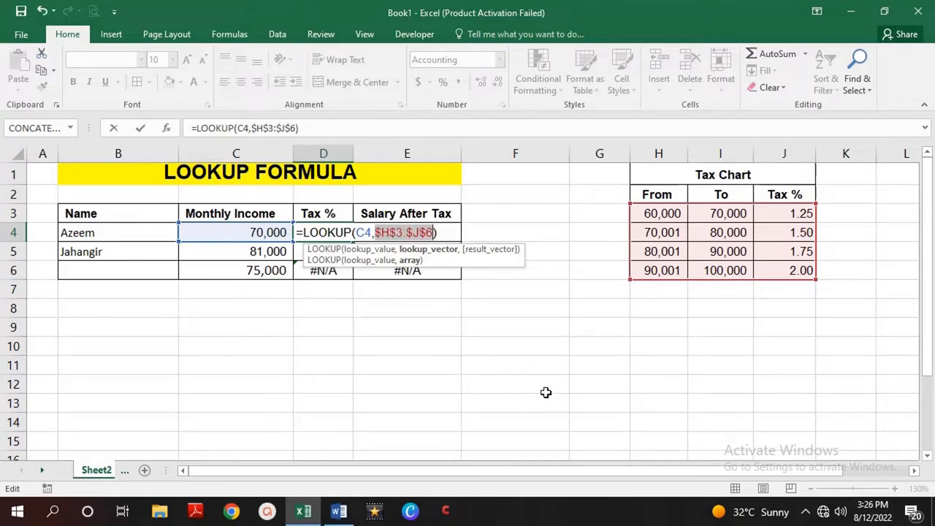
pyautogui.press('Return')
# Fill the corrected LOOKUP formula from D4 down through D6.
pyautogui.press('Up')
pyautogui.hotkey('shift', 'Down')
pyautogui.hotkey('shift', 'Down')
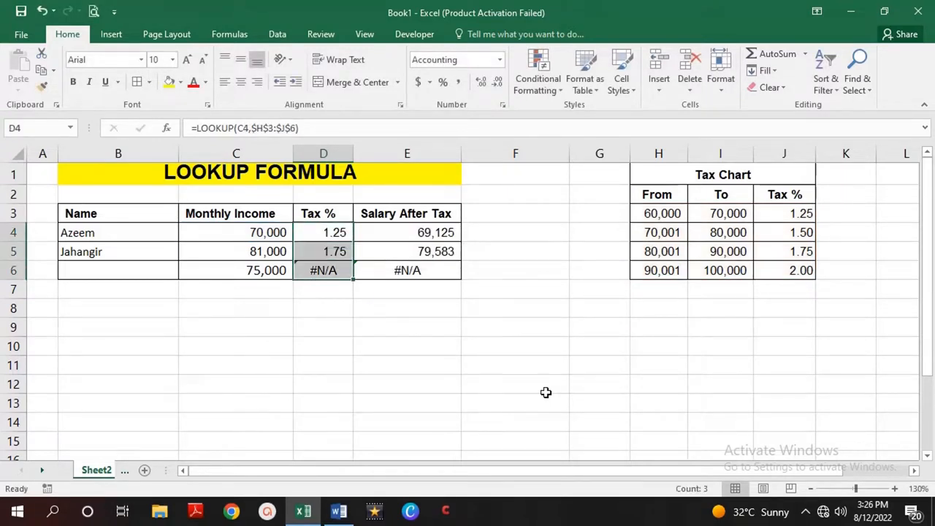
pyautogui.hotkey('ctrl', 'd')
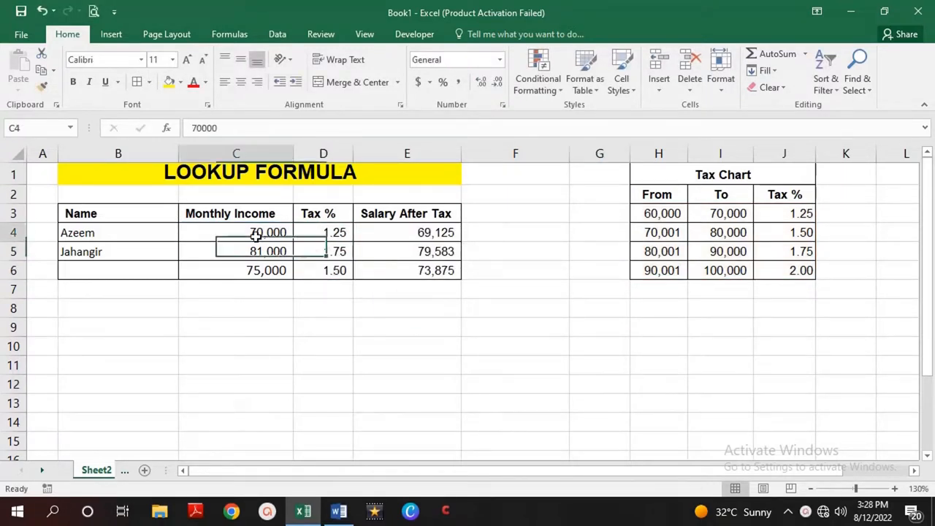
# Compare the incomes and tax rates in rows 4 and 5 with the brackets in the tax chart.
pyautogui.moveTo(255, 236); pyautogui.dragTo(306, 235)
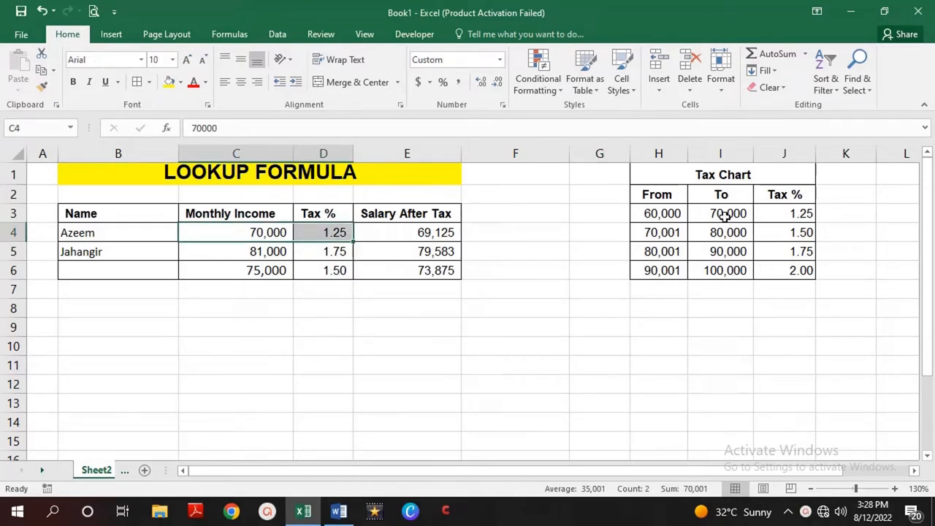
pyautogui.moveTo(725, 217); pyautogui.dragTo(767, 215)
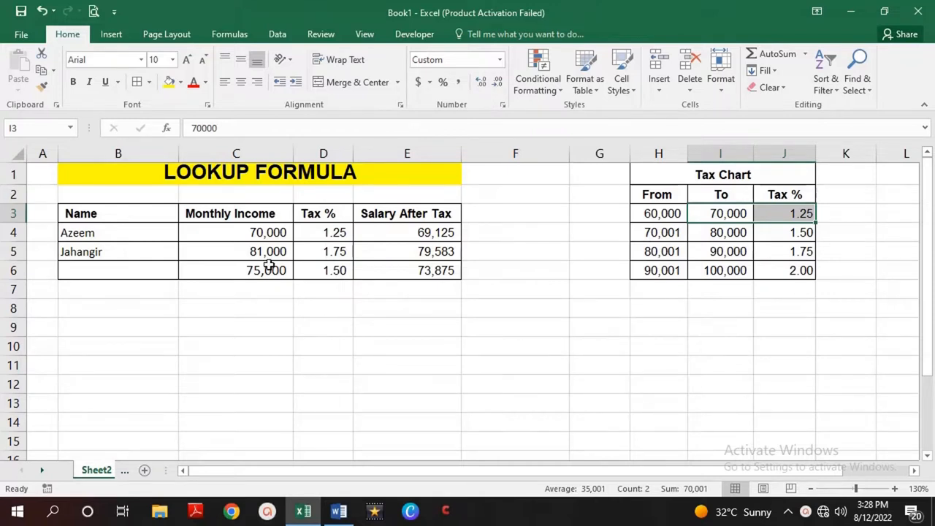
pyautogui.moveTo(262, 252); pyautogui.dragTo(316, 253)
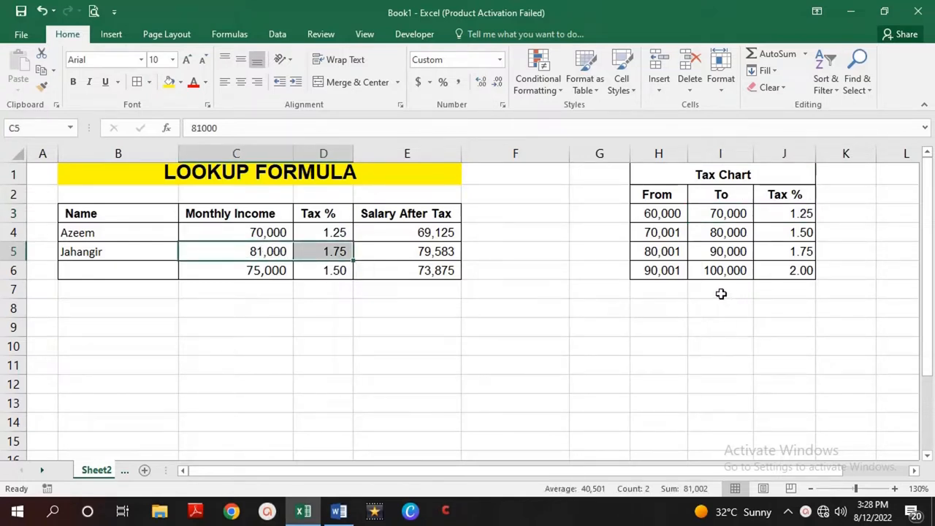
# Examine the 80,001 to 90,000 bracket in the tax chart and the income and tax rate in row 6.
pyautogui.click(677, 252)
pyautogui.moveTo(677, 253); pyautogui.dragTo(792, 257)
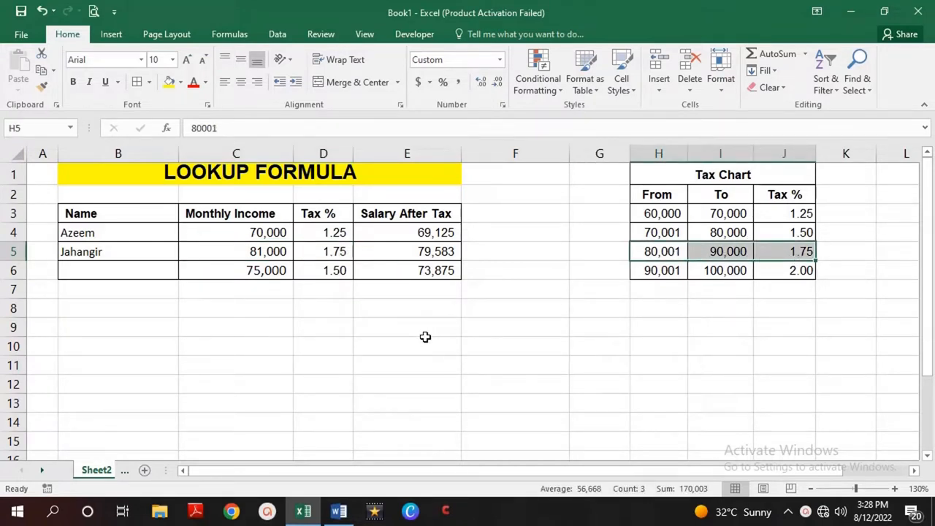
pyautogui.click(425, 338)
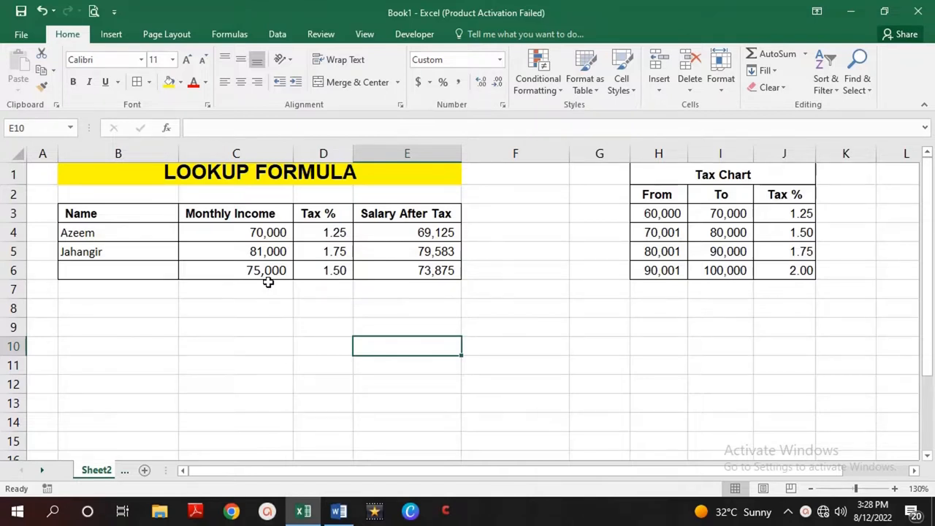
pyautogui.moveTo(263, 271); pyautogui.dragTo(316, 272)
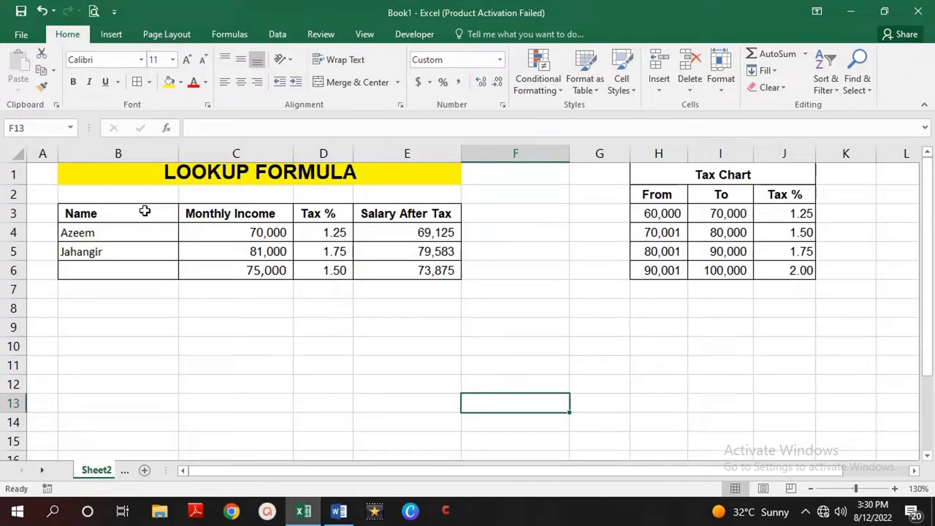
# Copy the salary table B3:E6 and paste it transposed, starting at cell B11.
pyautogui.moveTo(145, 211); pyautogui.dragTo(404, 266)
pyautogui.rightClick(293, 266)
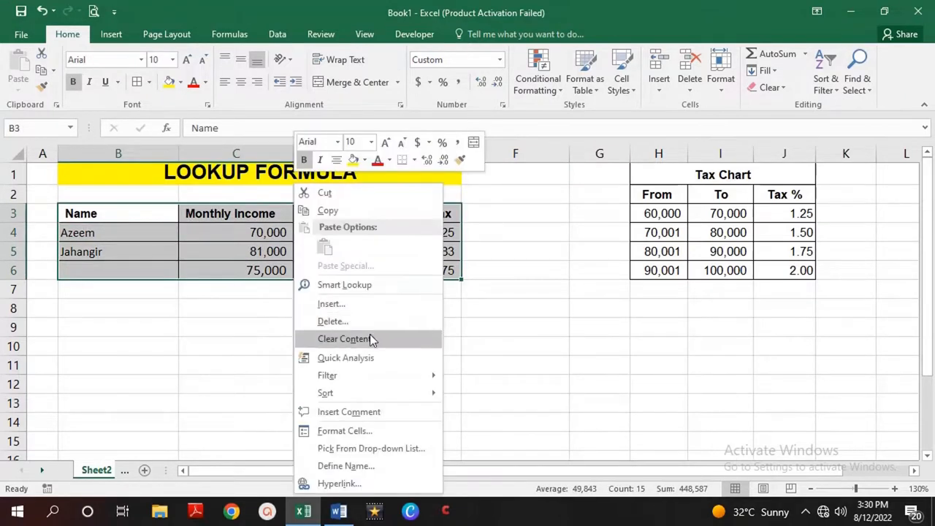
pyautogui.click(344, 212)
pyautogui.rightClick(132, 366)
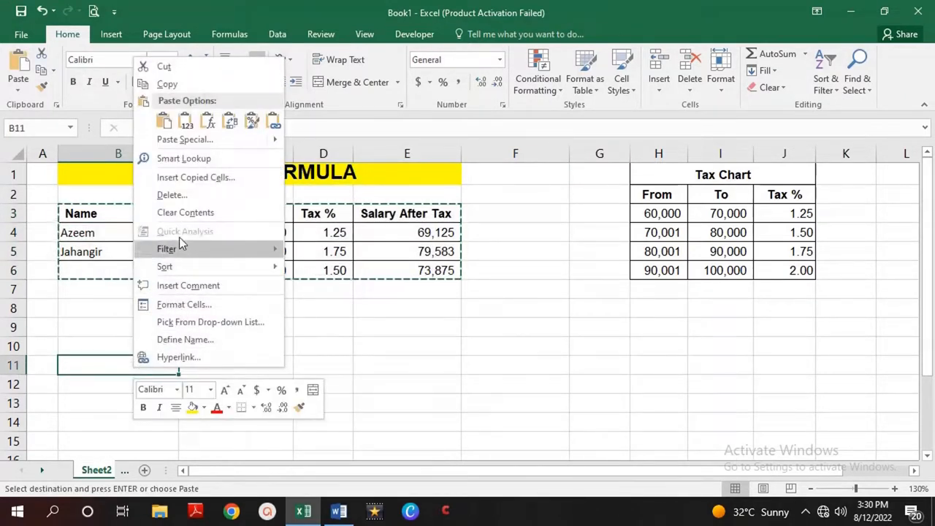
pyautogui.click(191, 139)
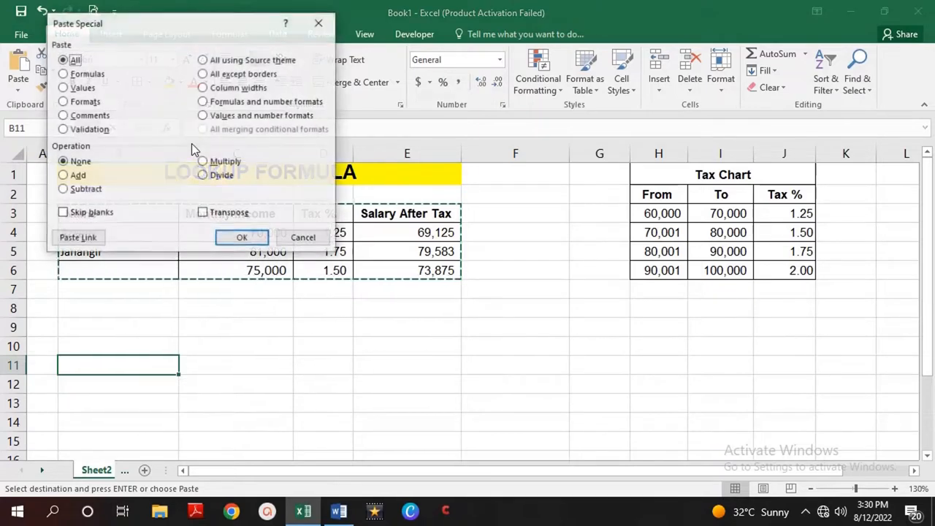
pyautogui.click(225, 217)
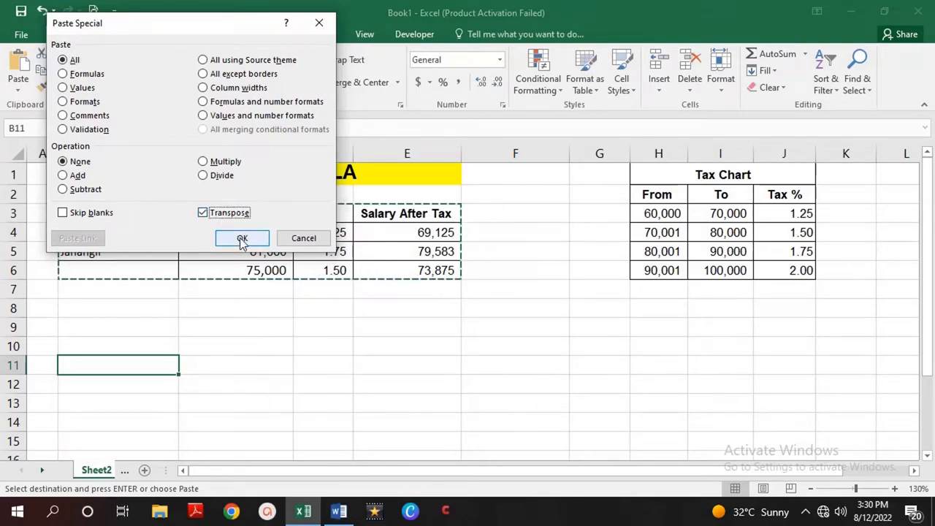
pyautogui.click(241, 239)
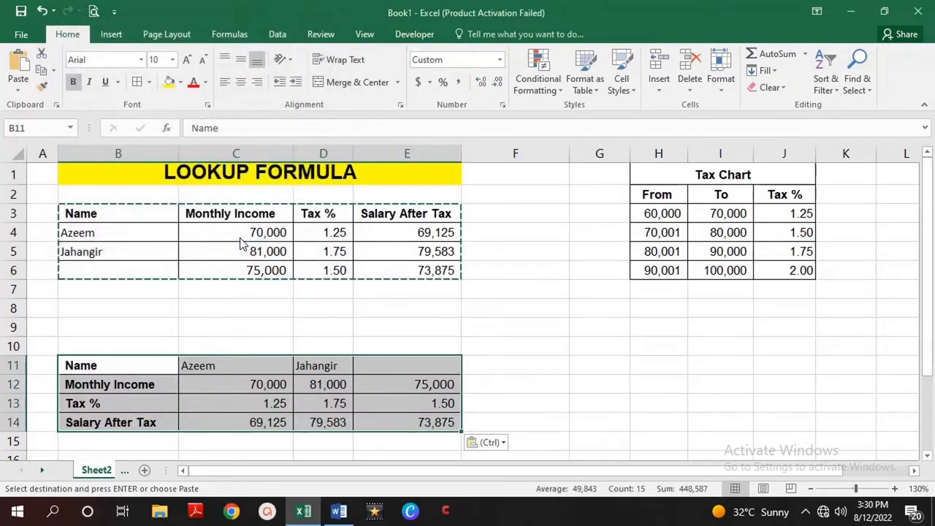
pyautogui.click(231, 379)
pyautogui.moveTo(252, 369); pyautogui.dragTo(369, 365)
# Copy the tax chart H1:J6 and paste it transposed, starting at cell H11.
pyautogui.moveTo(657, 175); pyautogui.dragTo(722, 266)
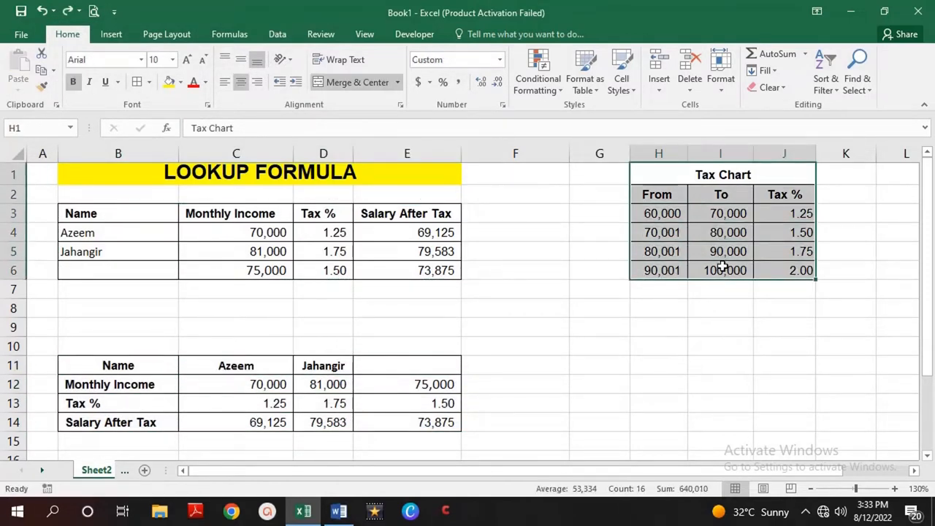
pyautogui.rightClick(779, 266)
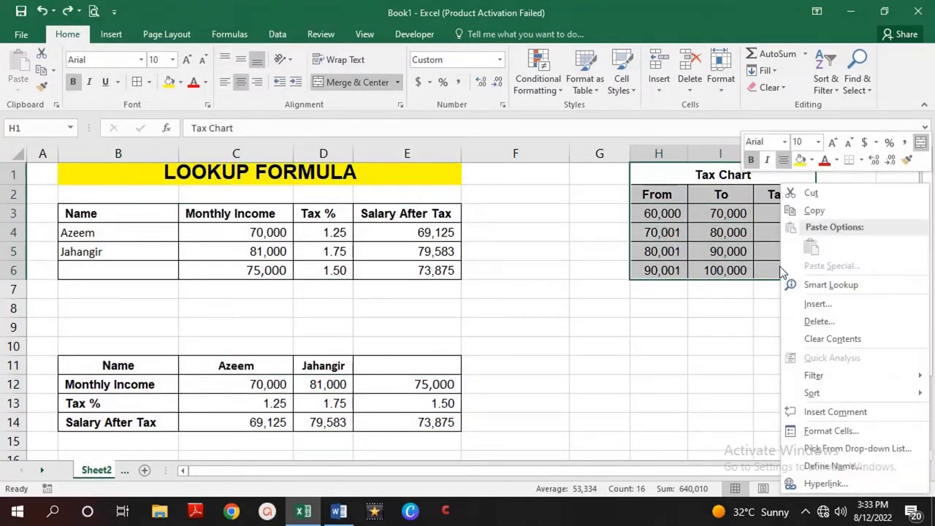
pyautogui.click(831, 213)
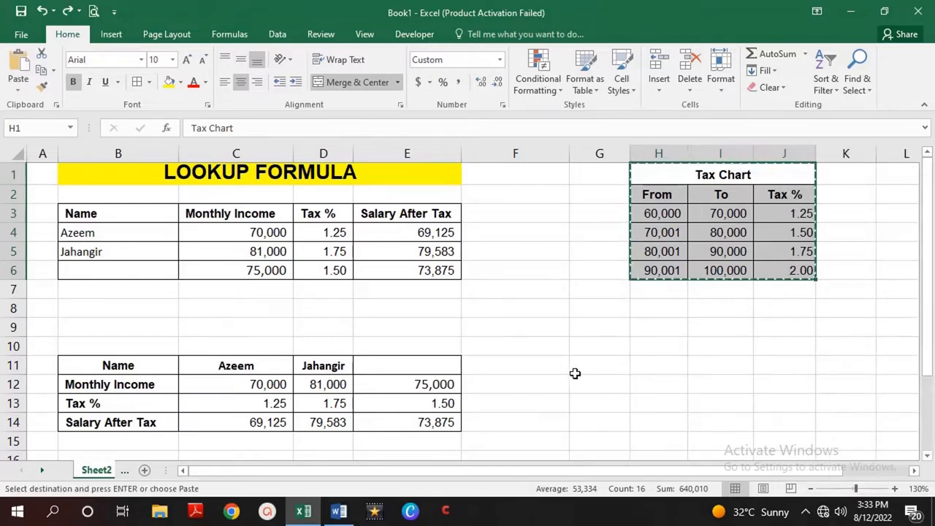
pyautogui.rightClick(643, 369)
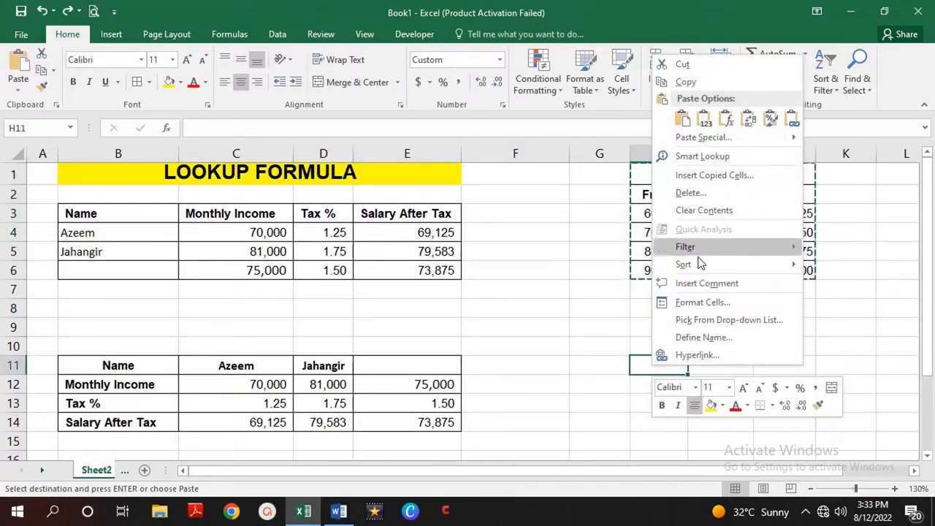
pyautogui.click(702, 137)
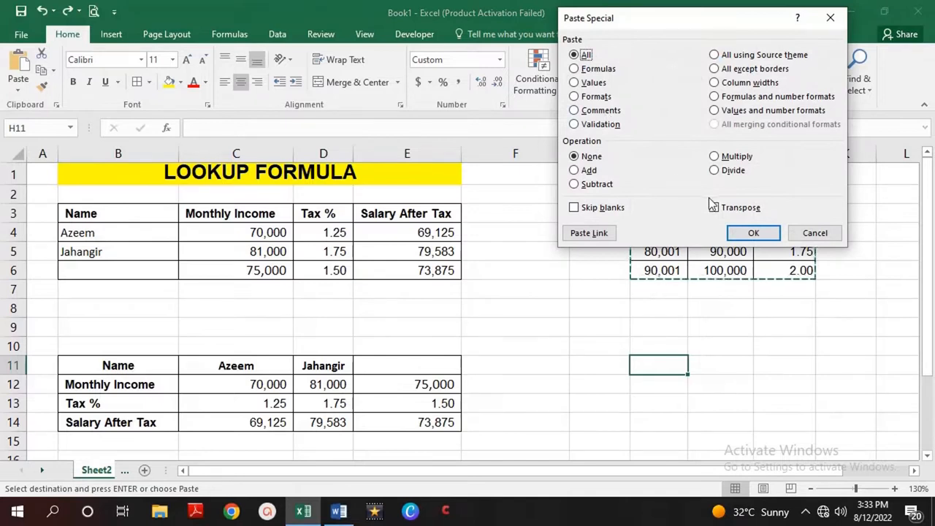
pyautogui.click(730, 210)
pyautogui.click(753, 232)
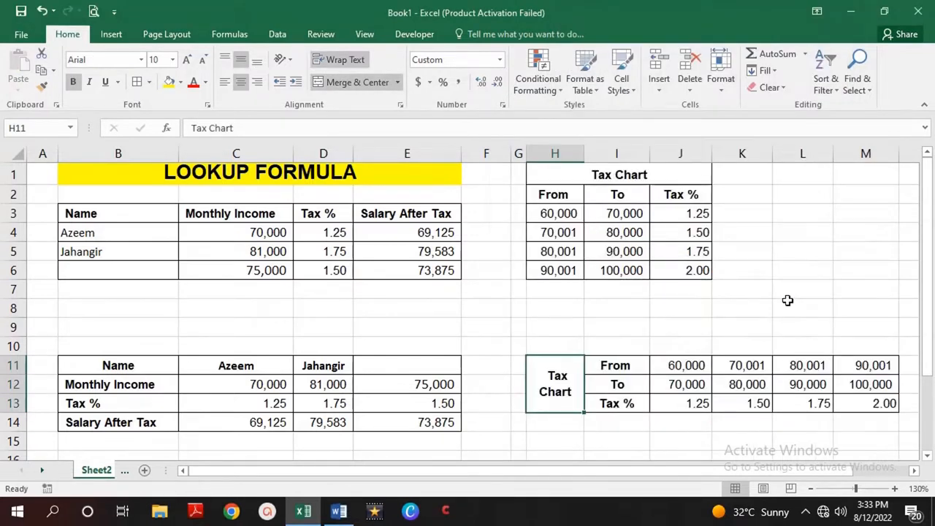
pyautogui.click(788, 301)
# Clear the Tax % cells C13:E13 and enter =LOOKUP(C12,$J$11:$M$13) in C13.
pyautogui.moveTo(262, 407); pyautogui.dragTo(388, 404)
pyautogui.press('Delete')
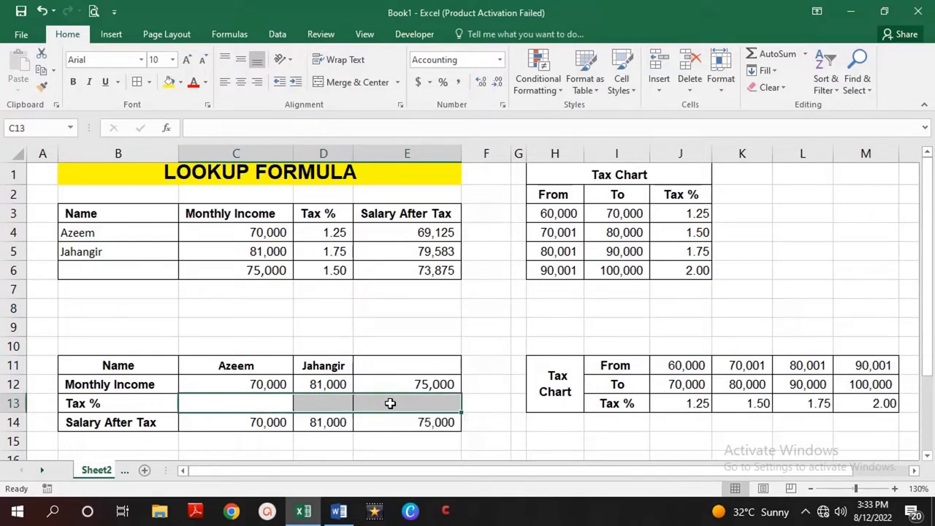
pyautogui.click(271, 402)
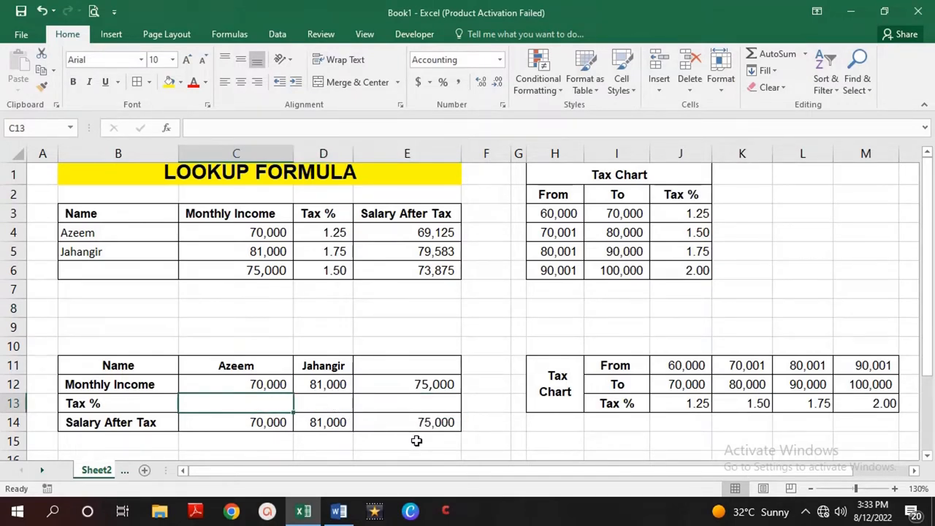
pyautogui.write('=look')
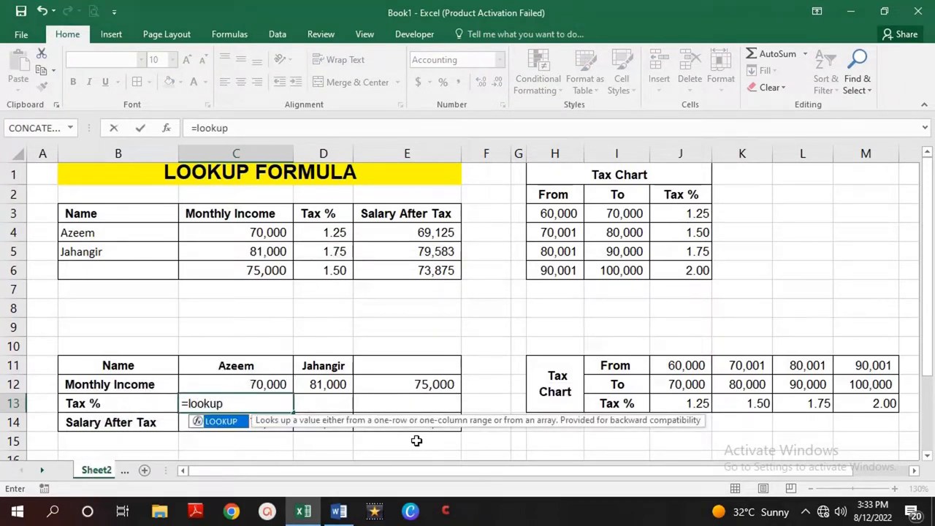
pyautogui.write('up')
pyautogui.press('Tab')
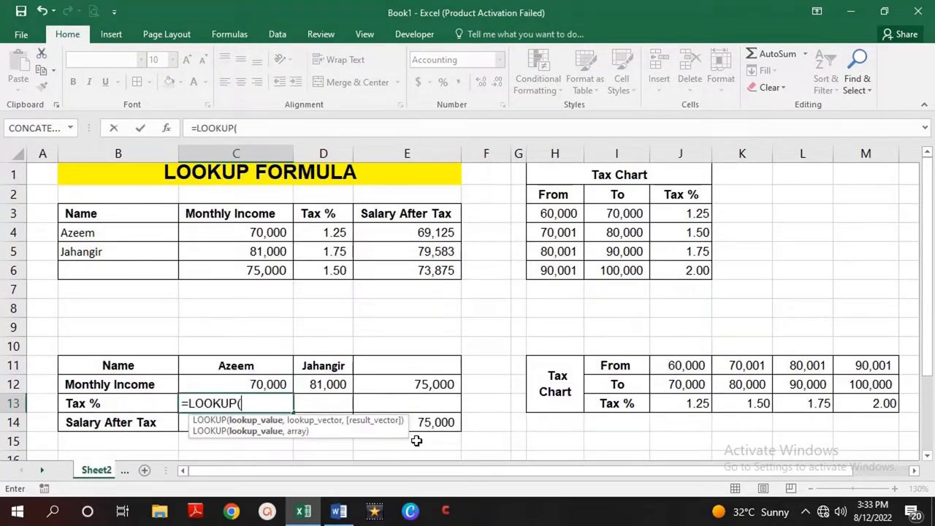
pyautogui.click(259, 386)
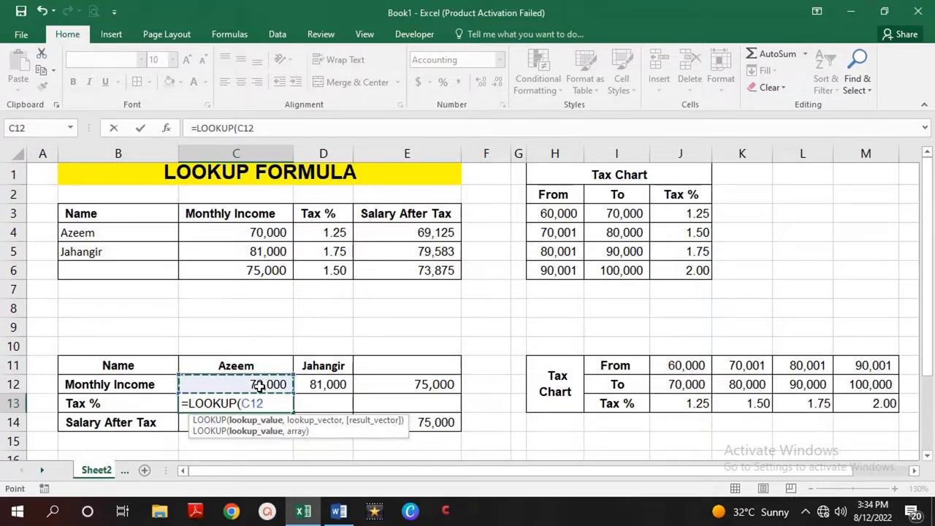
pyautogui.write(',')
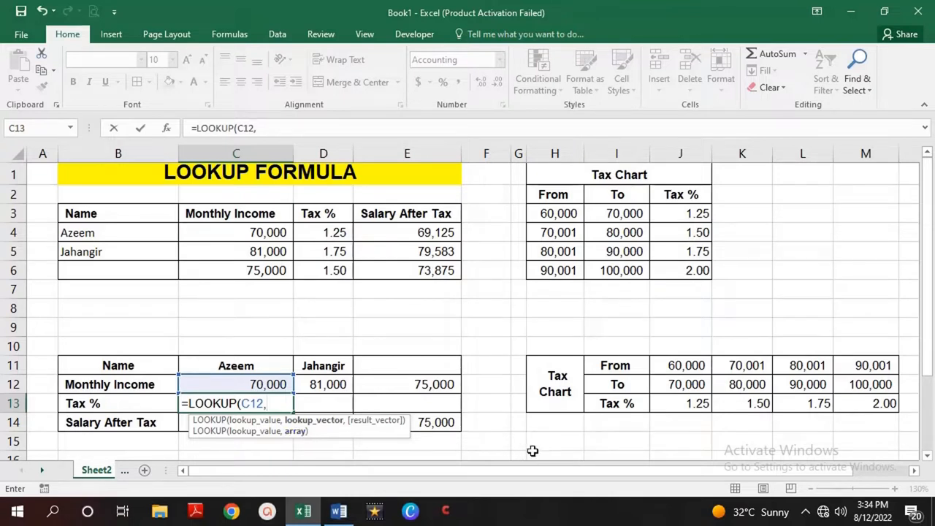
pyautogui.moveTo(683, 365); pyautogui.dragTo(837, 402)
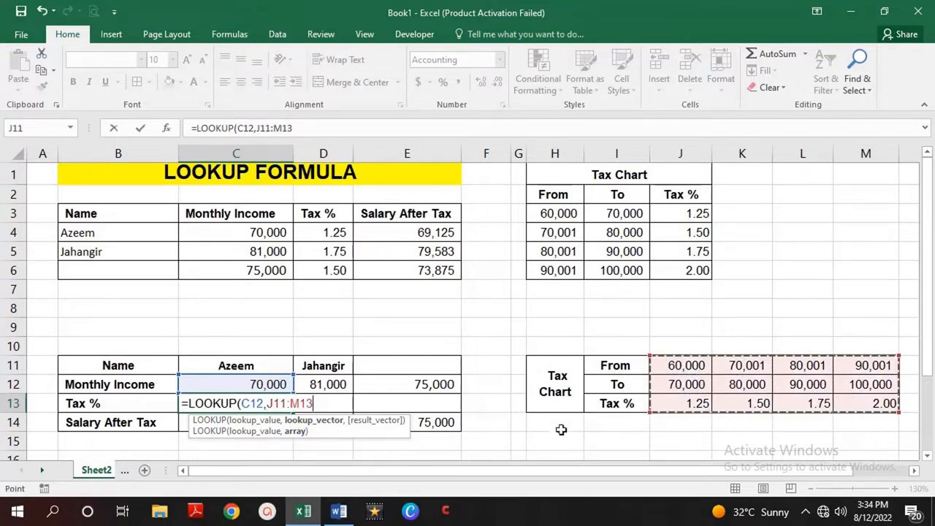
pyautogui.press('F4')
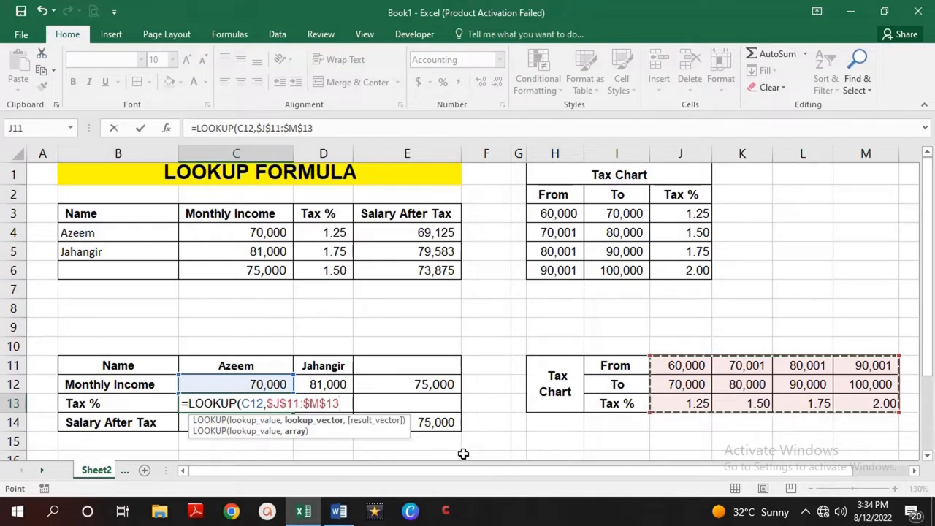
pyautogui.write(')')
pyautogui.press('Return')
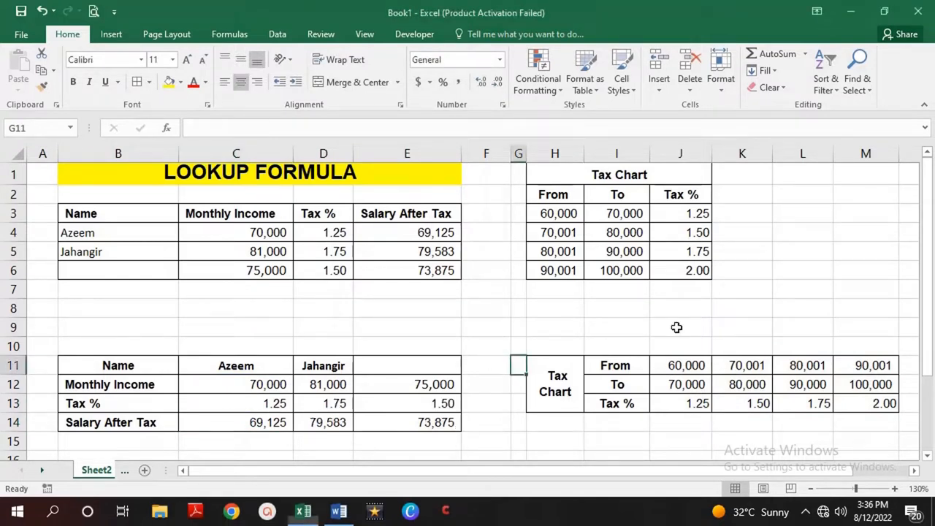
# Clear the Tax % formulas from D4:D6 in the original salary table.
pyautogui.click(342, 231)
pyautogui.moveTo(342, 231); pyautogui.dragTo(334, 267)
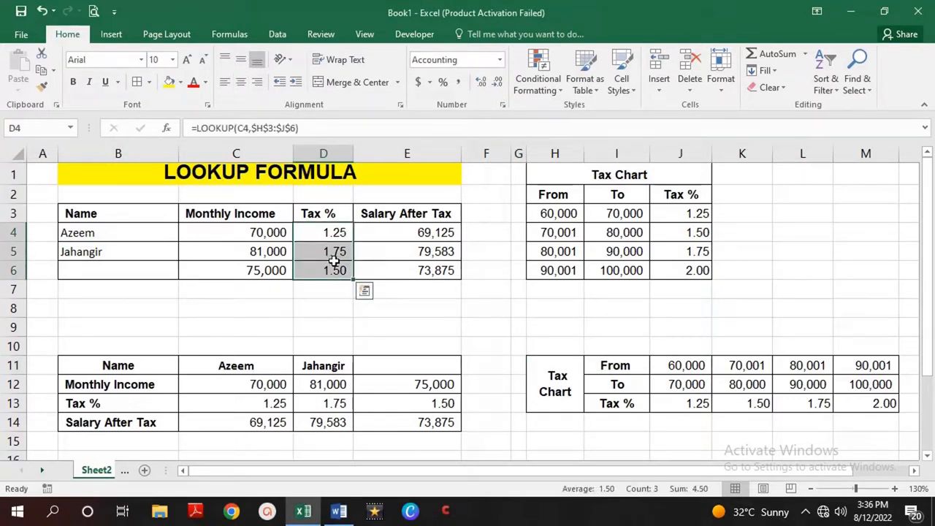
pyautogui.press('Delete')
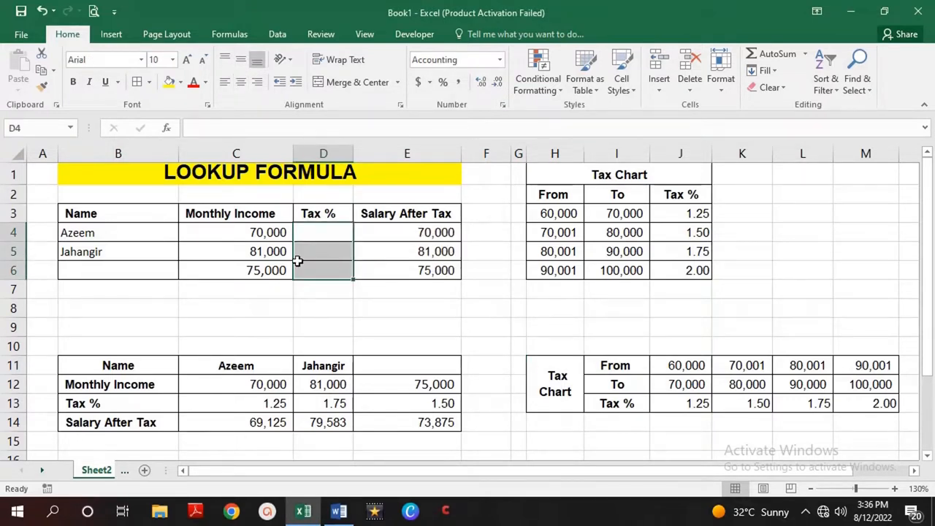
# Enter =LOOKUP(C4,$H$3:$I$6,$J$3:$J$6) in the Tax % cell D4 of the original salary table.
pyautogui.click(319, 236)
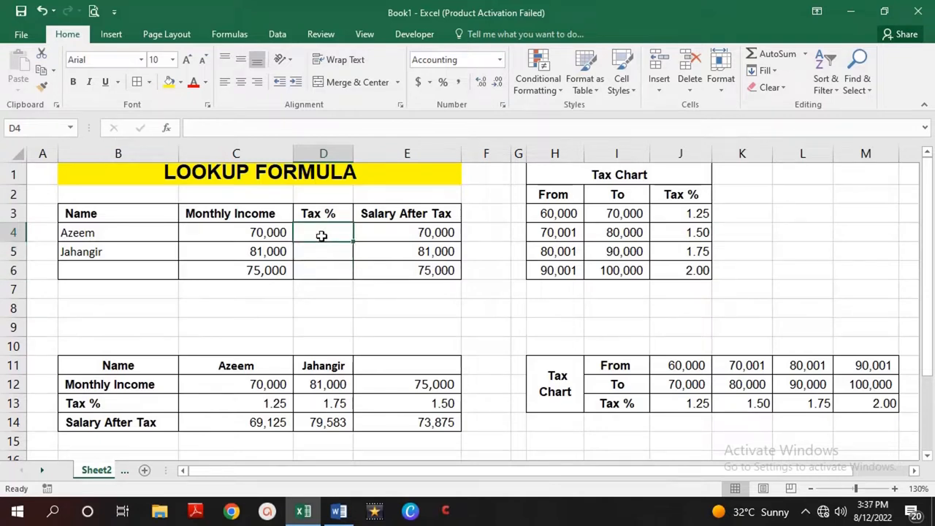
pyautogui.write('=lookup')
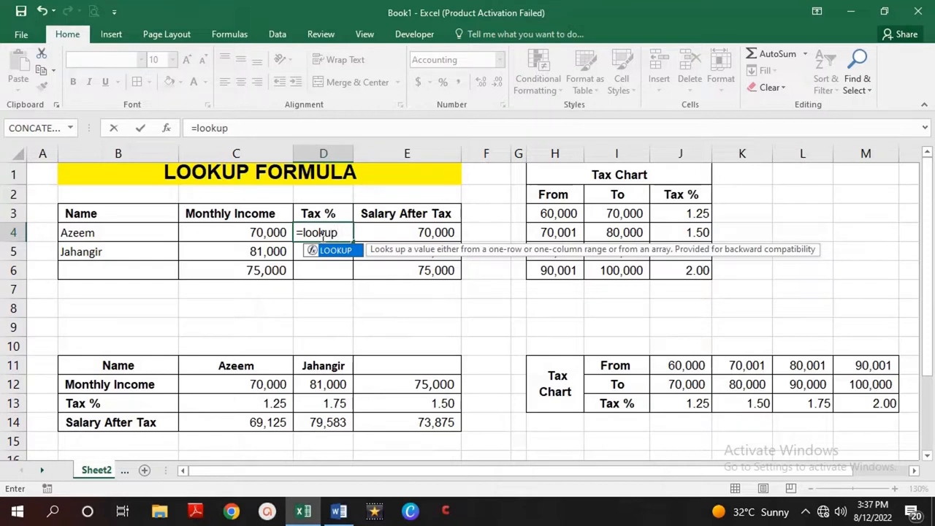
pyautogui.write('(')
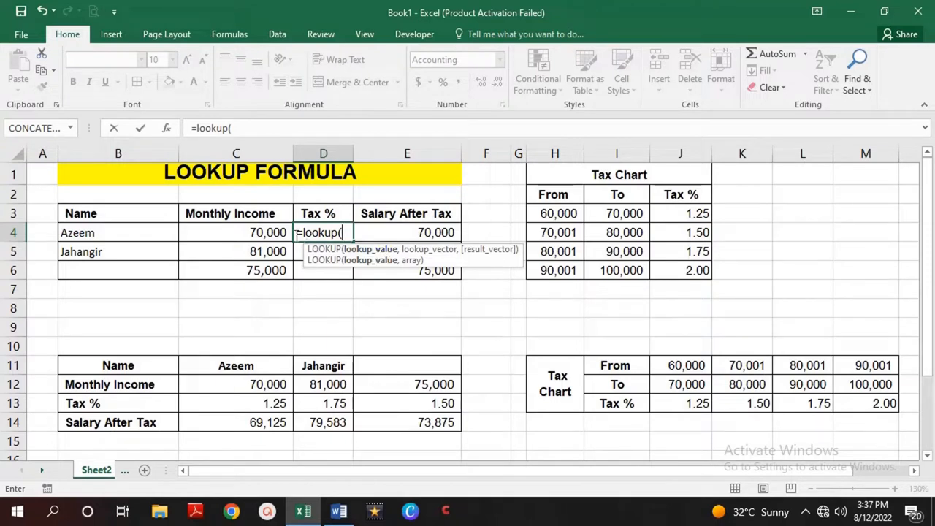
pyautogui.click(267, 232)
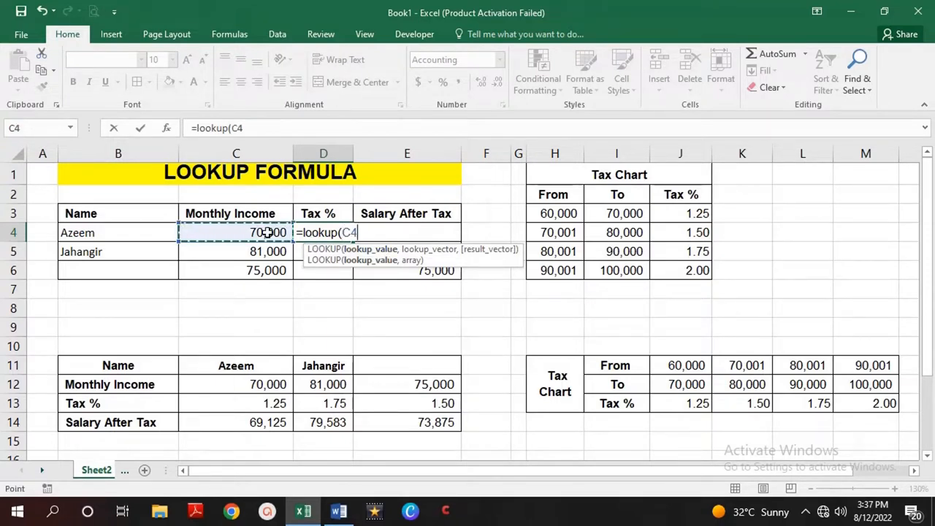
pyautogui.write(',')
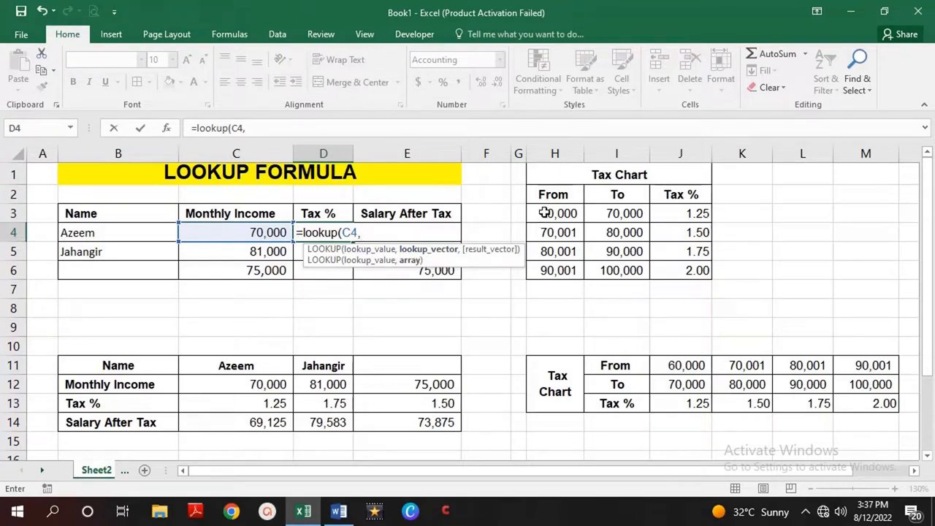
pyautogui.moveTo(544, 212); pyautogui.dragTo(607, 267)
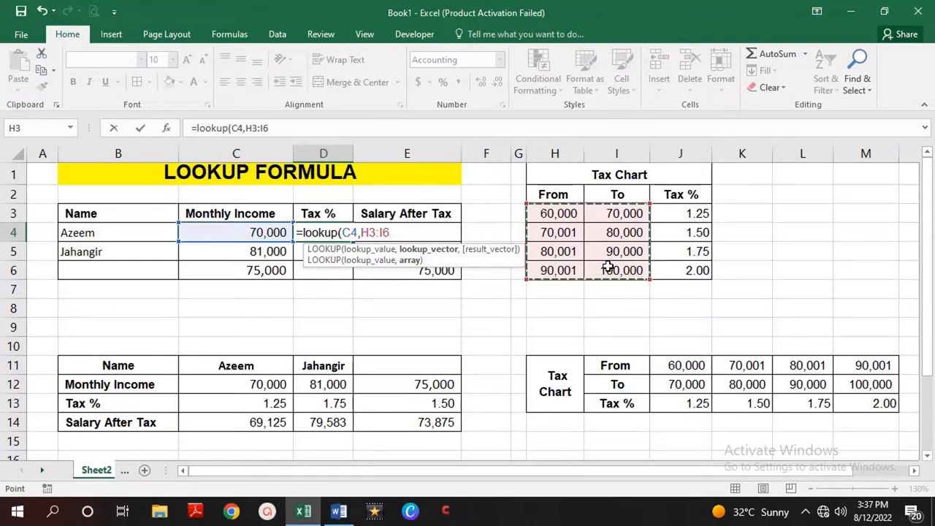
pyautogui.press('F4')
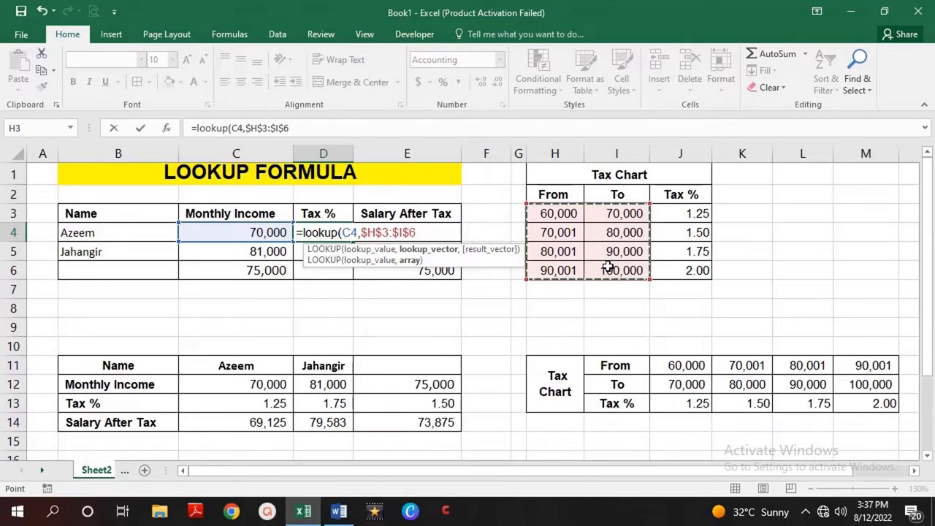
pyautogui.write(',')
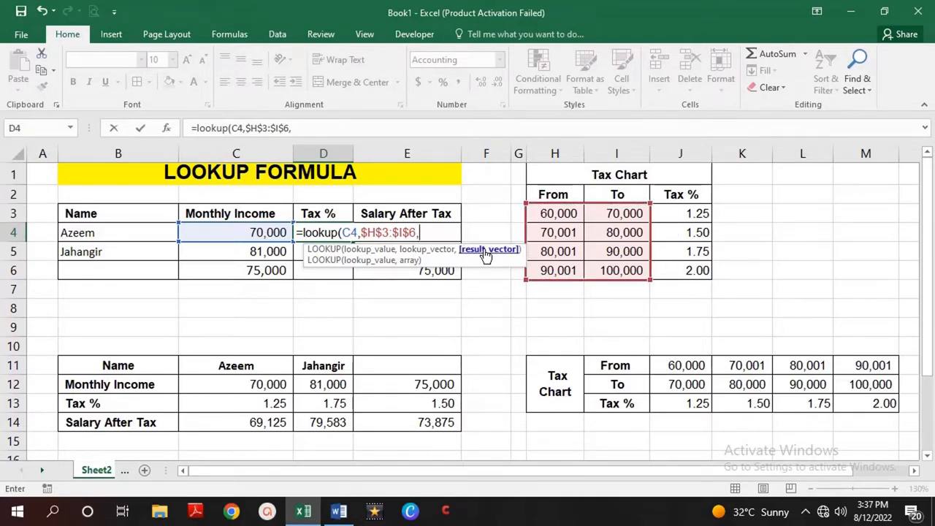
pyautogui.moveTo(670, 213); pyautogui.dragTo(675, 264)
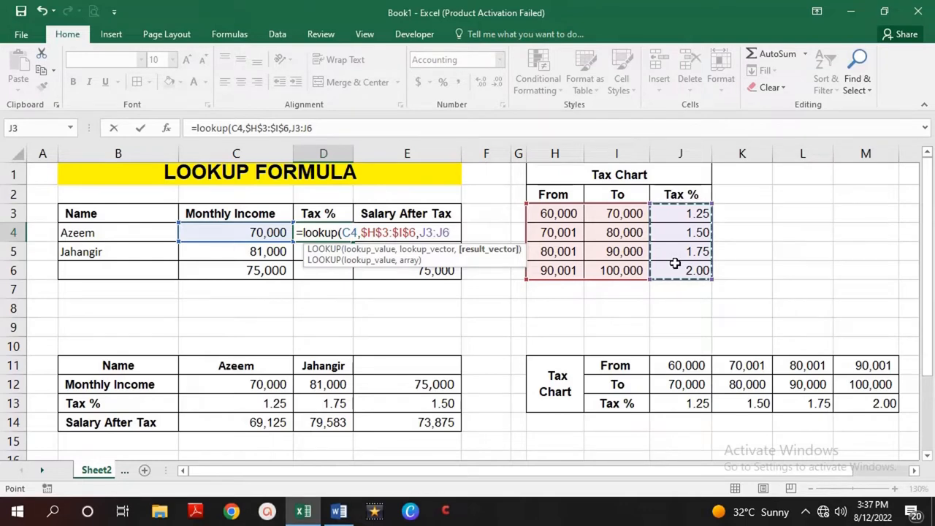
pyautogui.press('F4')
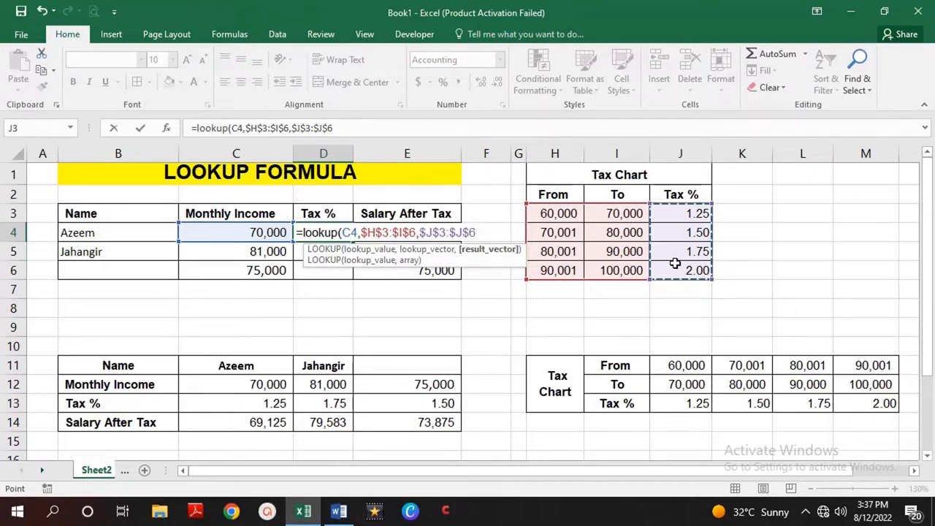
pyautogui.write(')')
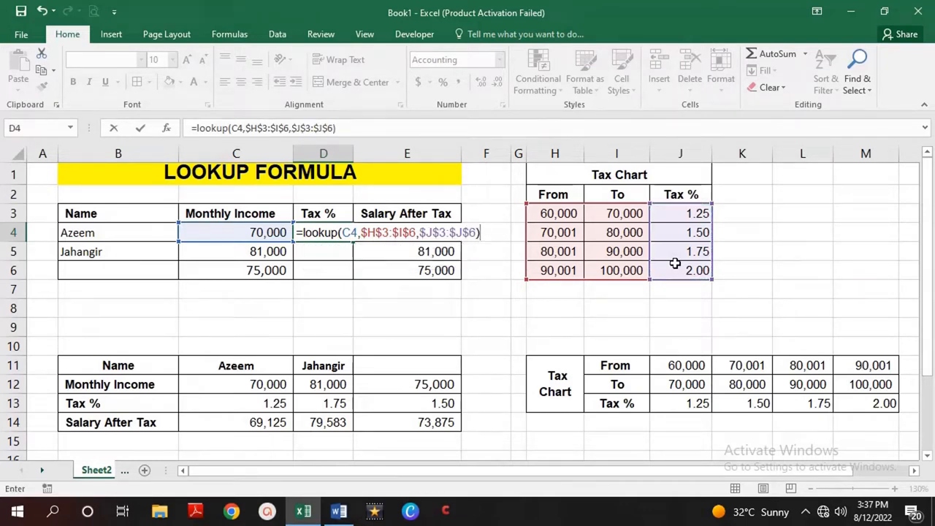
pyautogui.press('Return')
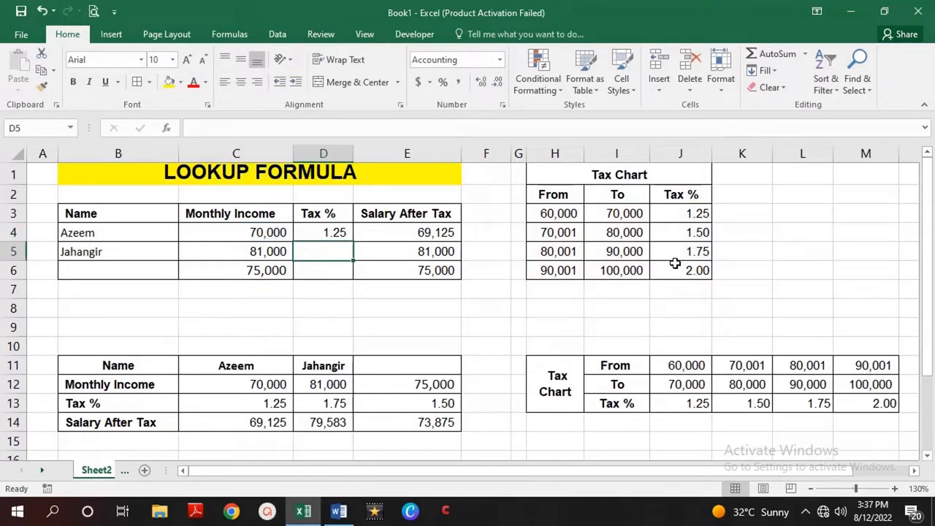
# Select the Tax % cells D4:D6 in the original salary table, starting from the formula cell.
pyautogui.press('Up')
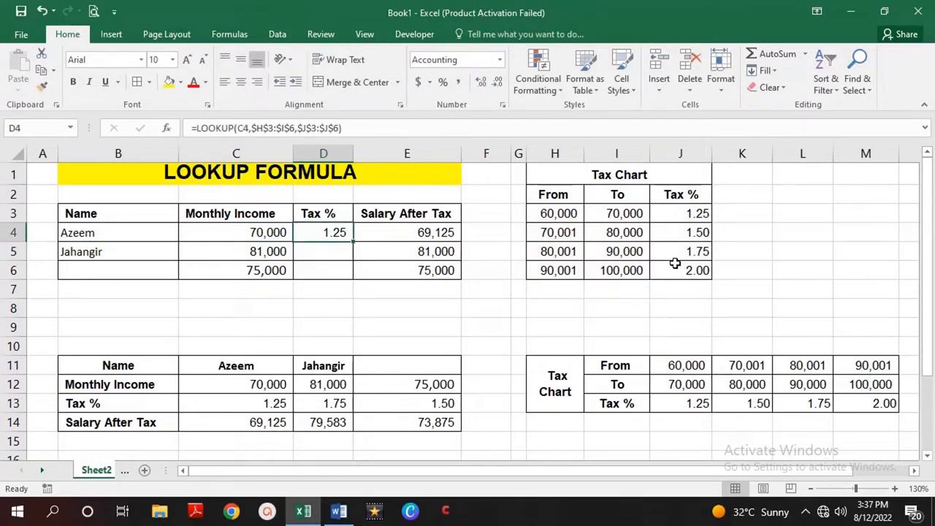
pyautogui.hotkey('shift', 'Down')
pyautogui.hotkey('shift', 'Down')
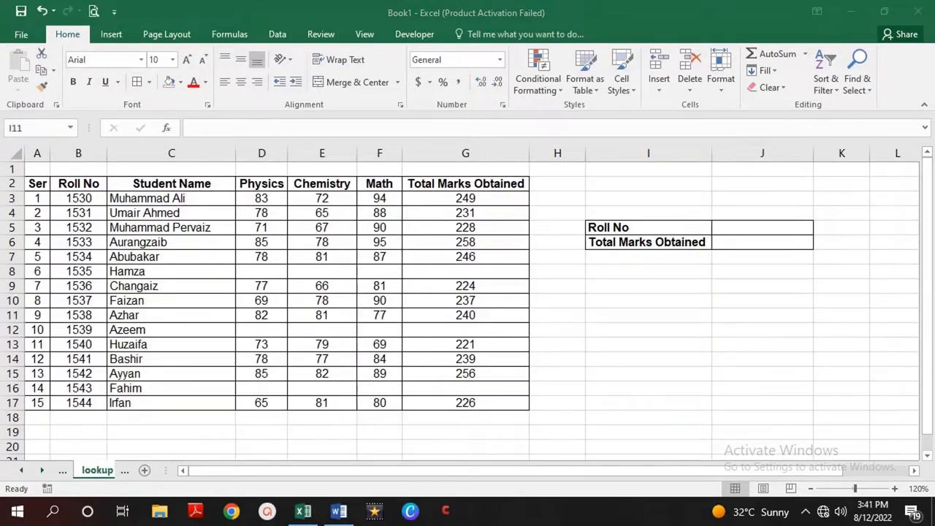
# Highlight the student marks table A2:G17 on the lookup sheet to review its extent.
pyautogui.click(52, 185)
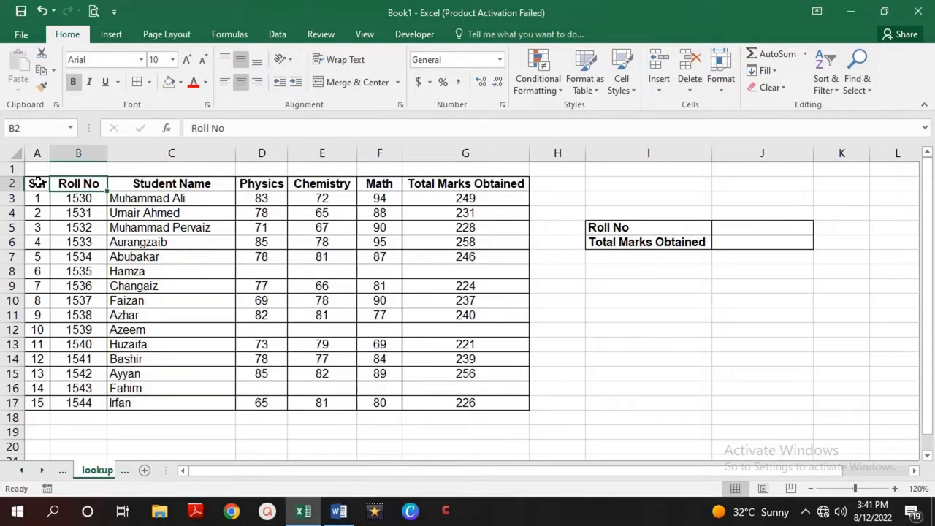
pyautogui.moveTo(37, 183)
pyautogui.mouseDown()
pyautogui.moveTo(300, 328)
pyautogui.moveTo(503, 406)
pyautogui.mouseUp()
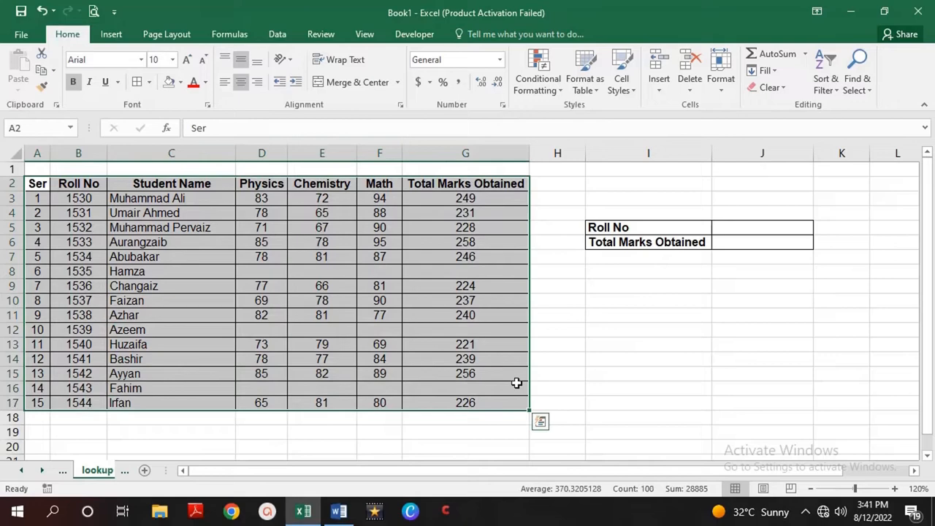
pyautogui.click(715, 385)
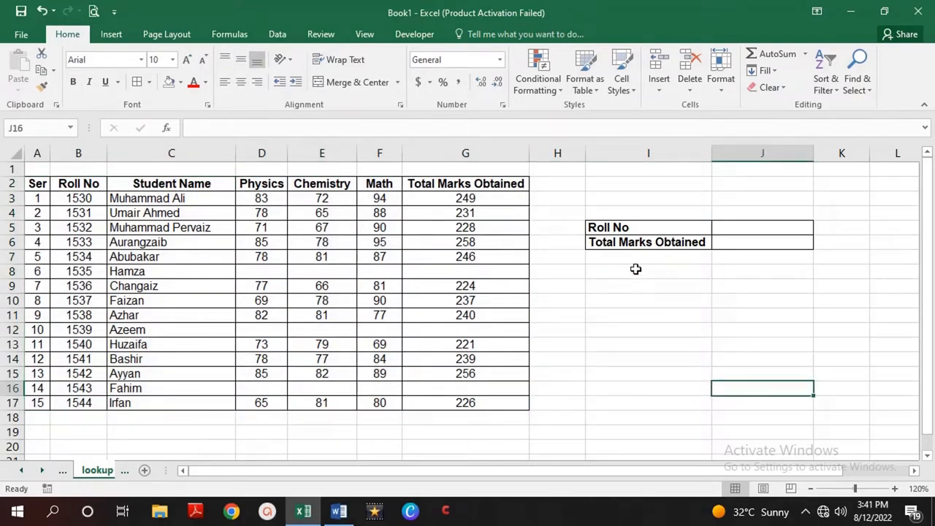
# Enter =LOOKUP(J5,$B$3:$G$17) in the Total Marks Obtained cell J6, and select the Roll No cell J5.
pyautogui.click(743, 228)
pyautogui.click(747, 243)
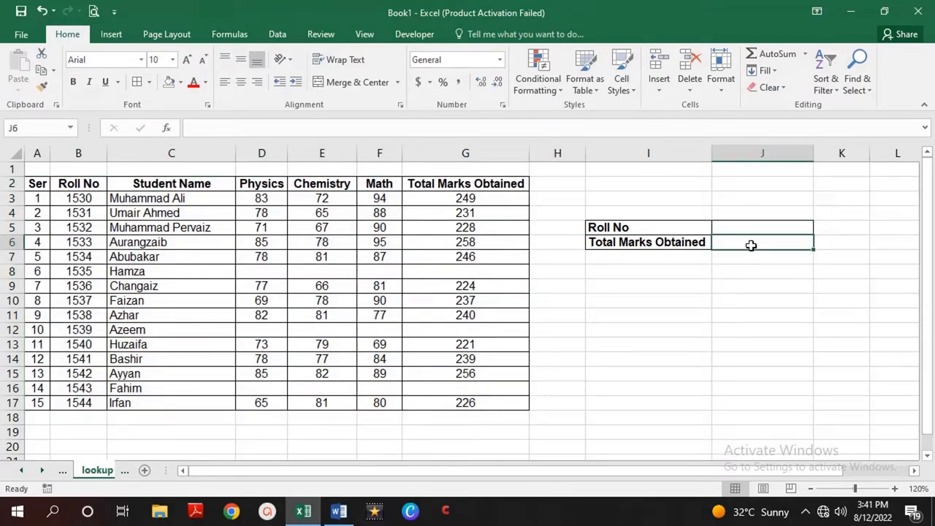
pyautogui.write('=')
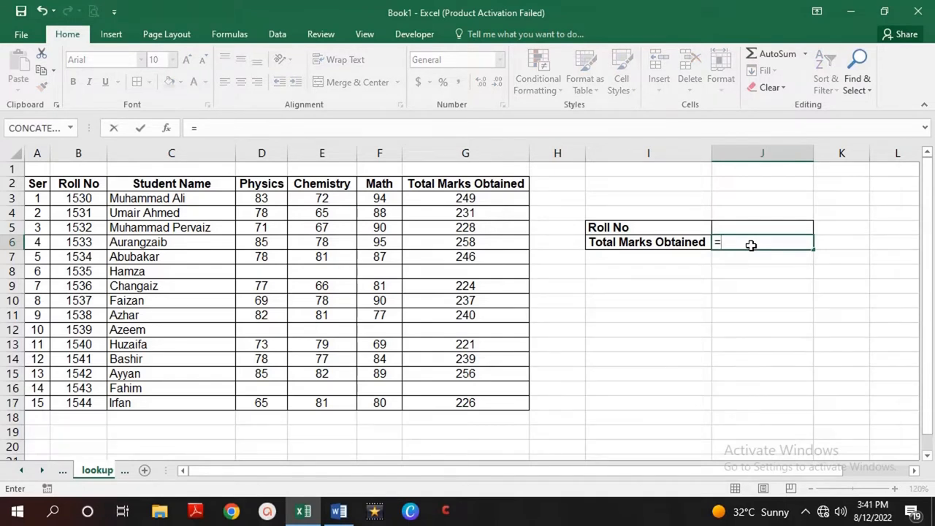
pyautogui.write('lookup')
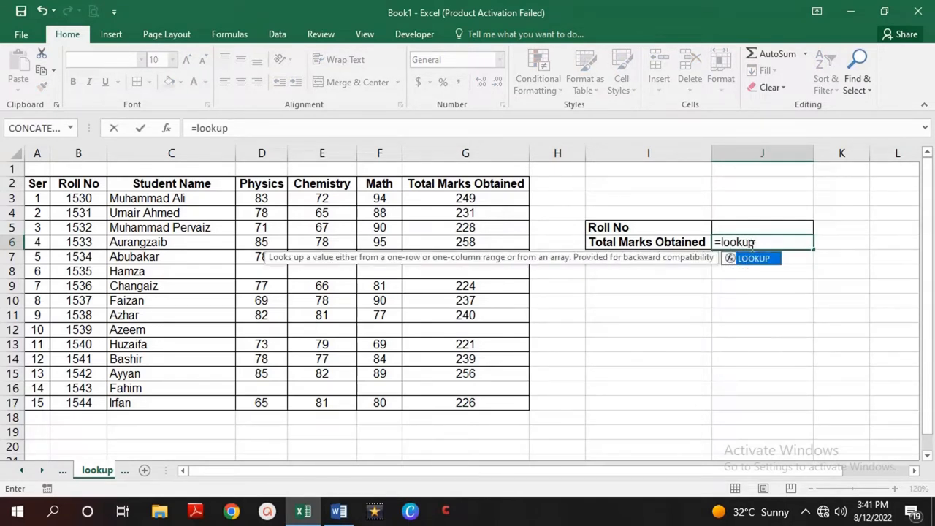
pyautogui.write('(')
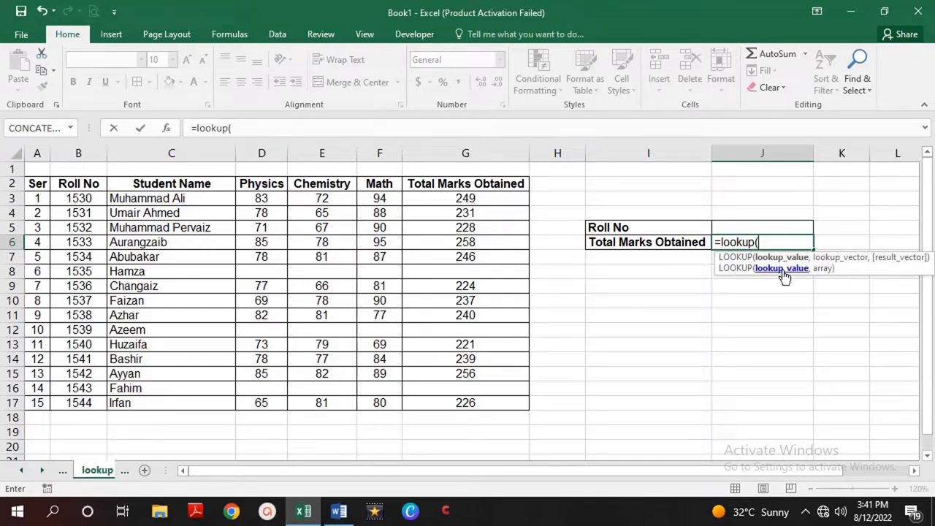
pyautogui.click(775, 229)
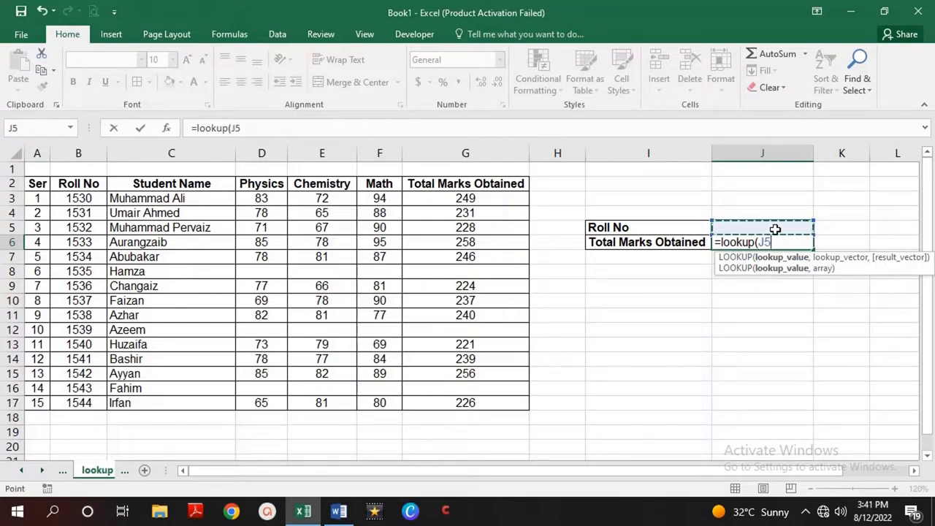
pyautogui.write(',')
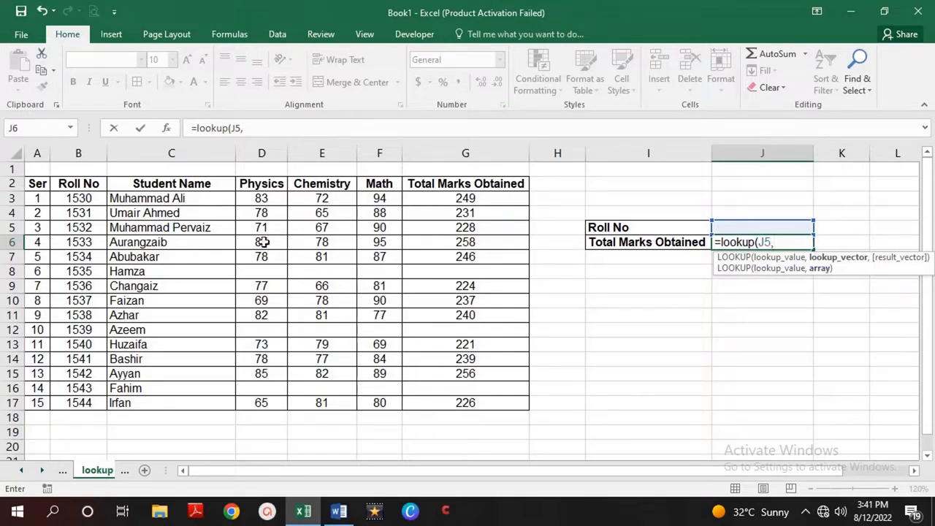
pyautogui.click(80, 198)
pyautogui.moveTo(80, 198); pyautogui.dragTo(441, 397)
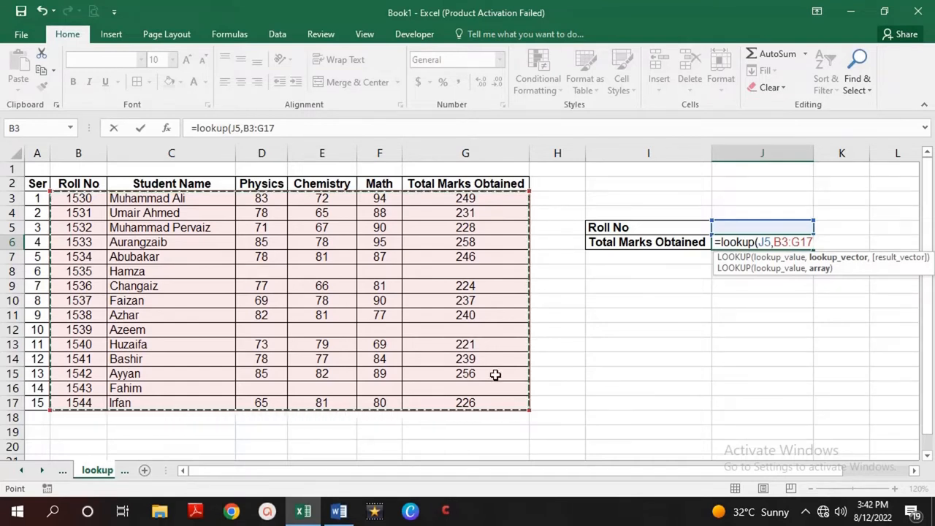
pyautogui.press('F4')
pyautogui.write(')')
pyautogui.press('Return')
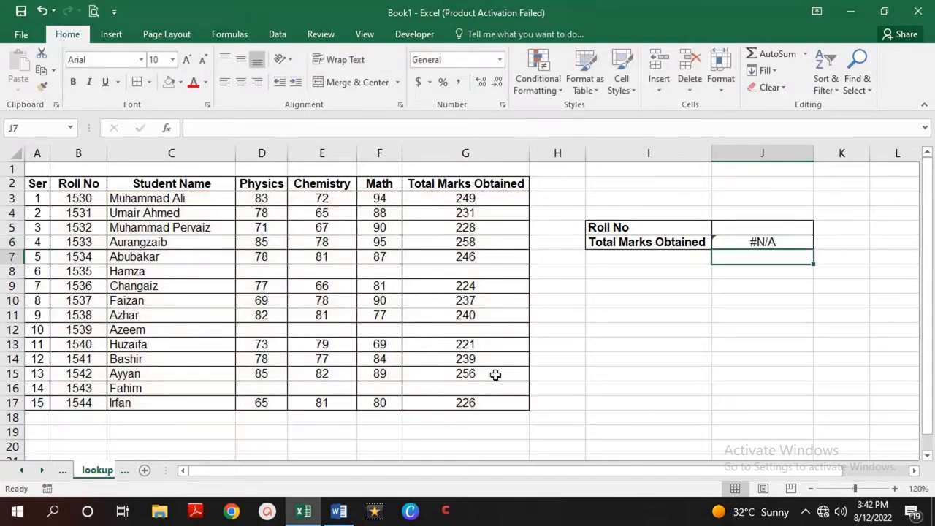
pyautogui.press('Up')
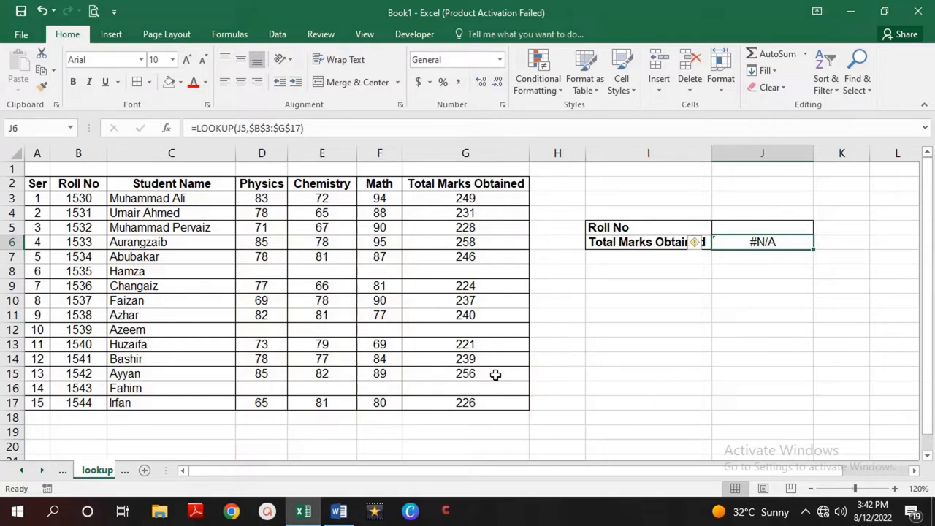
pyautogui.press('Up')
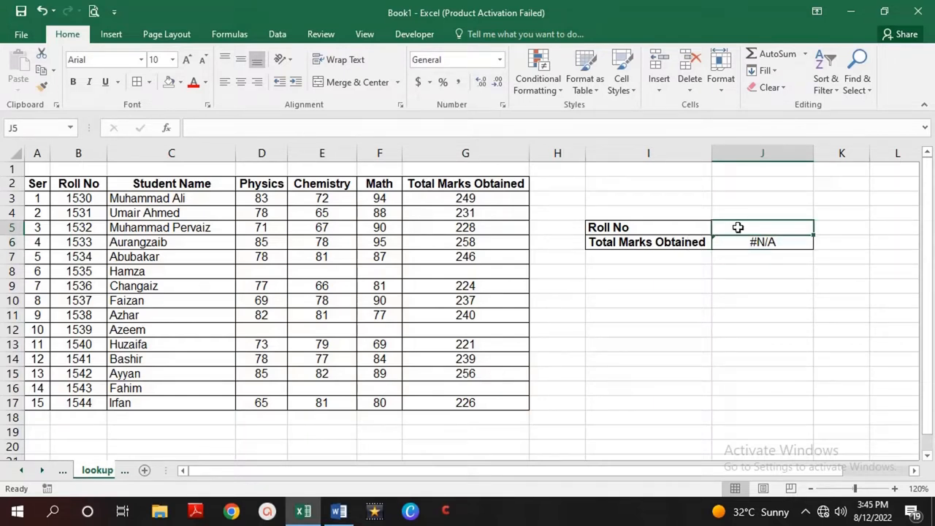
# Enter the roll number of the student with serial 4 in J5 and compare the looked-up total with that table row.
pyautogui.write('1533')
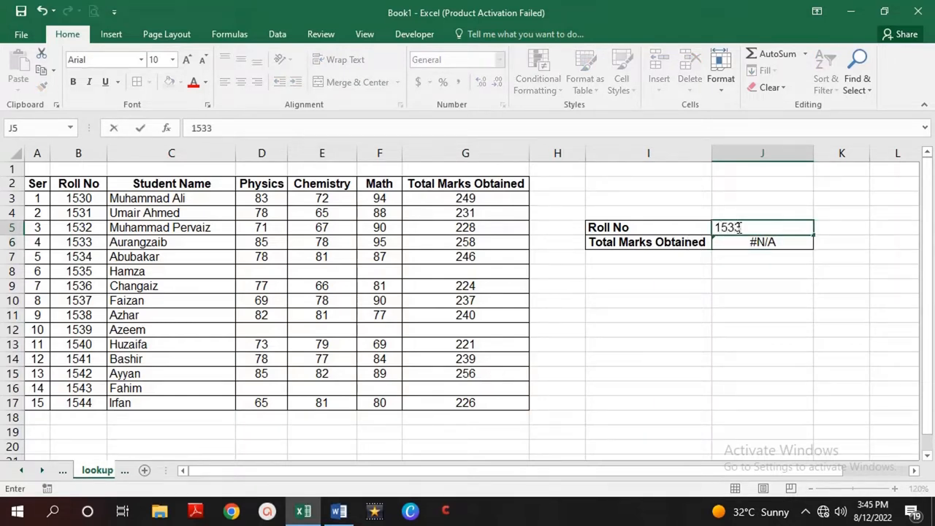
pyautogui.press('Return')
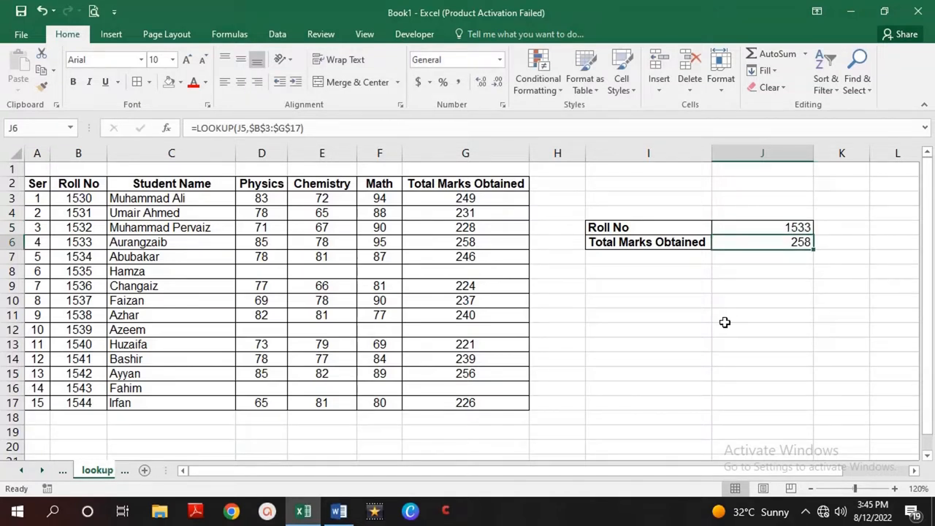
pyautogui.click(40, 244)
pyautogui.moveTo(40, 245); pyautogui.dragTo(470, 249)
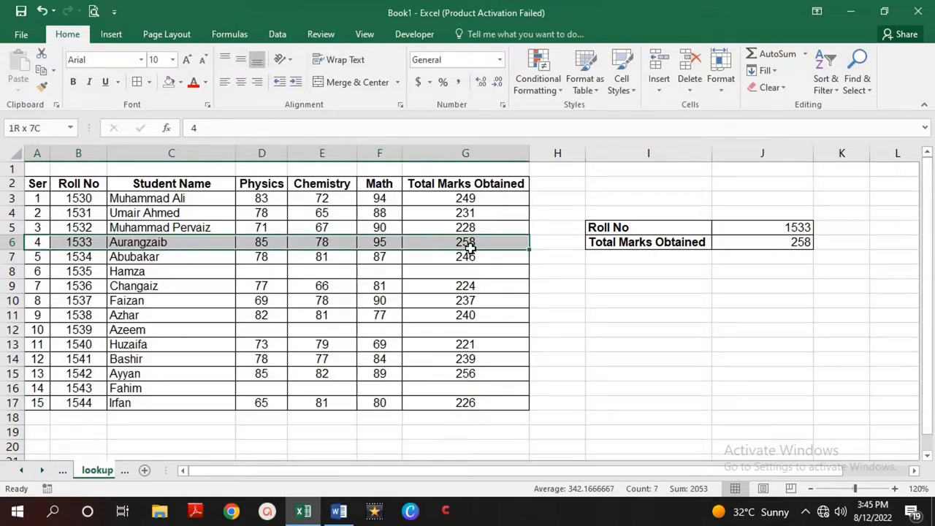
pyautogui.click(759, 306)
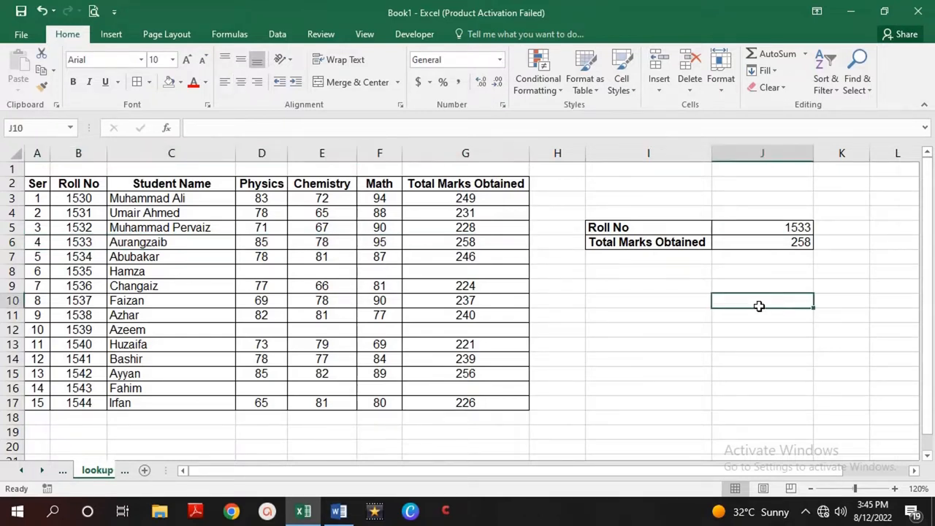
# Replace the roll number in J5 with that of the student with serial 15 and compare the looked-up total with row 17.
pyautogui.click(784, 231)
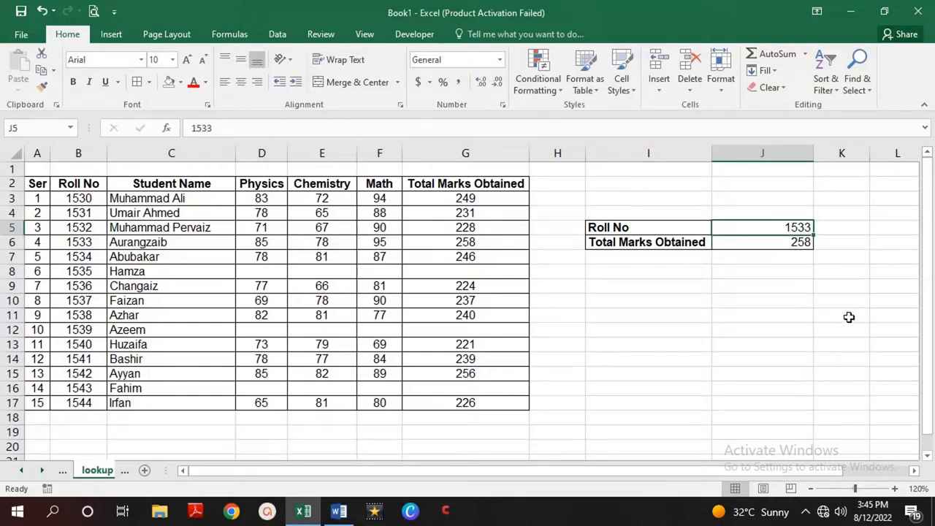
pyautogui.press('Delete')
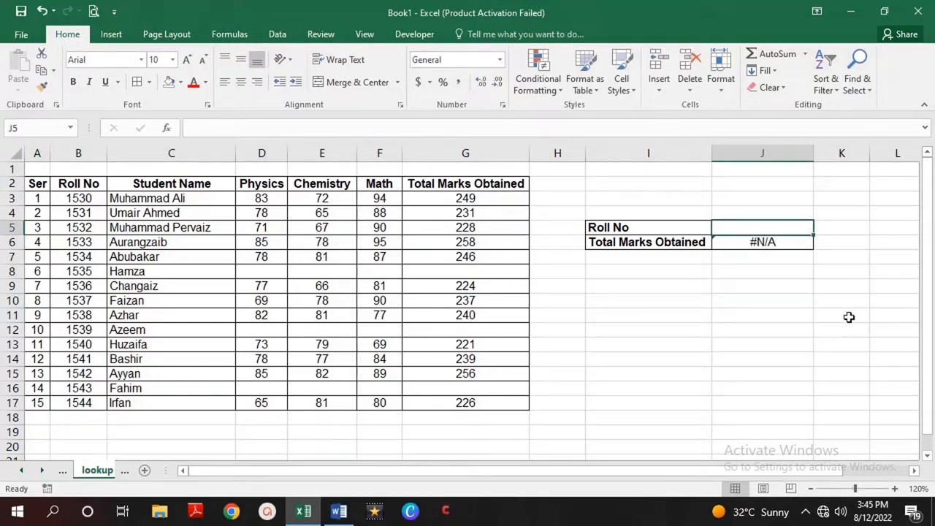
pyautogui.write('1544')
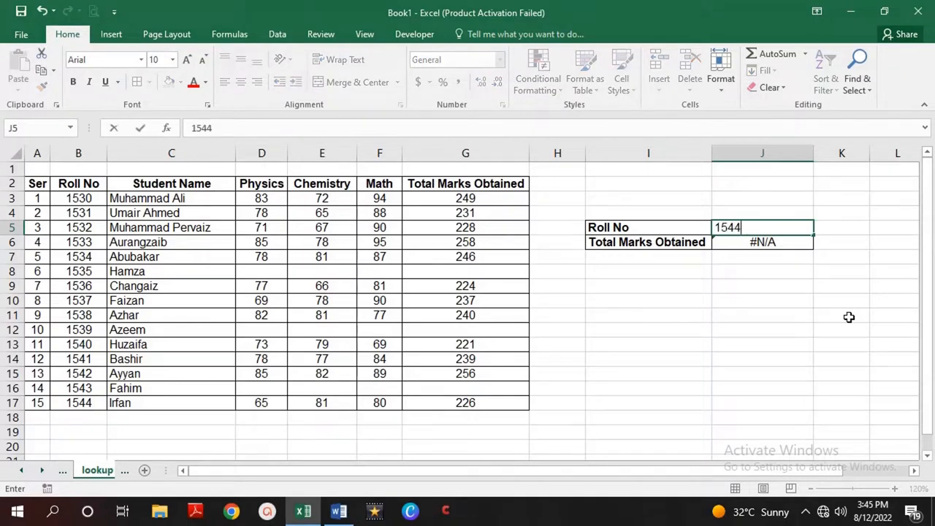
pyautogui.press('Return')
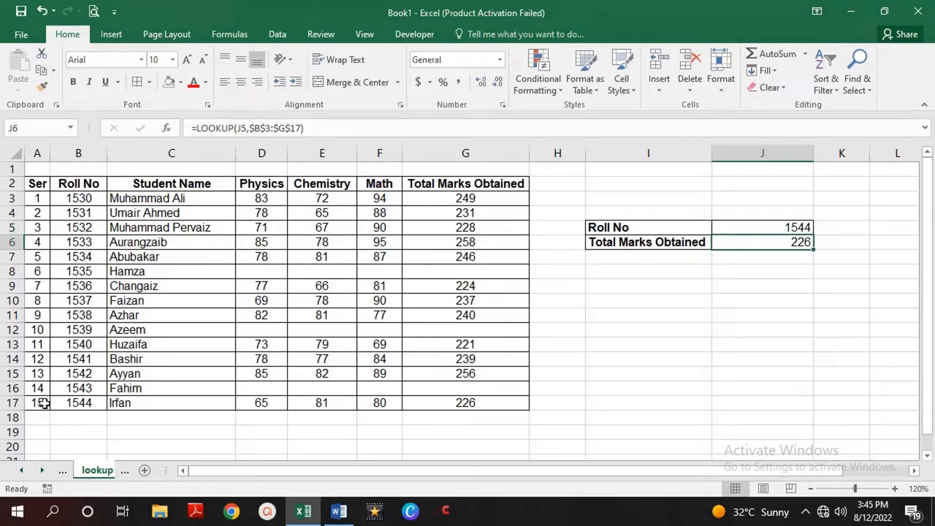
pyautogui.moveTo(42, 402); pyautogui.dragTo(442, 394)
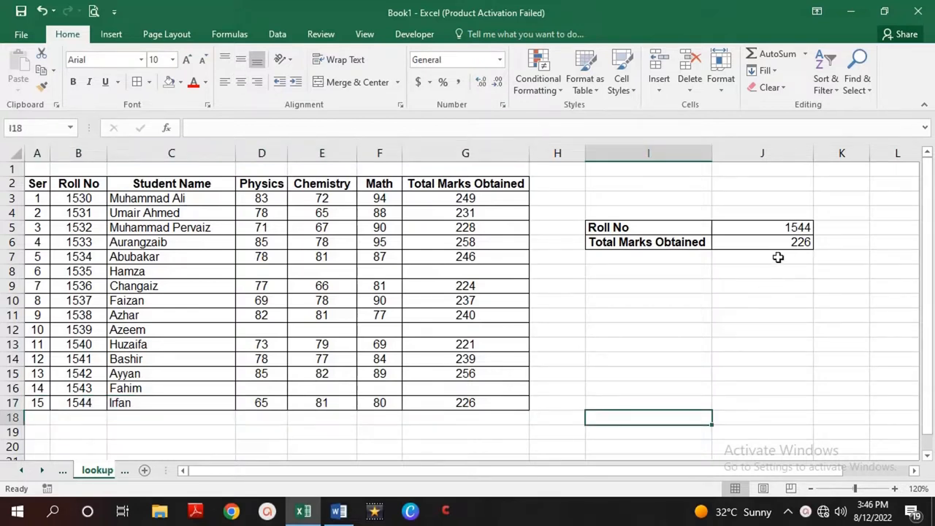
# Replace the formula in J6 with =LOOKUP(J5,B3:B17,G3:G17) and check its result against row 17 of the table.
pyautogui.click(777, 246)
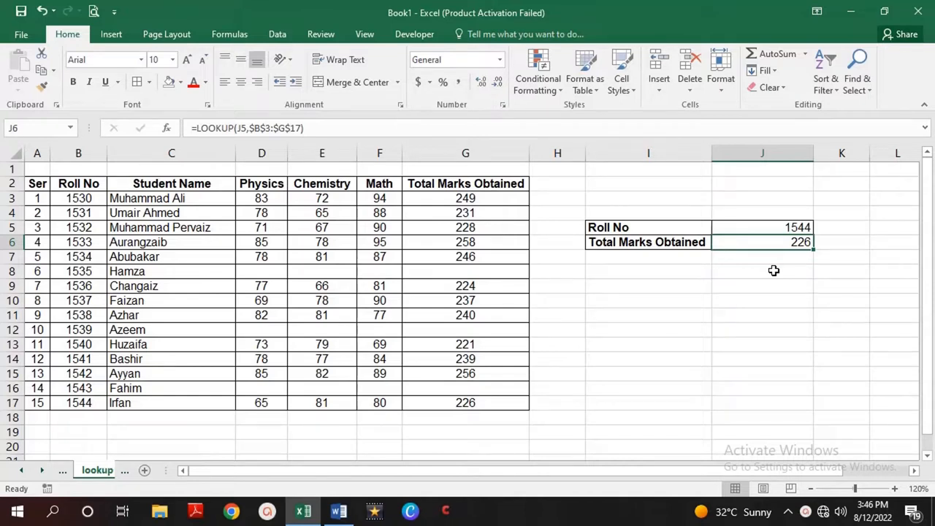
pyautogui.press('Delete')
pyautogui.write('=look')
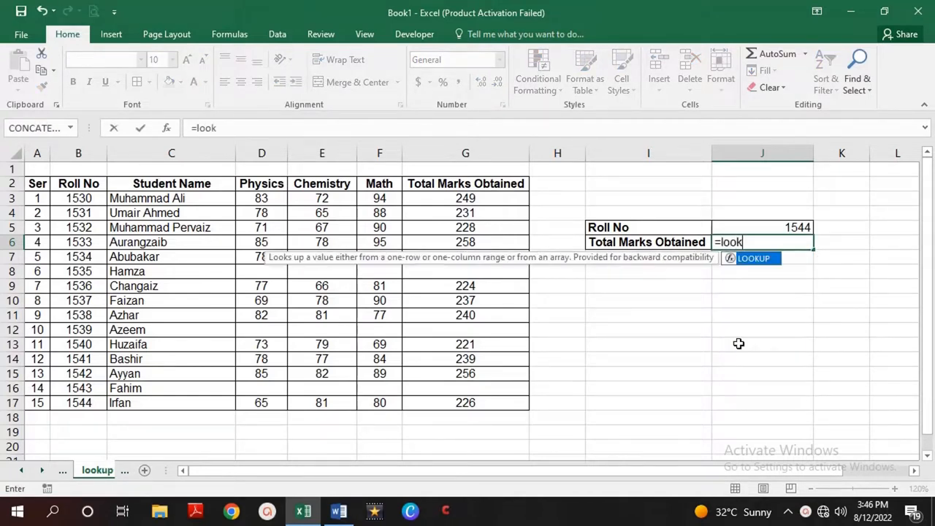
pyautogui.write('up(')
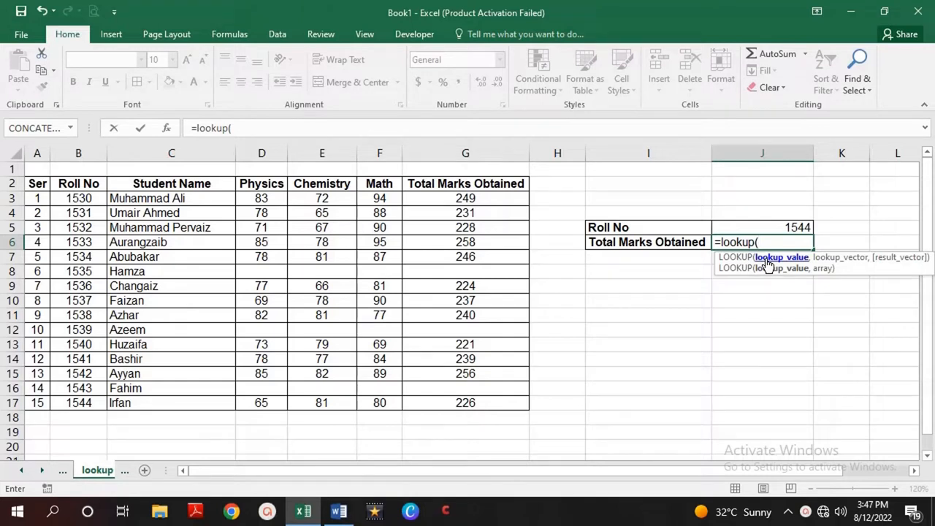
pyautogui.click(773, 228)
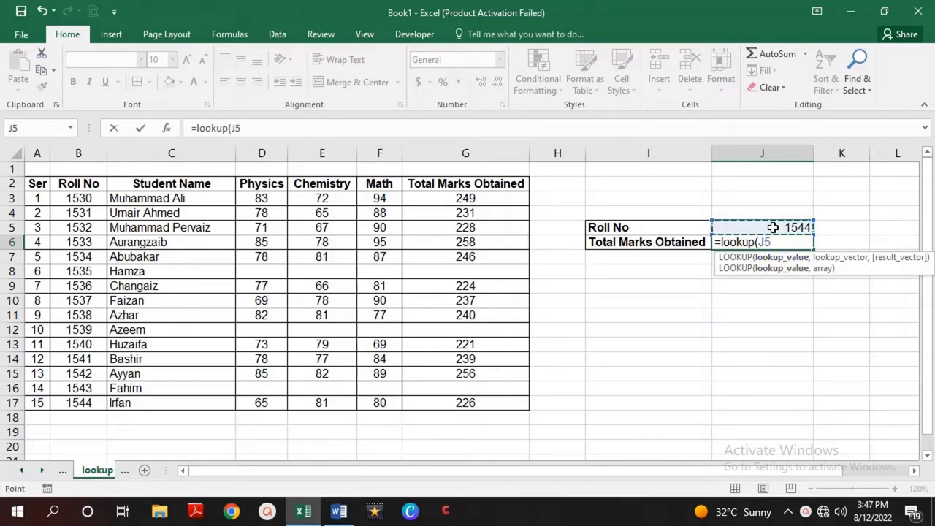
pyautogui.write(',')
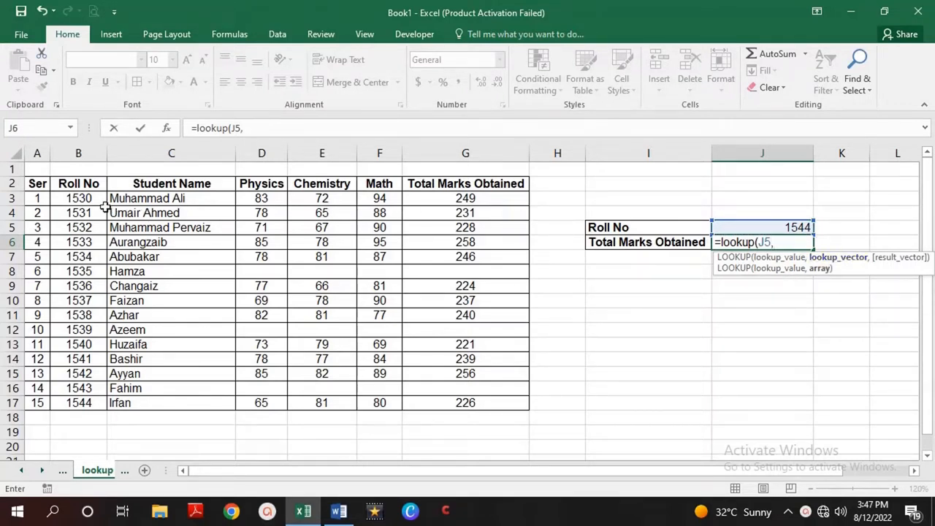
pyautogui.moveTo(77, 198); pyautogui.dragTo(65, 403)
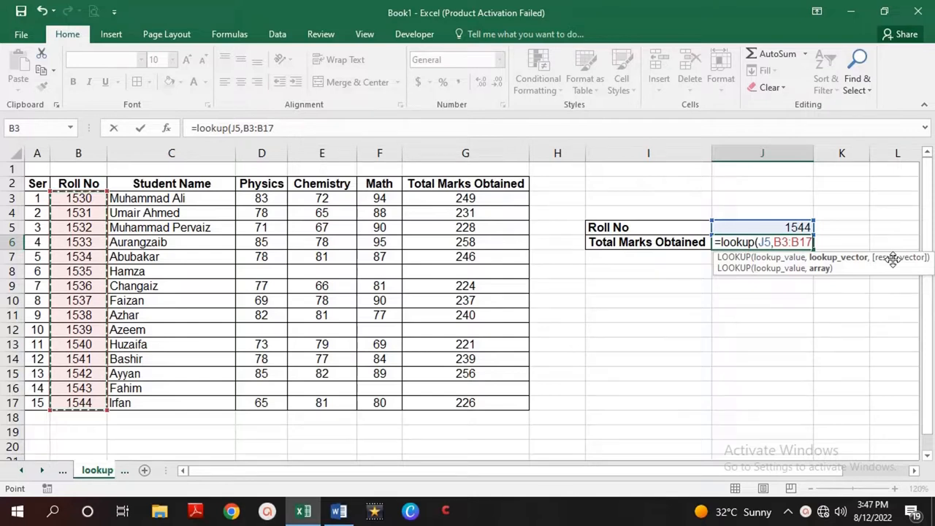
pyautogui.write(',')
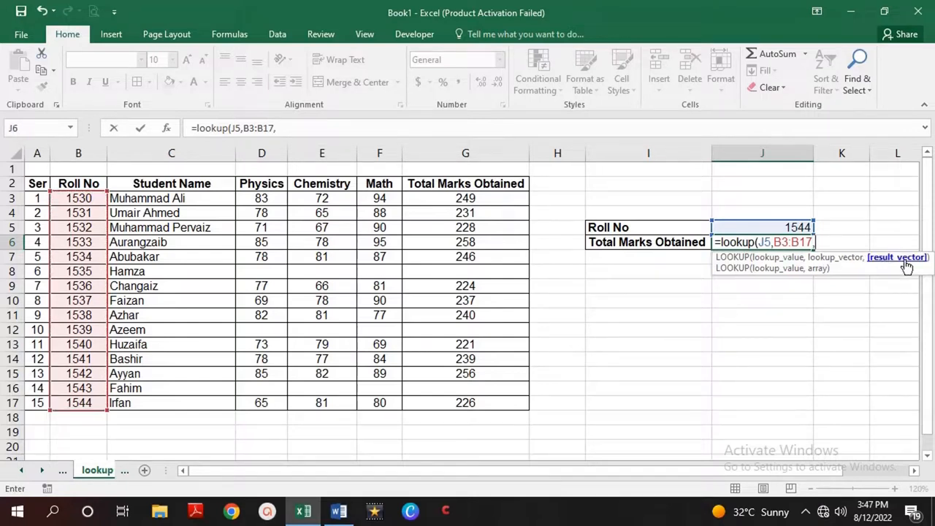
pyautogui.moveTo(465, 201); pyautogui.dragTo(460, 400)
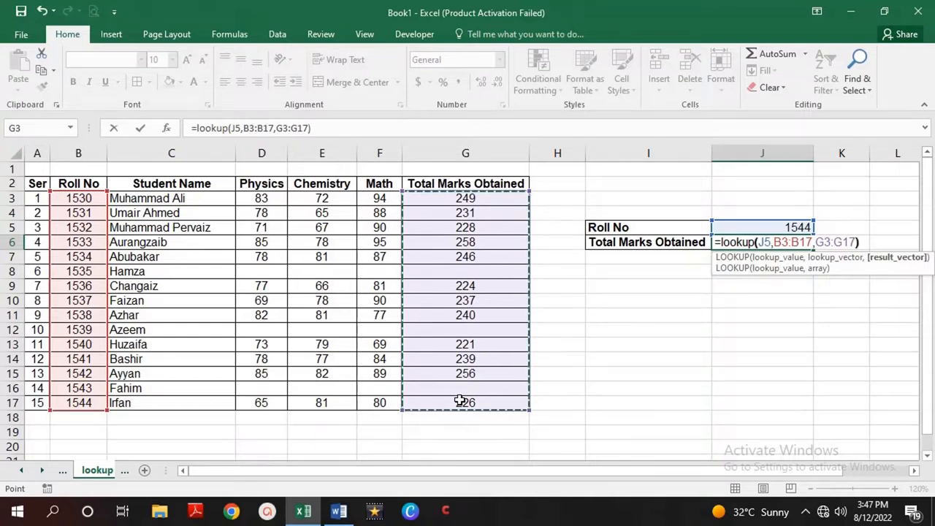
pyautogui.write(')')
pyautogui.press('Return')
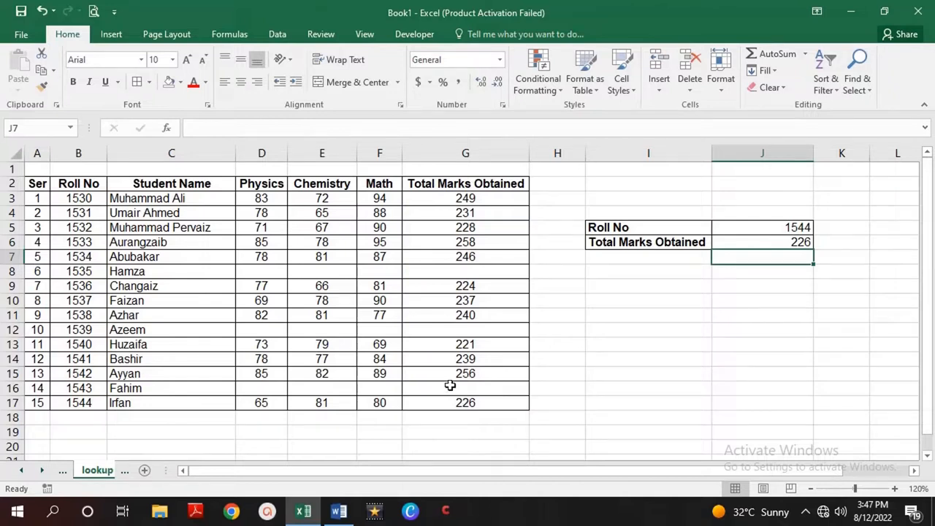
pyautogui.moveTo(77, 404); pyautogui.dragTo(497, 405)
pyautogui.click(585, 378)
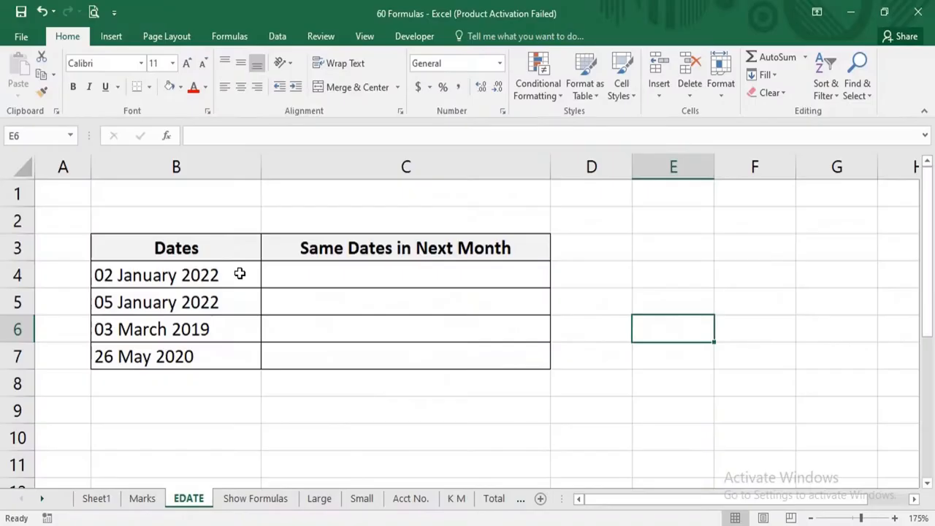
# Try the formula =B4+1 in C4 of the EDATE sheet to get the same date in the next month.
pyautogui.moveTo(240, 273); pyautogui.dragTo(241, 360)
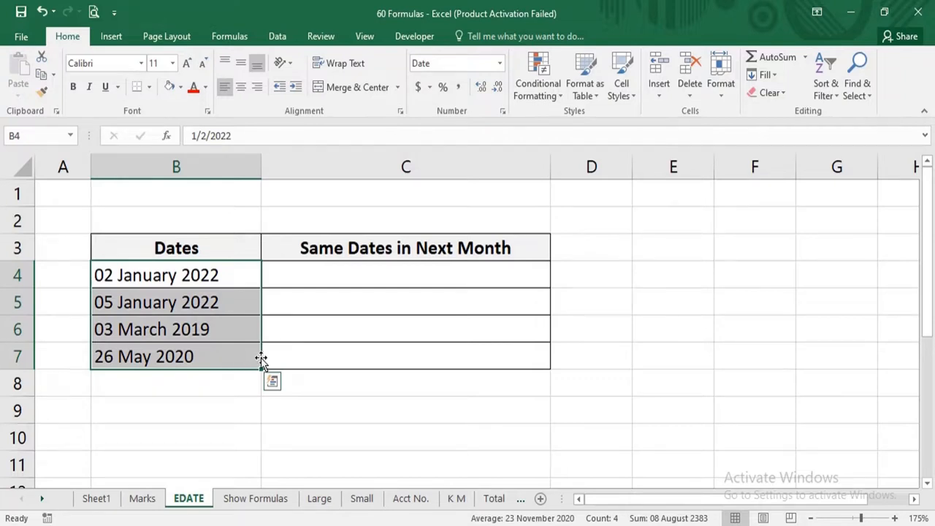
pyautogui.moveTo(347, 272); pyautogui.dragTo(334, 354)
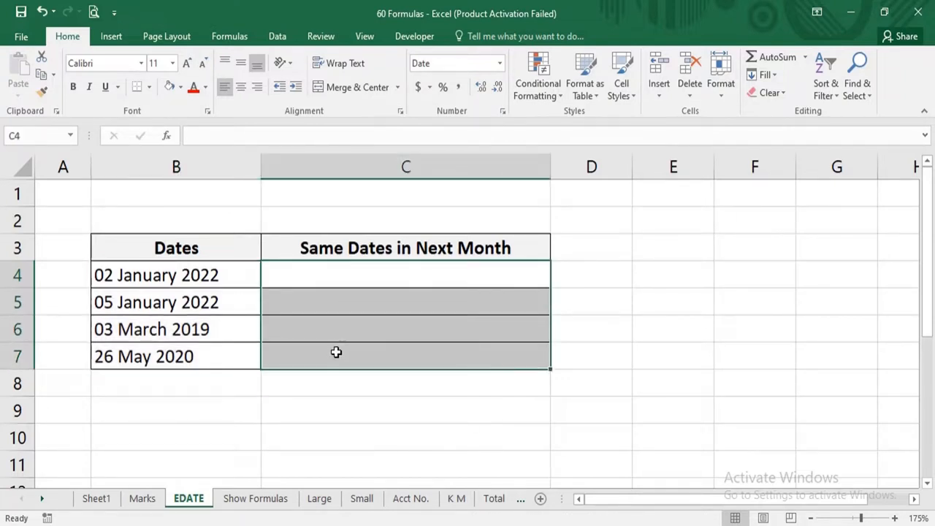
pyautogui.click(338, 411)
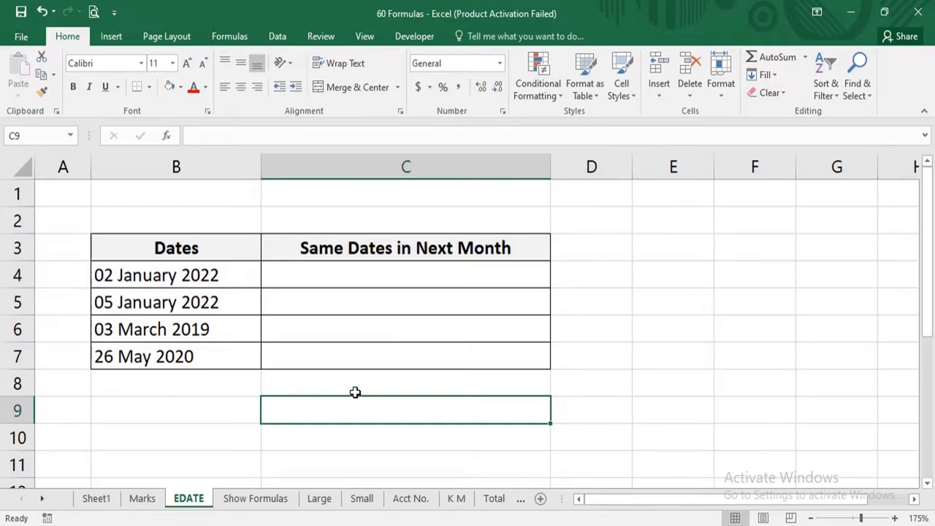
pyautogui.click(356, 274)
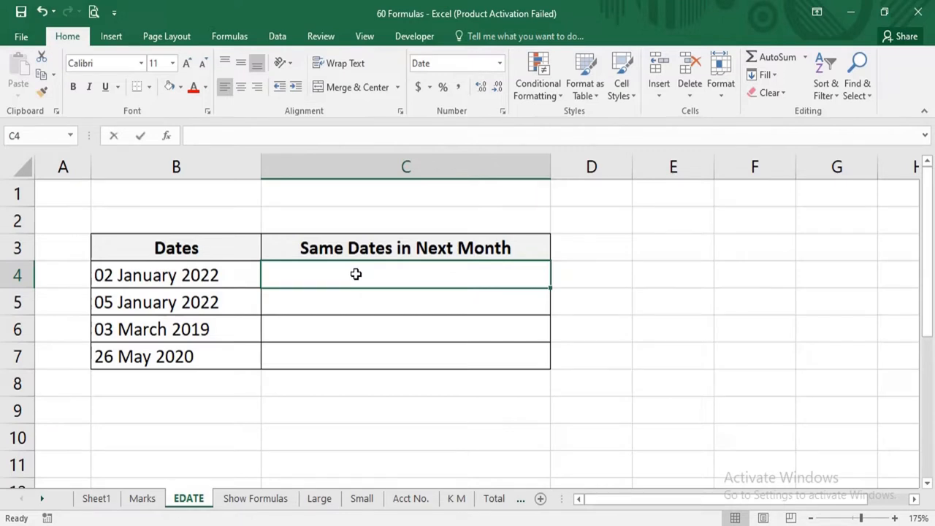
pyautogui.write('=')
pyautogui.press('Left')
pyautogui.write('+1')
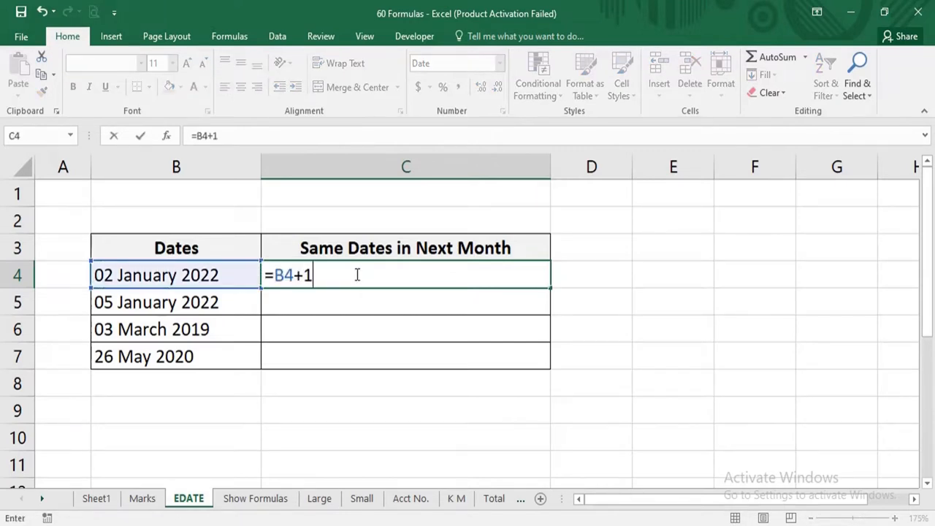
pyautogui.press('Return')
pyautogui.click(355, 274)
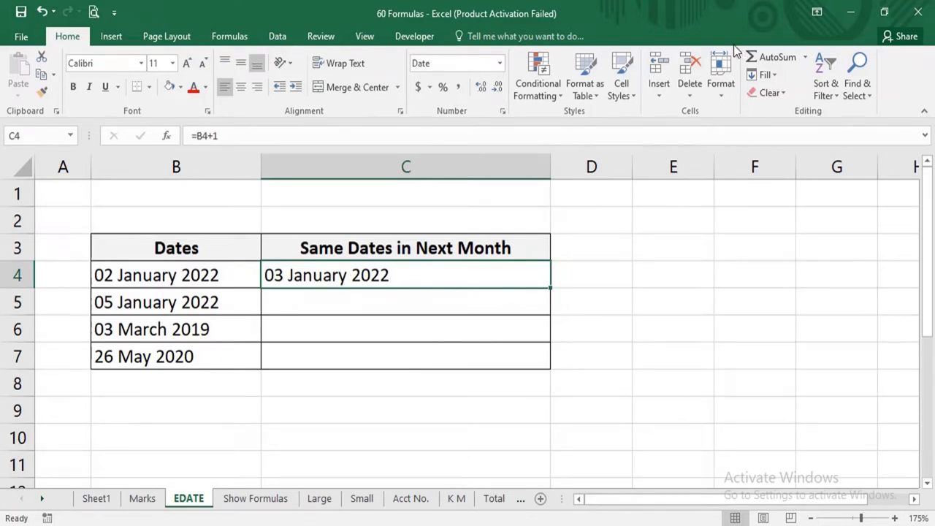
pyautogui.click(601, 319)
pyautogui.press('Up')
pyautogui.press('Left')
pyautogui.press('Left')
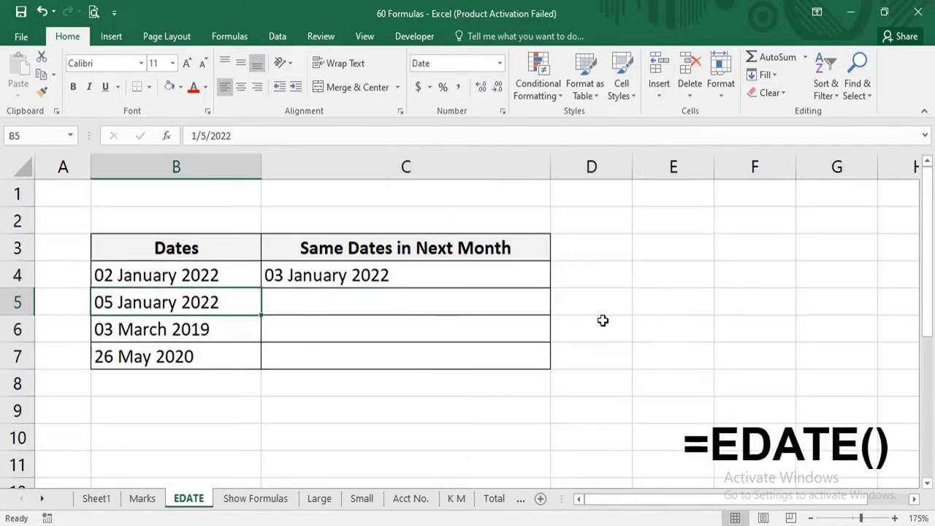
# Replace the content of C4 with =EDATE(B4,1) to return the same date one month after the date in B4.
pyautogui.press('Right')
pyautogui.press('Up')
pyautogui.press('Delete')
pyautogui.write('=EDATE')
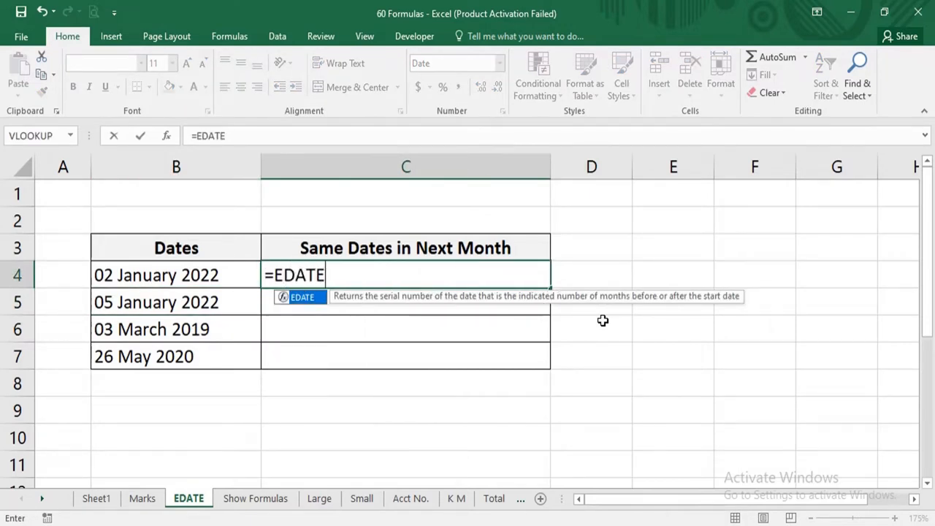
pyautogui.write('(')
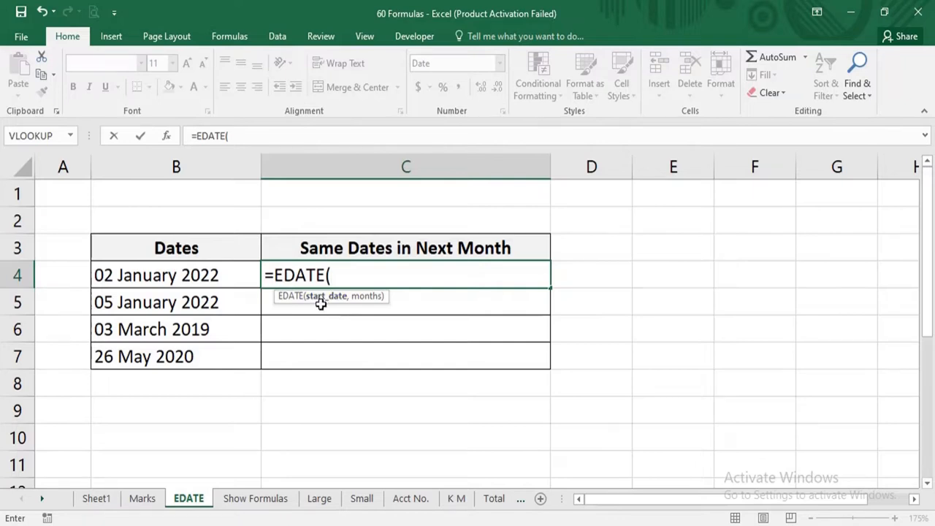
pyautogui.click(204, 275)
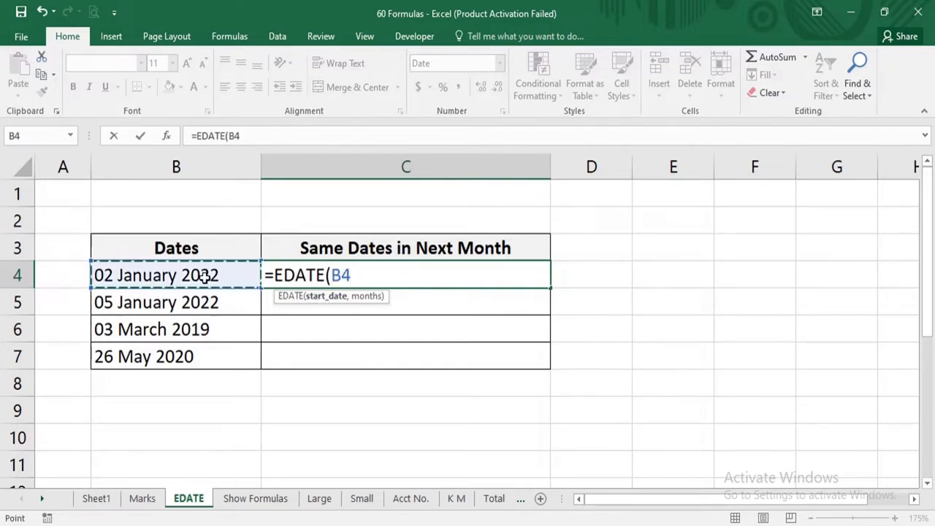
pyautogui.write(',')
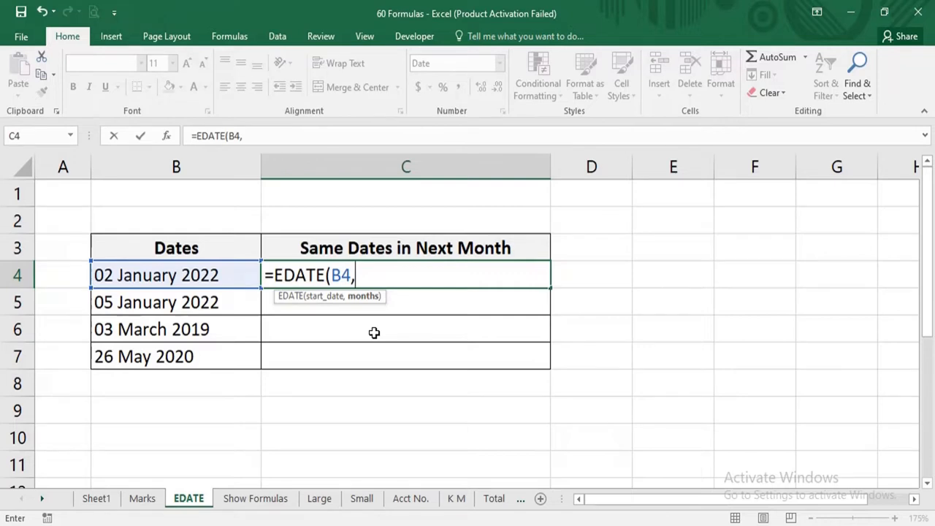
pyautogui.write('1)')
pyautogui.press('Return')
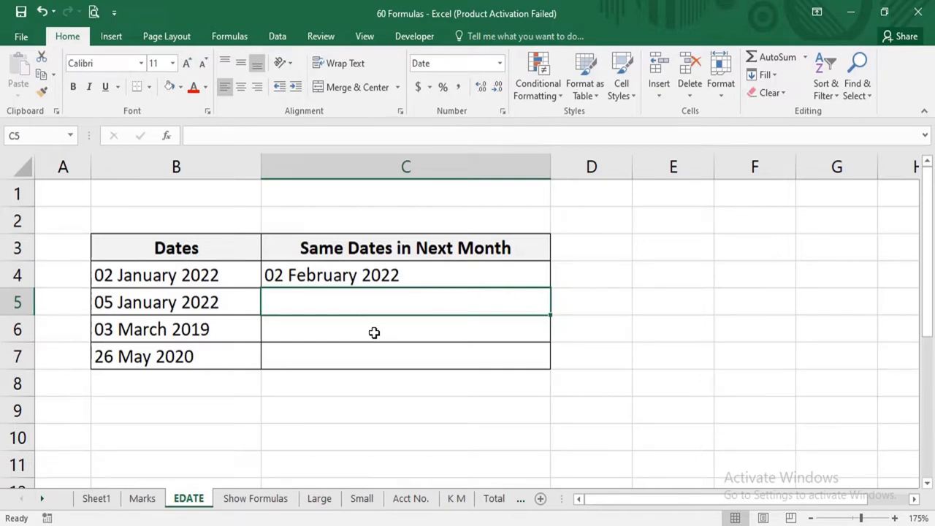
# Fill the EDATE formula from C4 down through C7 for the remaining dates.
pyautogui.press('Up')
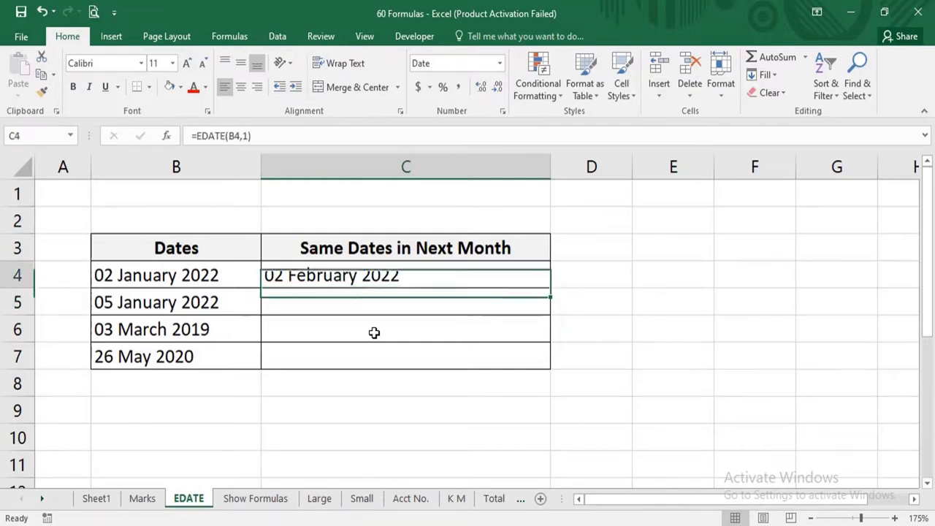
pyautogui.hotkey('shift', 'Down')
pyautogui.hotkey('shift', 'Down')
pyautogui.hotkey('shift', 'Down')
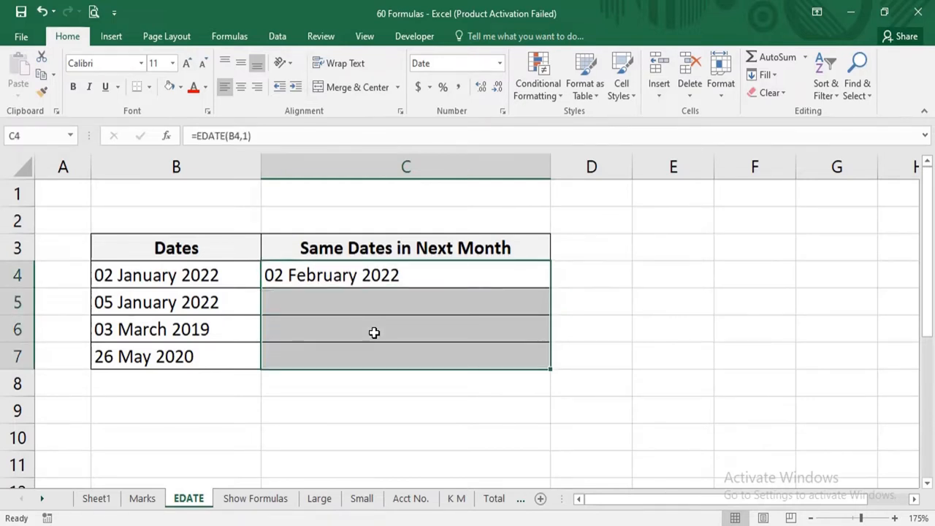
pyautogui.hotkey('ctrl', 'd')
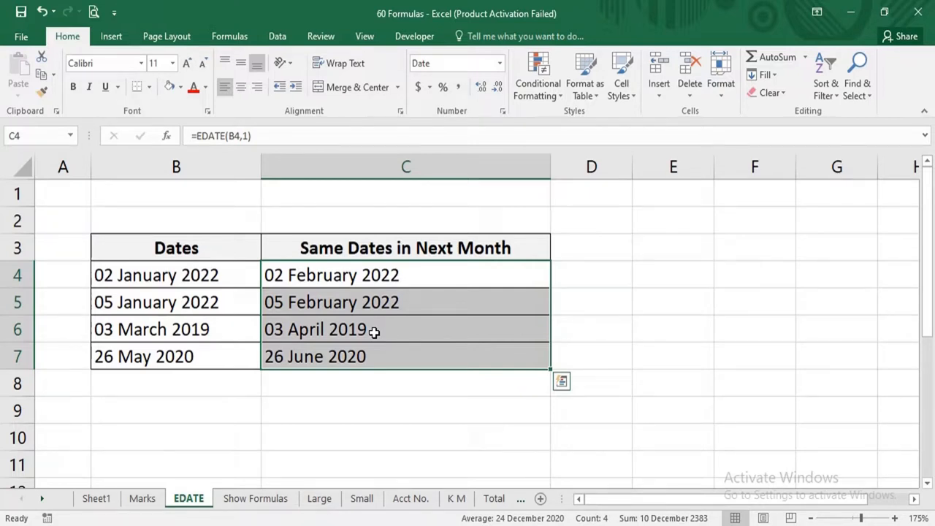
# Change the Months argument of the EDATE function in C4 to 2.
pyautogui.click(169, 136)
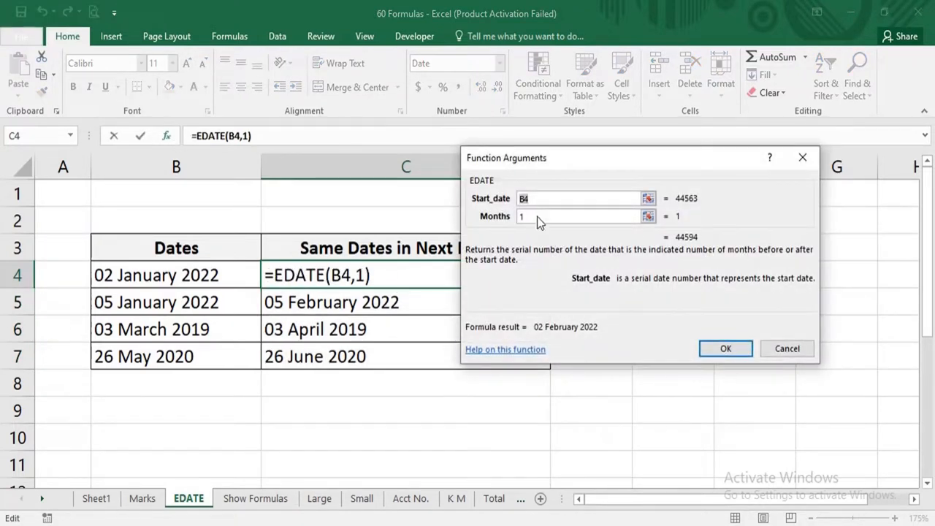
pyautogui.click(541, 218)
pyautogui.press('BackSpace')
pyautogui.write('2')
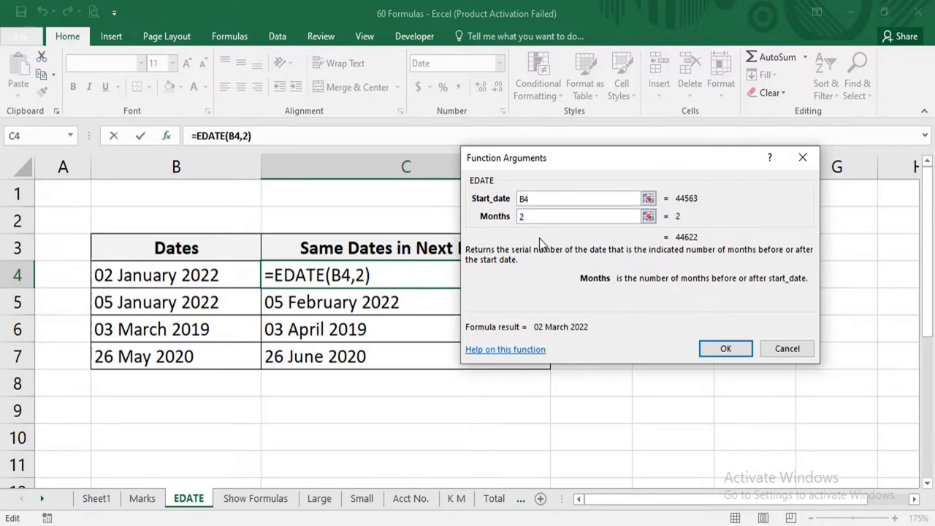
pyautogui.press('Return')
pyautogui.click(539, 238)
pyautogui.press('Down')
pyautogui.hotkey('shift', 'Down')
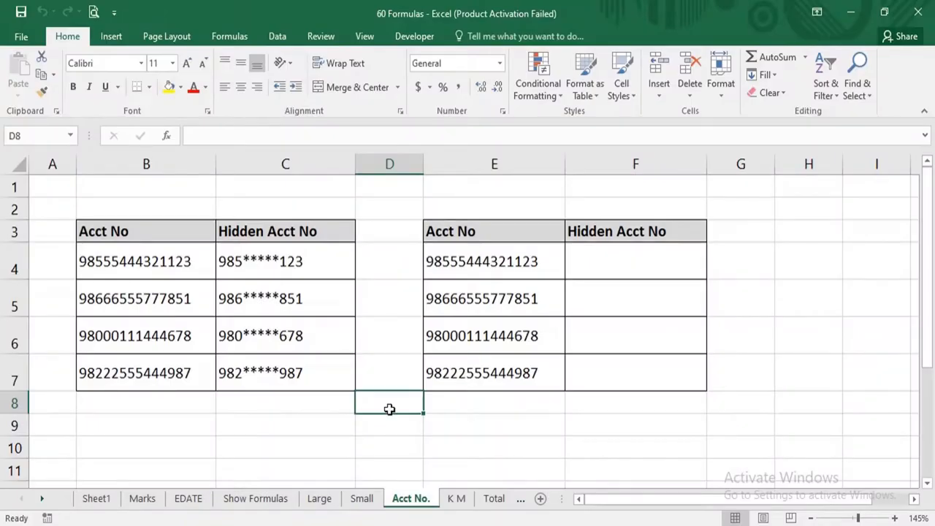
# On the Acct No. sheet, try =LEFT(E4,3) in F4 to extract the account number's first three digits, and clear the cell.
pyautogui.moveTo(192, 258); pyautogui.dragTo(182, 398)
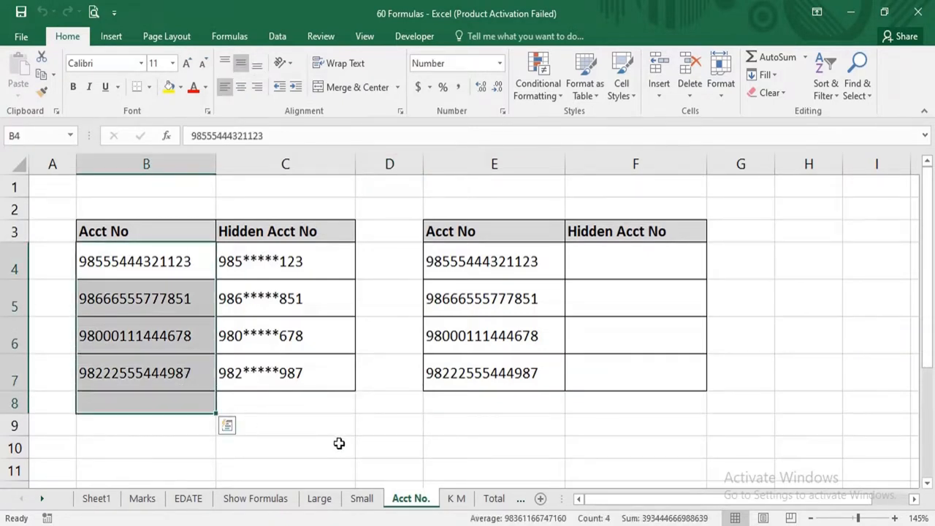
pyautogui.click(339, 444)
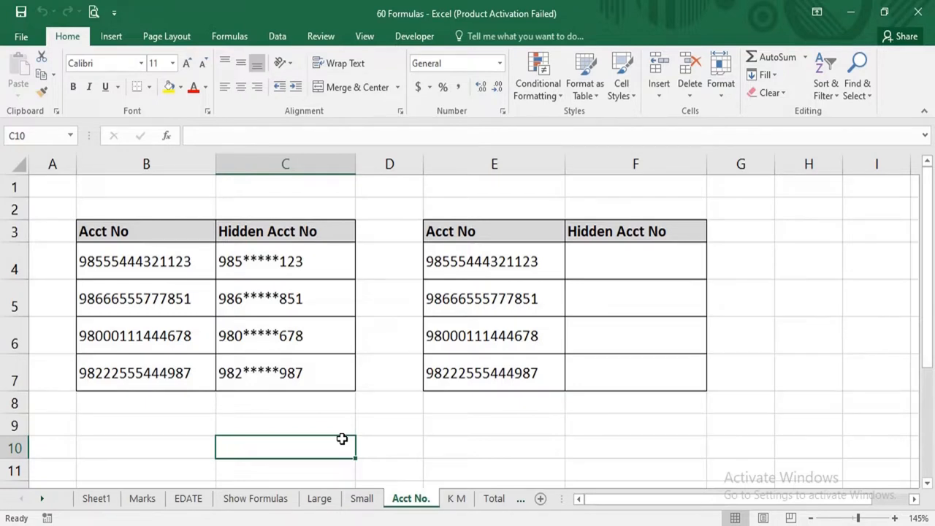
pyautogui.click(619, 257)
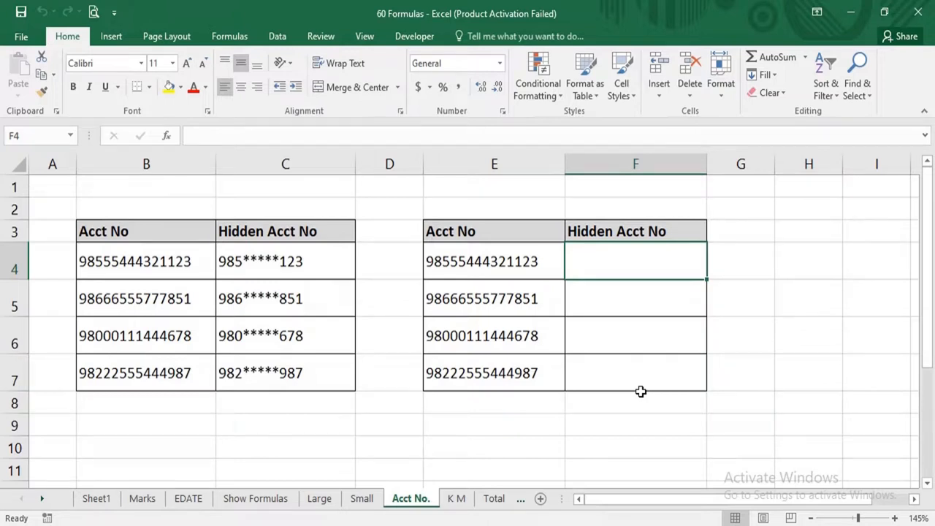
pyautogui.write('=Lef')
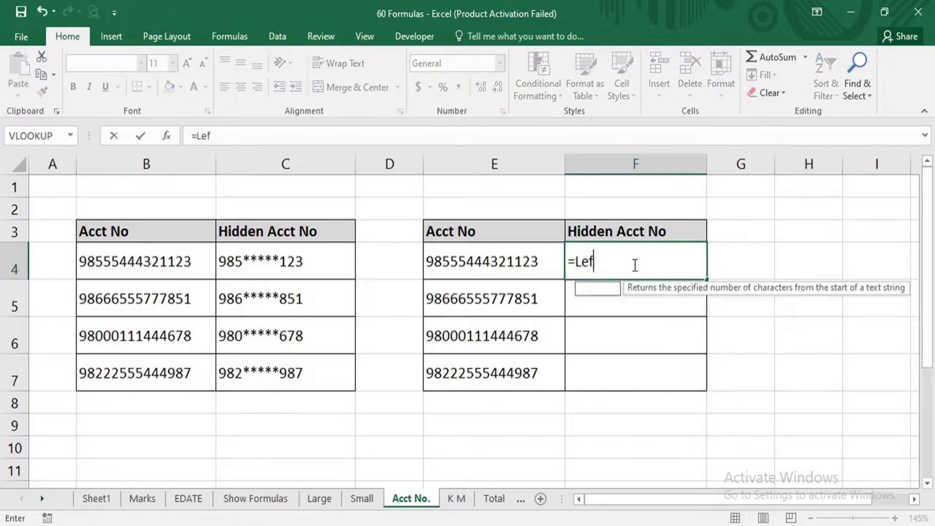
pyautogui.write('t(')
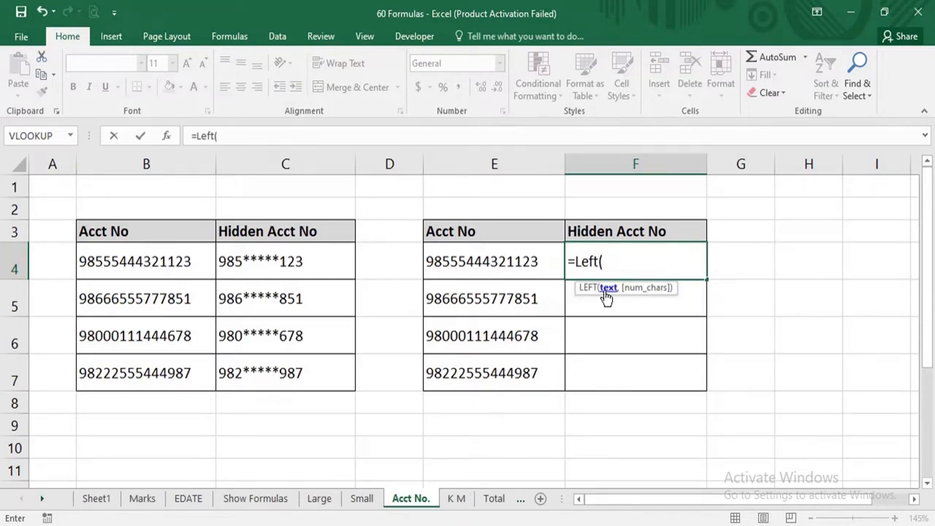
pyautogui.click(505, 258)
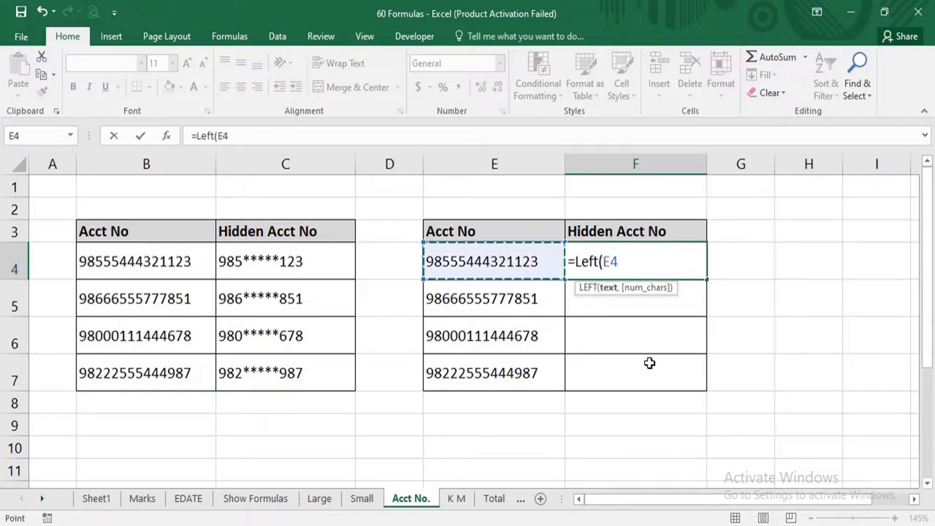
pyautogui.write(',')
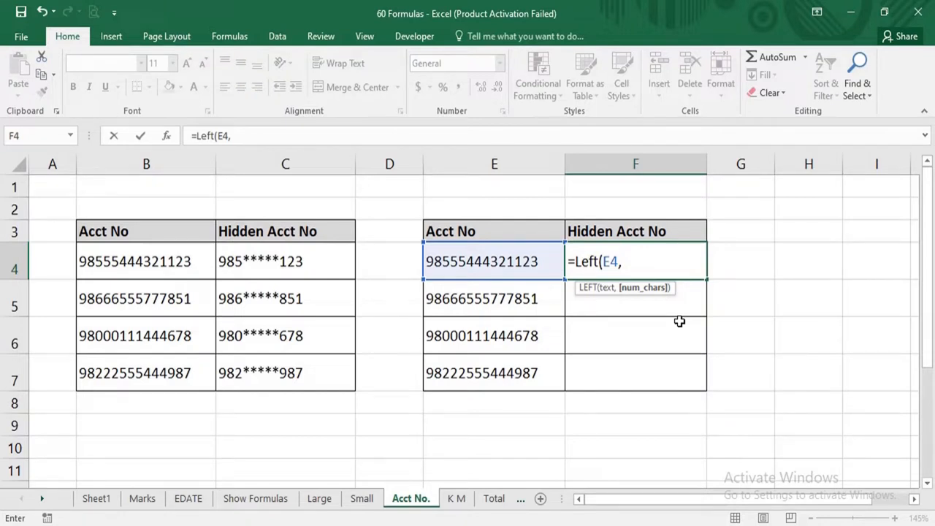
pyautogui.write('3)')
pyautogui.hotkey('ctrl', 'Return')
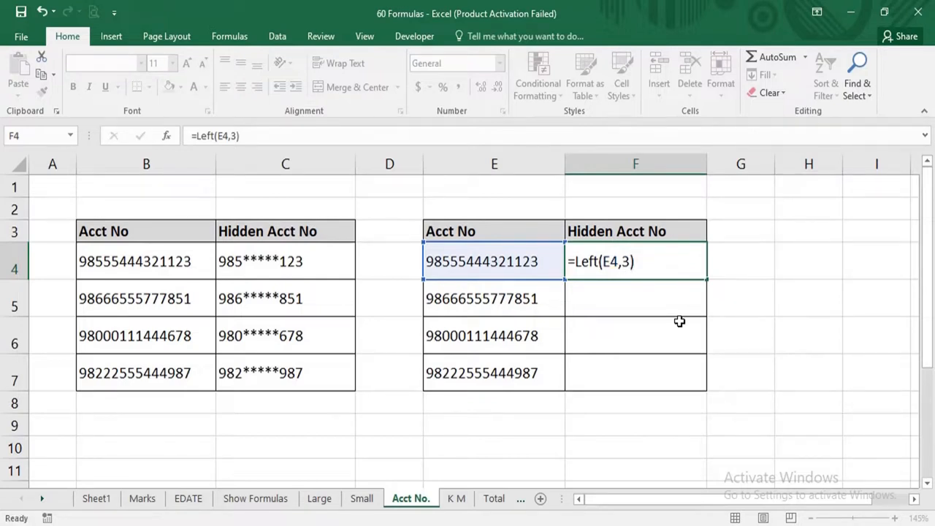
pyautogui.press('Return')
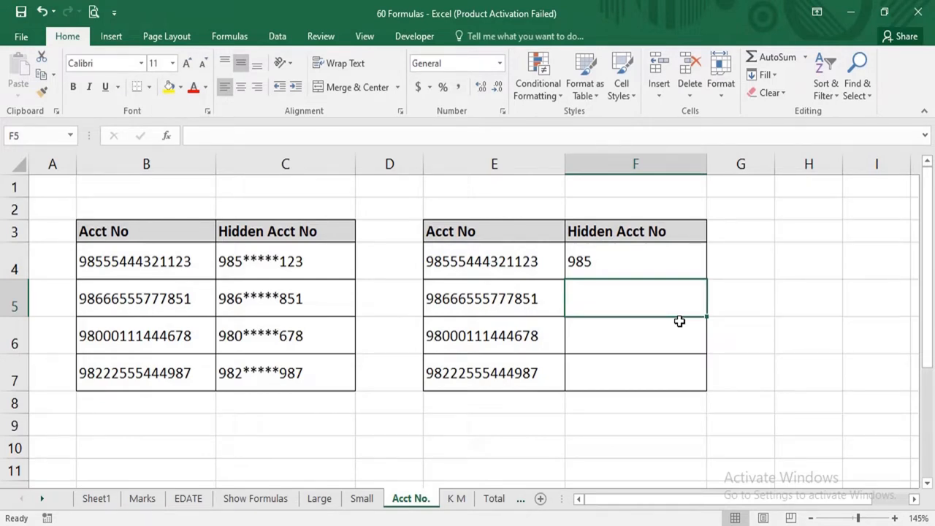
pyautogui.press('Up')
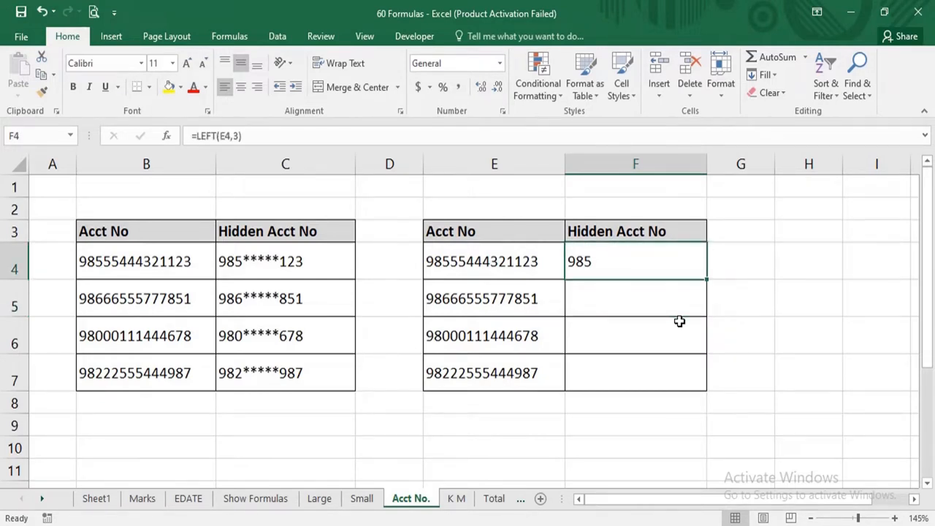
pyautogui.press('Delete')
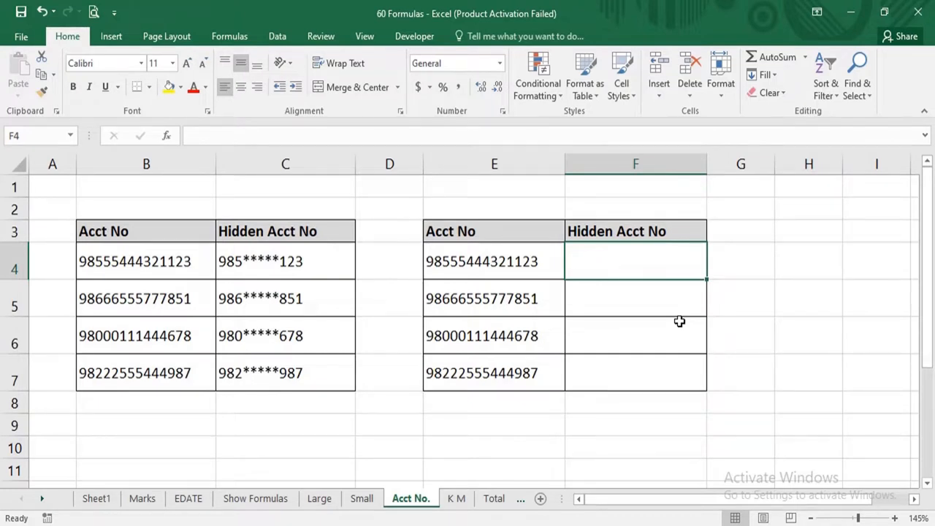
# Try =RIGHT(E4,3) in F4 to extract the account number's last three digits, and clear the cell.
pyautogui.write('=R')
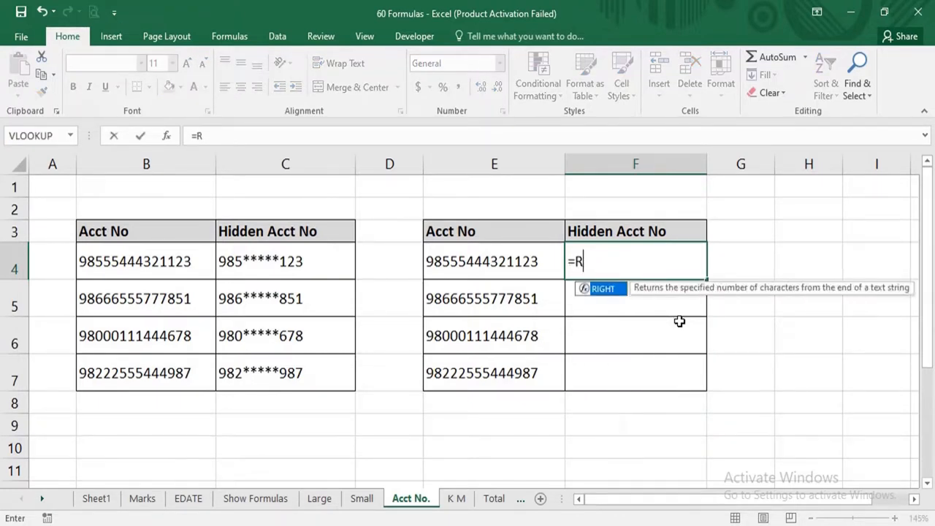
pyautogui.write('ight(')
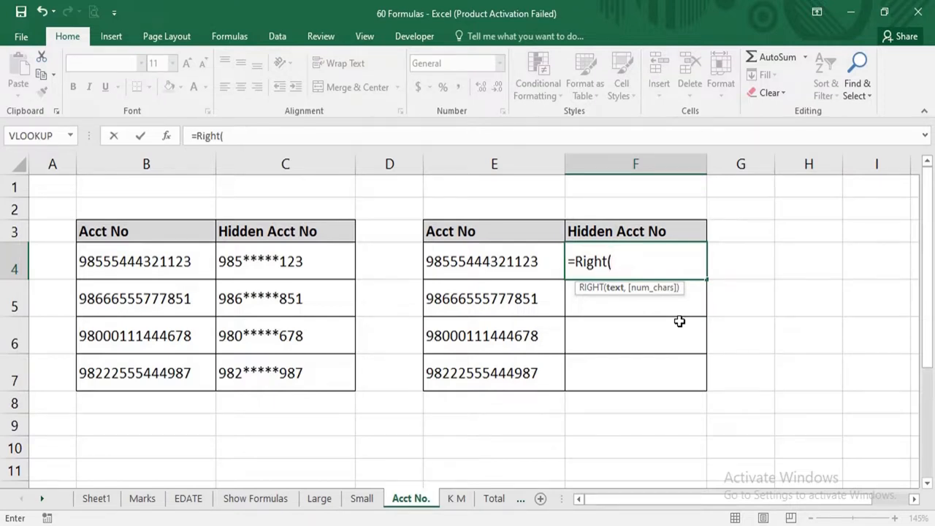
pyautogui.press('Left')
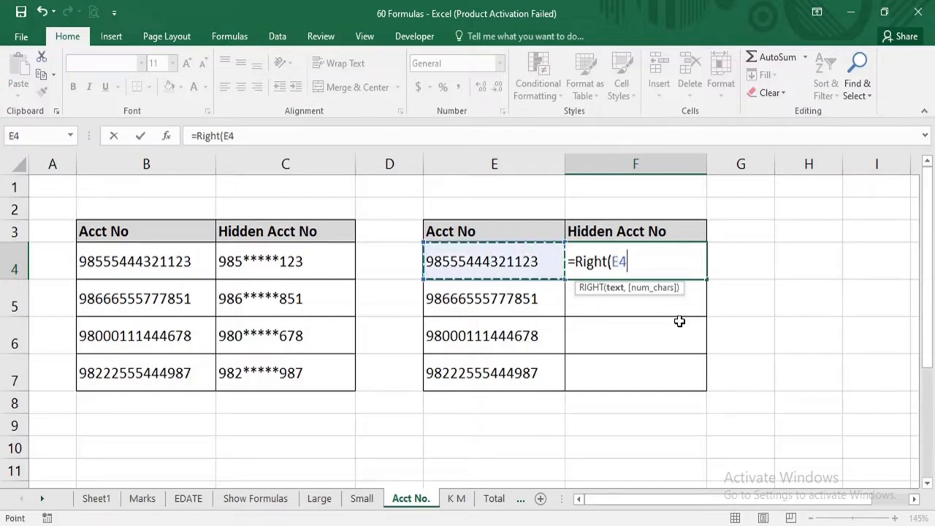
pyautogui.write(',')
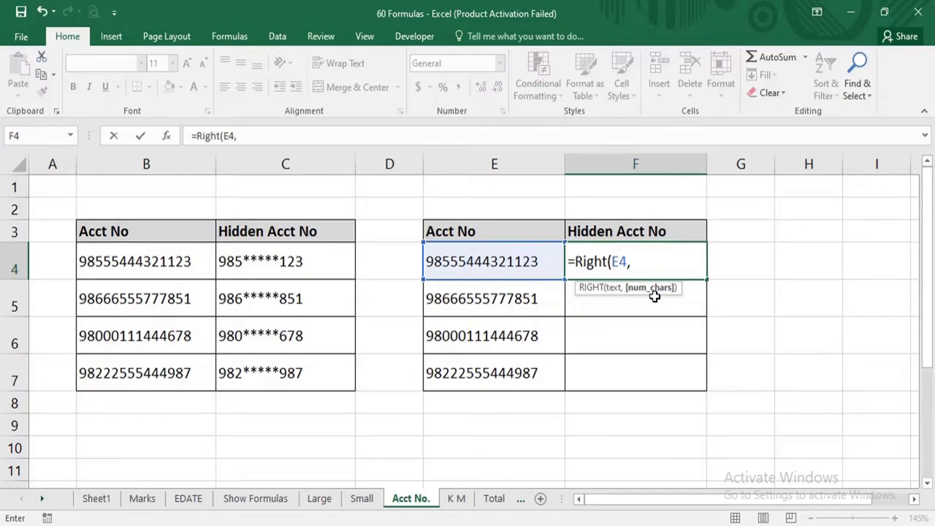
pyautogui.write('3)')
pyautogui.press('Return')
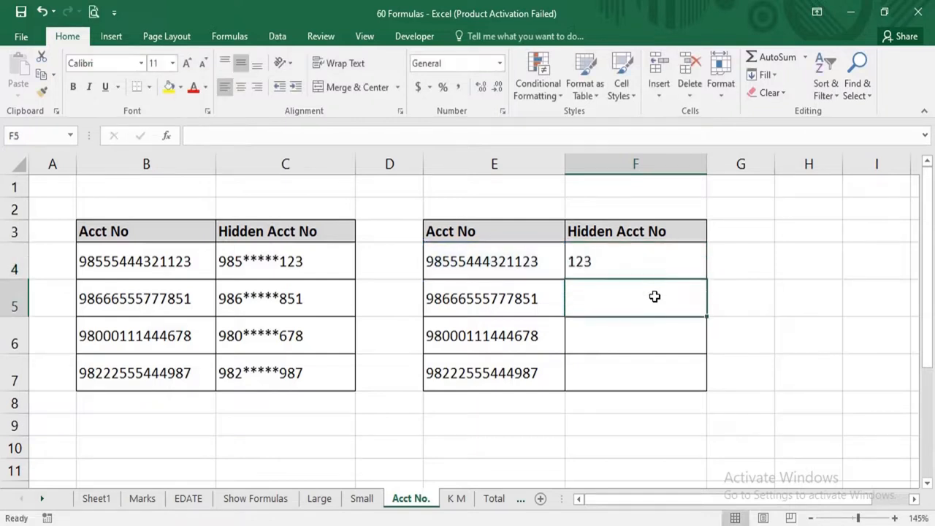
pyautogui.press('Up')
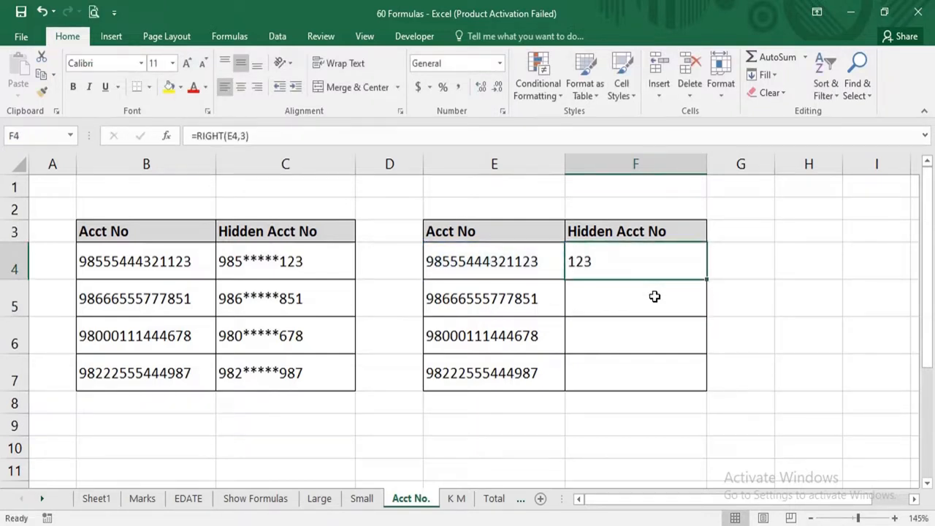
pyautogui.press('Delete')
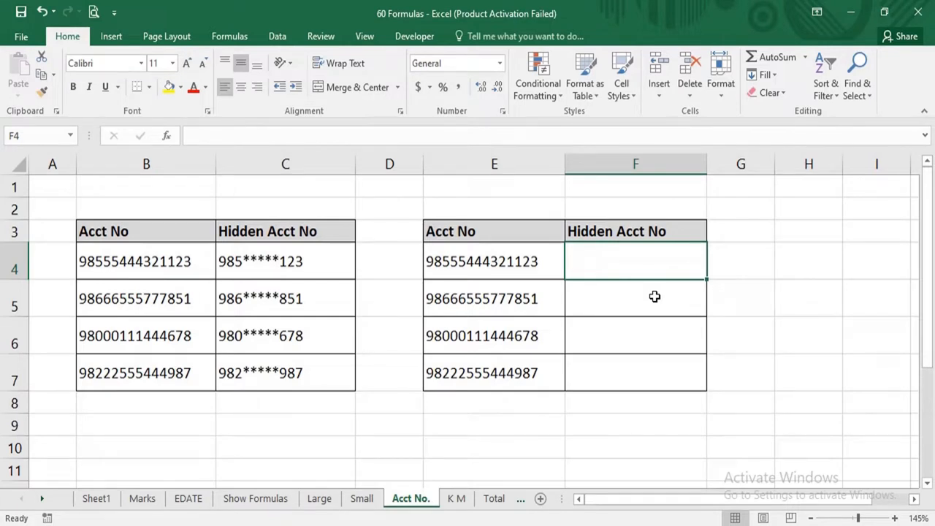
# Enter =LEFT(E4,3)&"*****"&RIGHT(E4,3) in F4 to mask the middle digits of the account number.
pyautogui.write('=')
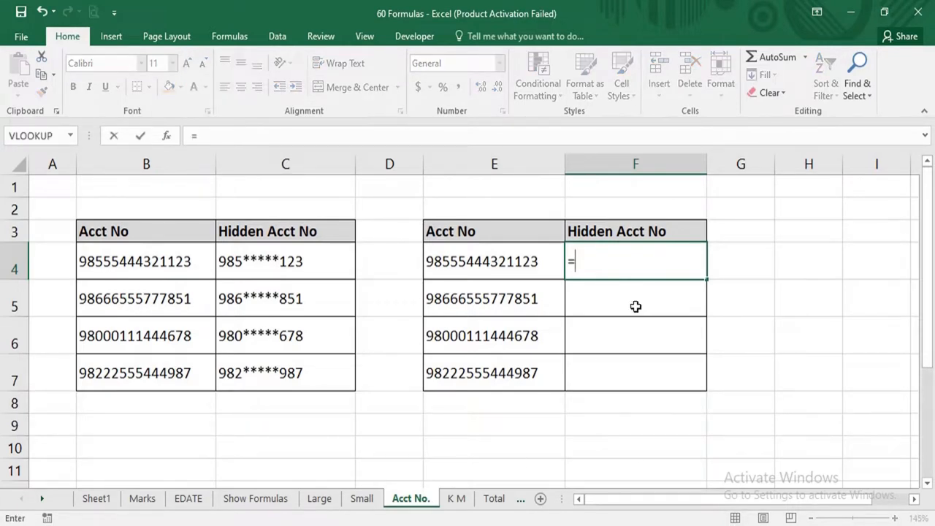
pyautogui.write('Left(')
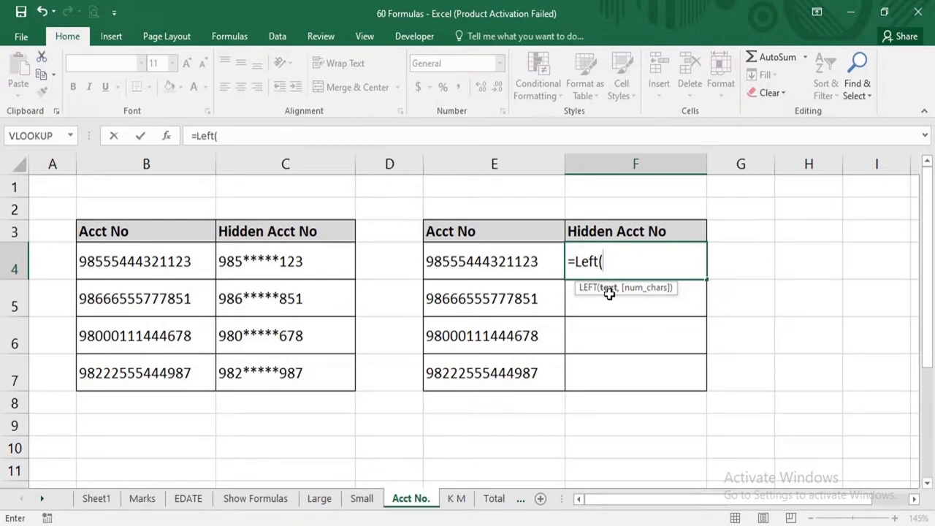
pyautogui.click(520, 271)
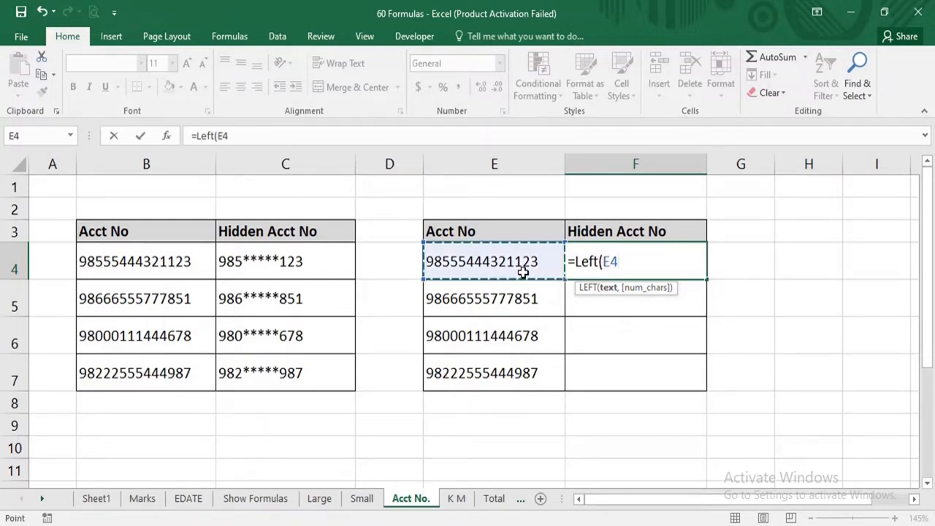
pyautogui.write(',')
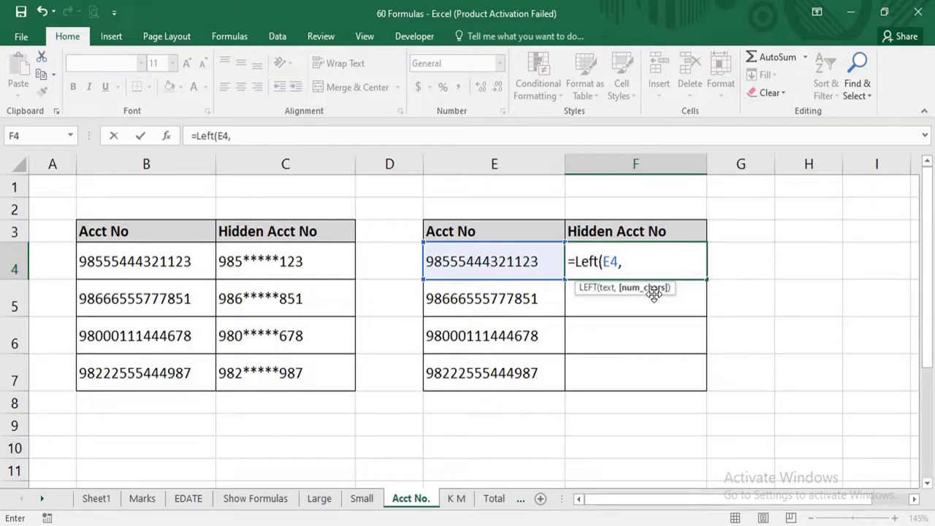
pyautogui.write('3)')
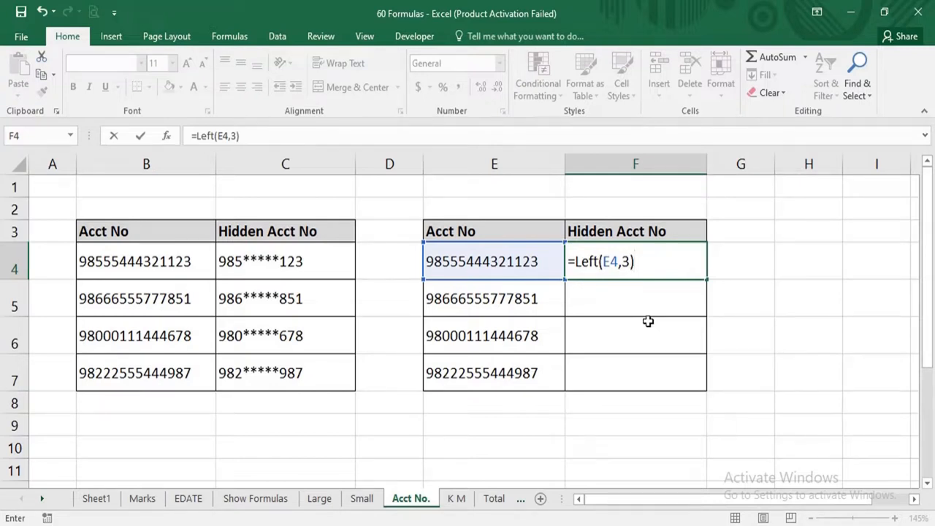
pyautogui.write('&"')
pyautogui.write('*****')
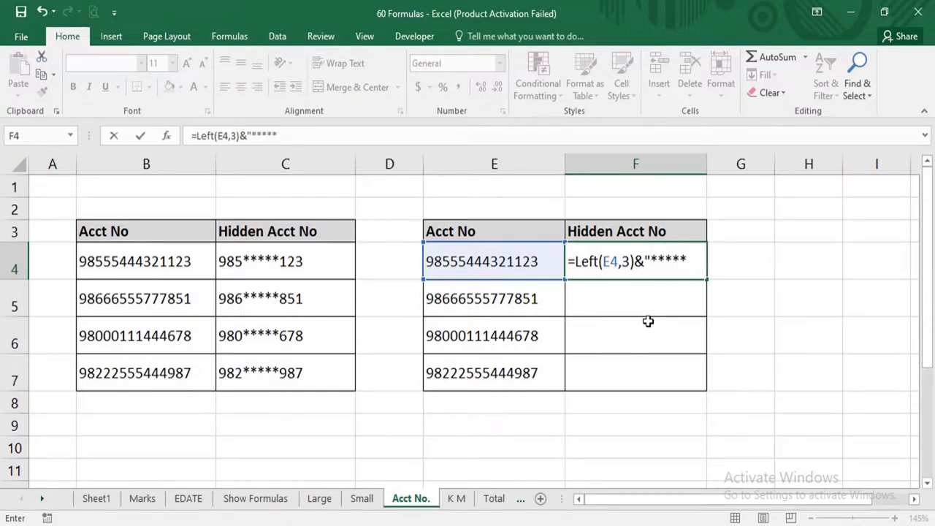
pyautogui.write('"&Righ')
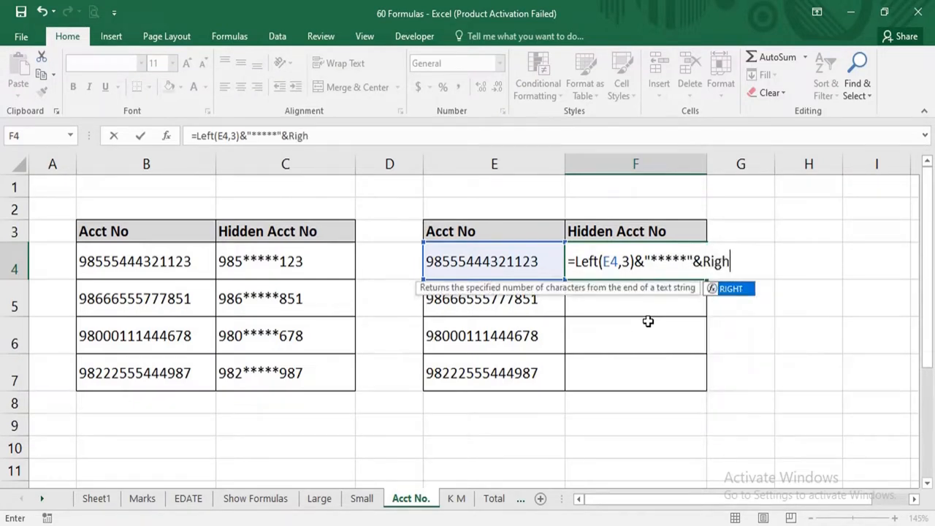
pyautogui.write('t(')
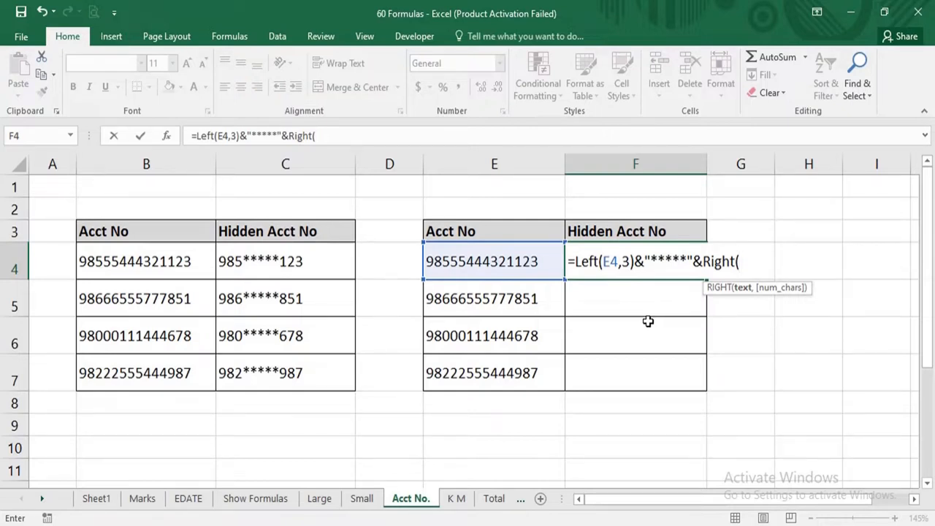
pyautogui.press('Left')
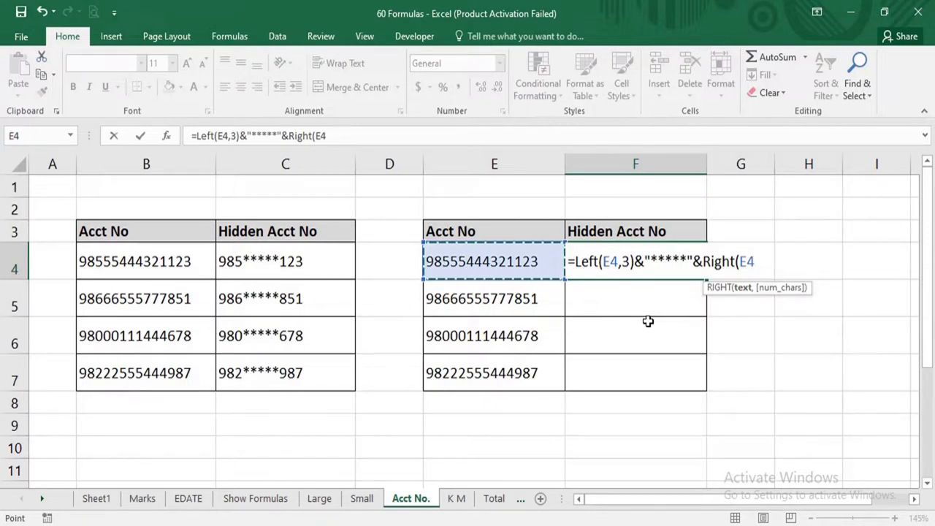
pyautogui.write(',')
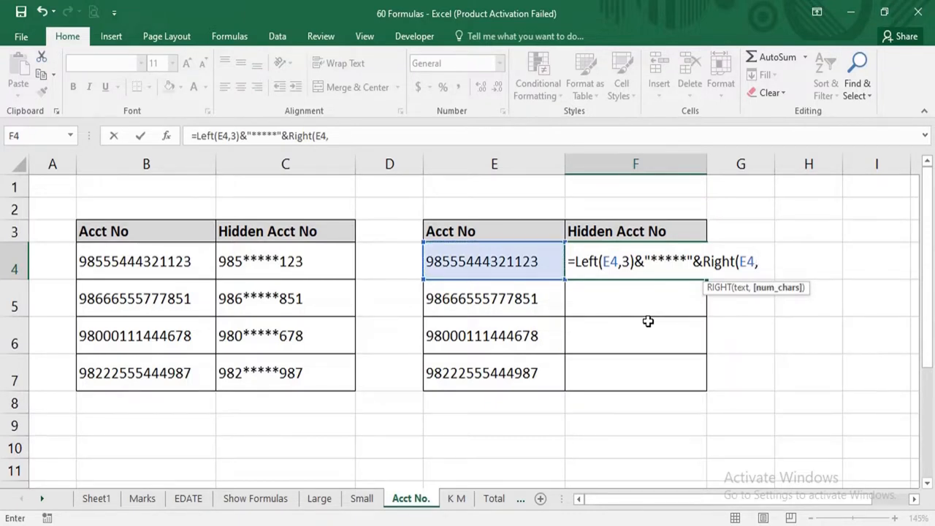
pyautogui.write('3)')
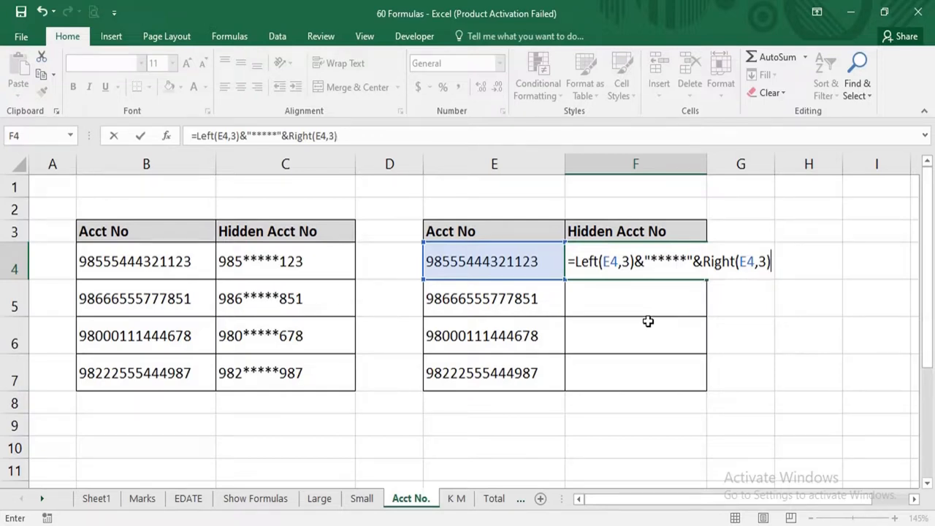
pyautogui.press('Return')
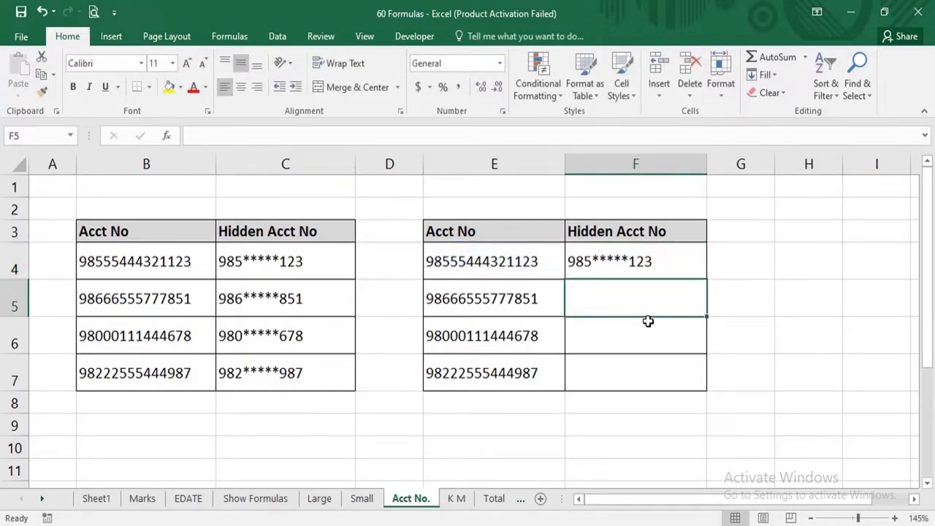
# Fill the masking formula from F4 down through F7 for the remaining account numbers.
pyautogui.press('Up')
pyautogui.hotkey('shift', 'Down')
pyautogui.hotkey('shift', 'Down')
pyautogui.hotkey('shift', 'Down')
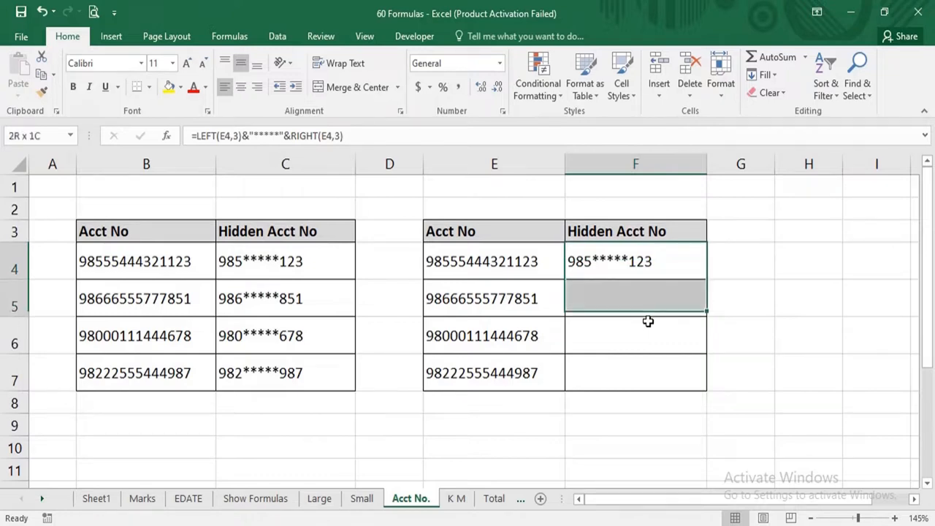
pyautogui.hotkey('ctrl', 'd')
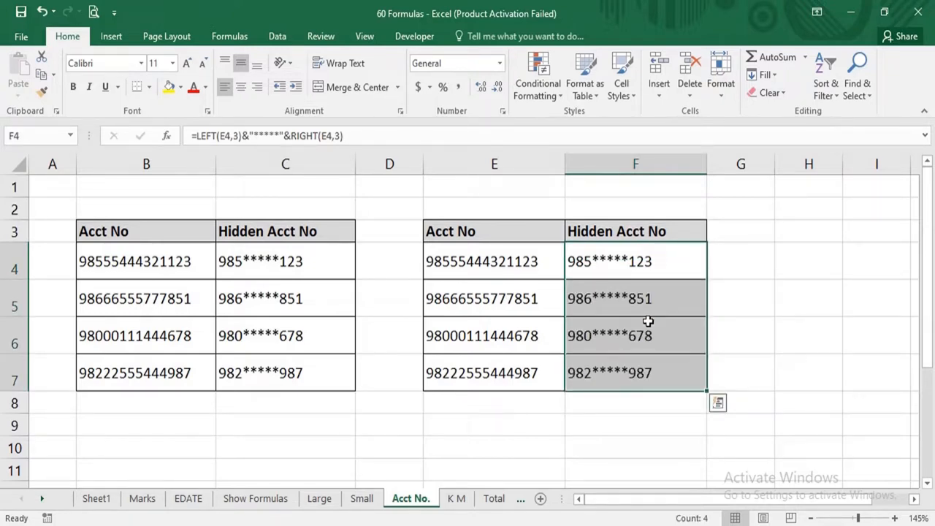
# On the Show Formulas sheet, display the formulas in the Total Marks Obtained and Percentage columns, and switch back to values.
pyautogui.click(760, 305)
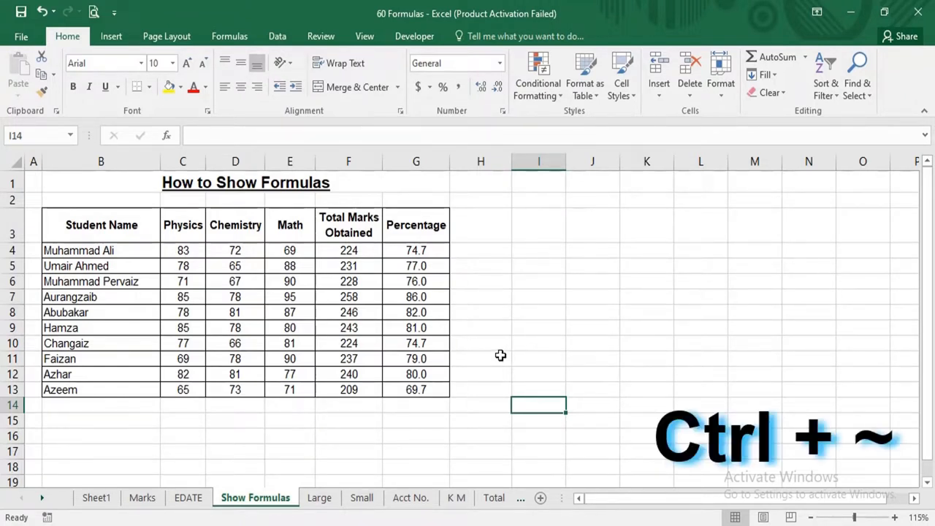
pyautogui.hotkey('ctrl', '`')
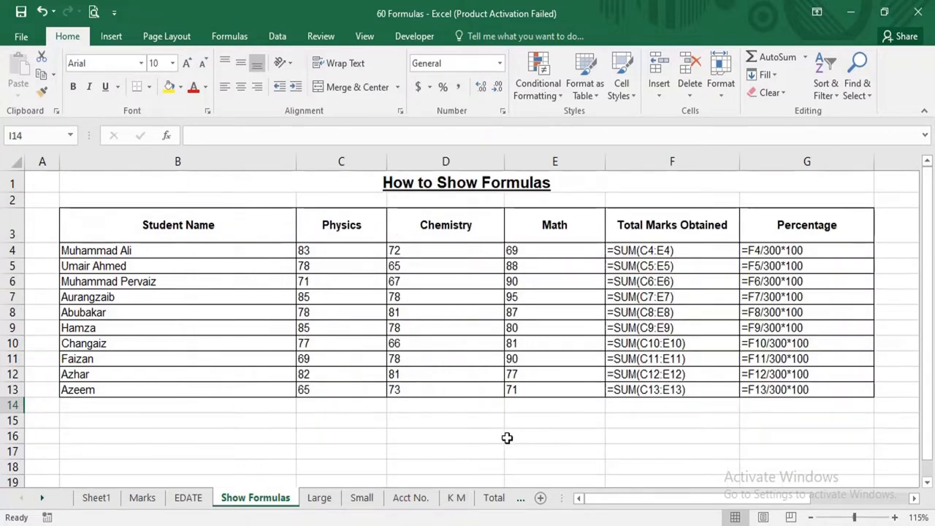
pyautogui.moveTo(634, 254); pyautogui.dragTo(748, 390)
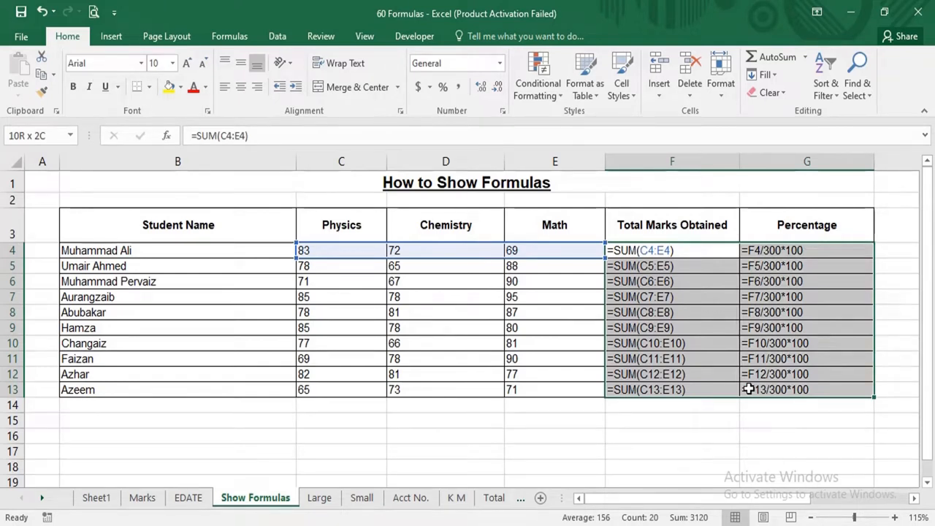
pyautogui.click(573, 418)
pyautogui.hotkey('ctrl', '`')
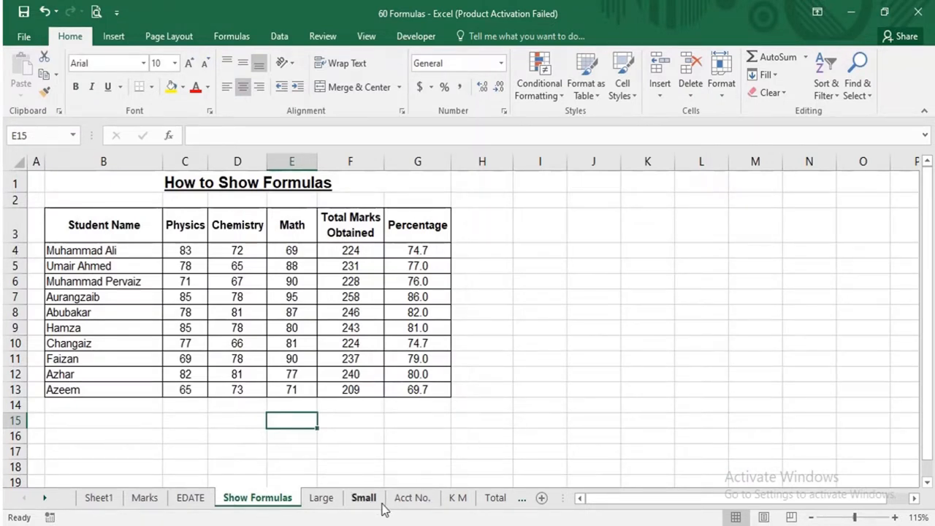
# Use the Show Formulas command and examine the formulas under Total Marks Obtained and Percentage, starting from row 4.
pyautogui.click(359, 420)
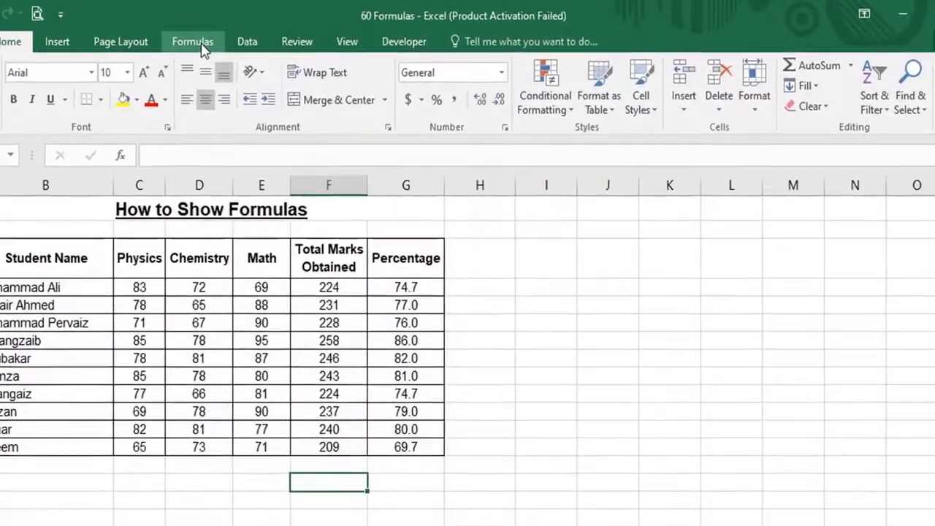
pyautogui.click(231, 38)
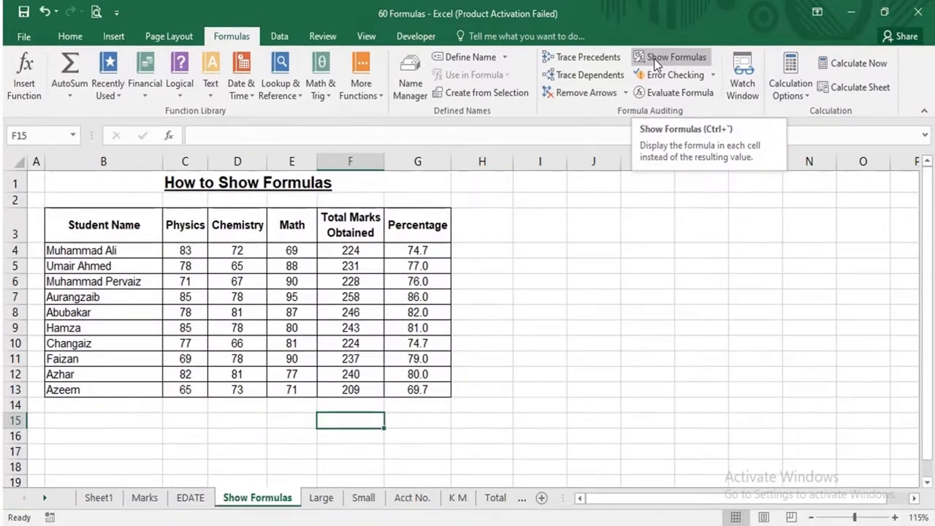
pyautogui.click(656, 65)
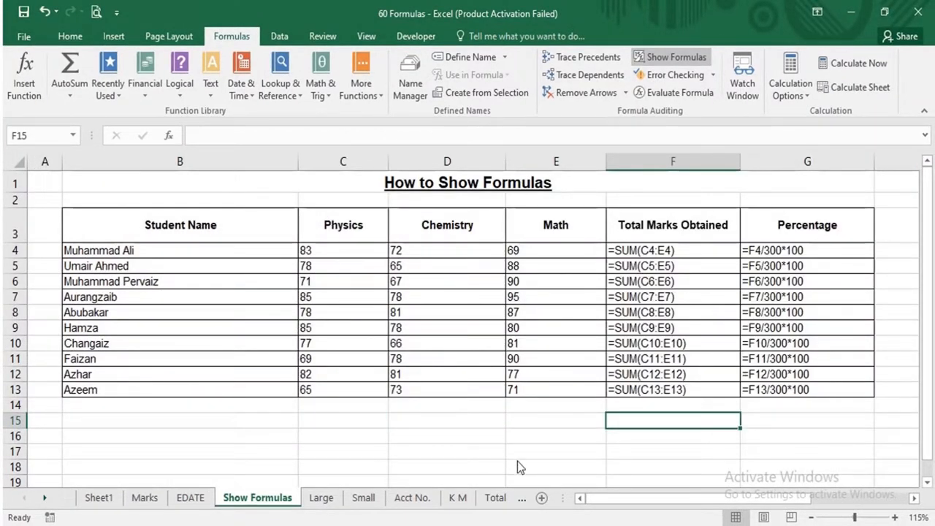
pyautogui.click(690, 251)
pyautogui.click(757, 251)
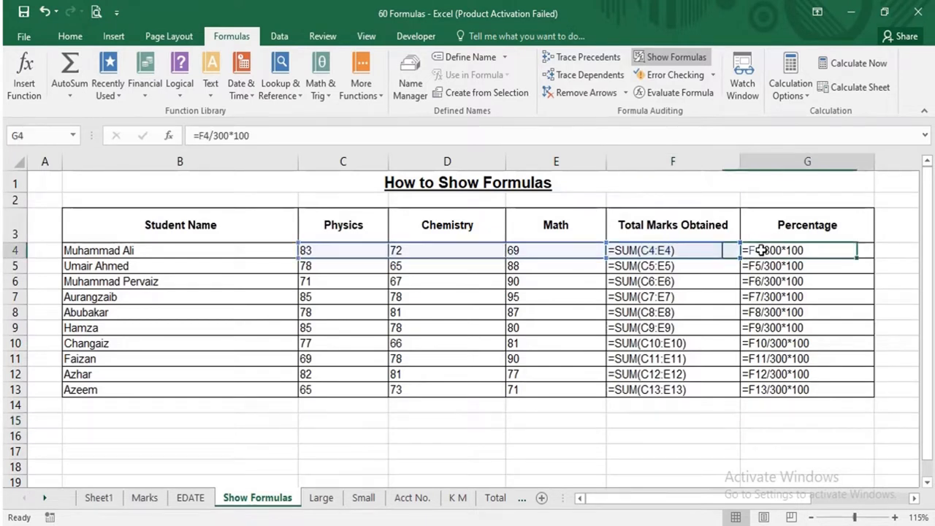
pyautogui.click(682, 251)
pyautogui.moveTo(682, 251); pyautogui.dragTo(673, 327)
pyautogui.moveTo(758, 251); pyautogui.dragTo(760, 321)
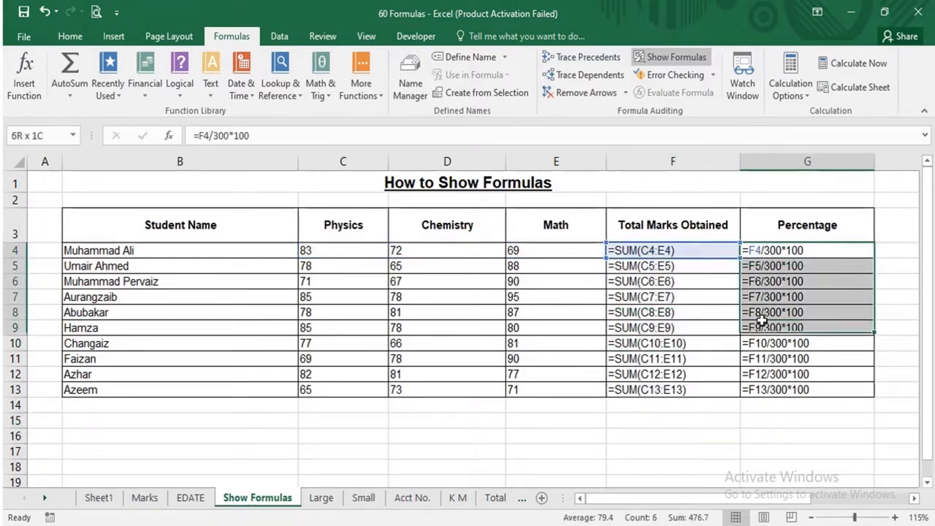
pyautogui.click(571, 434)
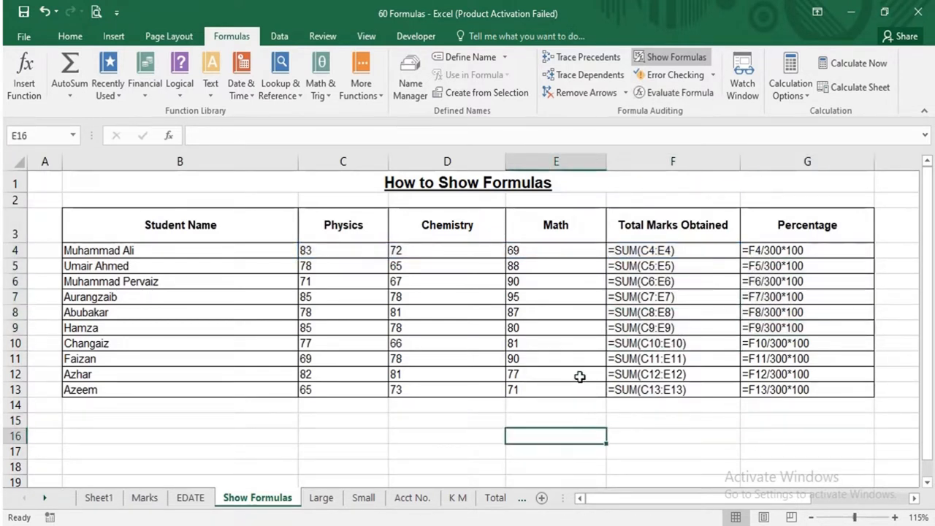
# Turn off Show Formulas so that the student table displays values.
pyautogui.click(680, 57)
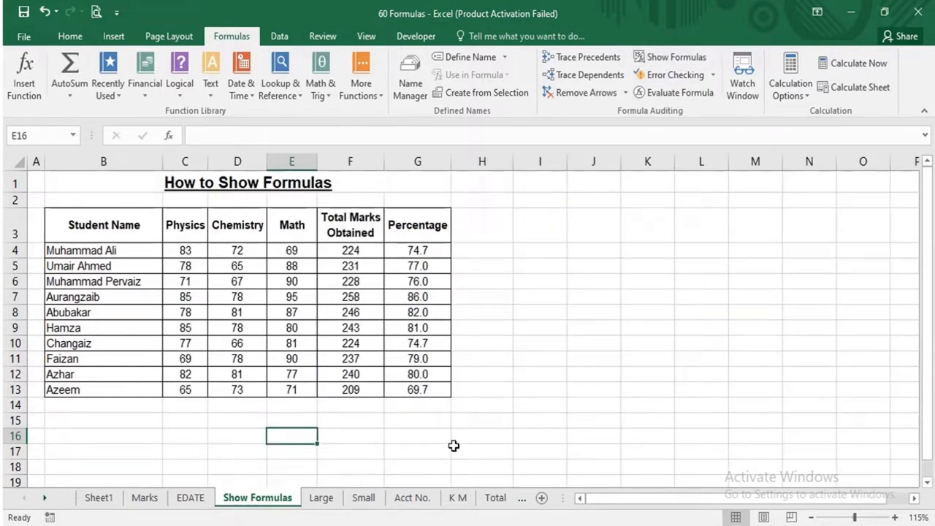
pyautogui.click(452, 438)
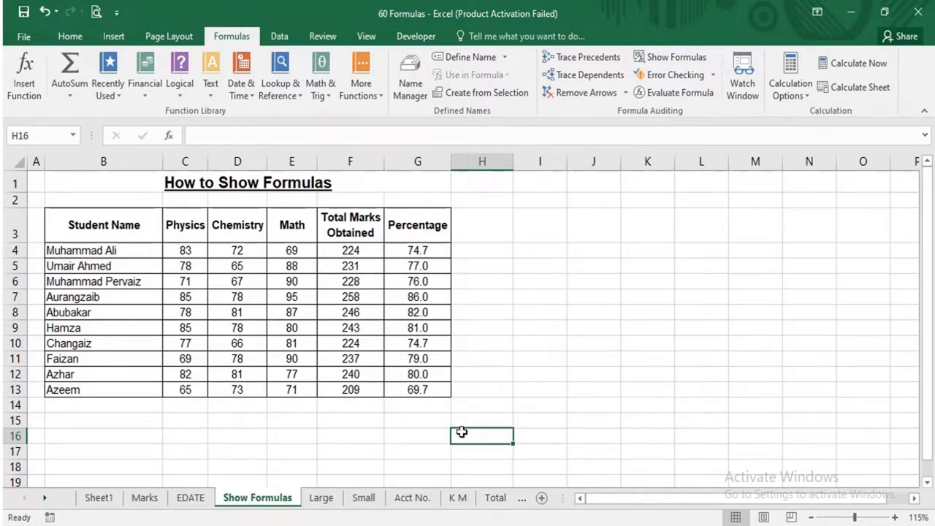
pyautogui.click(428, 439)
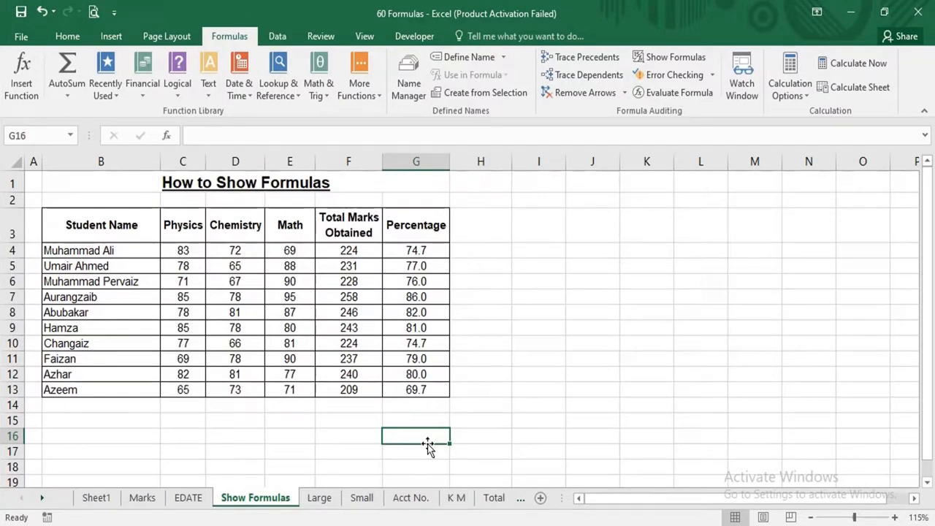
# Try =FORMULATEXT(G4) in H4 to return the formula behind the first student's percentage as text.
pyautogui.press('Up')
pyautogui.press('Up')
pyautogui.press('Up')
pyautogui.press('Up')
pyautogui.press('Up')
pyautogui.press('Up')
pyautogui.press('Up')
pyautogui.press('Up')
pyautogui.press('Up')
pyautogui.press('Up')
pyautogui.press('Up')
pyautogui.press('Up')
pyautogui.press('Up')
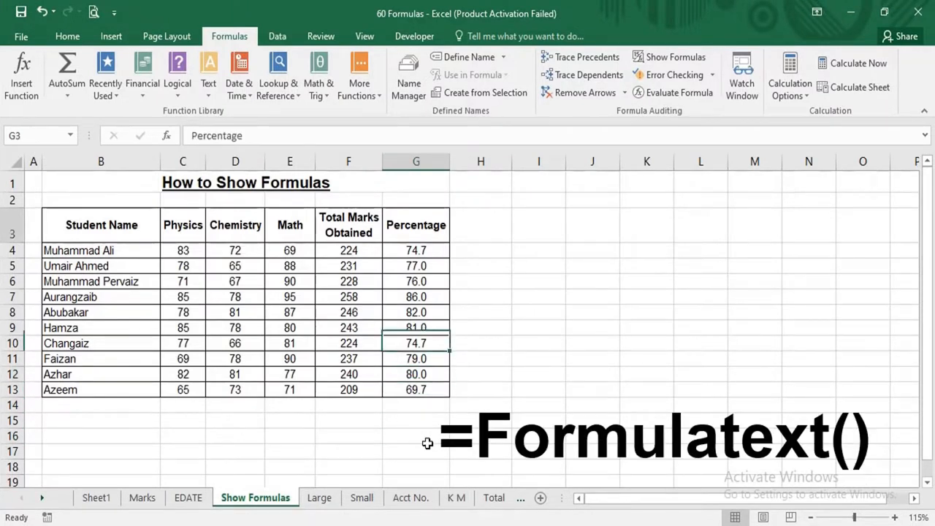
pyautogui.press('Down')
pyautogui.press('Right')
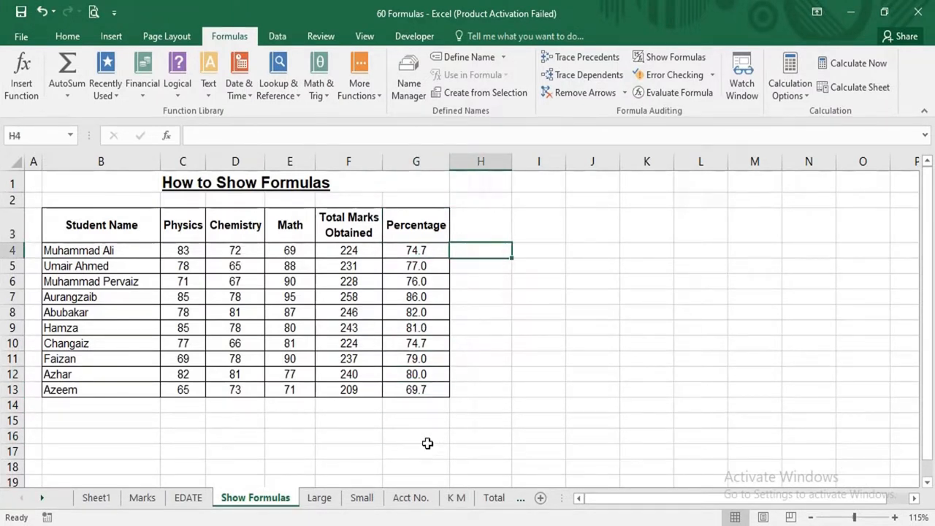
pyautogui.write('=')
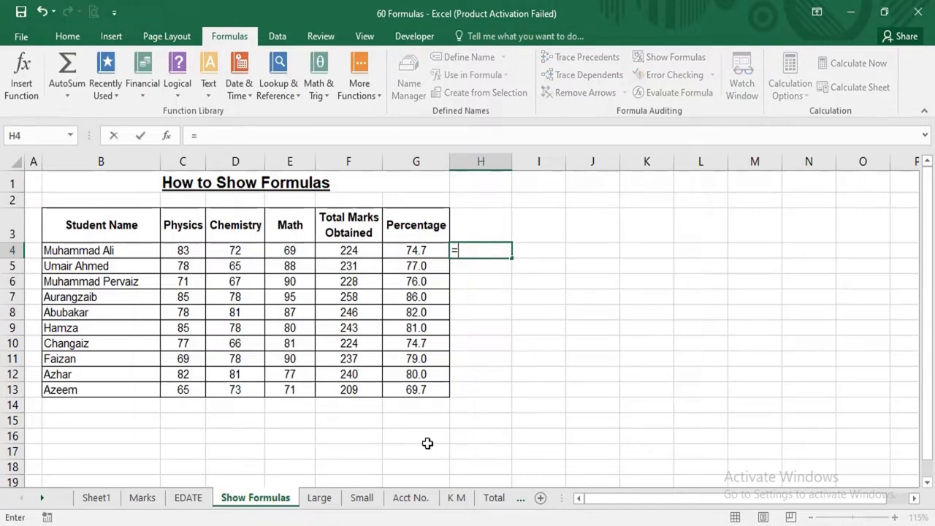
pyautogui.write('formul')
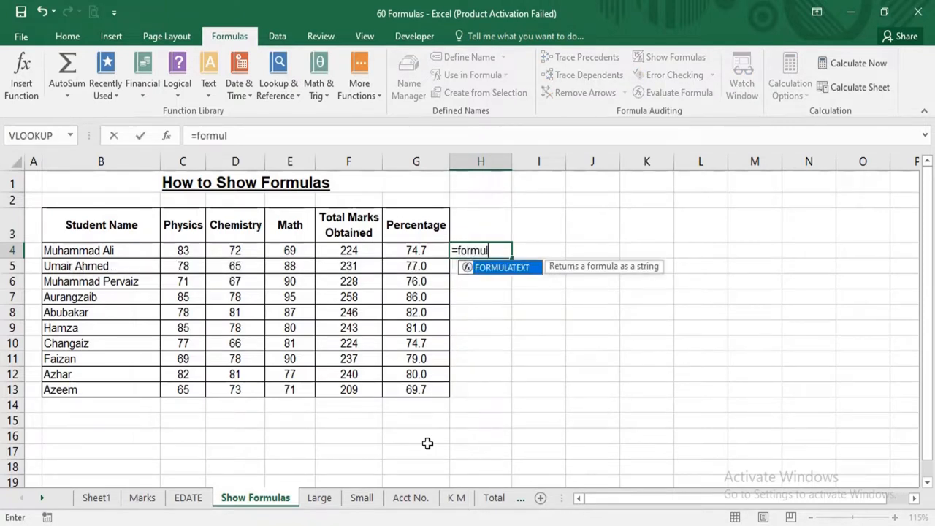
pyautogui.write('atext(')
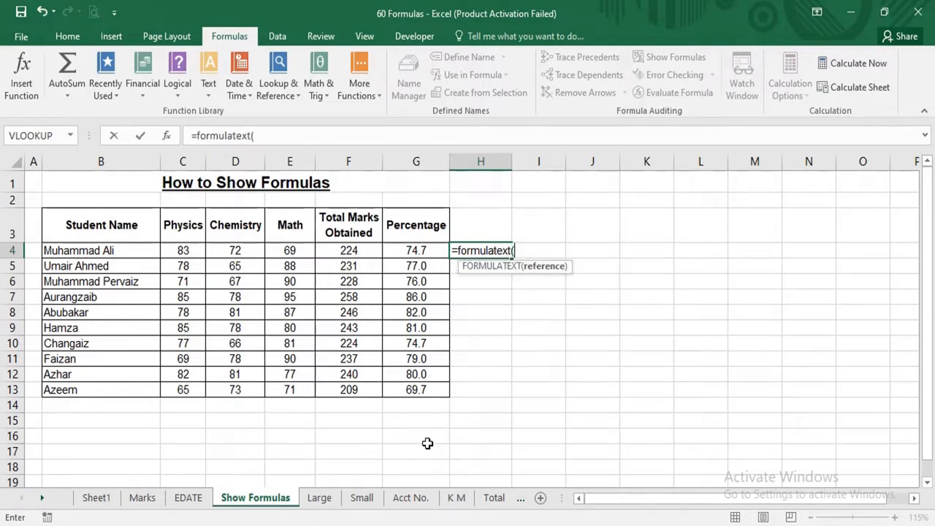
pyautogui.press('Left')
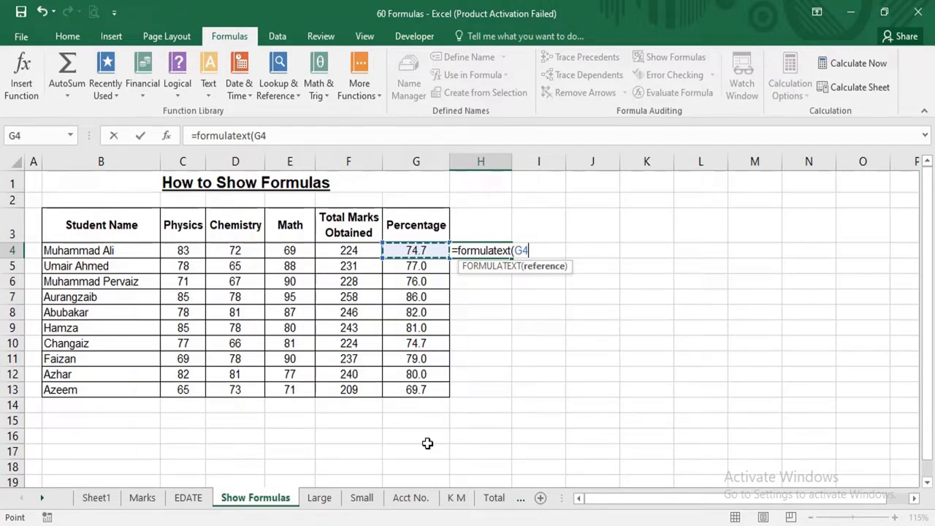
pyautogui.write(')')
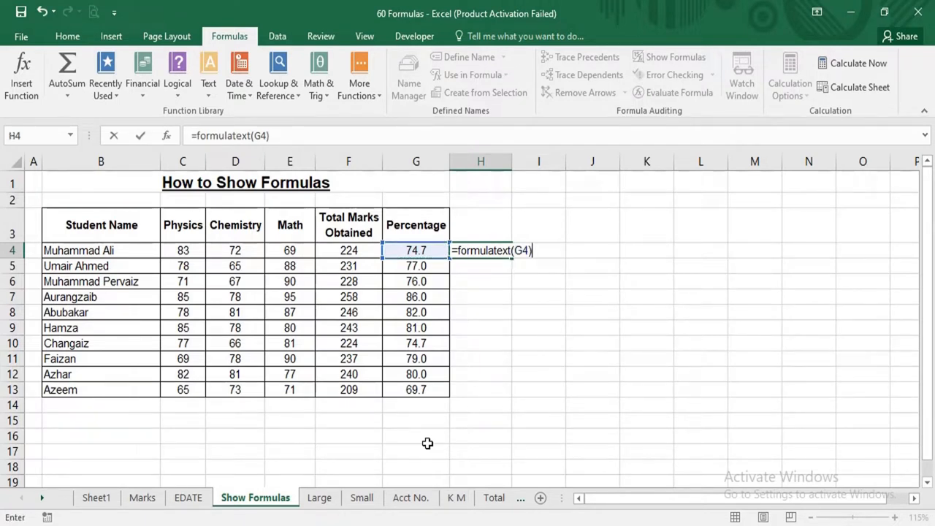
pyautogui.press('Return')
pyautogui.press('Up')
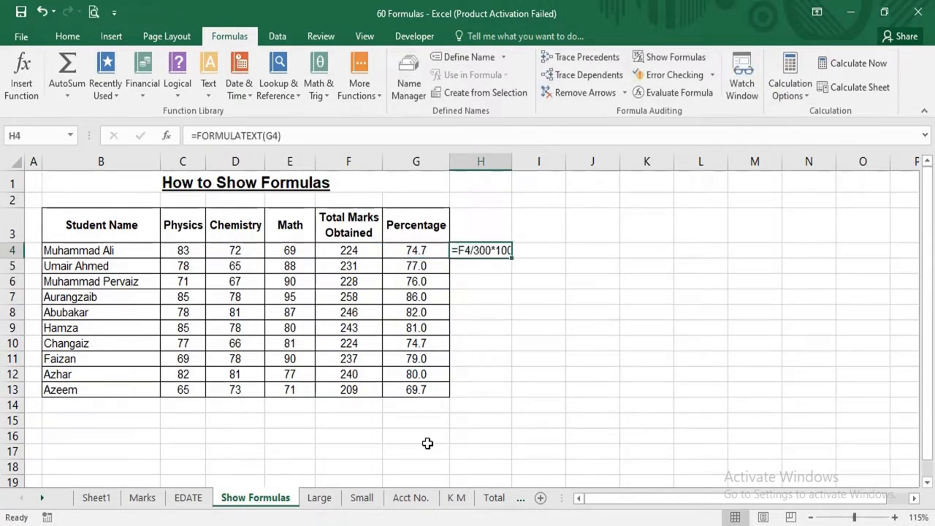
# Try filling the FORMULATEXT formula from H4 down through H13, and remove the formulas from column H.
pyautogui.hotkey('shift', 'Down')
pyautogui.hotkey('shift', 'Down')
pyautogui.hotkey('shift', 'Down')
pyautogui.hotkey('shift', 'Down')
pyautogui.hotkey('shift', 'Down')
pyautogui.hotkey('shift', 'Down')
pyautogui.hotkey('shift', 'Down')
pyautogui.hotkey('shift', 'Down')
pyautogui.hotkey('shift', 'Down')
pyautogui.hotkey('shift', 'Down')
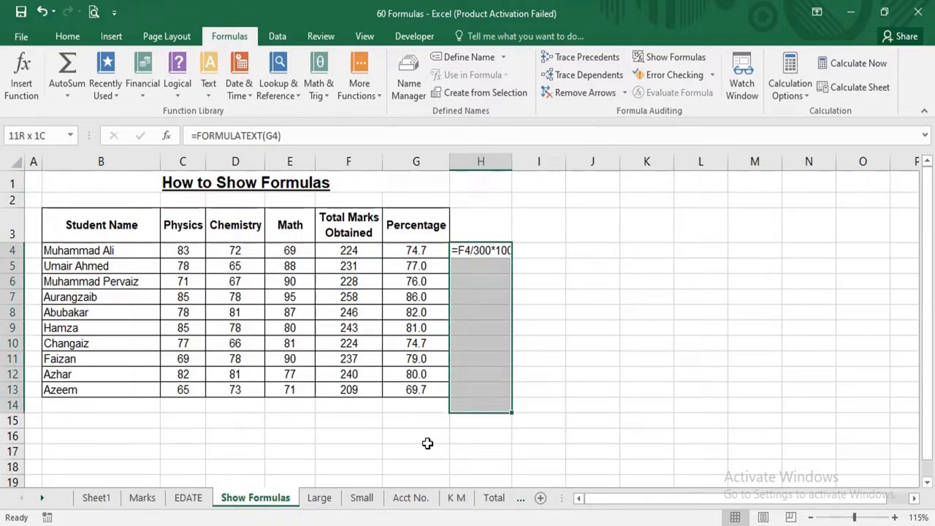
pyautogui.hotkey('shift', 'Up')
pyautogui.hotkey('ctrl', 'd')
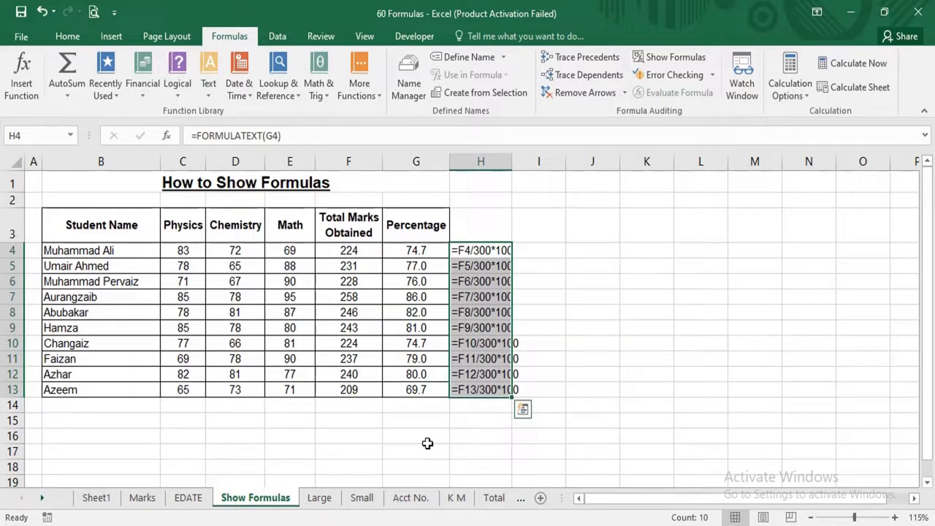
pyautogui.hotkey('ctrl', 'z')
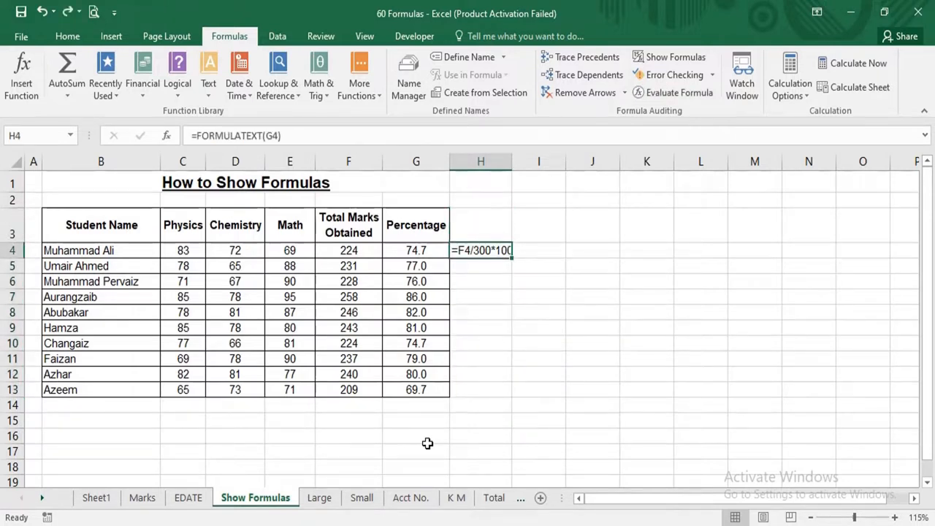
pyautogui.press('Delete')
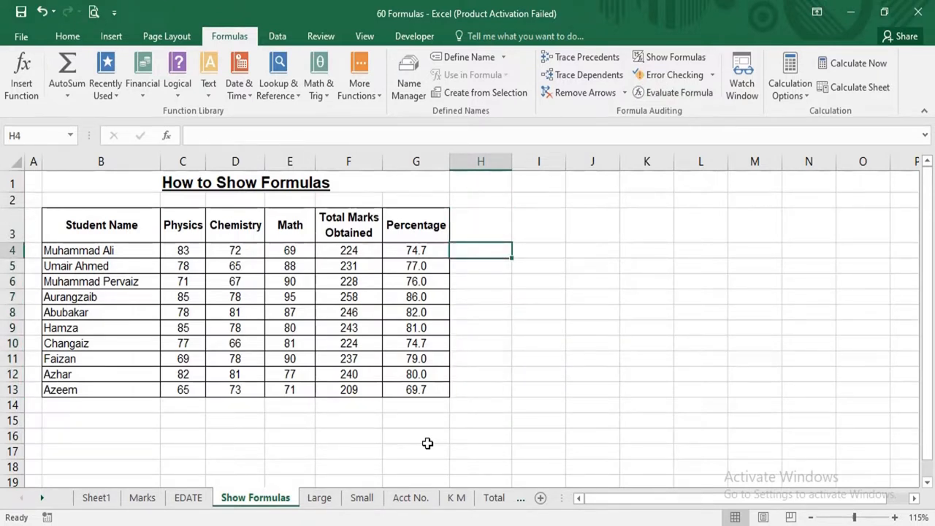
# Enter =FORMULATEXT(F4) in H4 to return the first student's total marks formula as text.
pyautogui.write('=Formula')
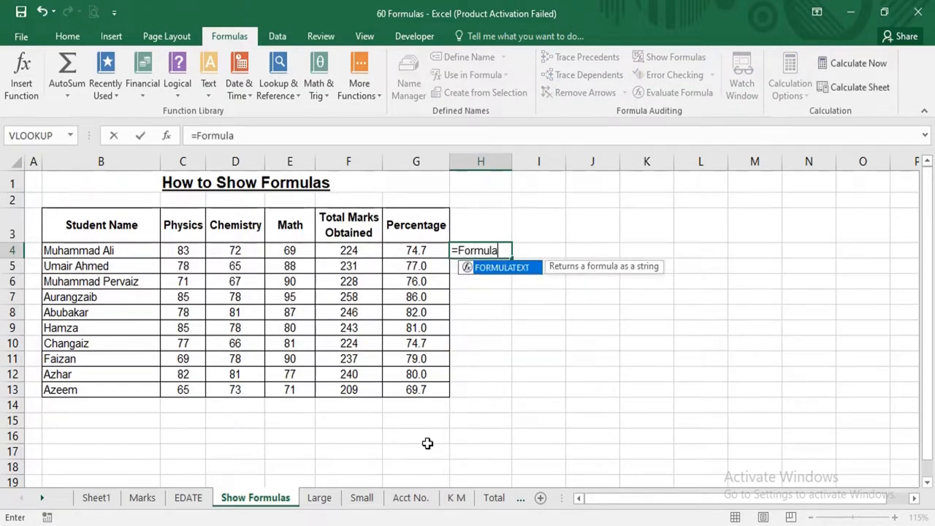
pyautogui.write('Text(')
pyautogui.press('Left')
pyautogui.press('Left')
pyautogui.press('Left')
pyautogui.press('Right')
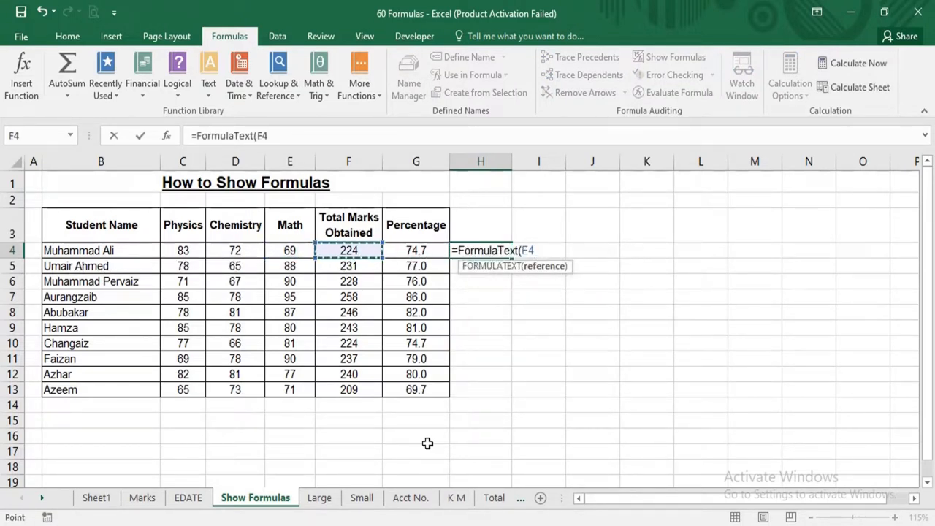
pyautogui.write(')')
pyautogui.press('Return')
pyautogui.press('Up')
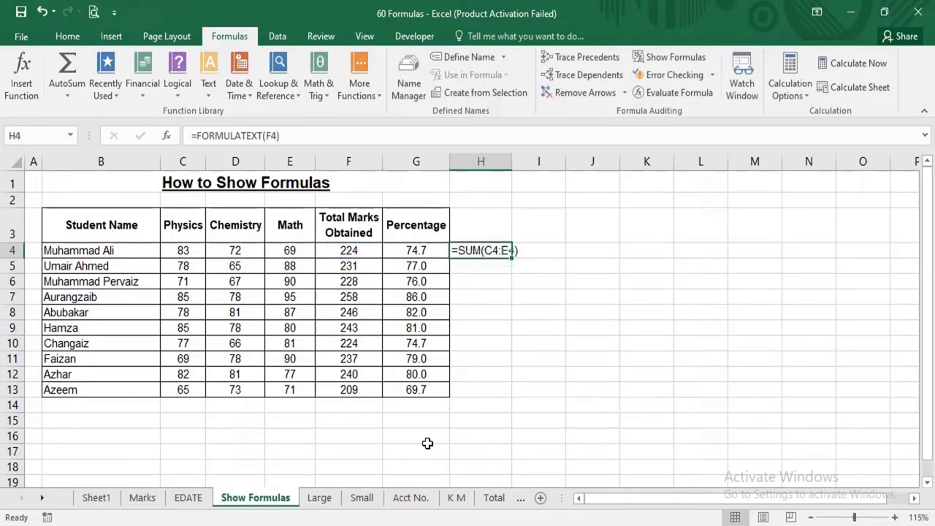
# Fill the total marks FORMULATEXT formula from H4 down for the remaining students.
pyautogui.hotkey('shift', 'Down')
pyautogui.hotkey('shift', 'Down')
pyautogui.hotkey('shift', 'Down')
pyautogui.hotkey('shift', 'Down')
pyautogui.hotkey('shift', 'Down')
pyautogui.hotkey('shift', 'Down')
pyautogui.hotkey('shift', 'Down')
pyautogui.hotkey('shift', 'Down')
pyautogui.hotkey('shift', 'Down')
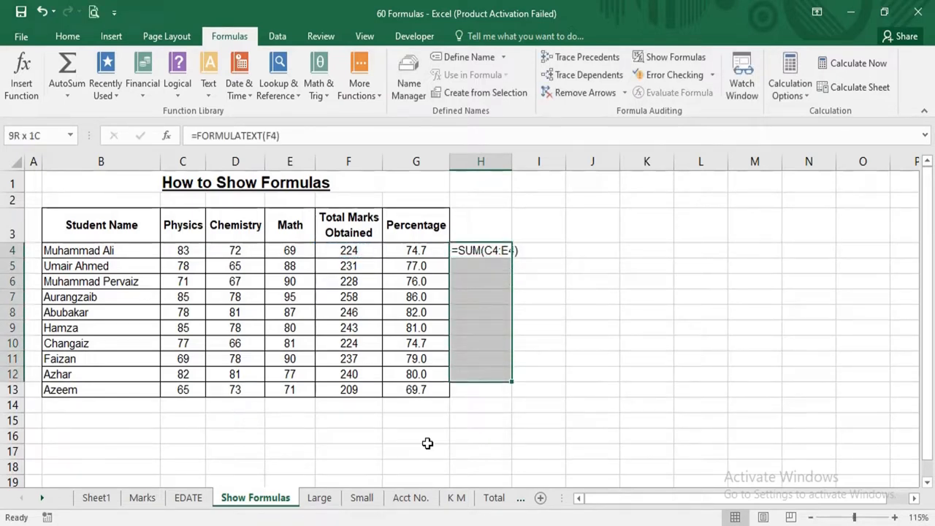
pyautogui.hotkey('ctrl', 'd')
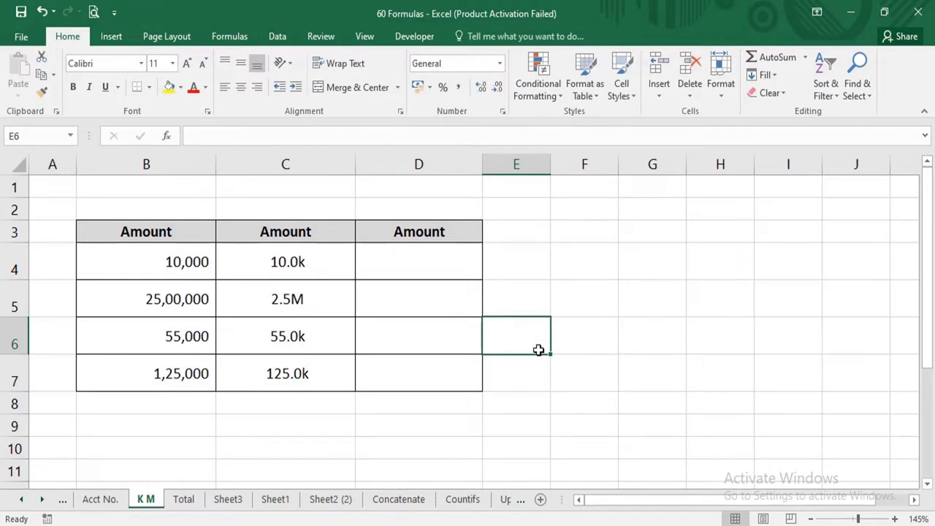
# On the K M sheet, examine the full amounts in column B and compare B4 with its abbreviated version in C4.
pyautogui.click(167, 268)
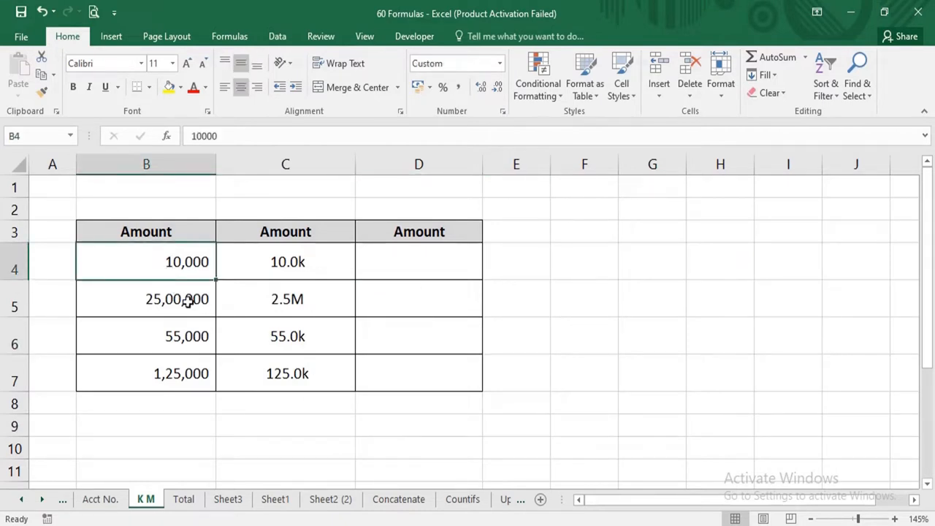
pyautogui.click(188, 304)
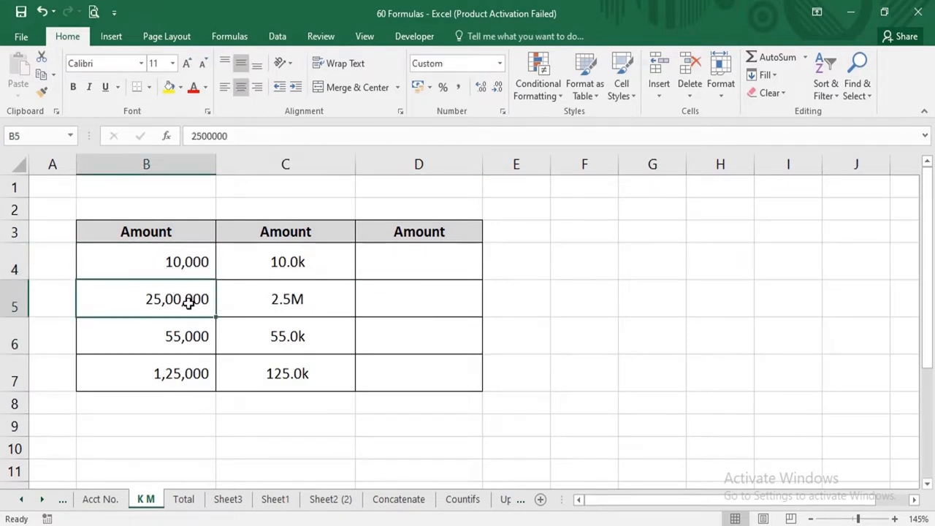
pyautogui.click(208, 344)
pyautogui.click(198, 374)
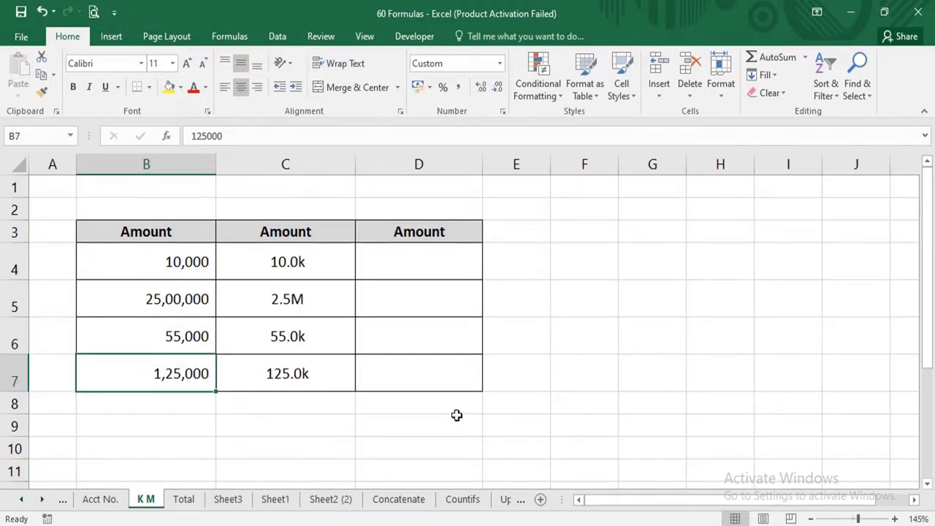
pyautogui.click(245, 447)
pyautogui.moveTo(176, 270); pyautogui.dragTo(275, 276)
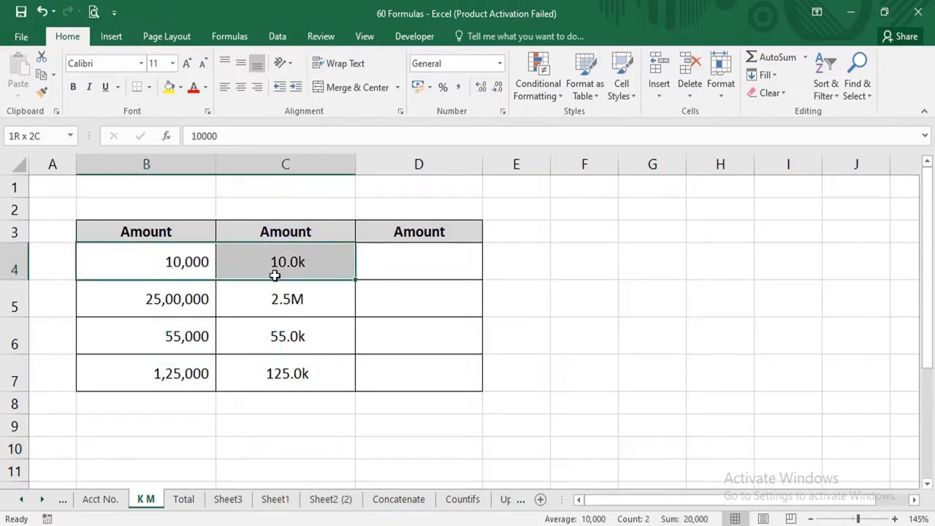
pyautogui.click(274, 276)
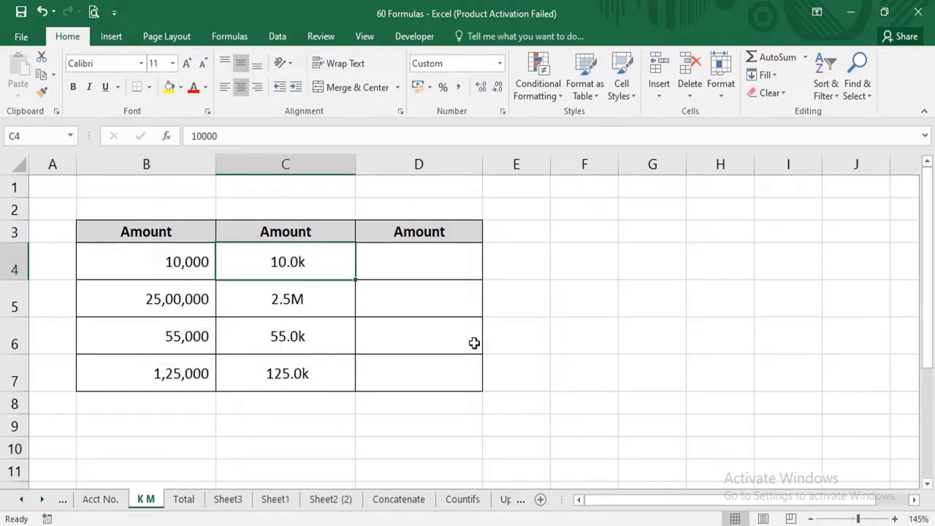
# Set the amount in C4 to 21000 to test its abbreviated number format.
pyautogui.write('21000')
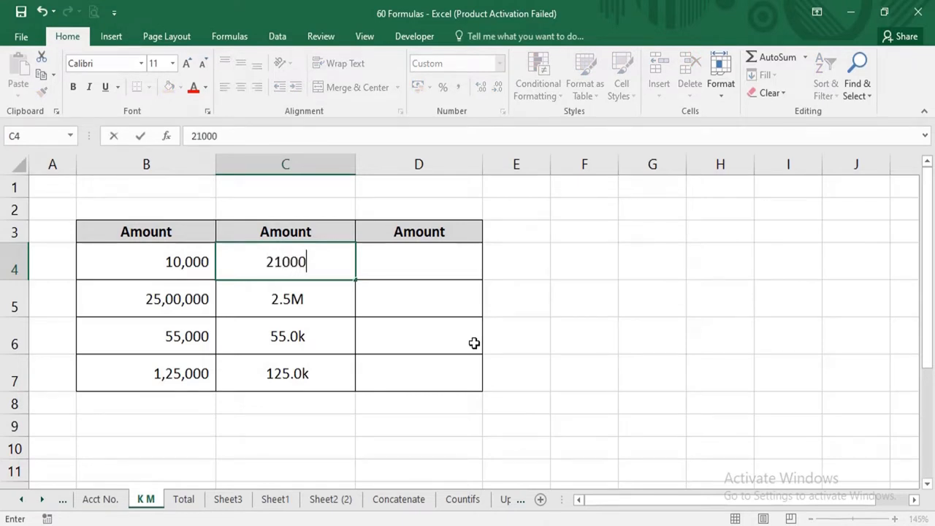
pyautogui.press('Return')
pyautogui.press('Up')
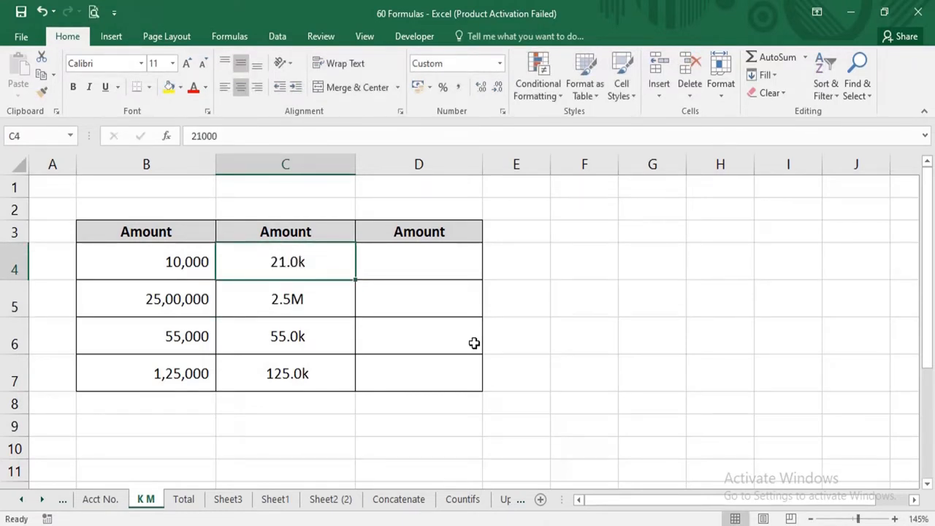
pyautogui.click(520, 406)
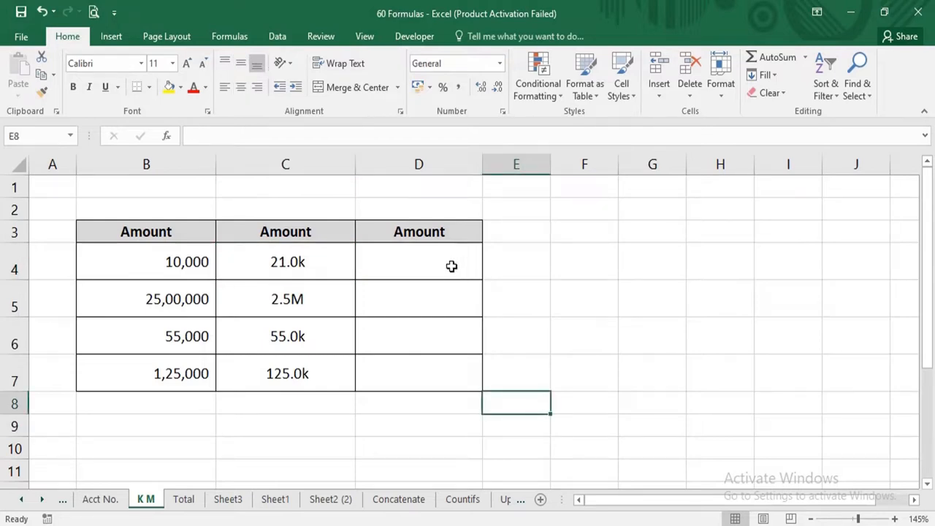
# Apply the custom number format [<1000000] 0.0,K; 0.0,,"M" to the empty Amount cells D4:D7.
pyautogui.moveTo(451, 265); pyautogui.dragTo(448, 374)
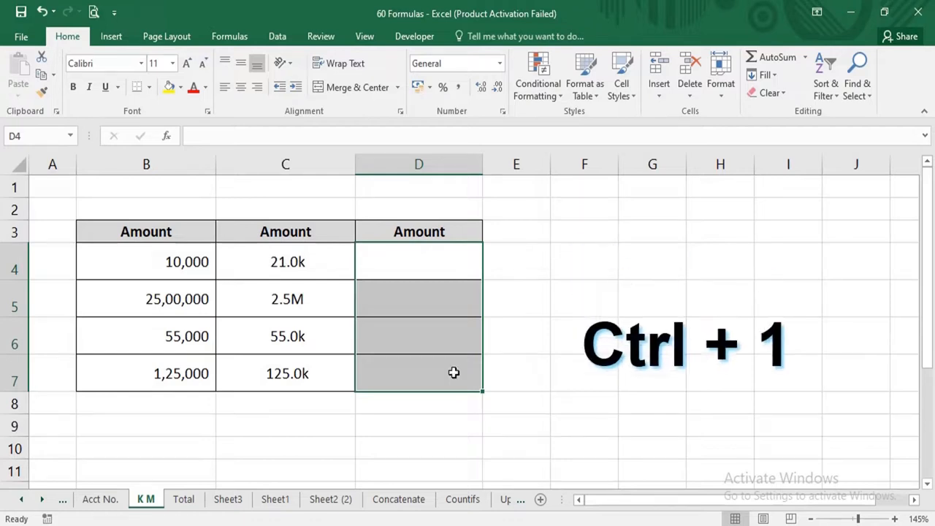
pyautogui.hotkey('ctrl', '1')
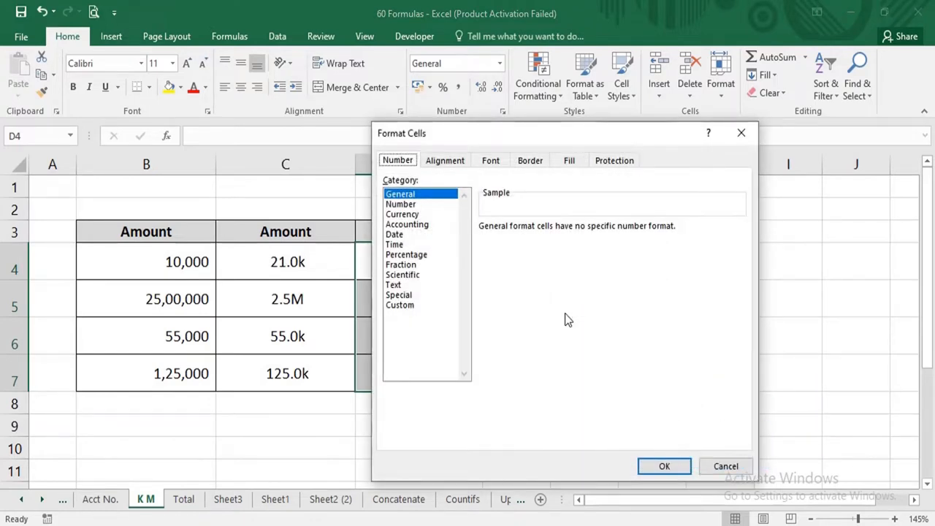
pyautogui.click(726, 466)
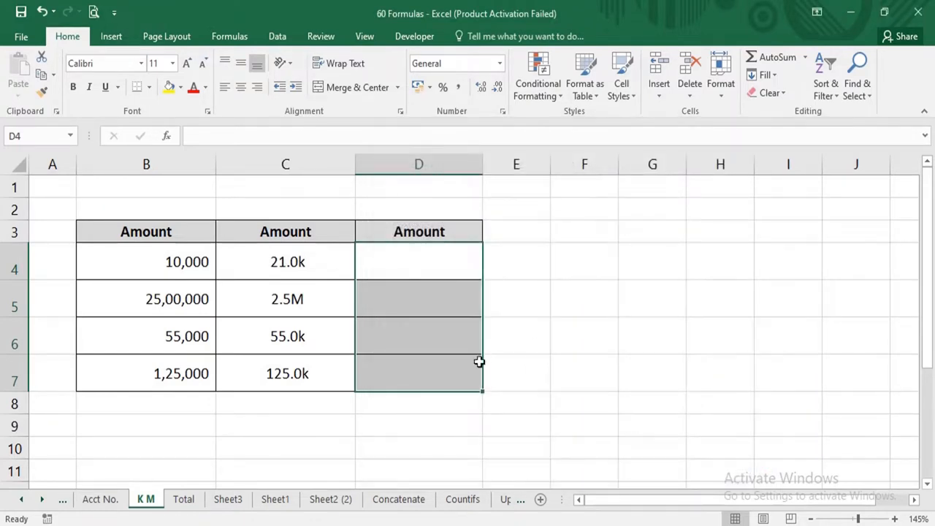
pyautogui.rightClick(439, 368)
pyautogui.click(493, 296)
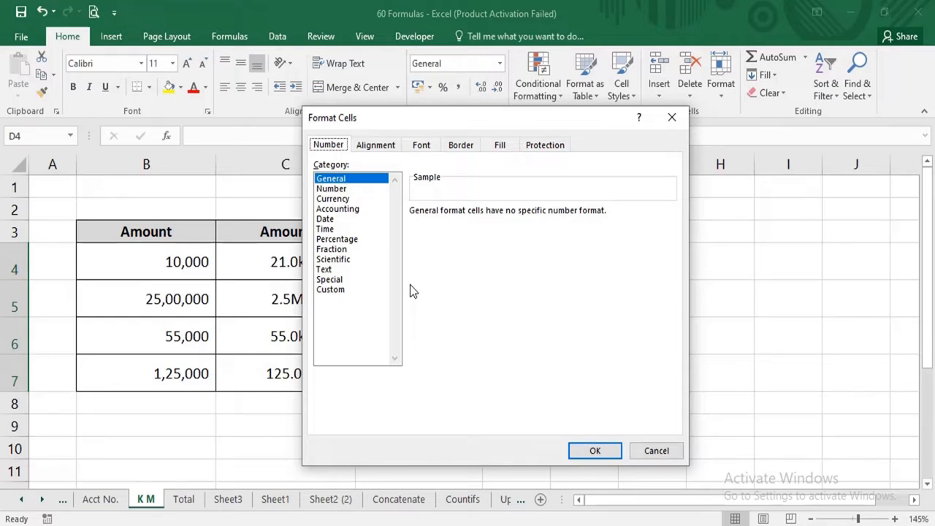
pyautogui.click(340, 291)
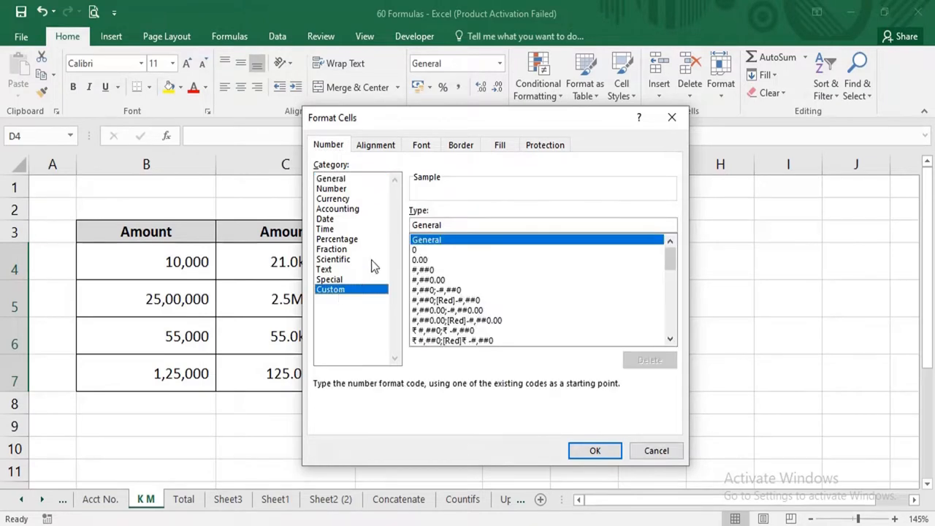
pyautogui.doubleClick(456, 226)
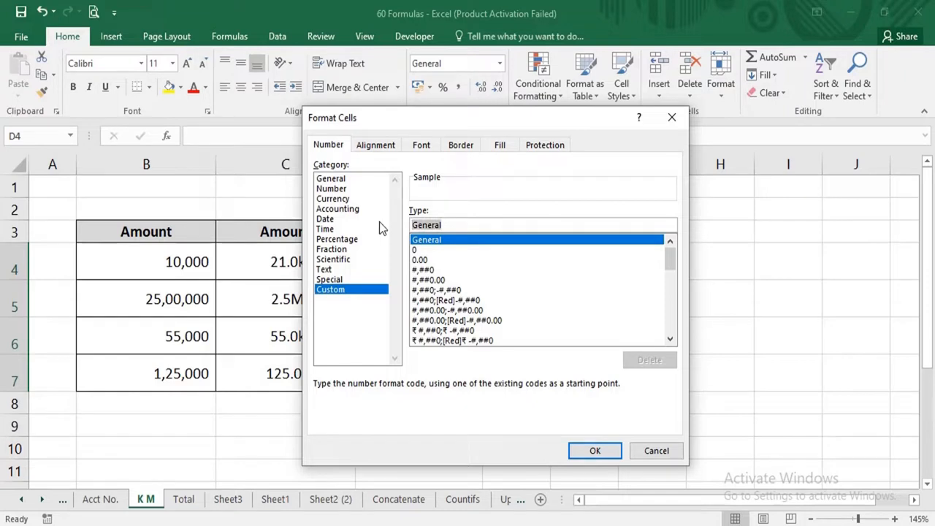
pyautogui.press('BackSpace')
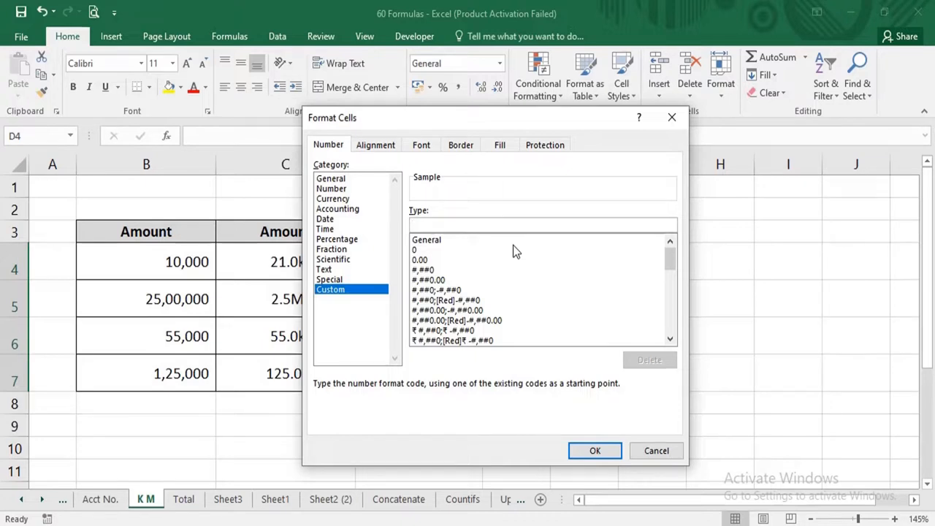
pyautogui.write('[')
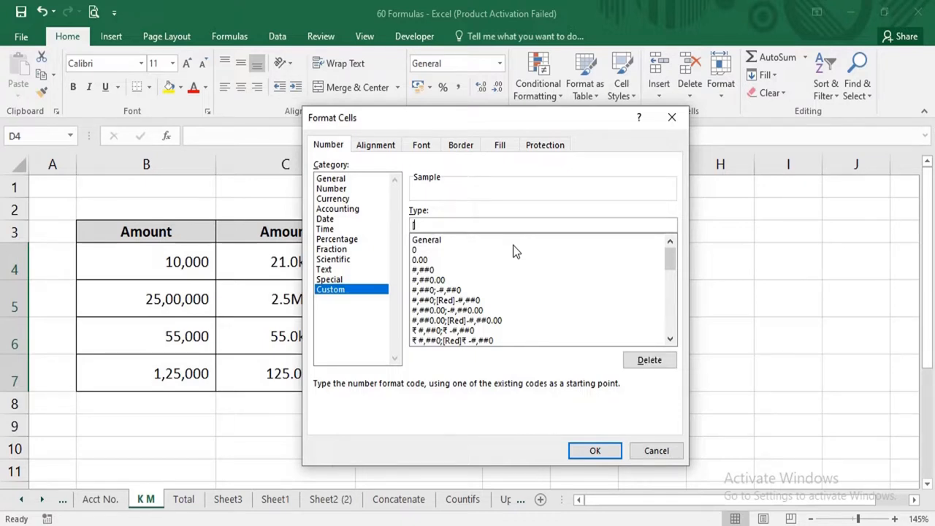
pyautogui.write('<1000000] 0.0,K; 0.0')
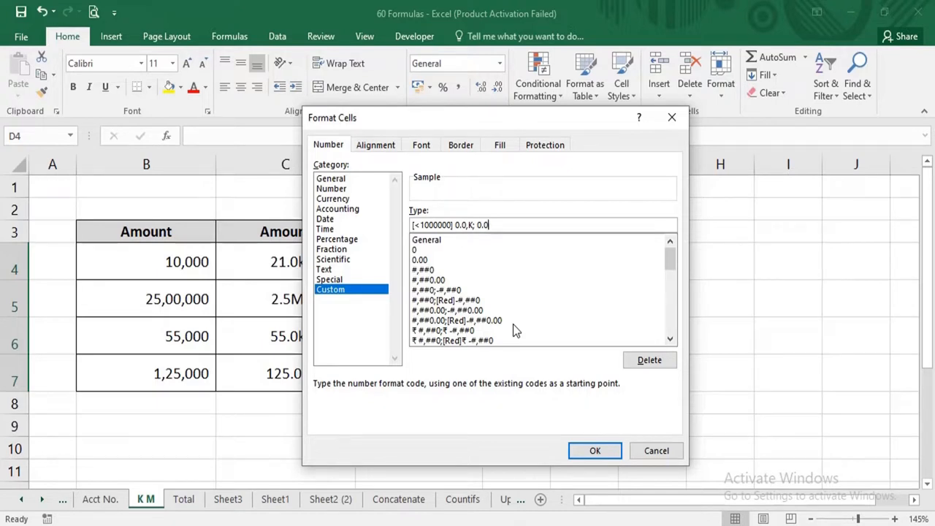
pyautogui.write(',,"M"')
pyautogui.press('Return')
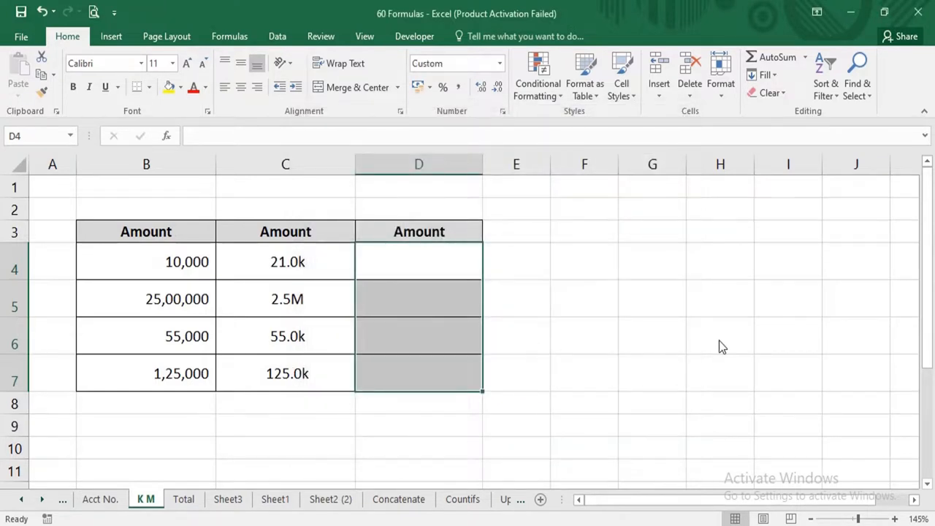
# Enter 21000 in D4 and 3200000 in D5 to test the custom K and M format.
pyautogui.press('Down')
pyautogui.press('Up')
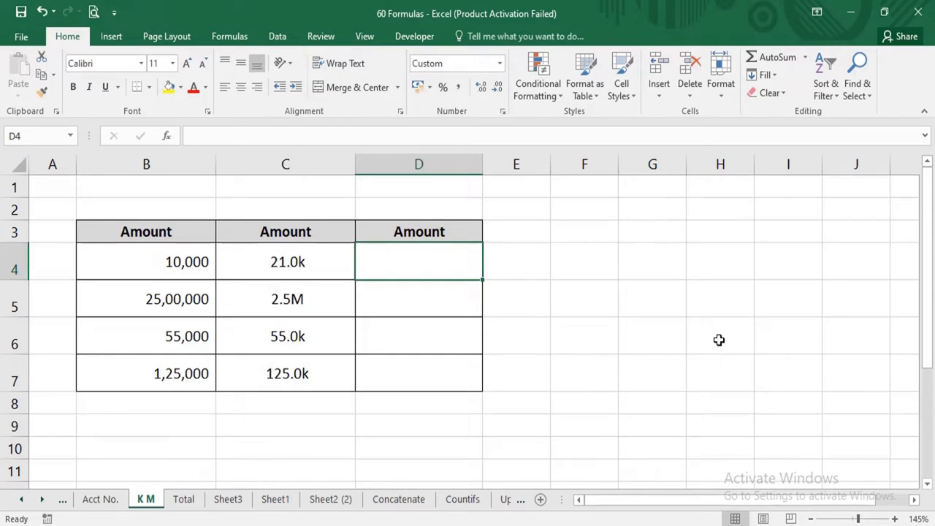
pyautogui.write('21000')
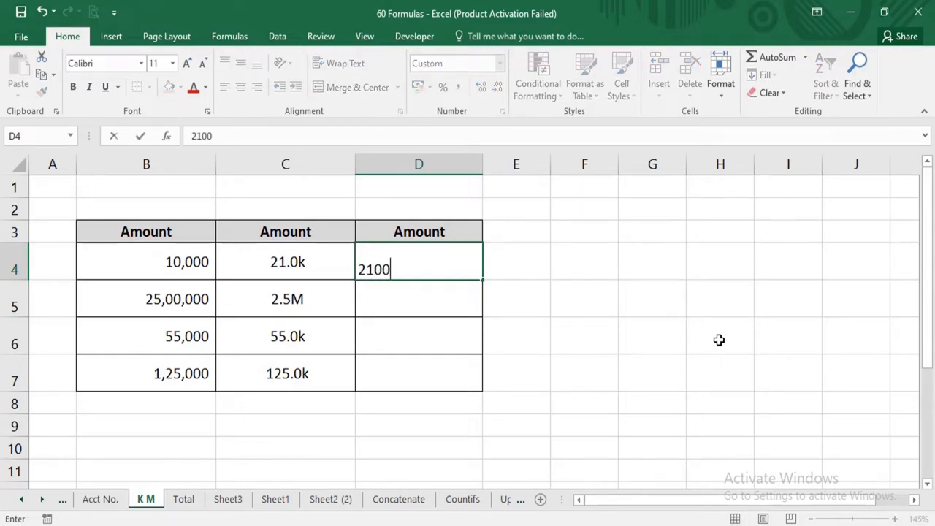
pyautogui.press('Return')
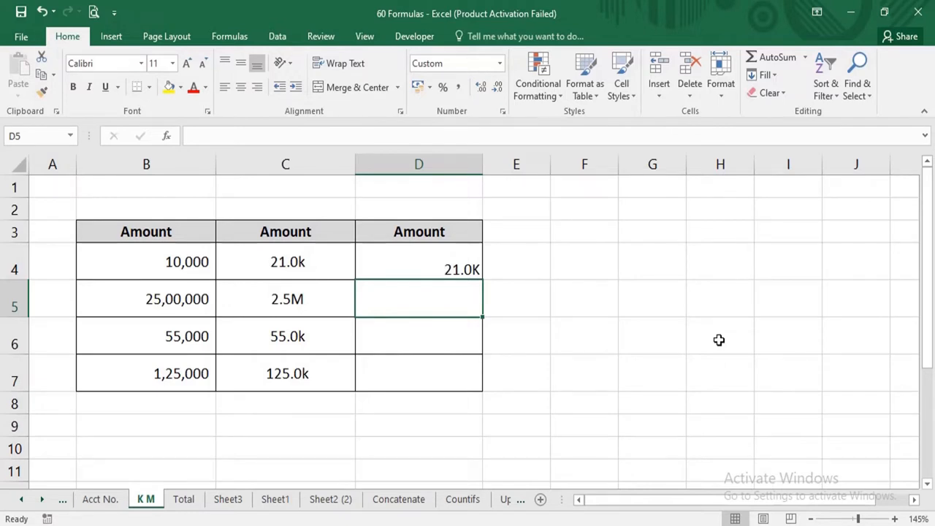
pyautogui.write('3200000')
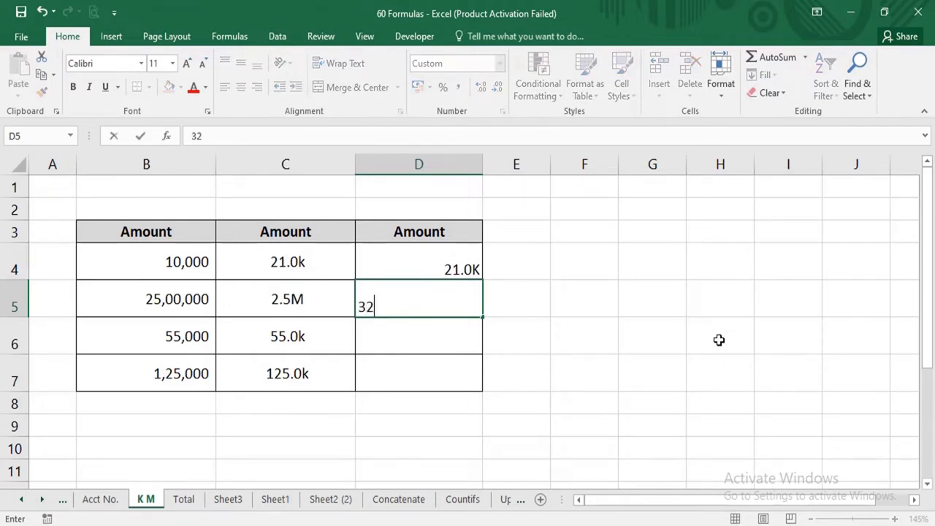
pyautogui.press('Return')
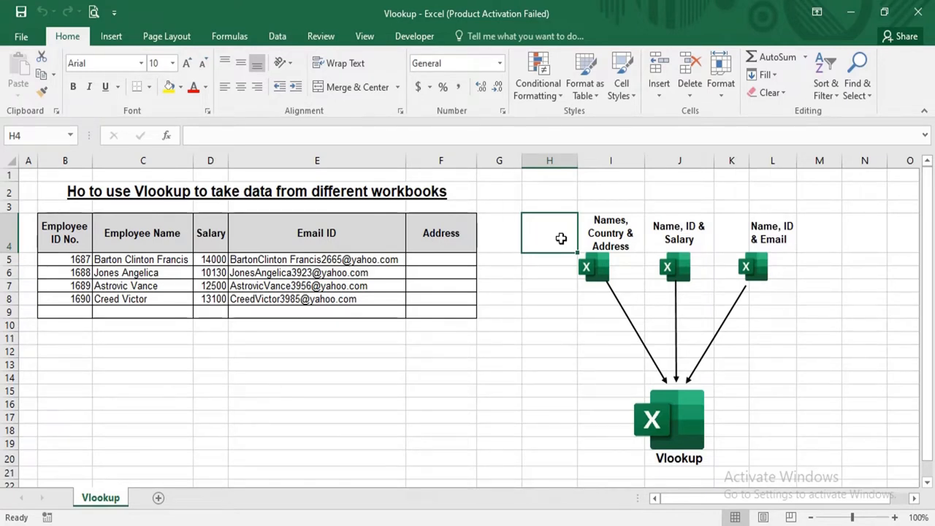
# Examine the data source diagram in the Vlookup workbook and the three sheets of the Employee Data workbook, and return to Vlookup.
pyautogui.moveTo(561, 238); pyautogui.dragTo(790, 463)
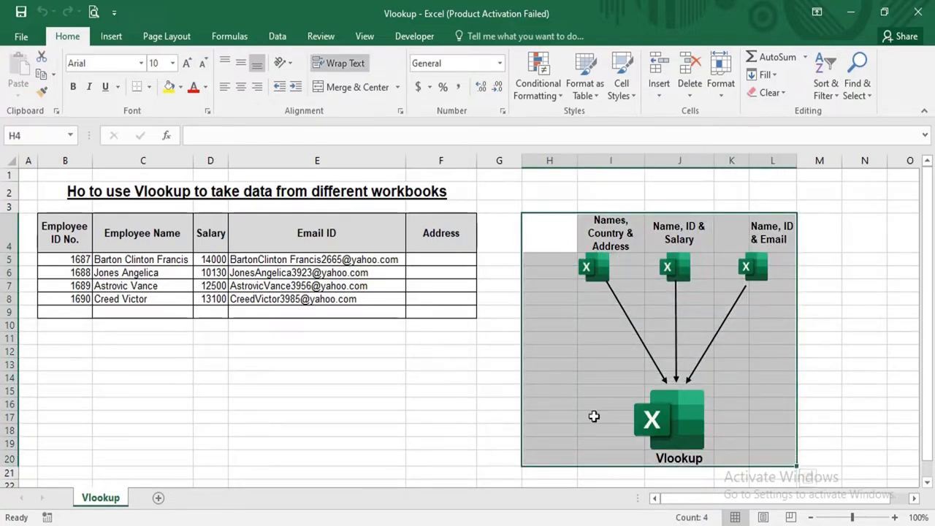
pyautogui.click(397, 388)
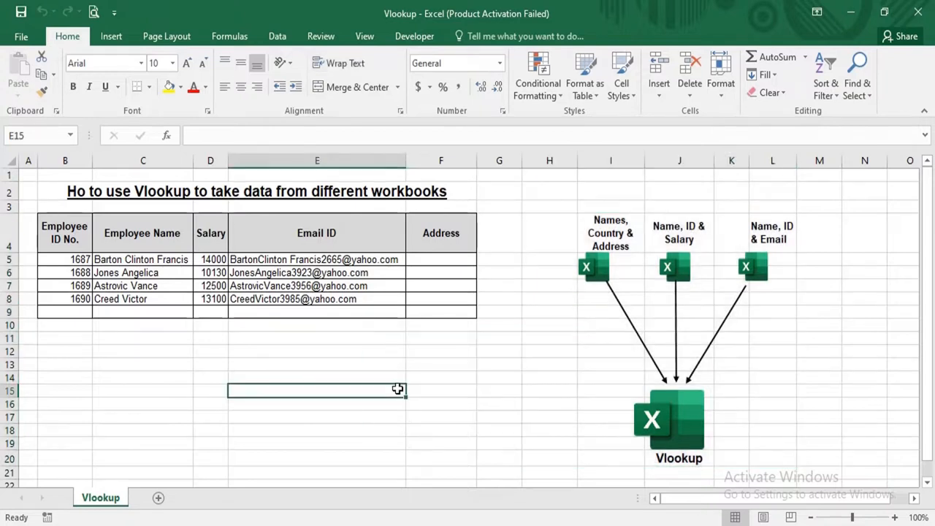
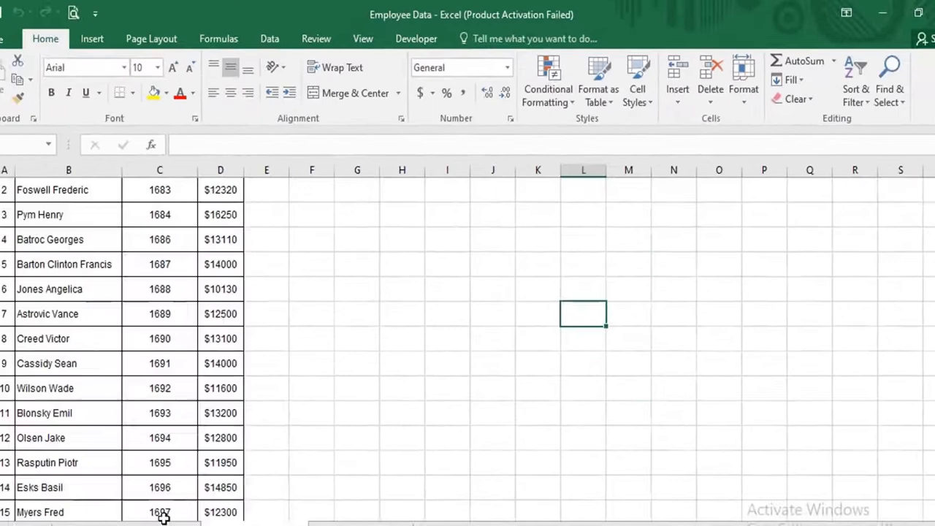
pyautogui.click(170, 497)
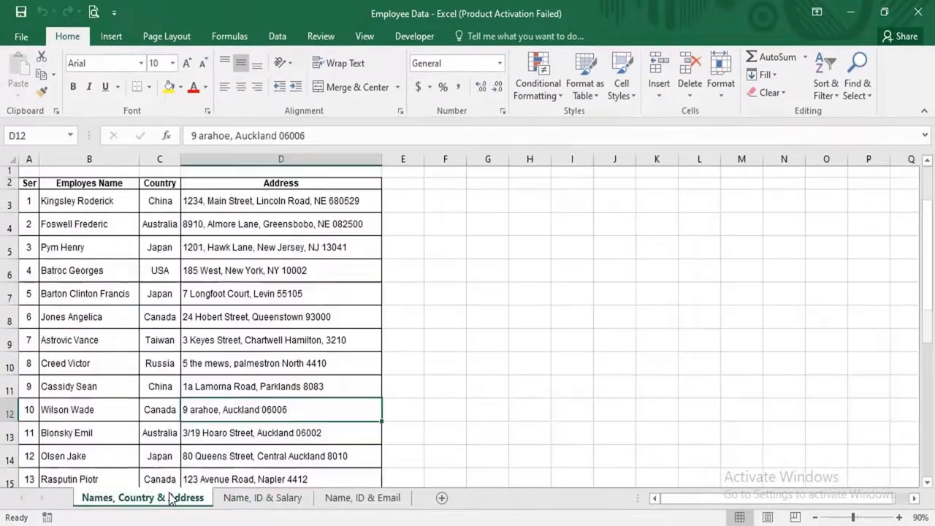
pyautogui.click(263, 497)
pyautogui.click(363, 498)
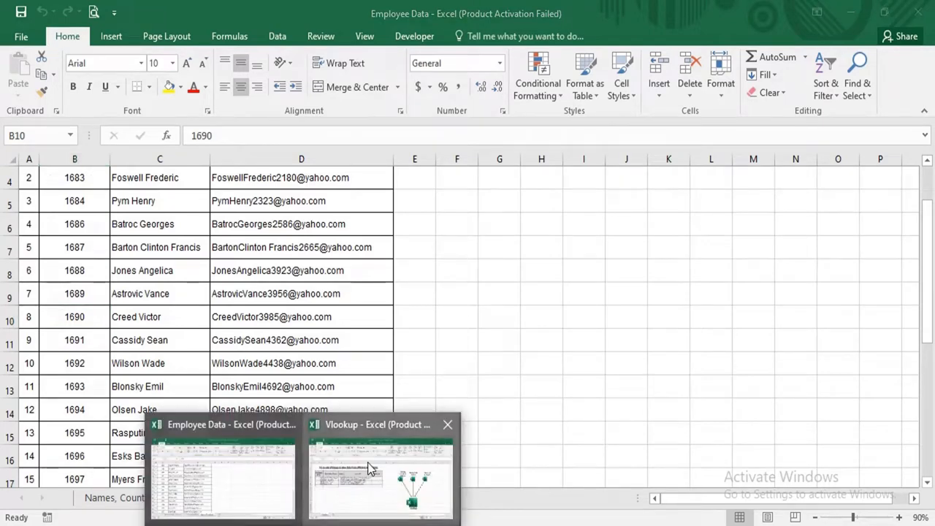
pyautogui.click(374, 470)
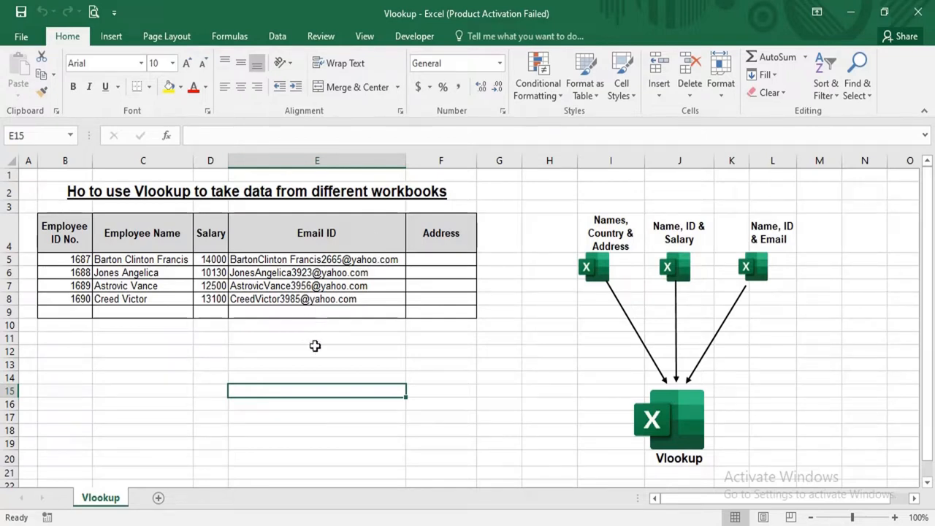
# Clear the employee ID numbers in B6:B8 and re-enter them to test the lookup of name, salary and email.
pyautogui.moveTo(65, 273); pyautogui.dragTo(65, 299)
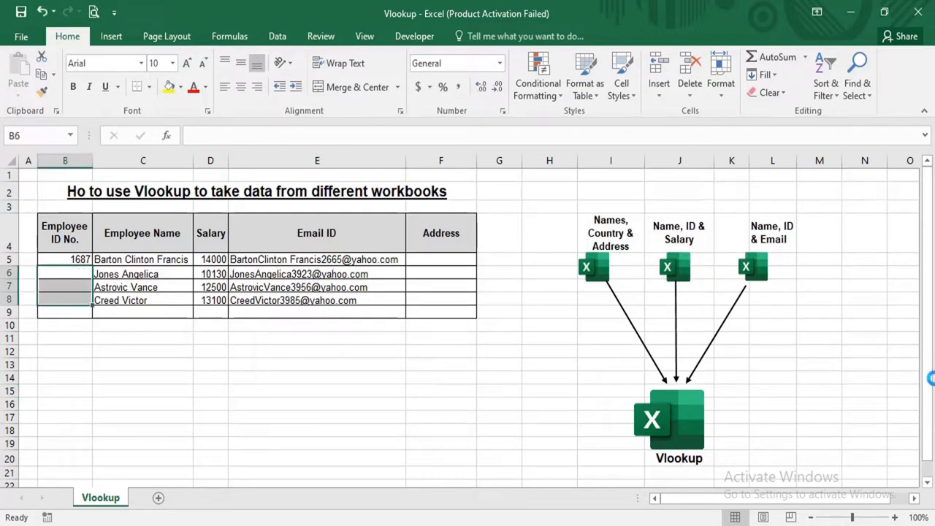
pyautogui.press('Delete')
pyautogui.write('1688')
pyautogui.press('Return')
pyautogui.write('1689')
pyautogui.press('Return')
pyautogui.write('1690')
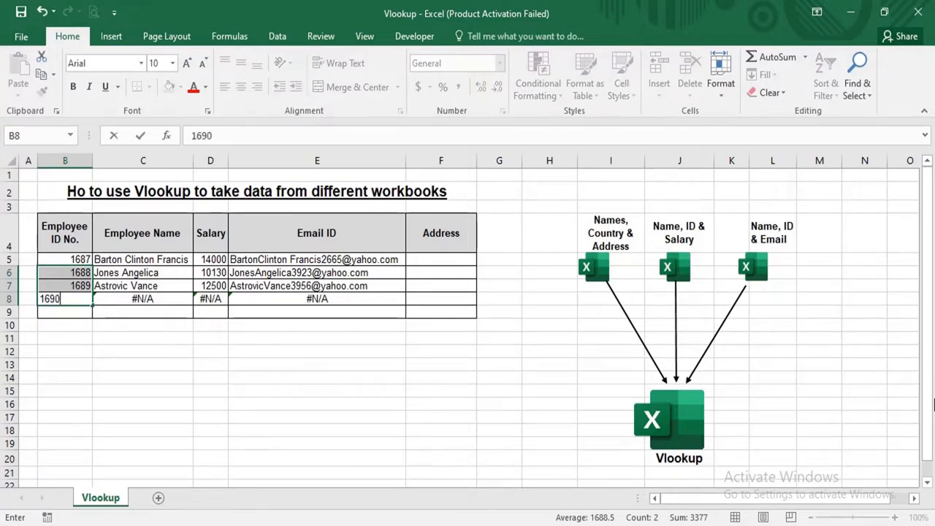
pyautogui.press('Return')
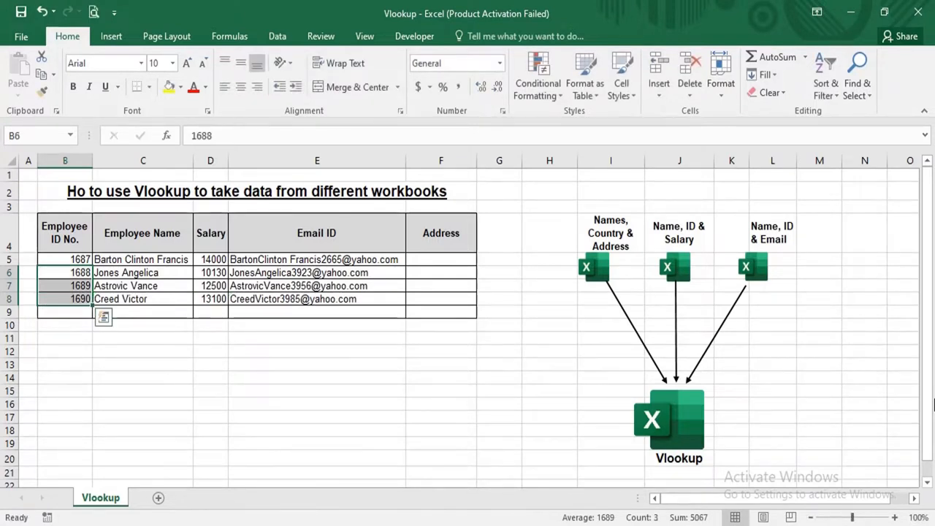
pyautogui.click(541, 413)
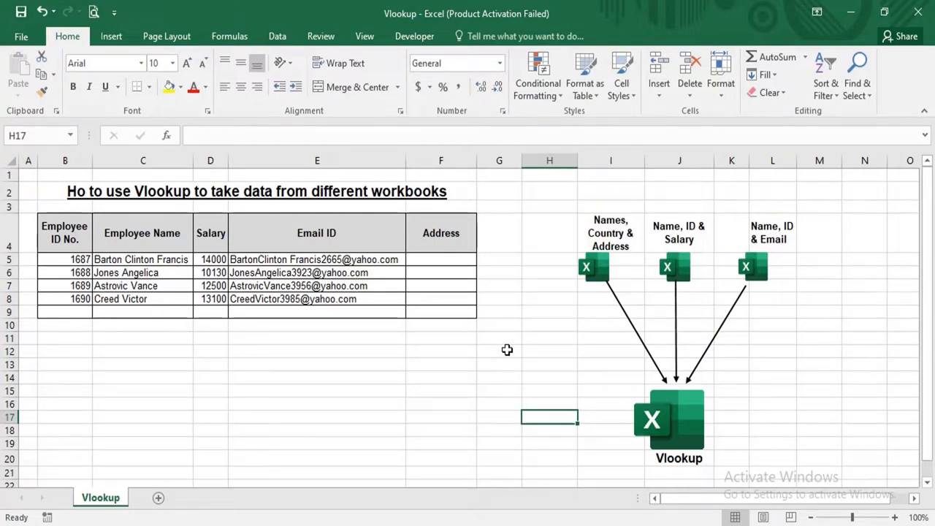
# In the Employee Data workbook, examine the name, country and address columns on the Names, Country & Address sheet.
pyautogui.click(303, 525)
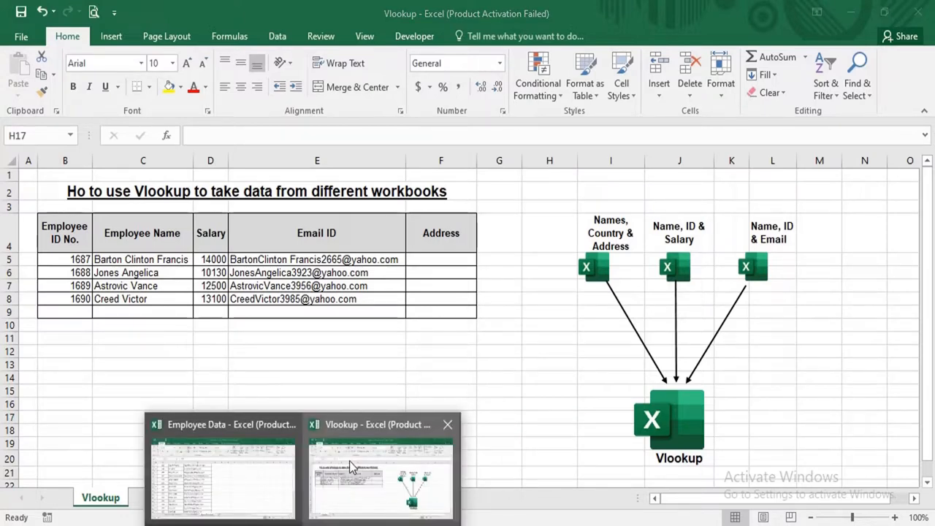
pyautogui.click(219, 467)
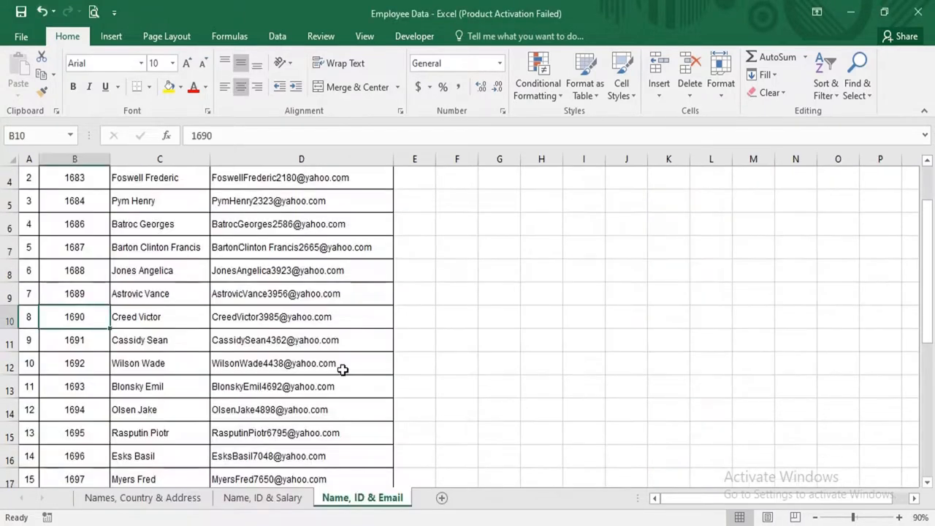
pyautogui.click(408, 365)
pyautogui.scroll(1, 438, 401)
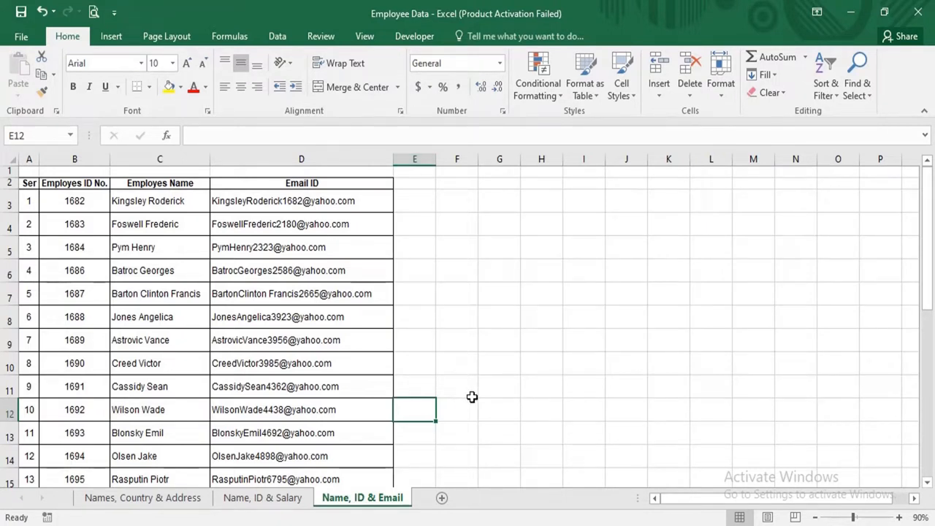
pyautogui.click(143, 497)
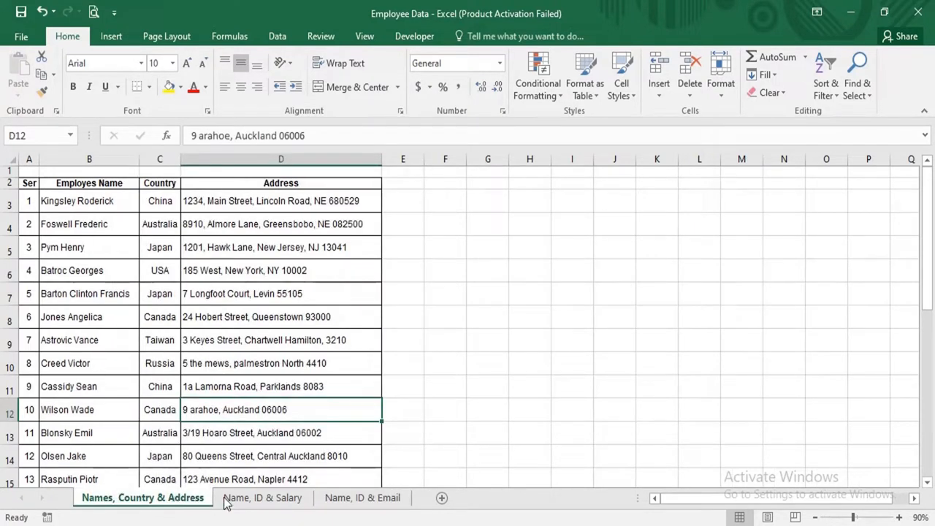
pyautogui.moveTo(121, 202); pyautogui.dragTo(129, 415)
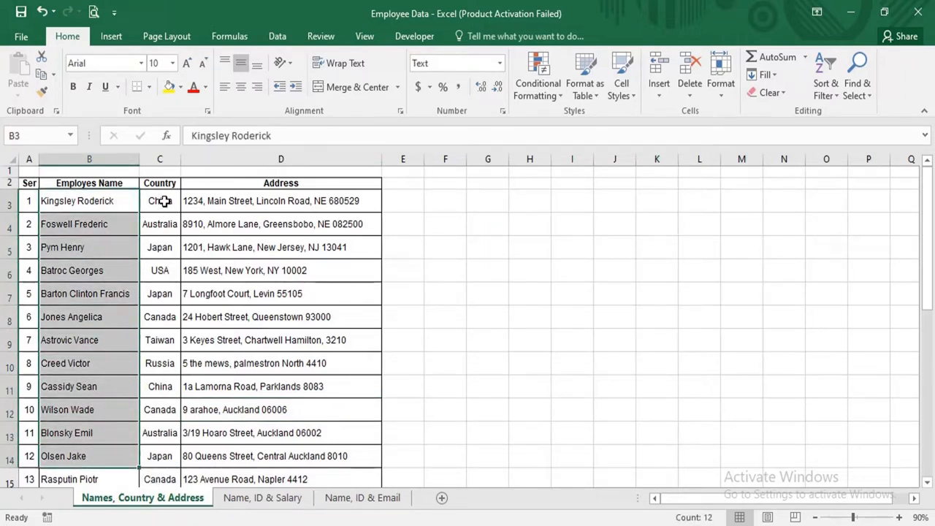
pyautogui.moveTo(162, 198); pyautogui.dragTo(161, 456)
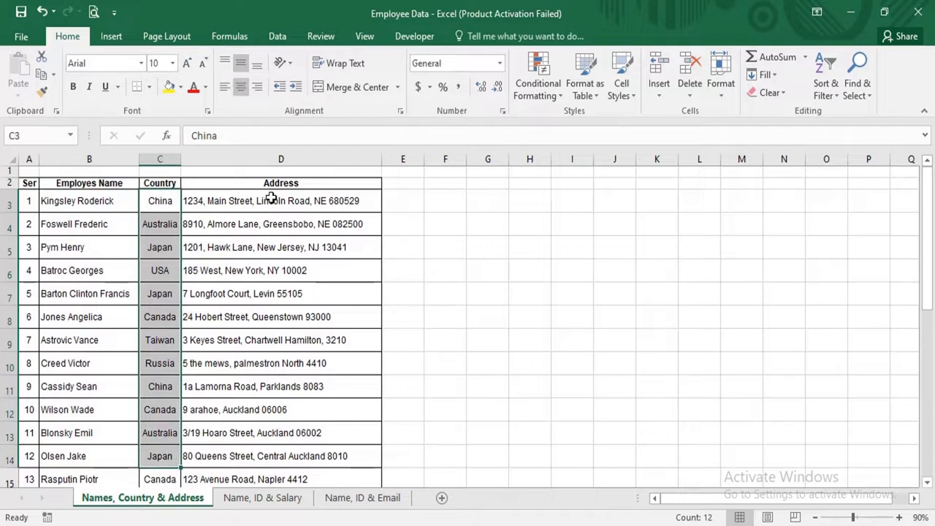
pyautogui.moveTo(270, 199); pyautogui.dragTo(219, 458)
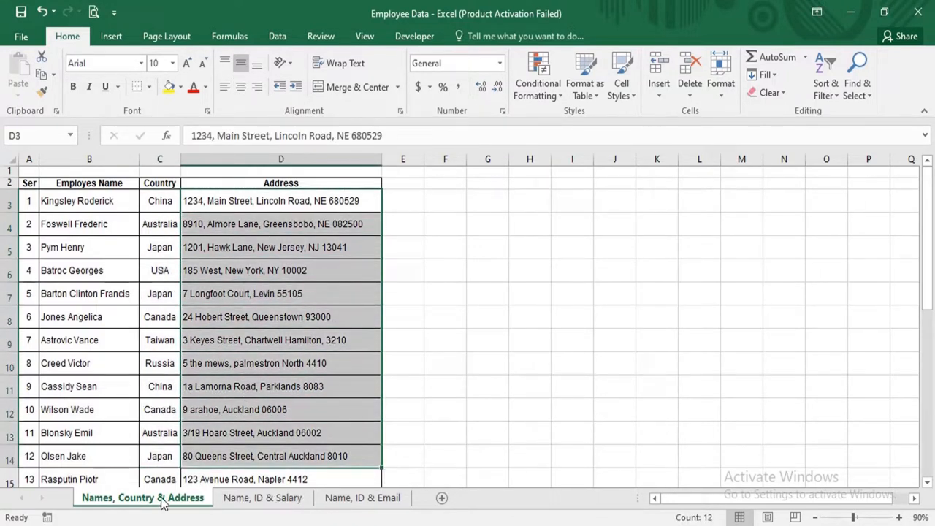
# Examine the employee name, ID number and salary columns on the Name, ID & Salary sheet.
pyautogui.click(285, 504)
pyautogui.moveTo(103, 201); pyautogui.dragTo(106, 387)
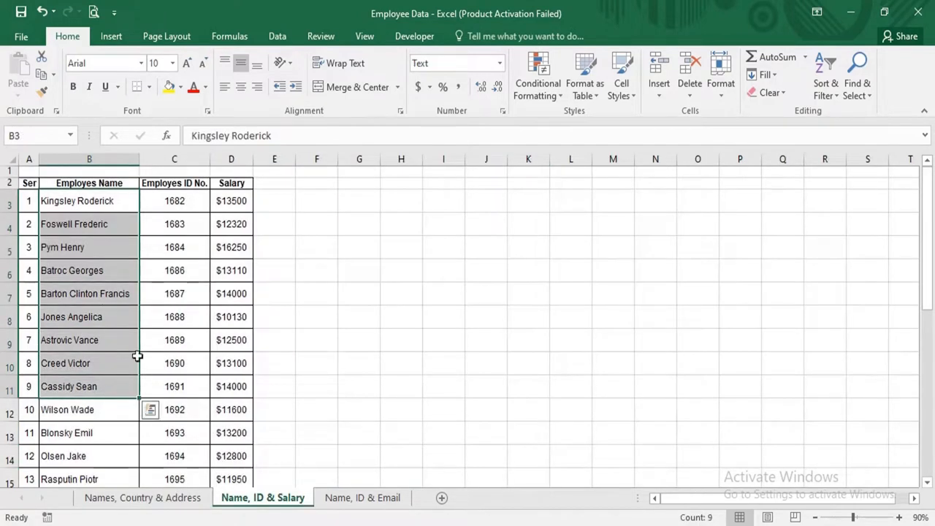
pyautogui.moveTo(182, 200); pyautogui.dragTo(186, 386)
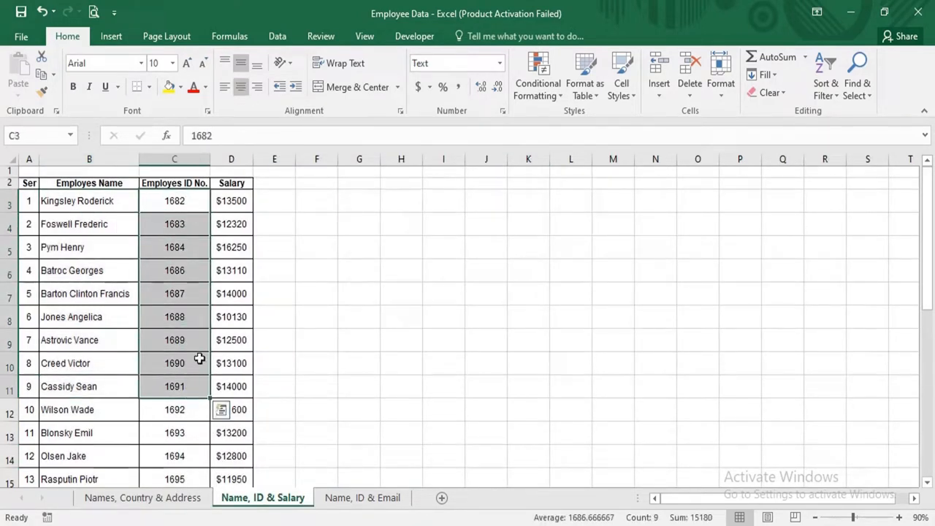
pyautogui.click(238, 200)
pyautogui.moveTo(239, 200); pyautogui.dragTo(240, 387)
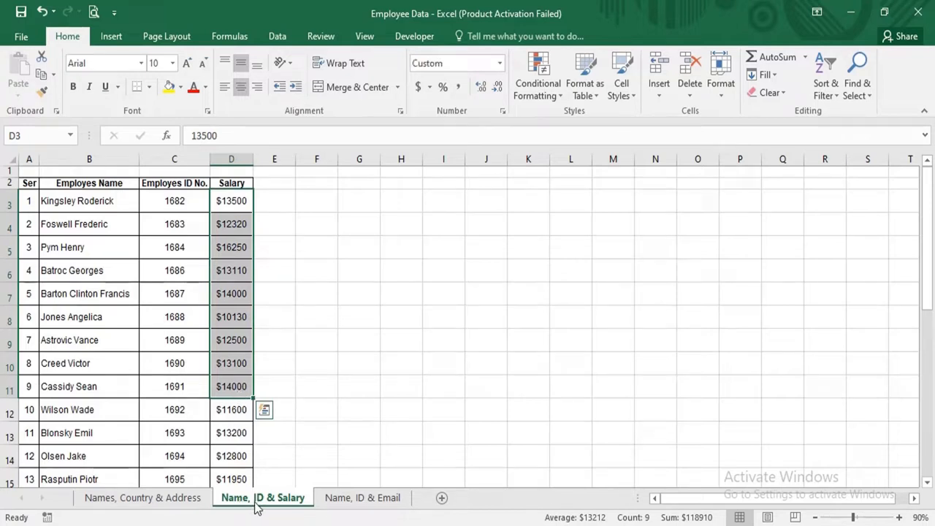
# Examine the ID, name and email columns on the Name, ID & Email sheet, and return to the Vlookup workbook's first data row.
pyautogui.click(354, 501)
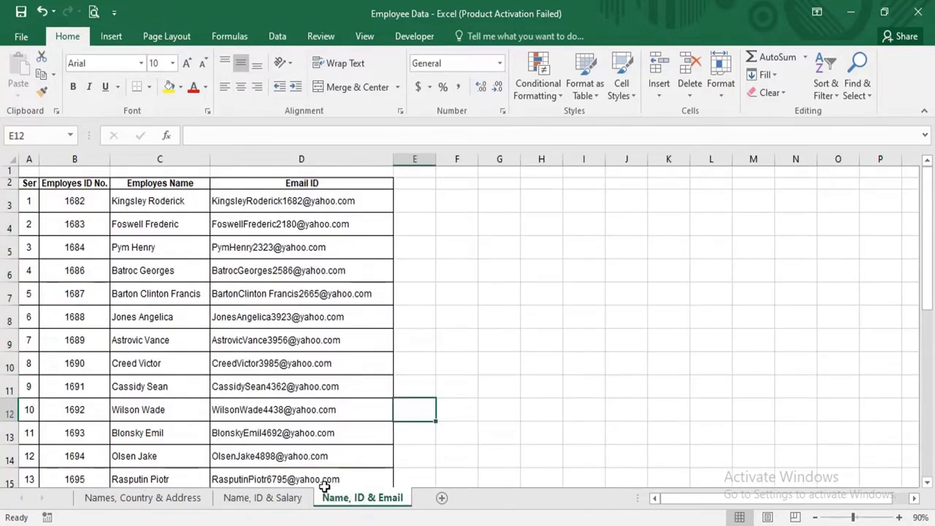
pyautogui.click(95, 202)
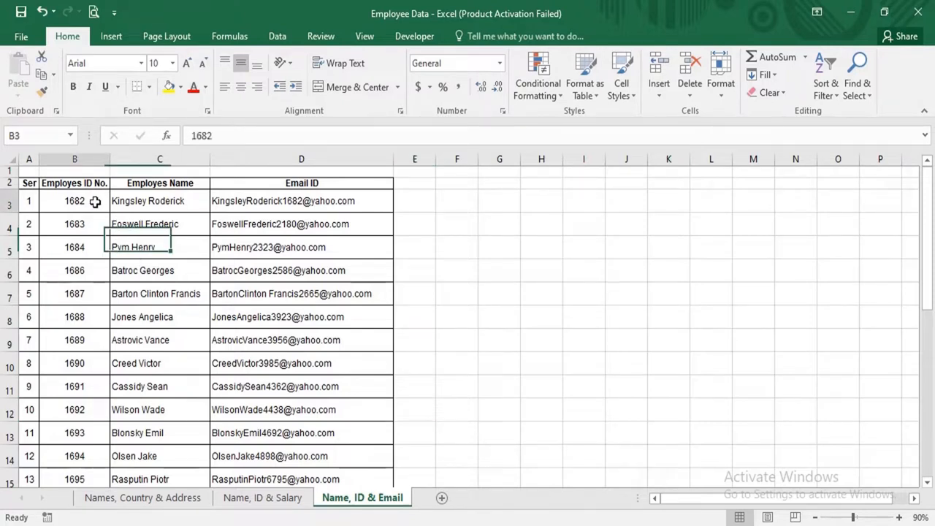
pyautogui.moveTo(124, 202); pyautogui.dragTo(183, 479)
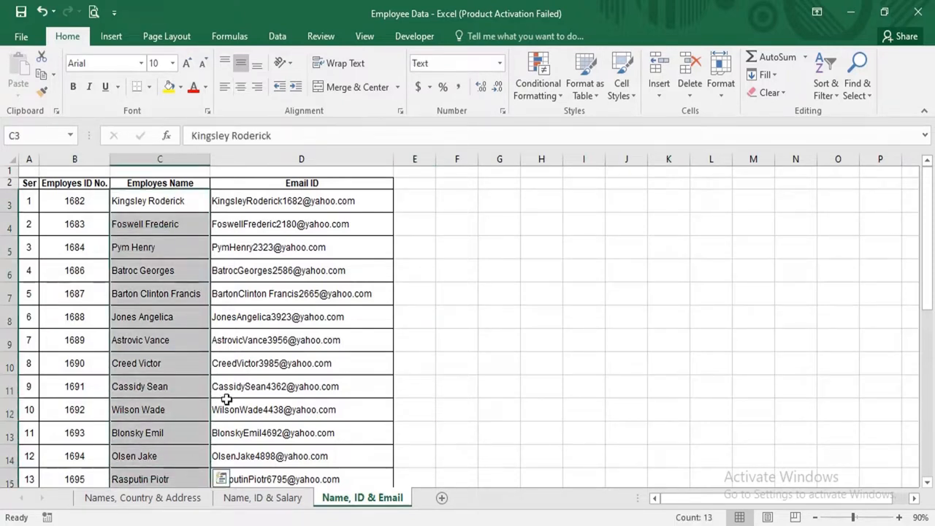
pyautogui.moveTo(306, 199); pyautogui.dragTo(299, 453)
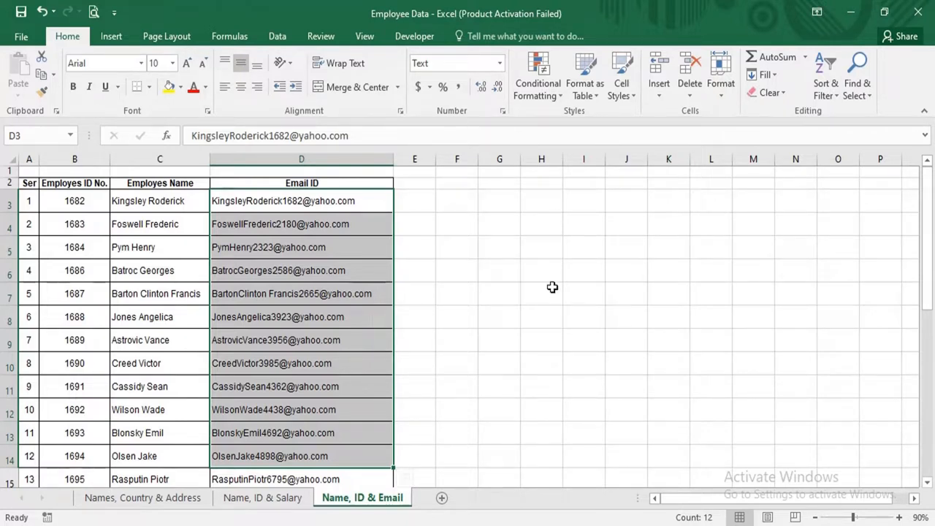
pyautogui.click(353, 476)
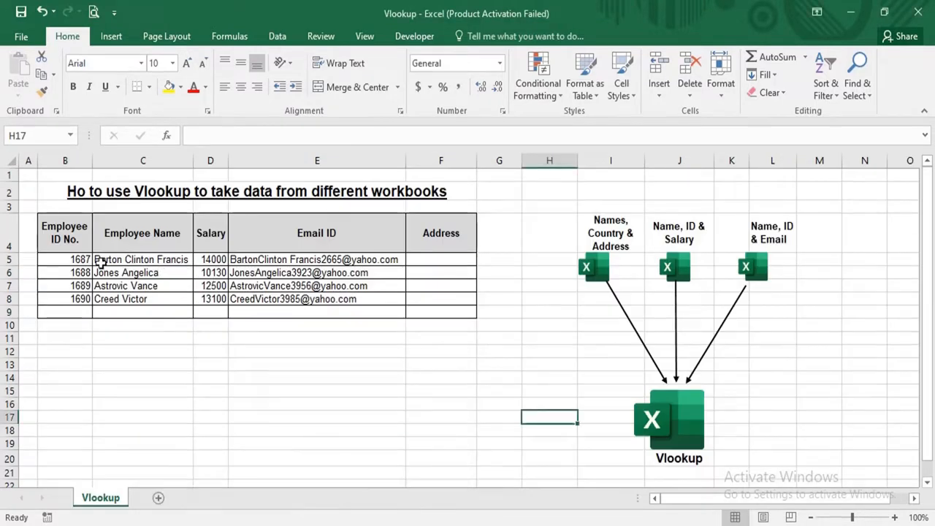
pyautogui.moveTo(100, 260); pyautogui.dragTo(367, 259)
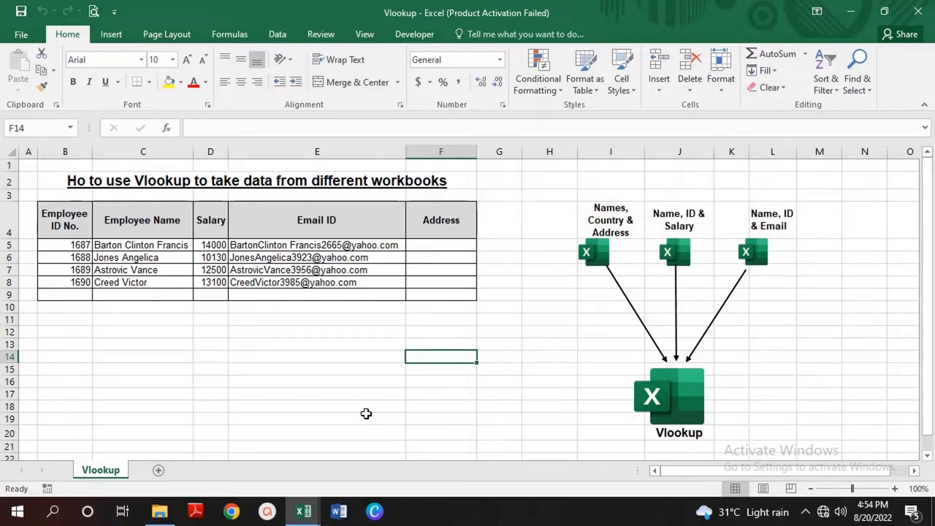
# Switch from the Vlookup workbook to Employee Data and back by choosing their window previews.
pyautogui.click(303, 511)
pyautogui.click(283, 454)
pyautogui.moveTo(303, 511)
pyautogui.click(371, 448)
pyautogui.moveTo(295, 487)
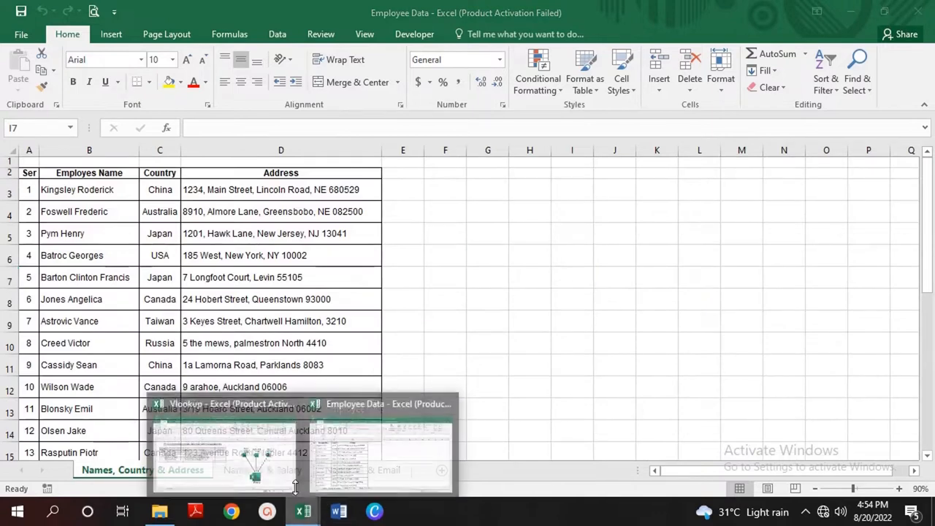
pyautogui.click(256, 463)
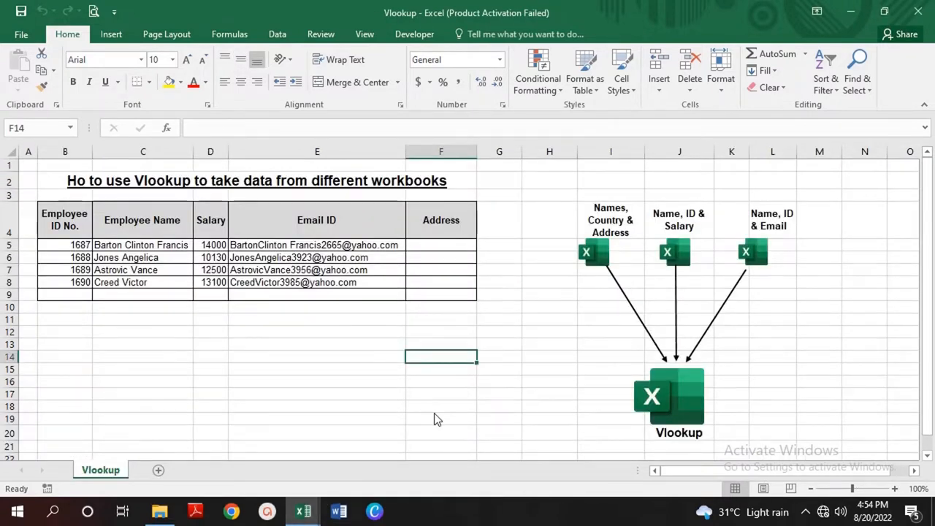
# Cycle repeatedly between the two open workbooks with the system window switcher, ending on Vlookup.
pyautogui.hotkey('alt', 'Tab')
pyautogui.hotkey('alt', 'Tab')
pyautogui.hotkey('alt', 'Tab')
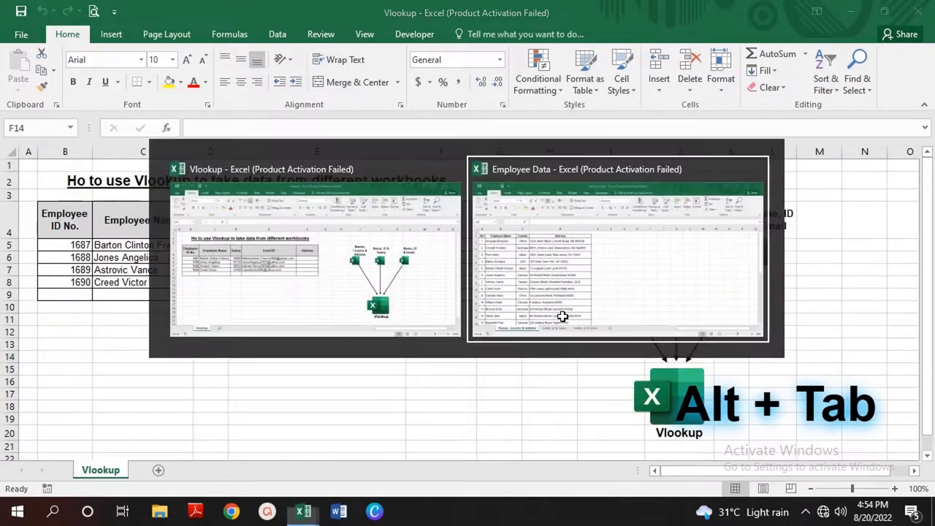
pyautogui.hotkey('alt', 'Tab')
pyautogui.hotkey('alt', 'Tab')
pyautogui.hotkey('alt', 'Tab')
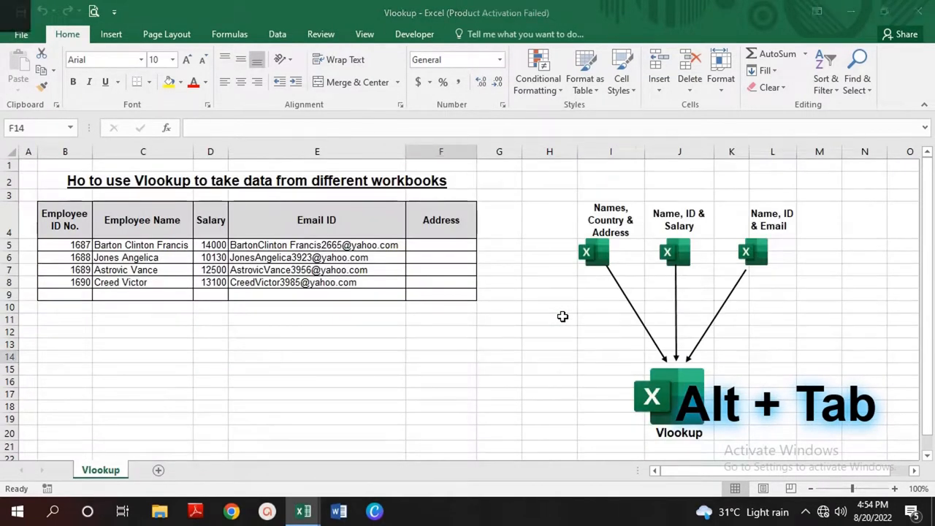
pyautogui.hotkey('alt', 'Tab')
pyautogui.hotkey('alt', 'Tab')
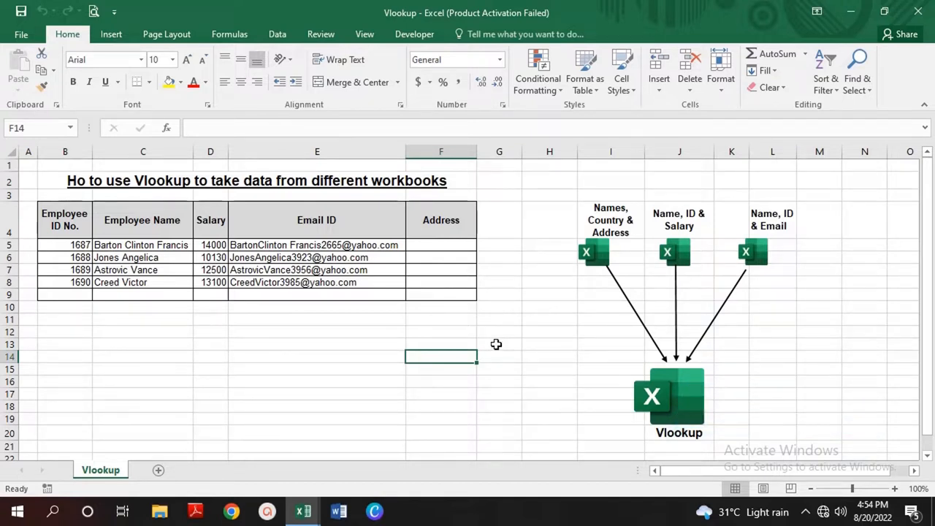
# Use the Switch Windows command to go to Employee Data and return to Vlookup.
pyautogui.click(365, 38)
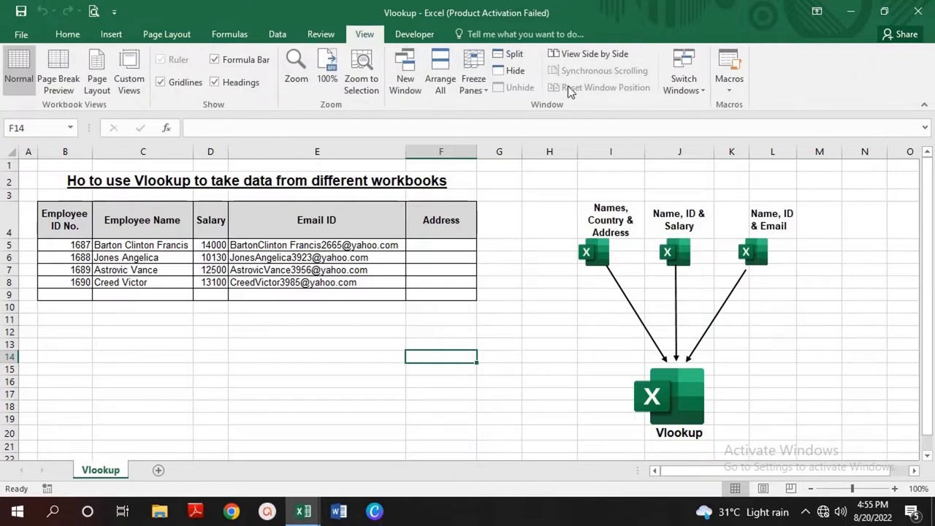
pyautogui.click(703, 94)
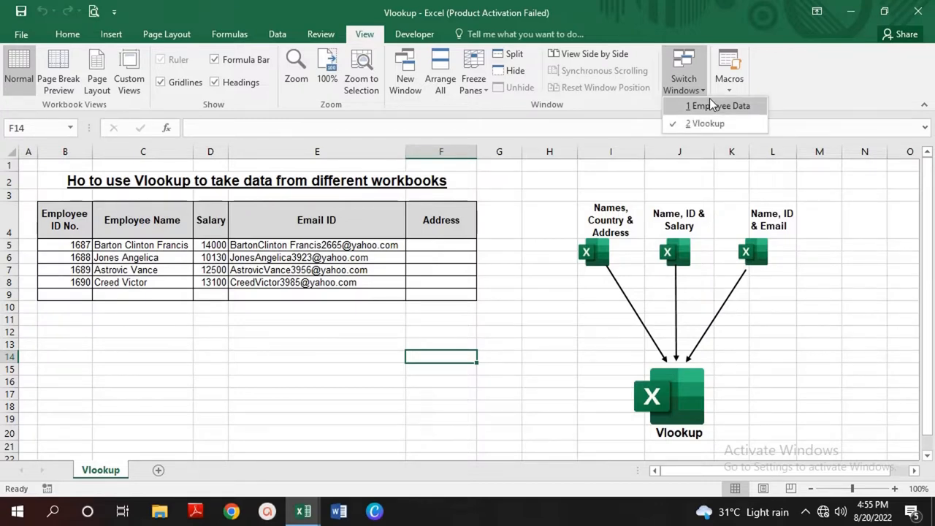
pyautogui.click(715, 106)
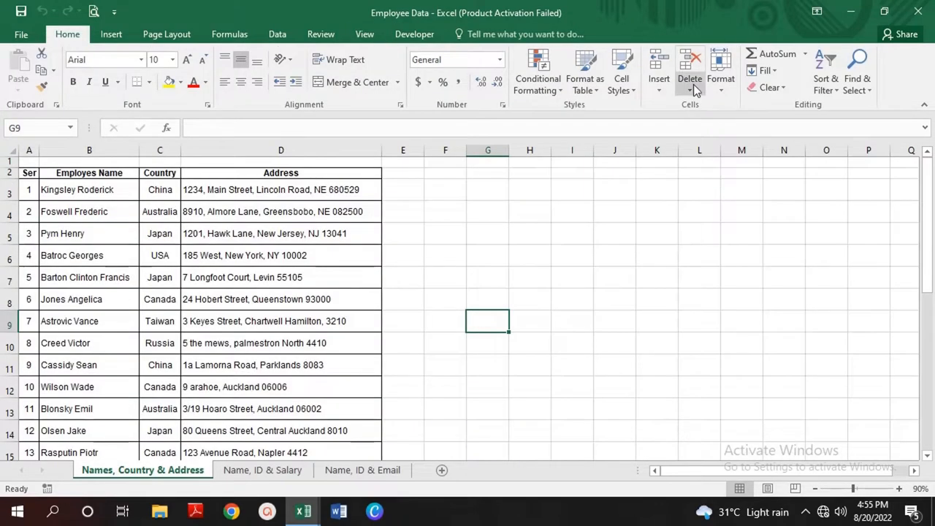
pyautogui.click(368, 35)
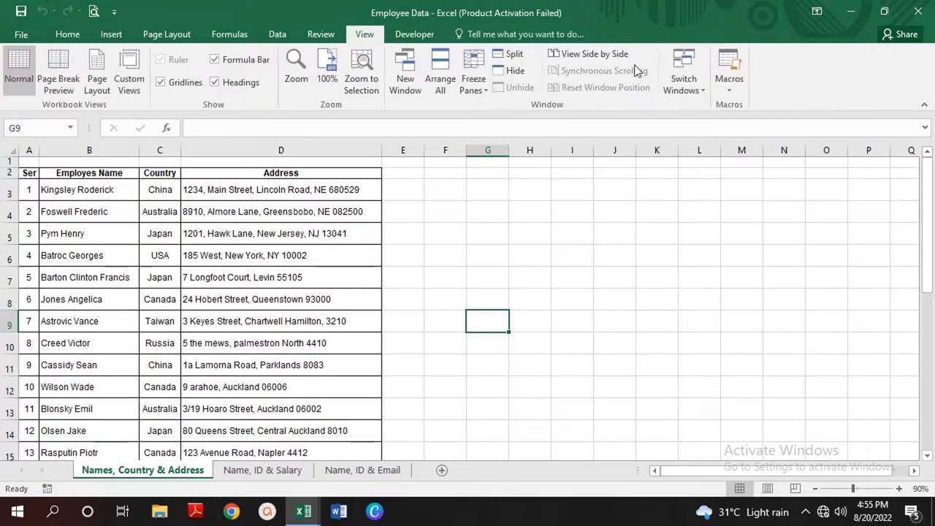
pyautogui.click(686, 87)
pyautogui.click(710, 121)
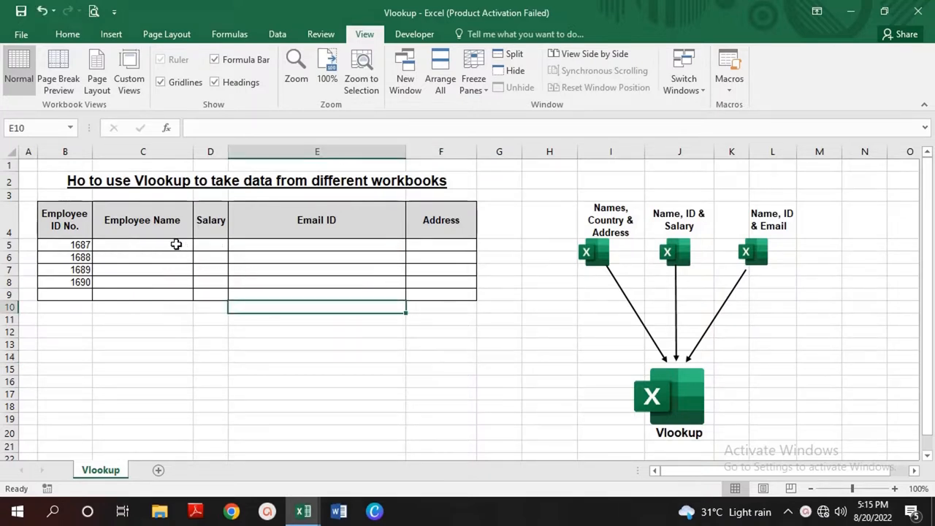
# Insert a VLOOKUP function in C5 with B5 as the lookup value.
pyautogui.click(179, 244)
pyautogui.click(168, 128)
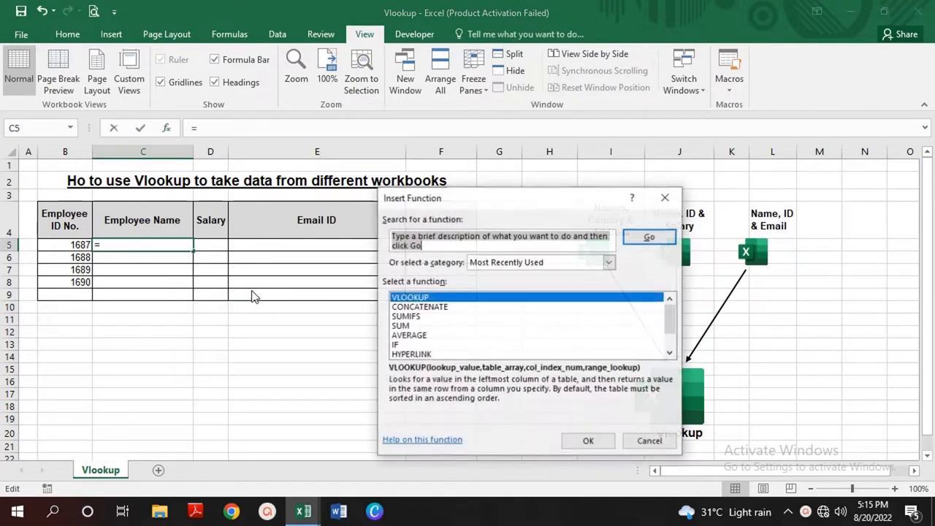
pyautogui.doubleClick(414, 298)
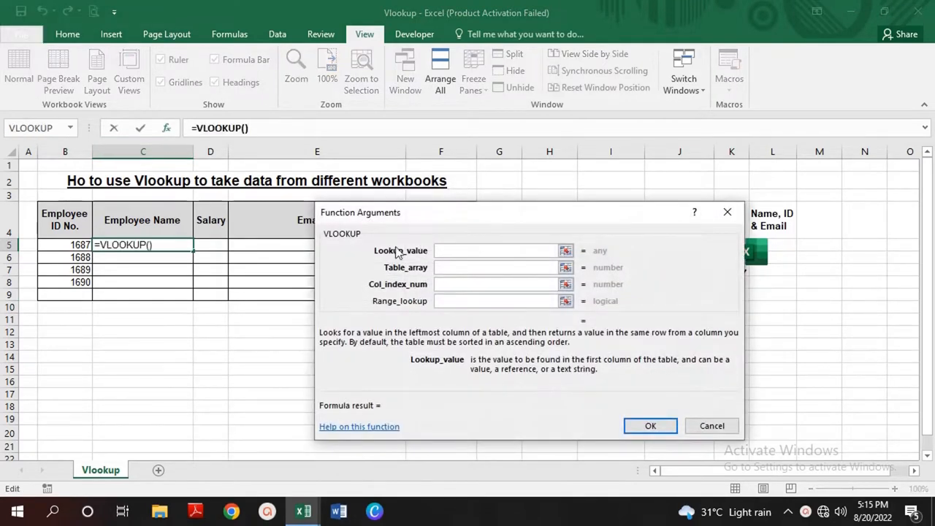
pyautogui.click(80, 245)
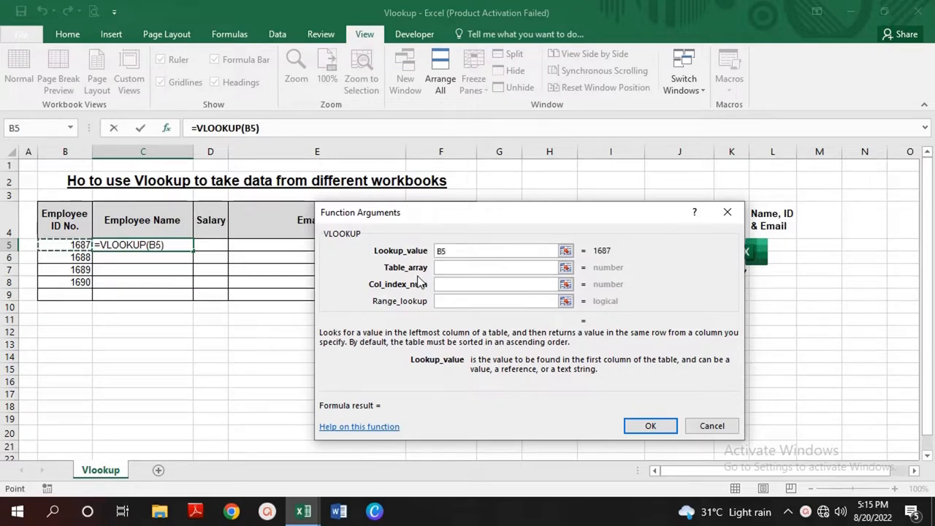
# Set the table array to $B$3:$D$28 on the Name, ID & Email sheet of the Employee Data workbook.
pyautogui.click(450, 268)
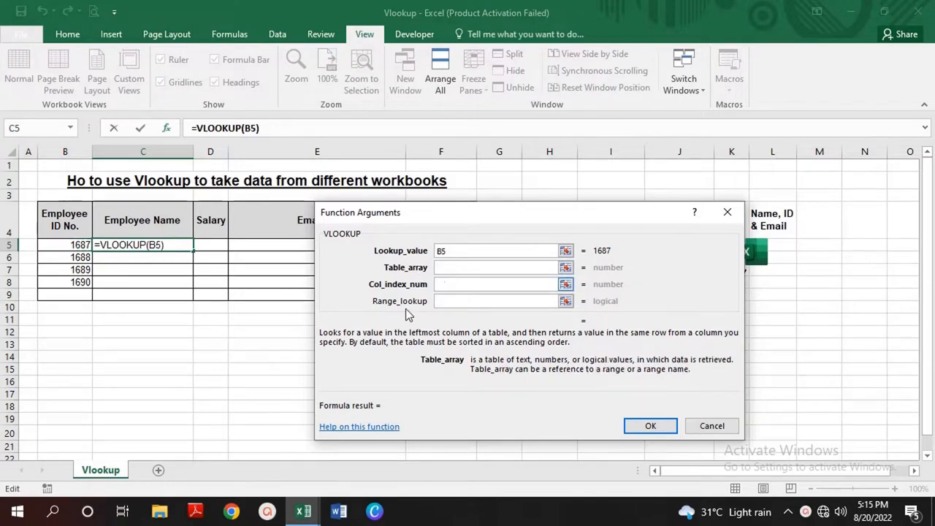
pyautogui.click(303, 517)
pyautogui.click(401, 464)
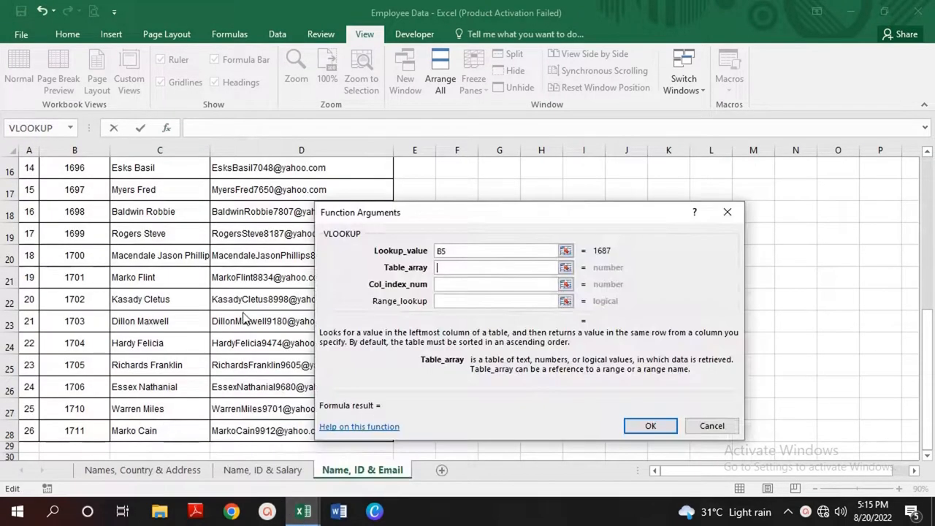
pyautogui.scroll(5, 108, 222)
pyautogui.moveTo(76, 187); pyautogui.dragTo(261, 365)
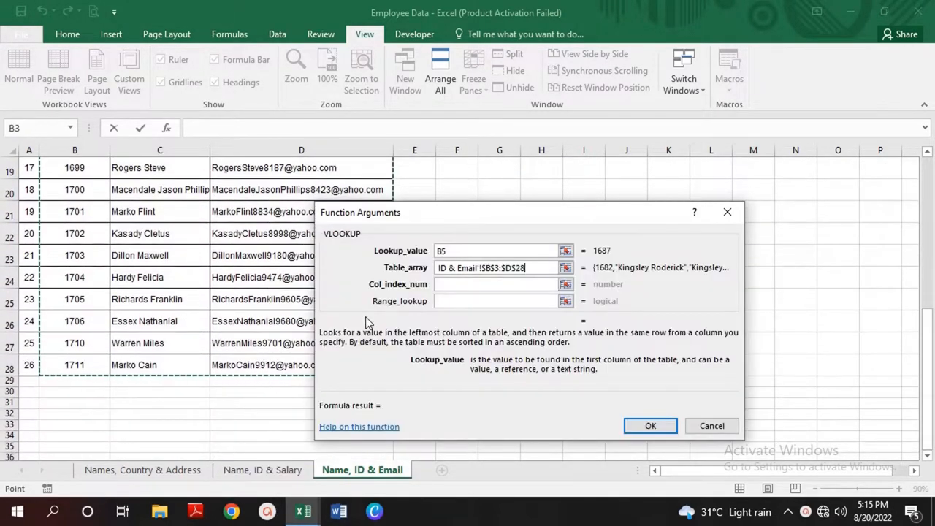
# Set the column index to 2 and the range lookup to 0, and complete the VLOOKUP in C5.
pyautogui.click(491, 289)
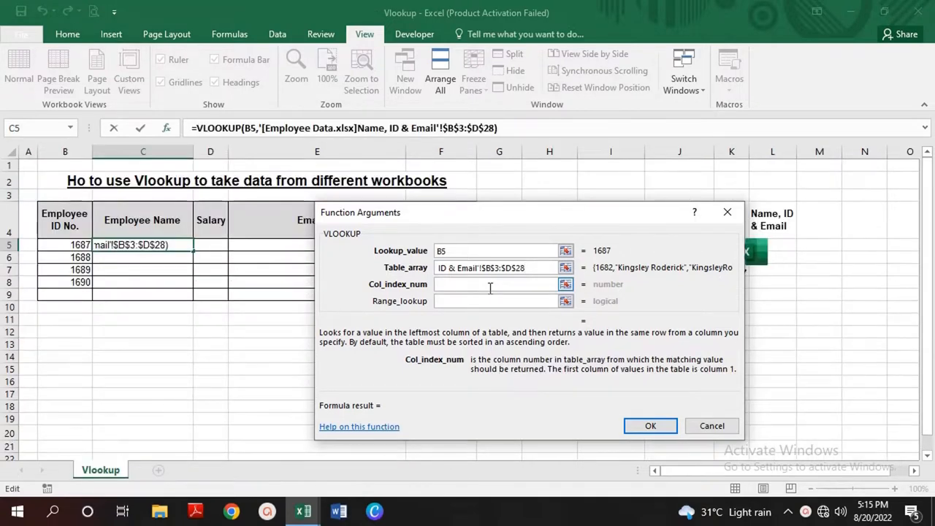
pyautogui.write('2')
pyautogui.press('Tab')
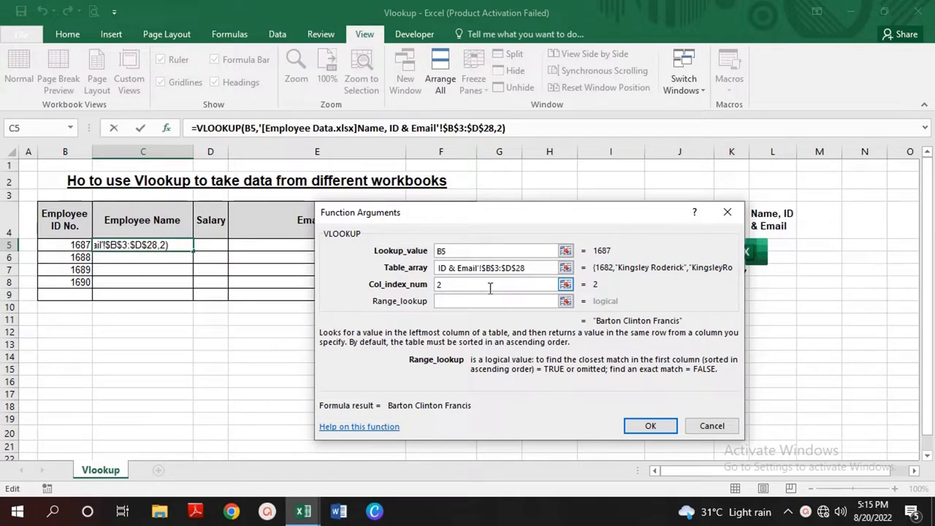
pyautogui.write('0')
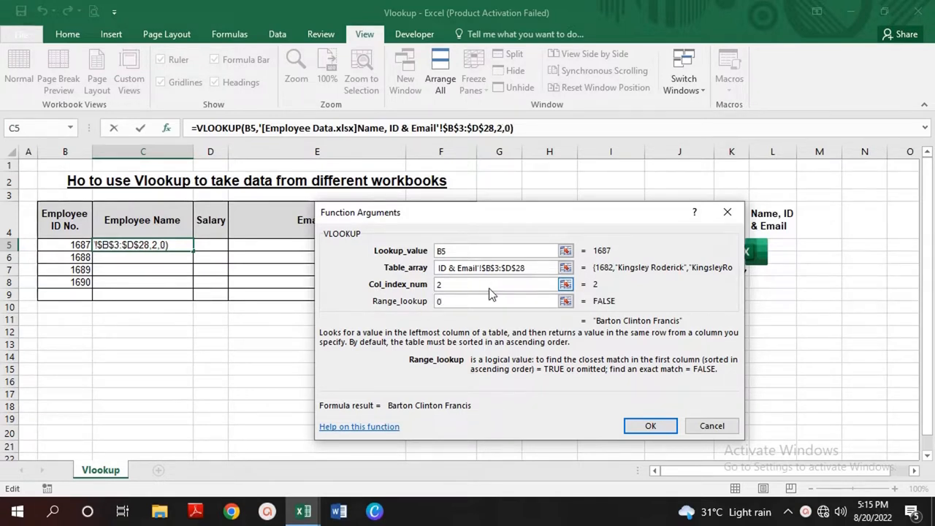
pyautogui.click(671, 428)
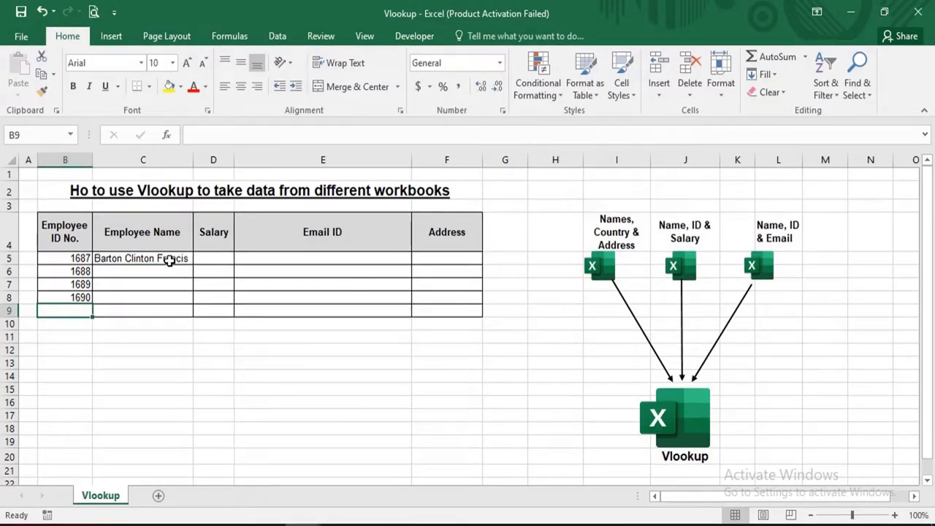
# Fill the name lookup from C5 down to C8, and extend it to C9 with an employee ID missing from the source entered in B9.
pyautogui.moveTo(169, 261); pyautogui.dragTo(169, 298)
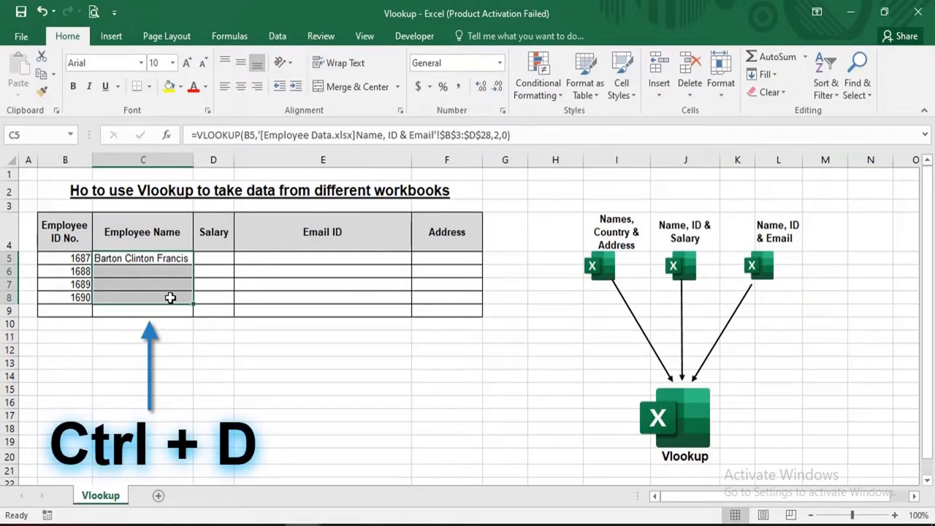
pyautogui.hotkey('ctrl', 'd')
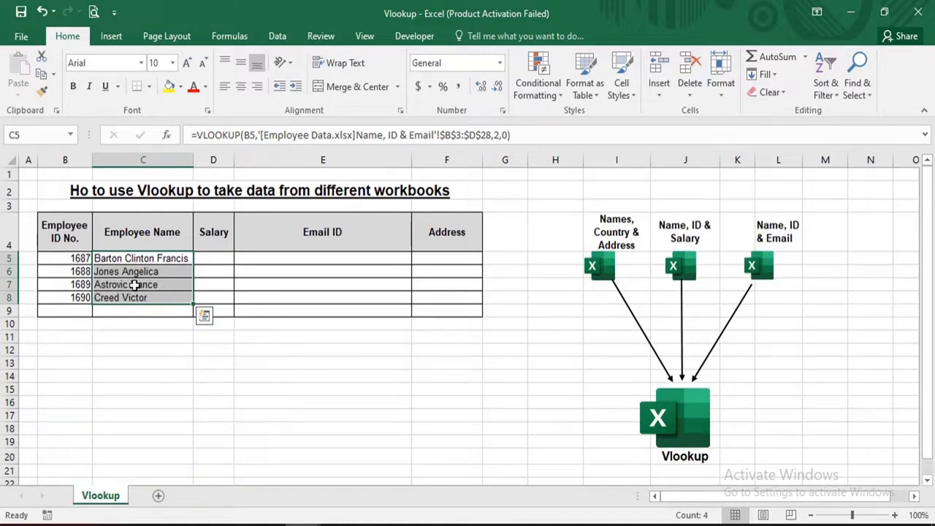
pyautogui.click(81, 312)
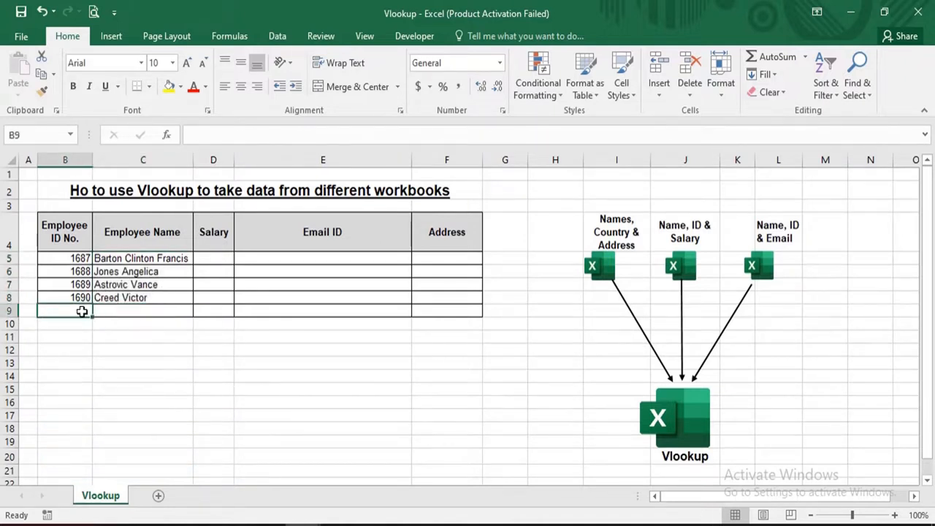
pyautogui.write('2000')
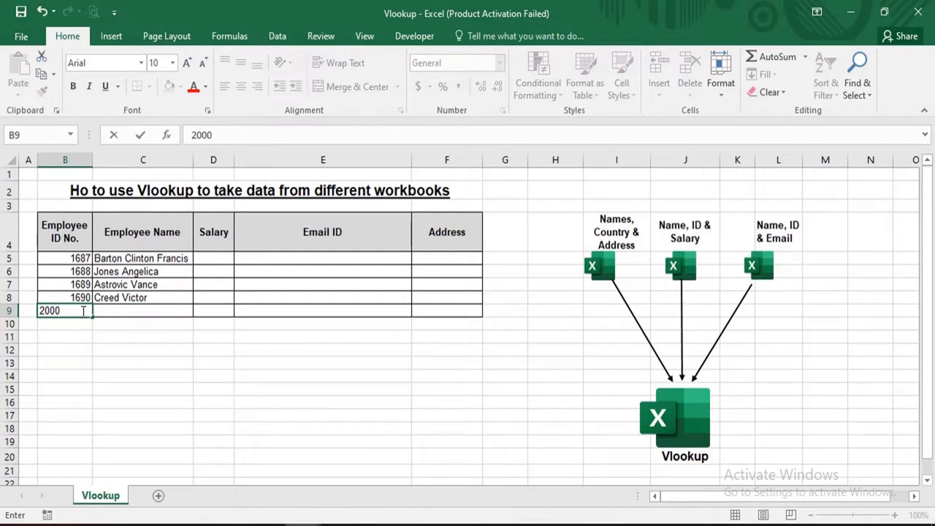
pyautogui.press('Tab')
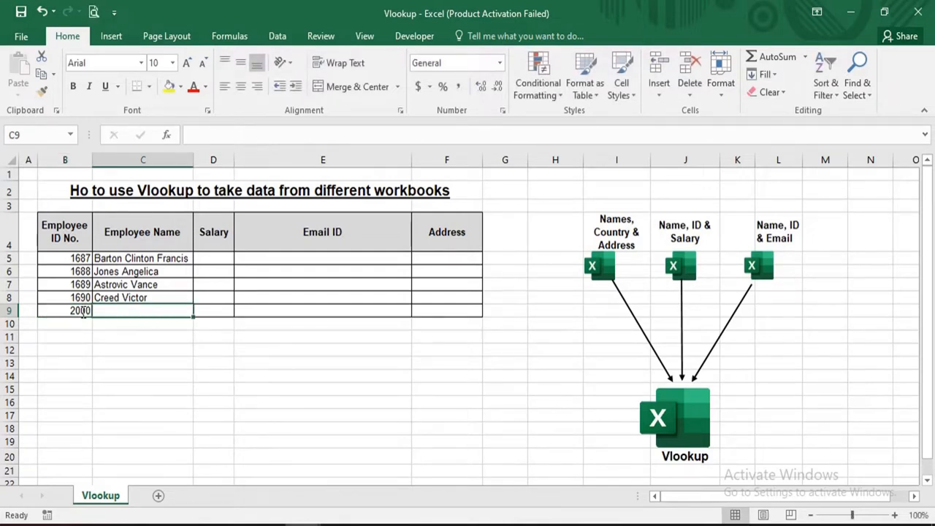
pyautogui.hotkey('ctrl', 'd')
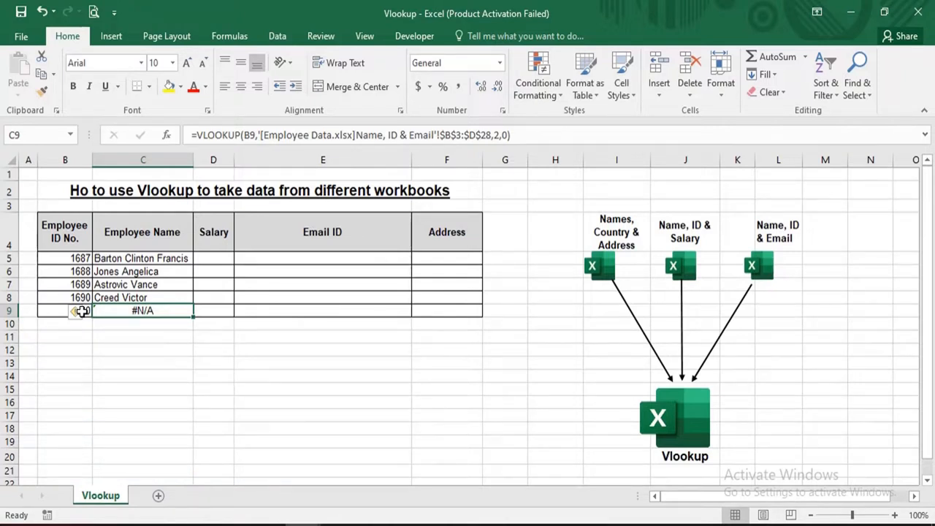
pyautogui.press('Down')
pyautogui.press('Down')
pyautogui.press('Down')
pyautogui.press('Down')
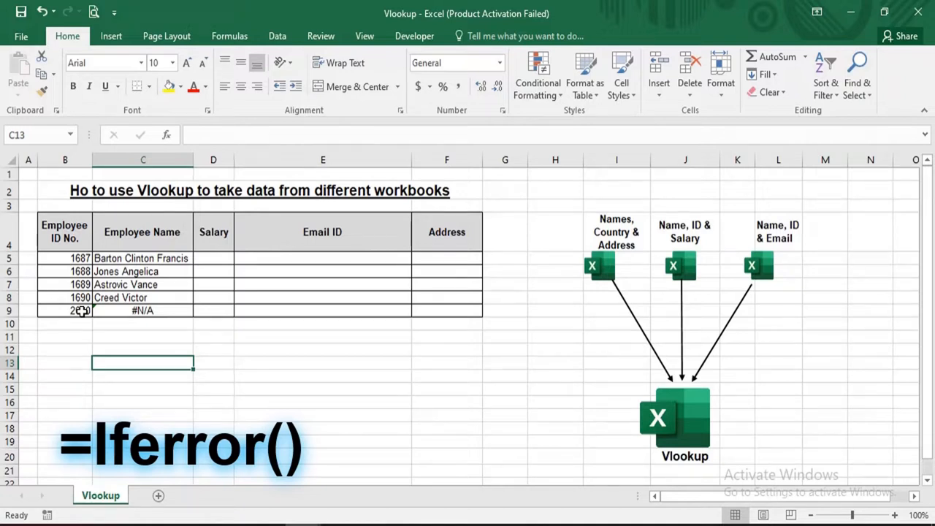
# Wrap the VLOOKUP in C5 in an IFERROR function that returns "Not Found" on an error.
pyautogui.doubleClick(142, 258)
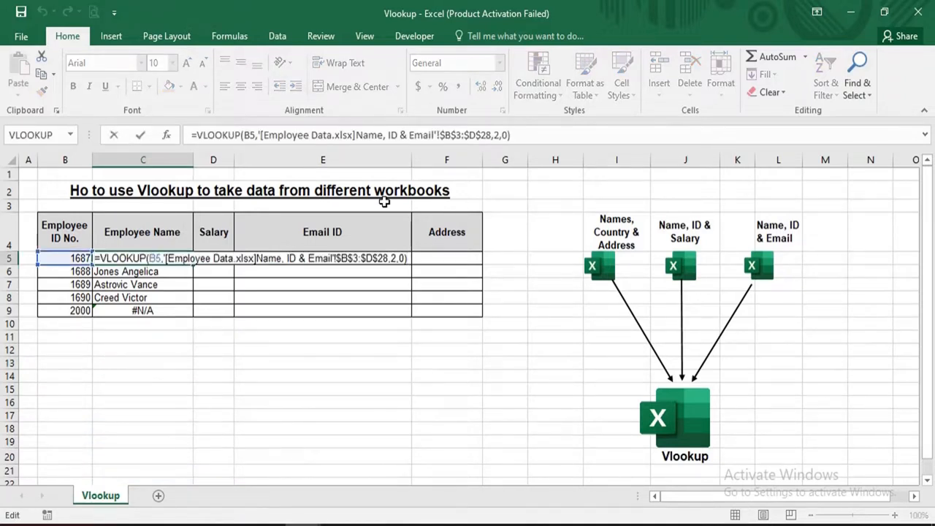
pyautogui.press('Home')
pyautogui.press('Right')
pyautogui.write('ife')
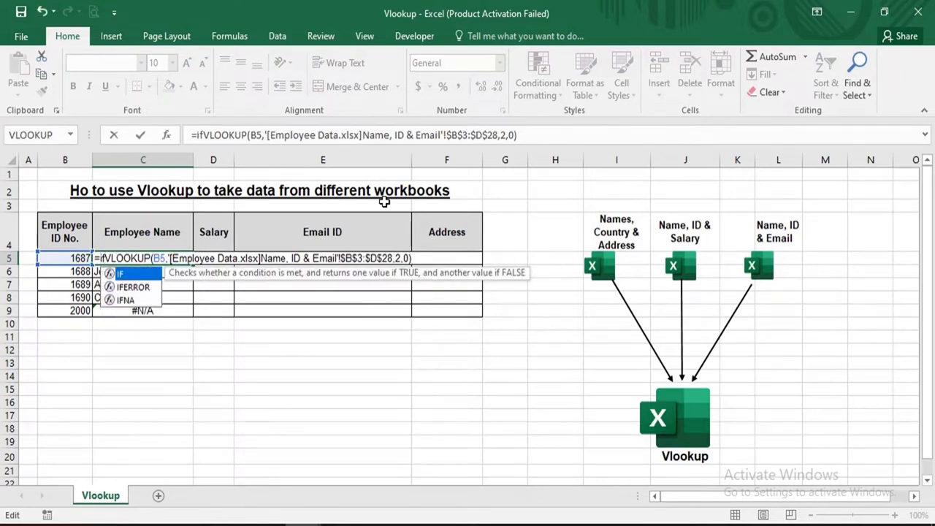
pyautogui.write('rror')
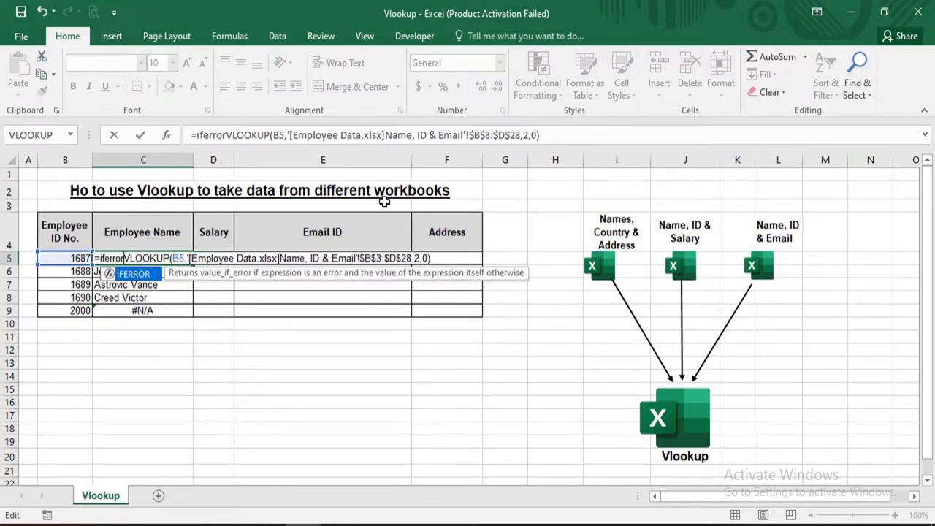
pyautogui.write('(')
pyautogui.press('End')
pyautogui.write(',')
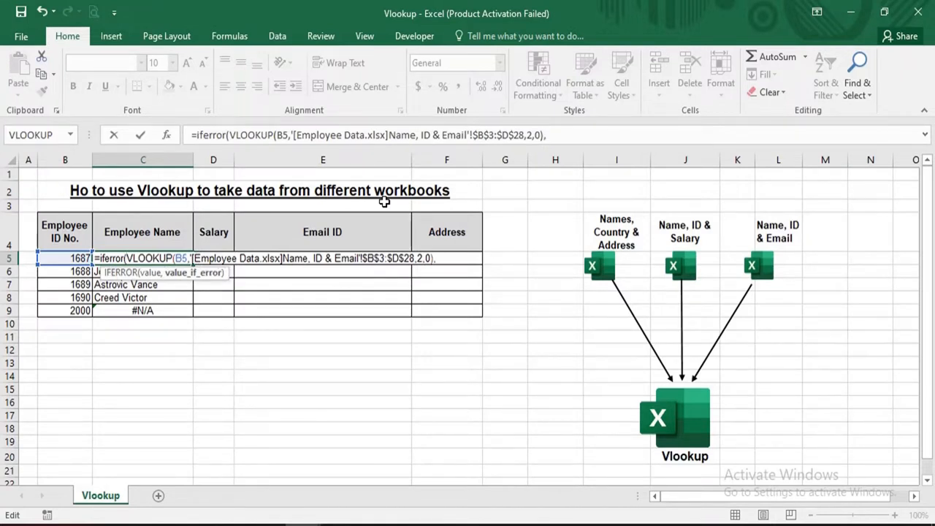
pyautogui.write('"Not Found')
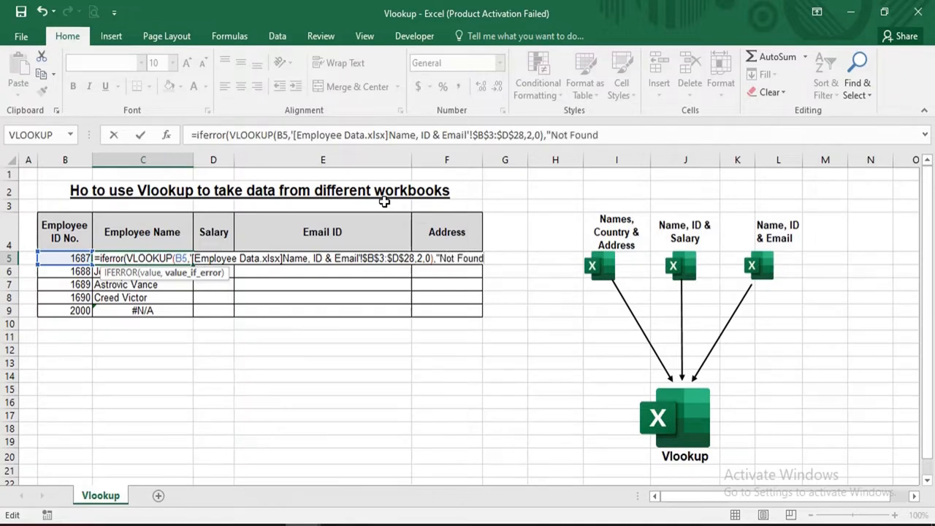
pyautogui.write('")')
pyautogui.press('Return')
# Fill the IFERROR lookup from C5 down to C9.
pyautogui.press('Up')
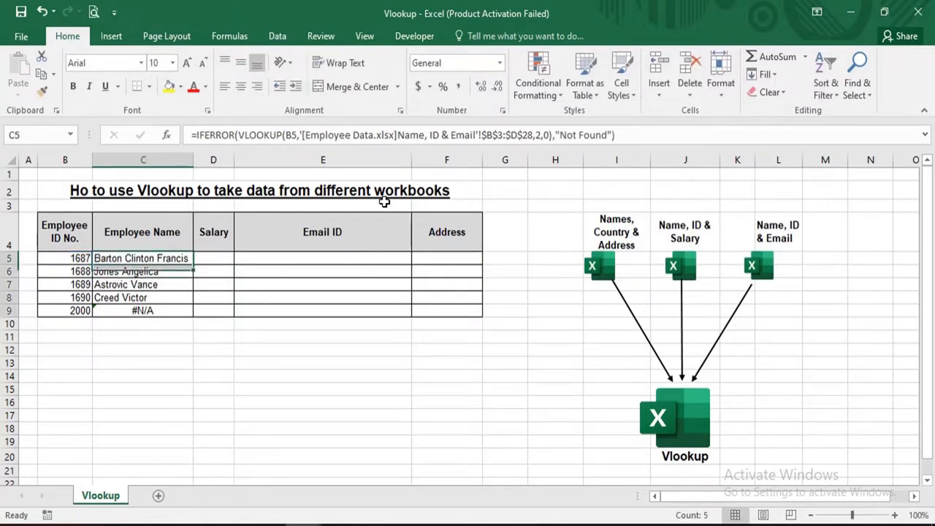
pyautogui.hotkey('shift', 'Down')
pyautogui.hotkey('shift', 'Down')
pyautogui.hotkey('shift', 'Down')
pyautogui.hotkey('shift', 'Down')
pyautogui.hotkey('ctrl', 'd')
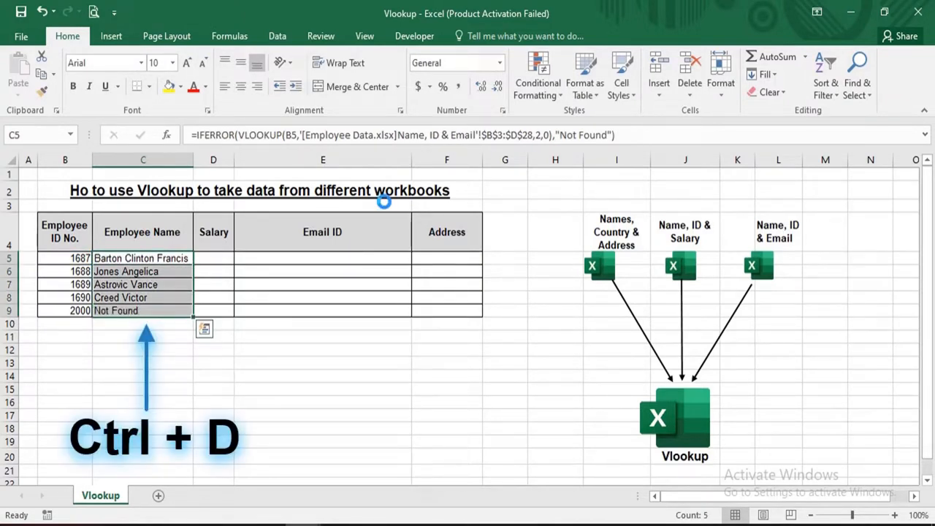
pyautogui.click(257, 358)
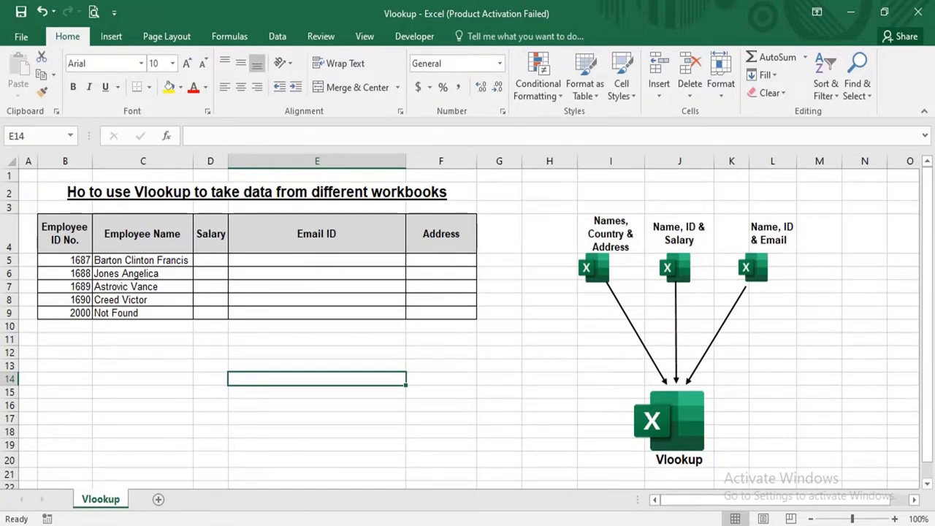
# In the Employee Data workbook, add two new employee IDs below the list on the Name, ID & Email sheet, in B29 and B30.
pyautogui.click(327, 501)
pyautogui.scroll(6, 274, 394)
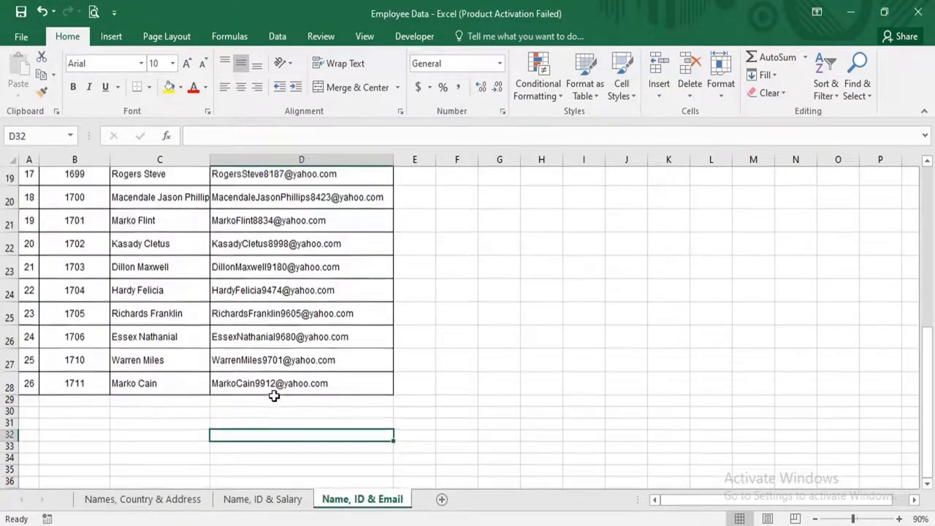
pyautogui.moveTo(73, 192); pyautogui.dragTo(276, 454)
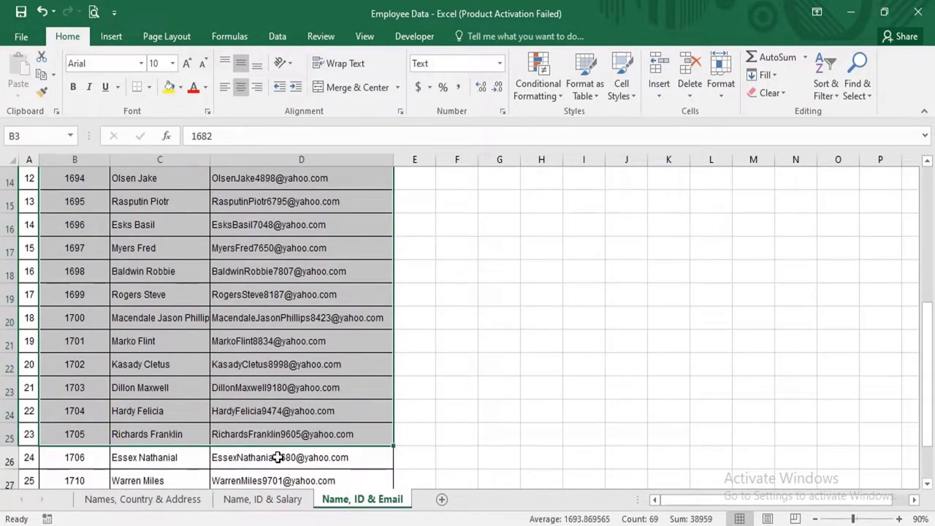
pyautogui.scroll(-3, 219, 379)
pyautogui.click(80, 324)
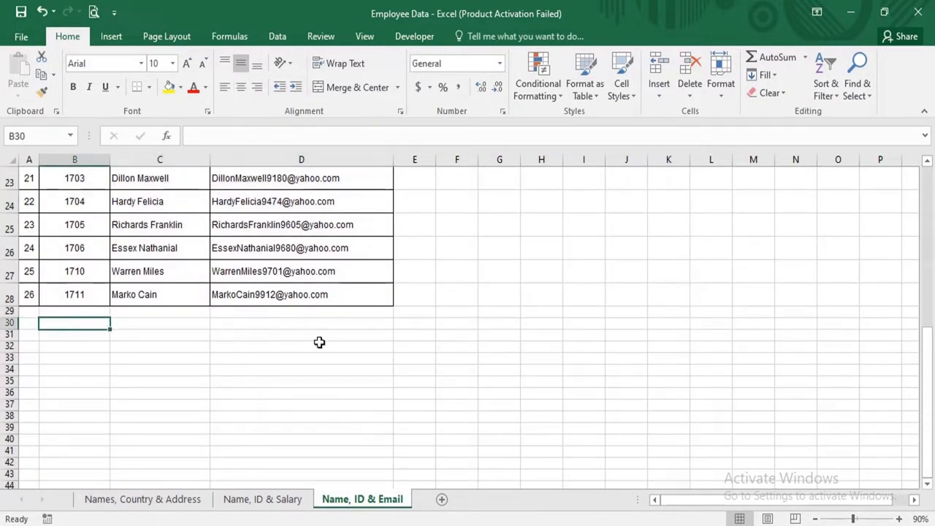
pyautogui.press('Up')
pyautogui.write('1712')
pyautogui.press('Return')
pyautogui.write('1713')
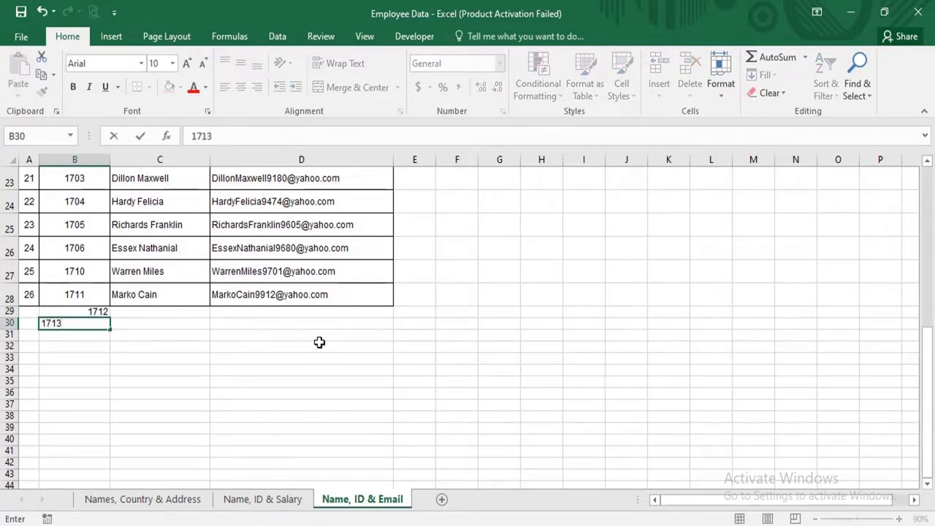
# Enter the employee names for the two new IDs in C29 and C30.
pyautogui.press('Up')
pyautogui.press('Right')
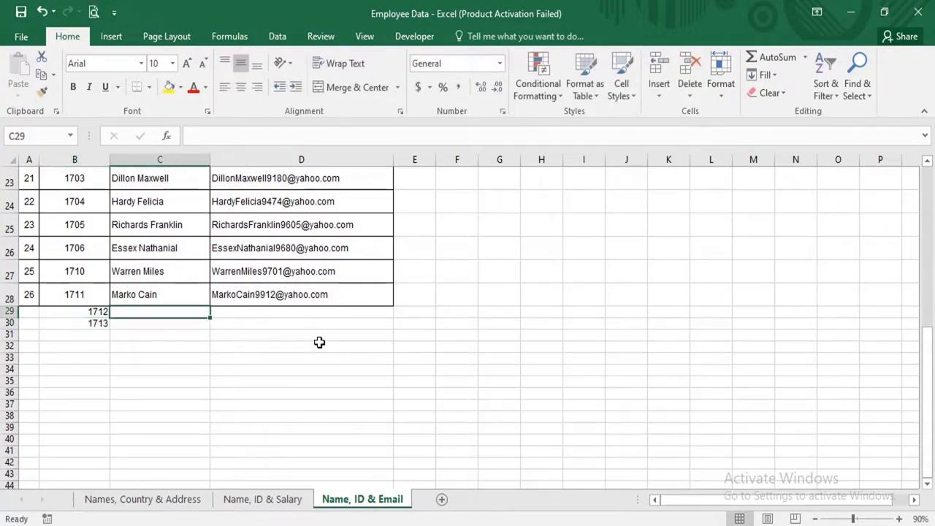
pyautogui.write('Wilson Wadeilliams')
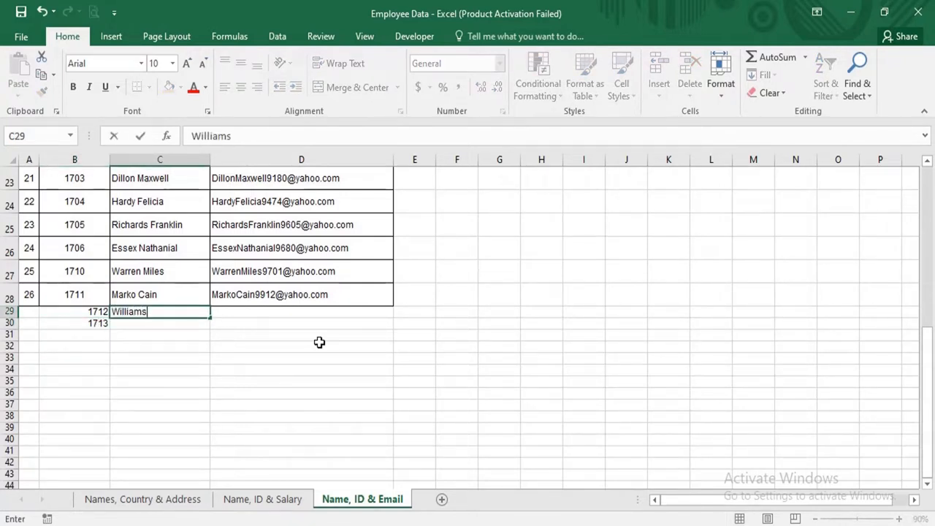
pyautogui.press('Return')
pyautogui.write('Steve')
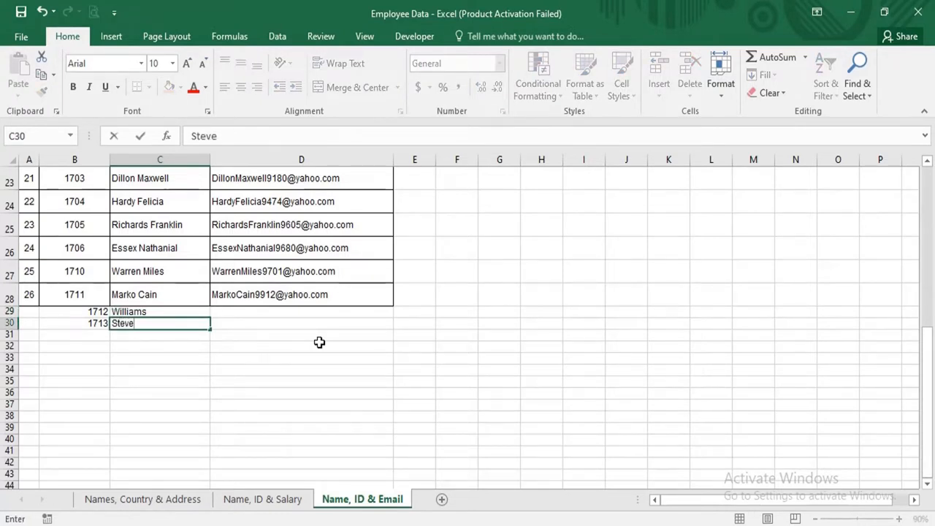
pyautogui.click(246, 360)
# Switch to the Vlookup workbook and enter the same two new employee IDs in B10 and B11.
pyautogui.moveTo(304, 525)
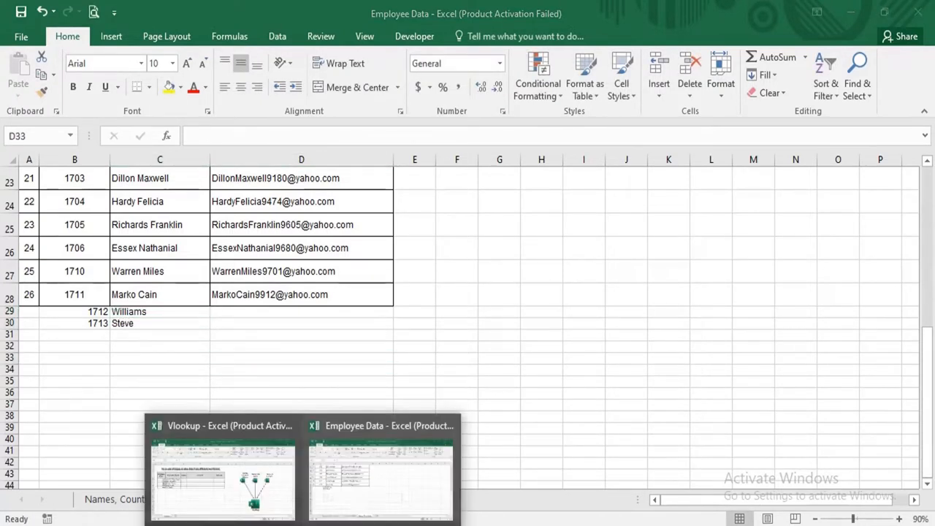
pyautogui.click(248, 488)
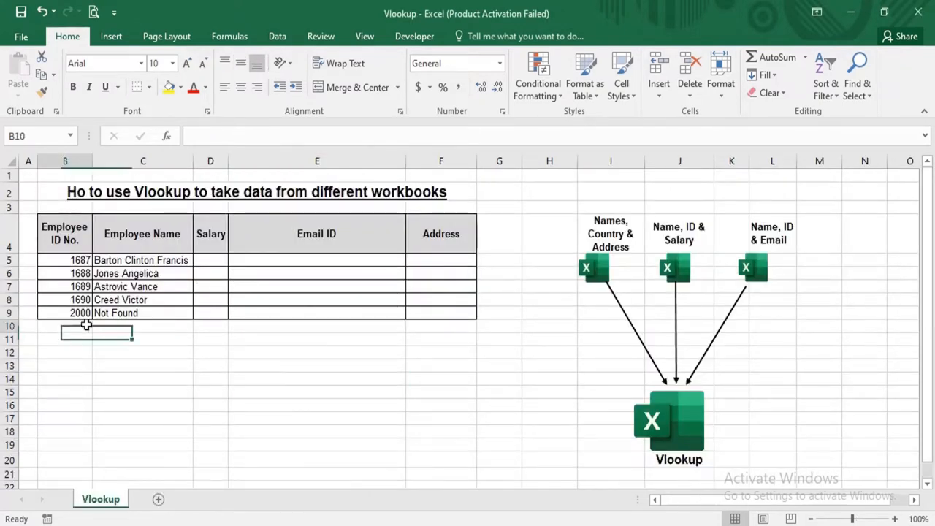
pyautogui.click(87, 325)
pyautogui.write('1712')
pyautogui.press('Return')
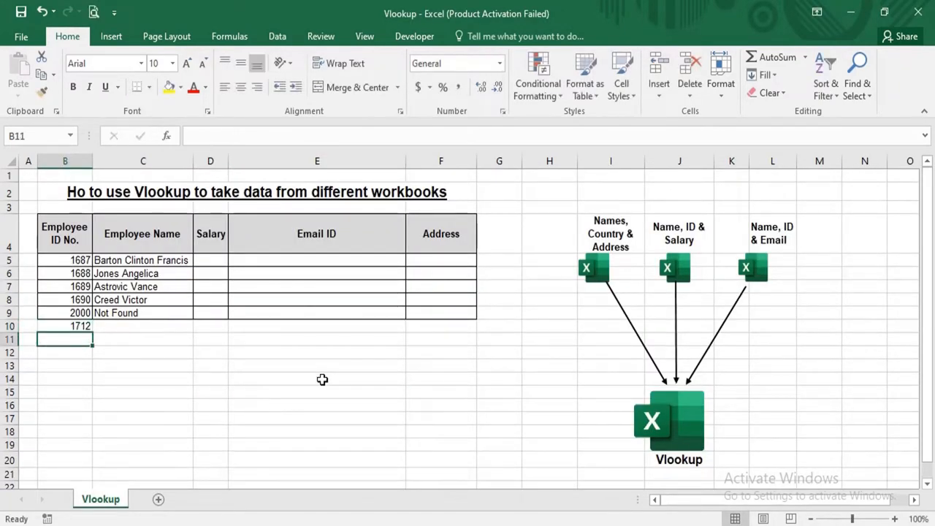
pyautogui.write('1713')
pyautogui.press('Return')
pyautogui.press('Up')
pyautogui.press('Up')
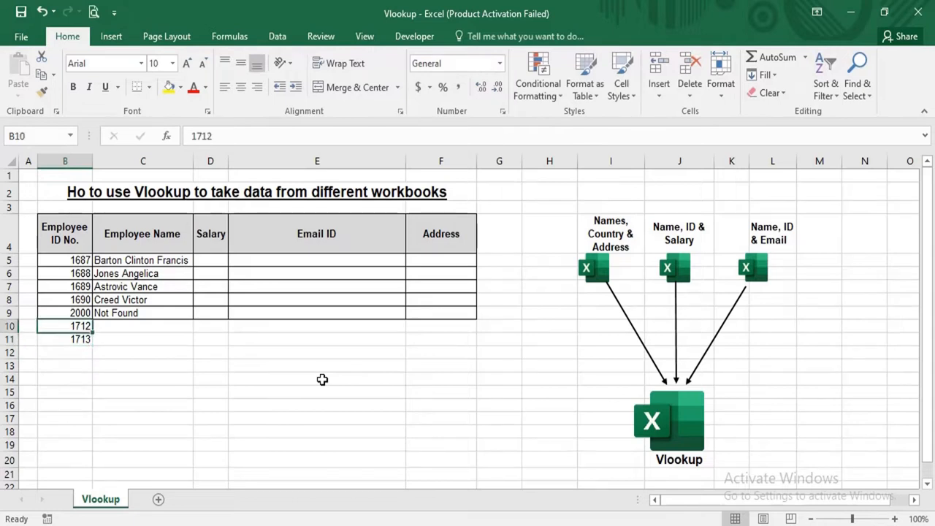
# Fill the IFERROR lookup from C9 down to C11.
pyautogui.press('Up')
pyautogui.press('Right')
pyautogui.hotkey('shift', 'Down')
pyautogui.hotkey('shift', 'Down')
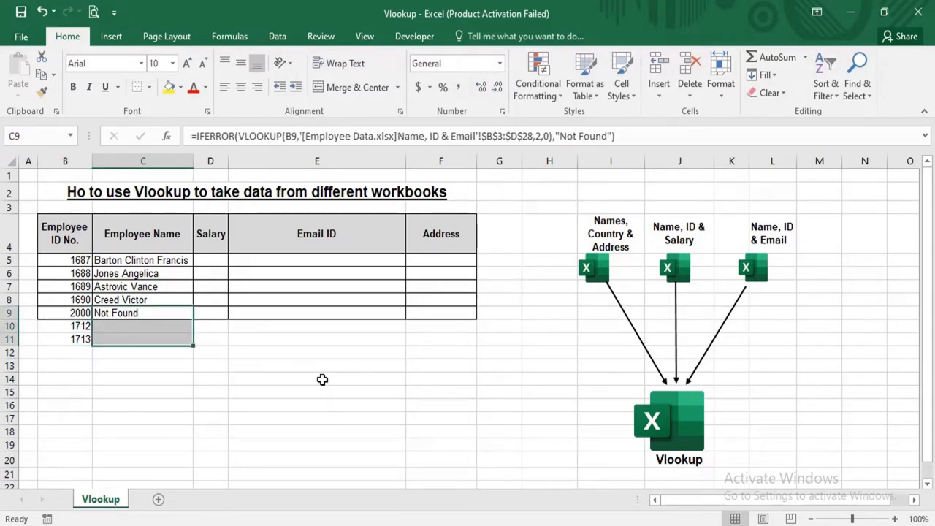
pyautogui.hotkey('ctrl', 'd')
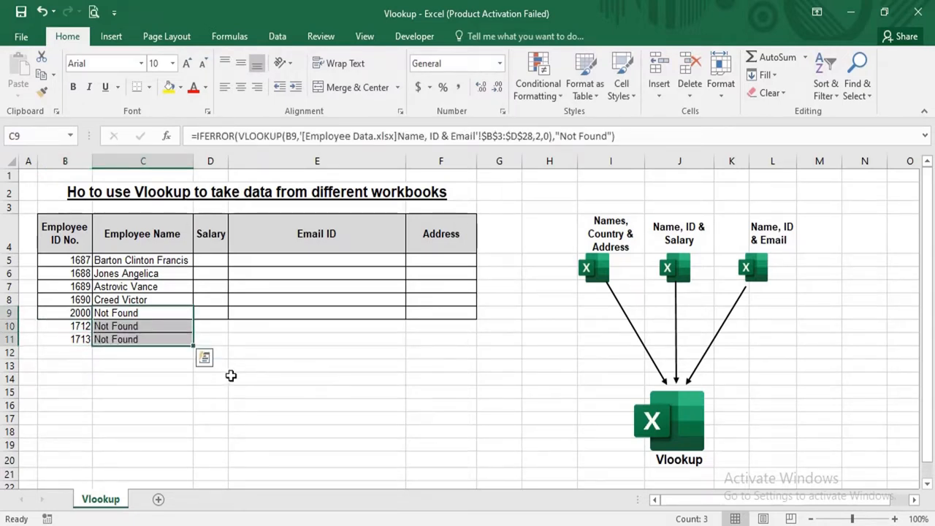
pyautogui.click(132, 376)
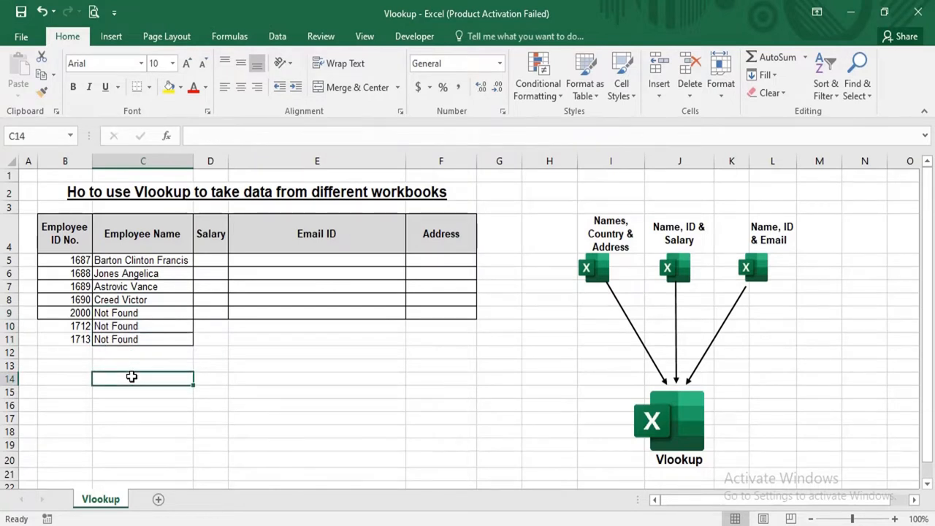
# In the Employee Data workbook, format $A$2:$D$30 on the Name, ID & Email sheet as a light grey table with headers.
pyautogui.hotkey('alt', 'Tab')
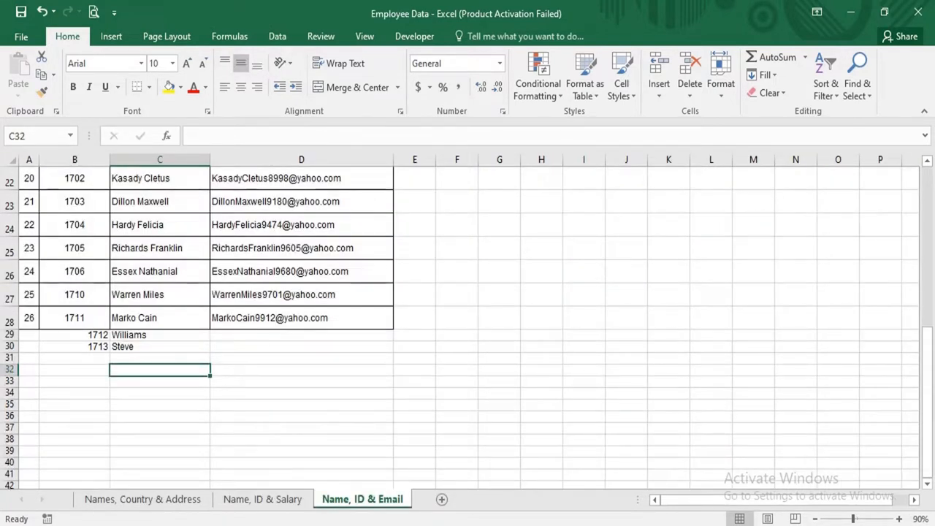
pyautogui.click(176, 294)
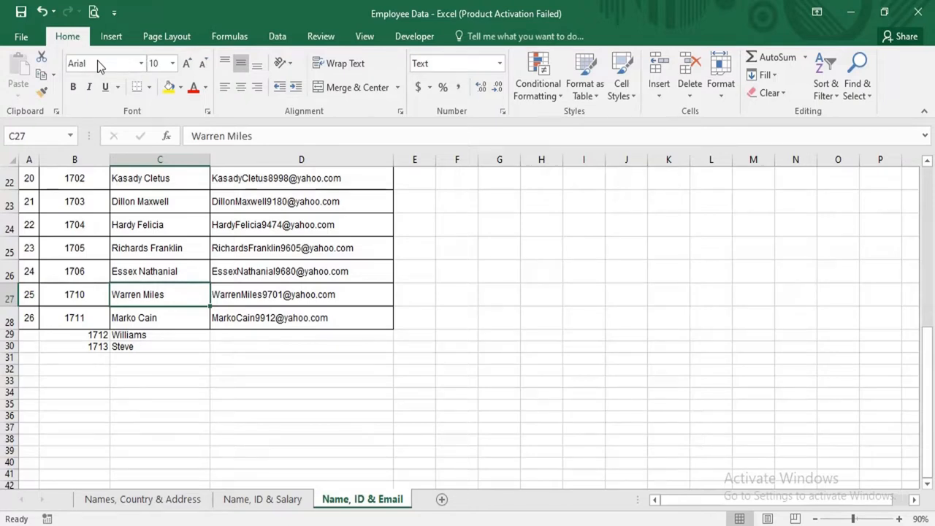
pyautogui.click(584, 90)
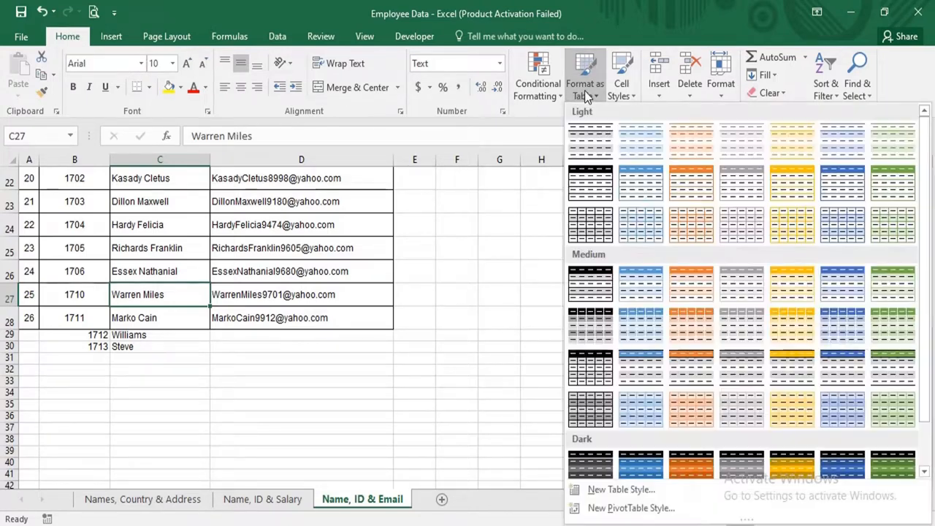
pyautogui.click(748, 185)
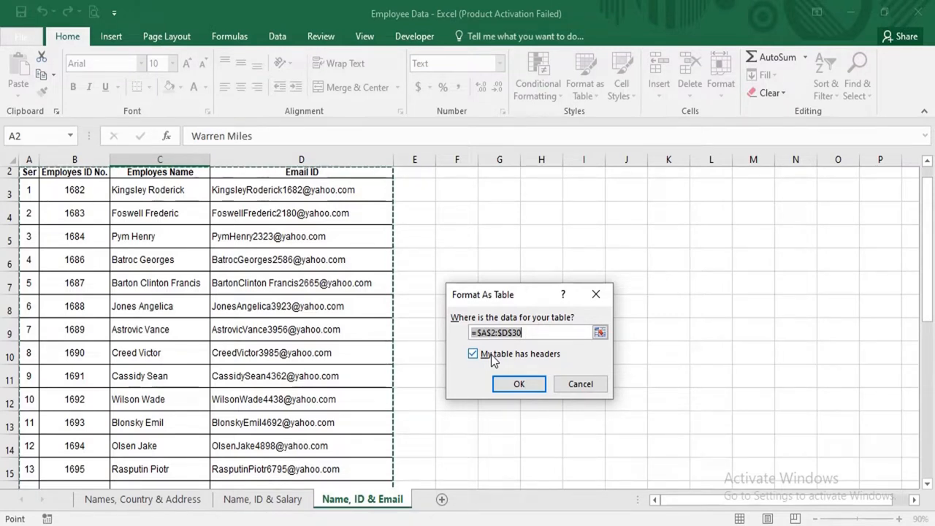
pyautogui.click(534, 333)
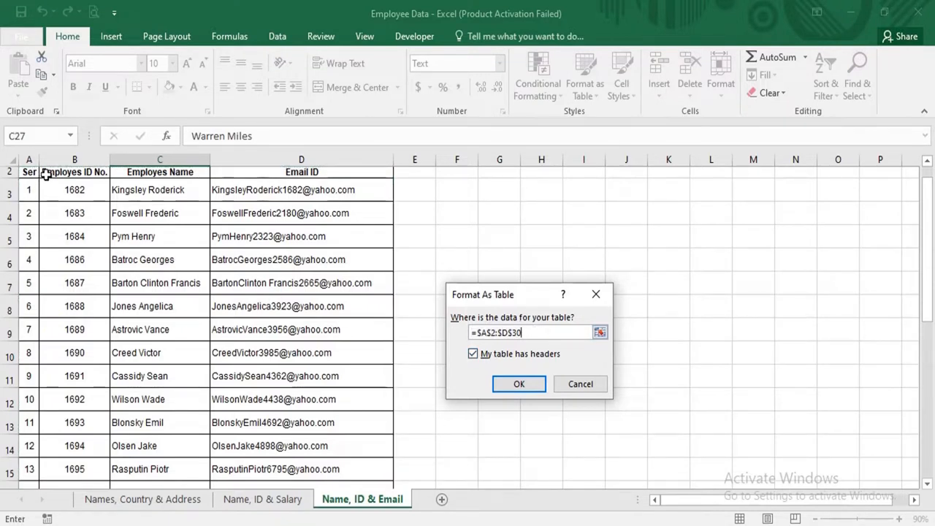
pyautogui.click(496, 333)
pyautogui.scroll(-2, 562, 341)
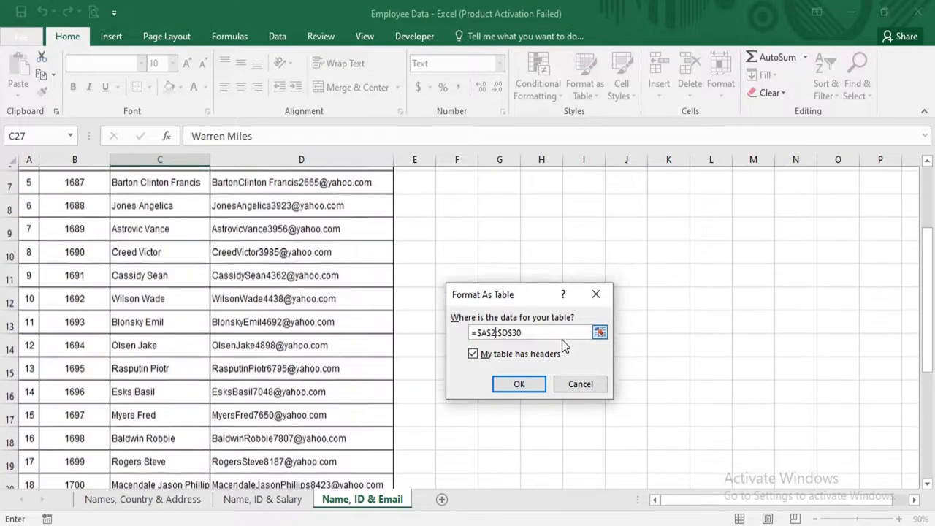
pyautogui.scroll(-4, 561, 340)
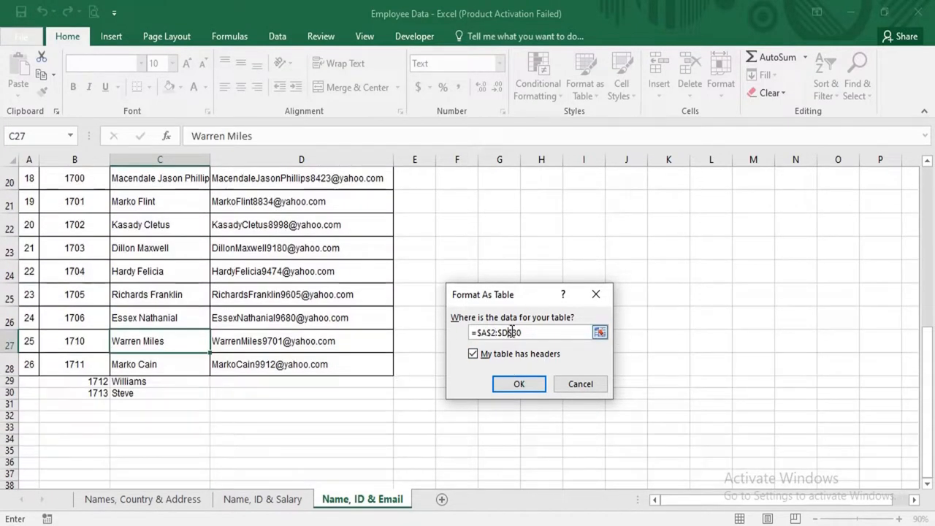
pyautogui.click(520, 384)
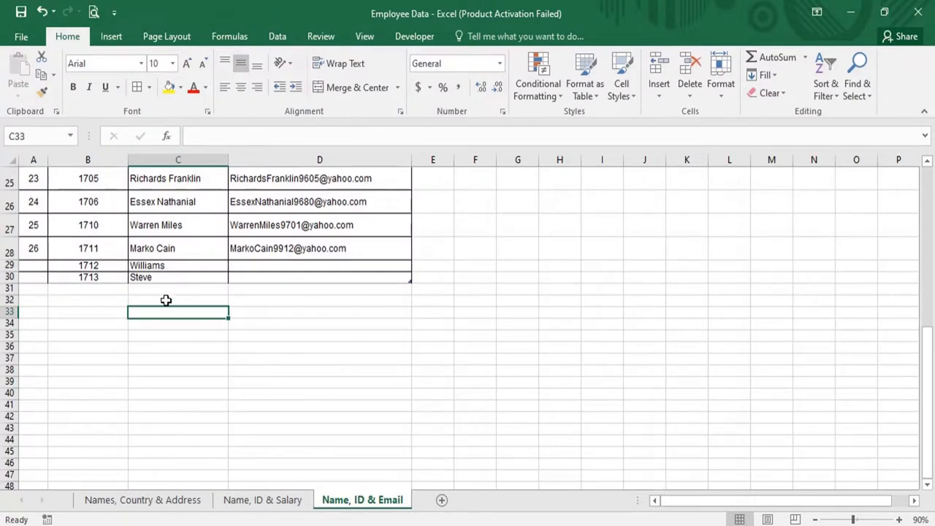
# Extend the table with two more employee IDs in B31 and B32, and enter the employee's name in C31.
pyautogui.click(113, 286)
pyautogui.write('1714')
pyautogui.press('Return')
pyautogui.write('1715')
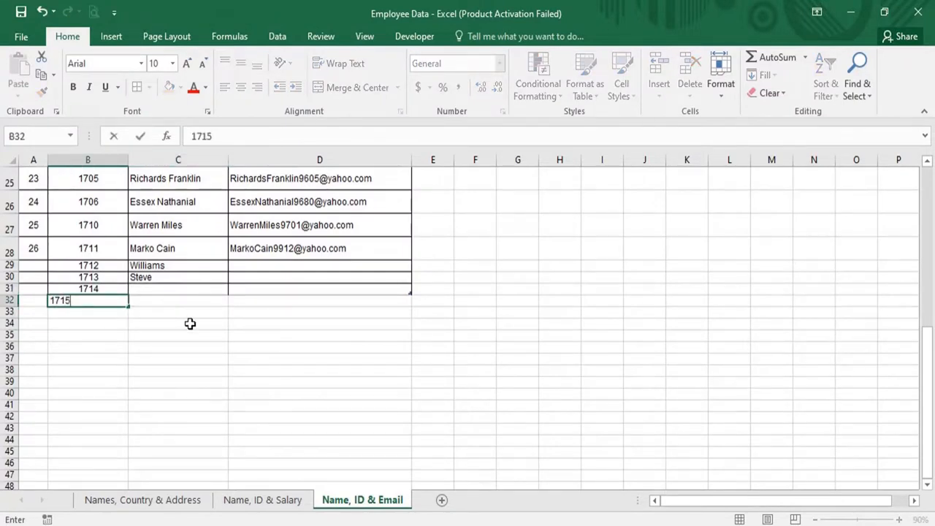
pyautogui.press('Tab')
pyautogui.press('Up')
pyautogui.write('Marko')
pyautogui.press('Return')
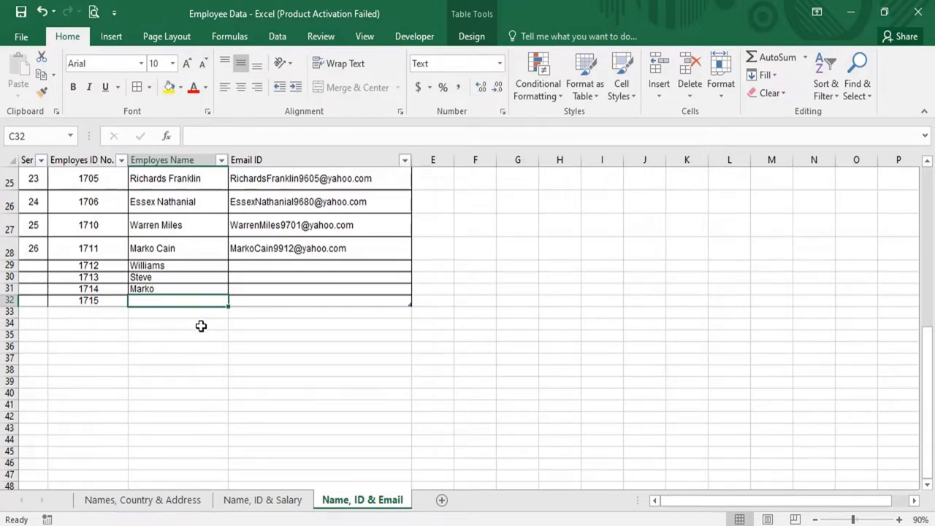
# In the Vlookup workbook, give B5 a List data validation sourced from $B$3:$B$32 on the Employee Data workbook's Name, ID & Email sheet.
pyautogui.scroll(2, 200, 326)
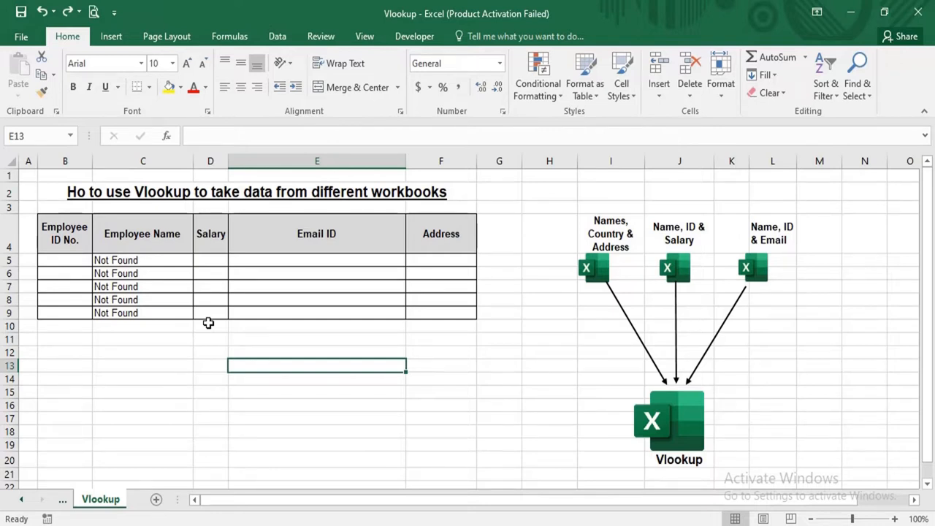
pyautogui.click(83, 261)
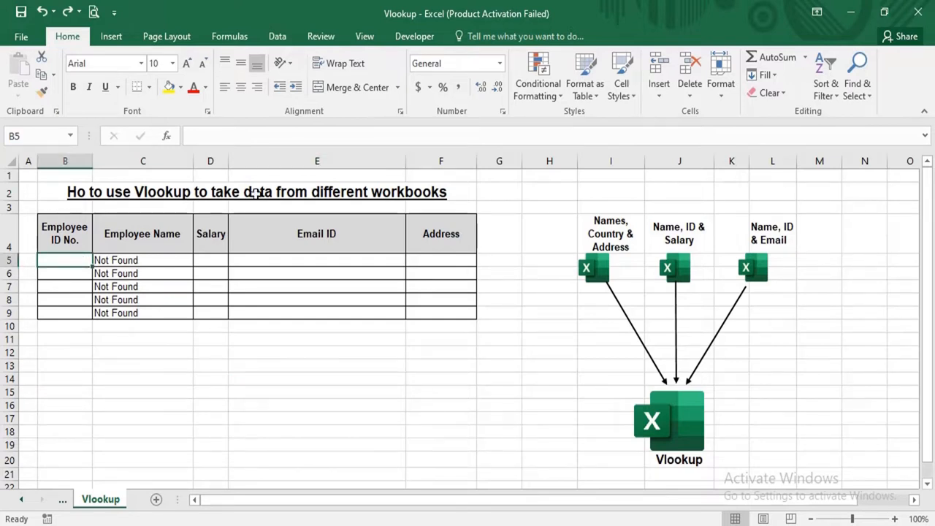
pyautogui.click(276, 38)
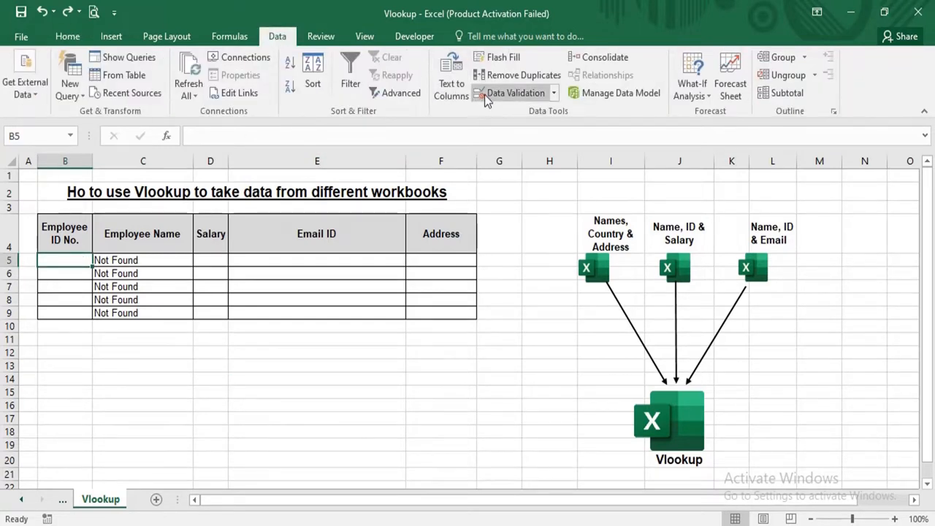
pyautogui.click(509, 92)
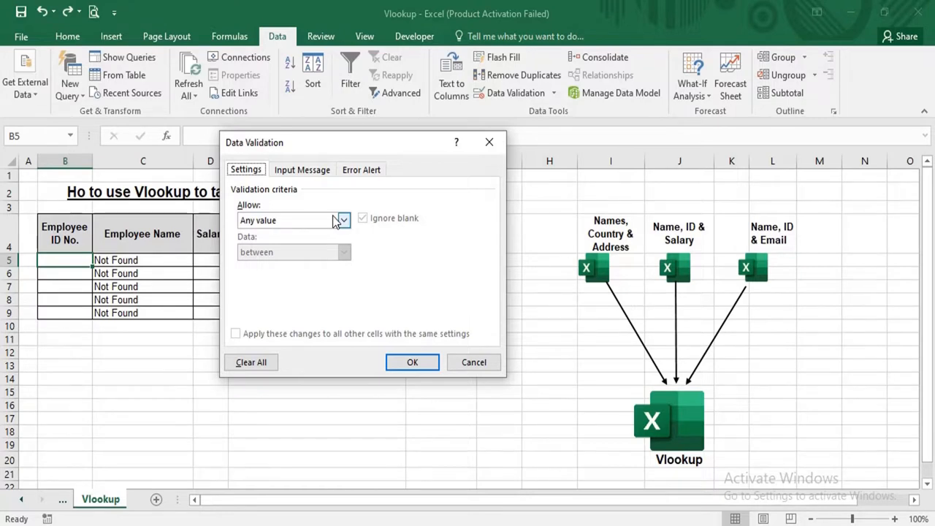
pyautogui.click(290, 219)
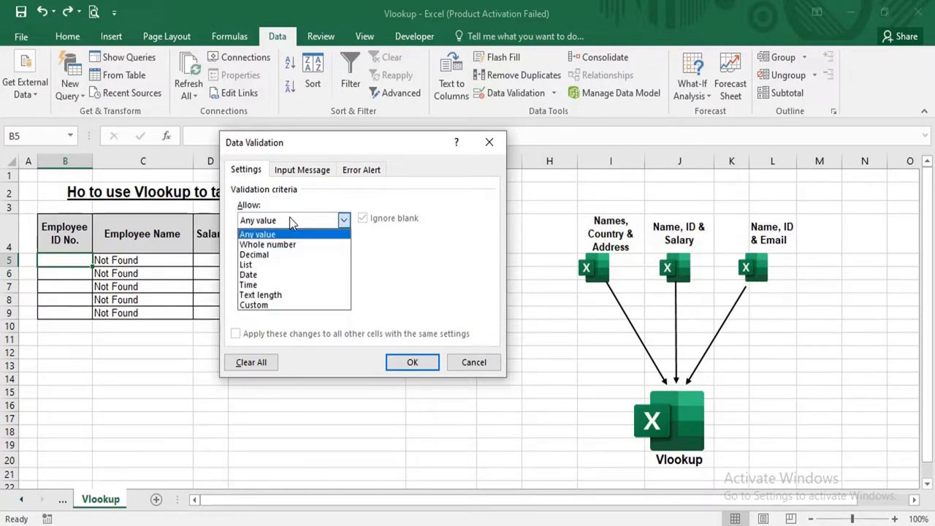
pyautogui.click(271, 265)
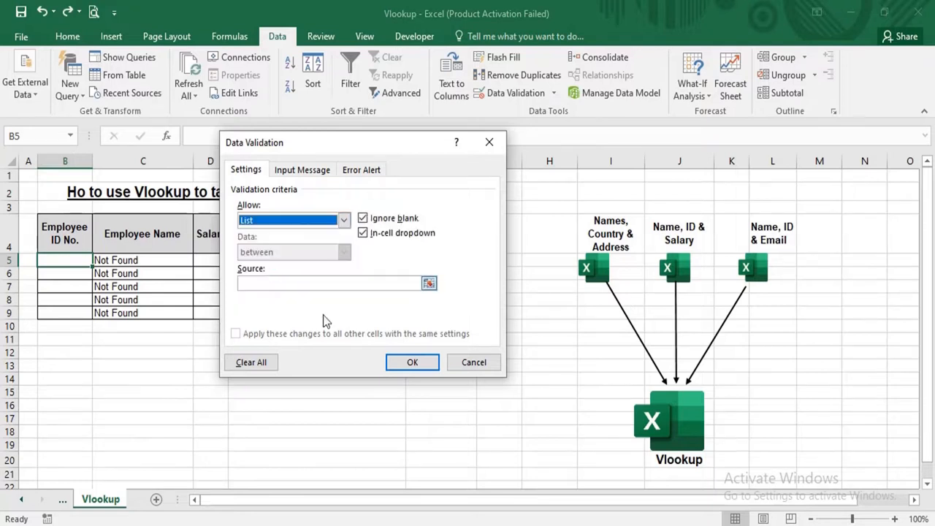
pyautogui.click(392, 283)
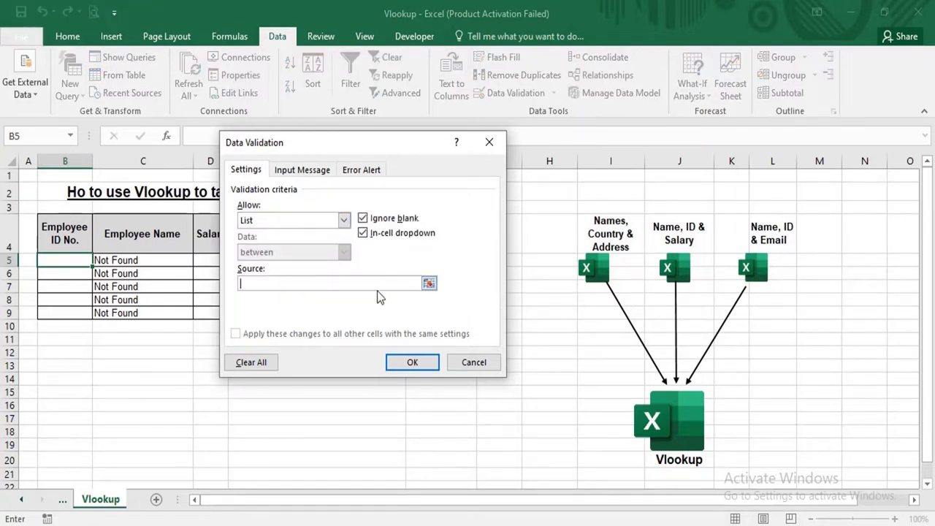
pyautogui.click(354, 472)
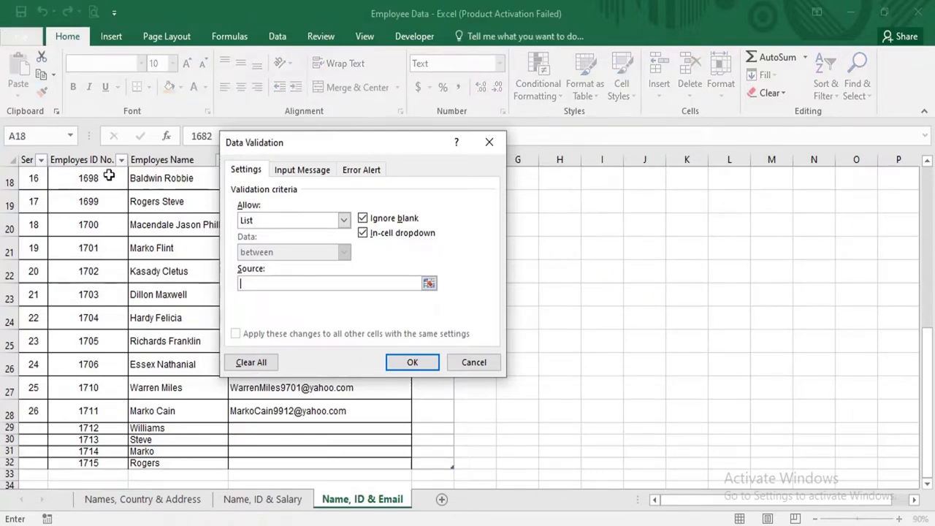
pyautogui.scroll(6, 109, 177)
pyautogui.moveTo(99, 206); pyautogui.dragTo(79, 464)
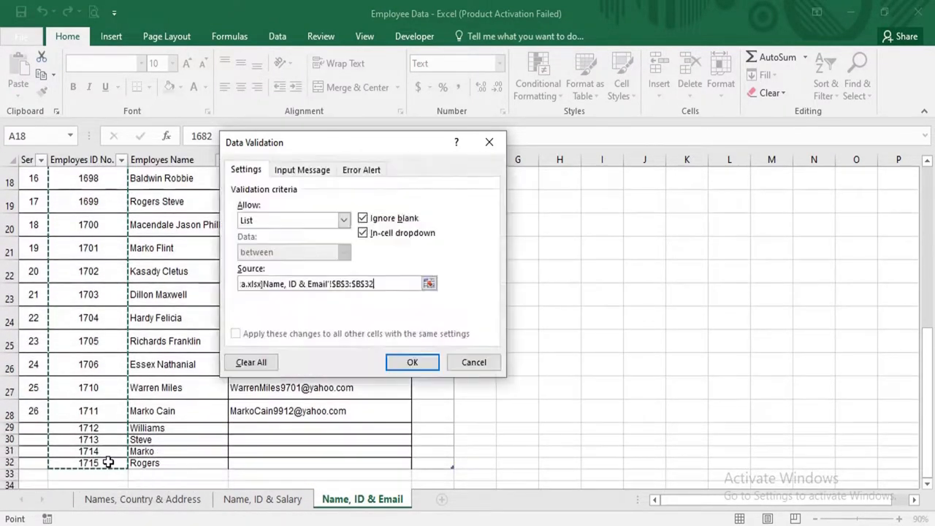
pyautogui.click(409, 362)
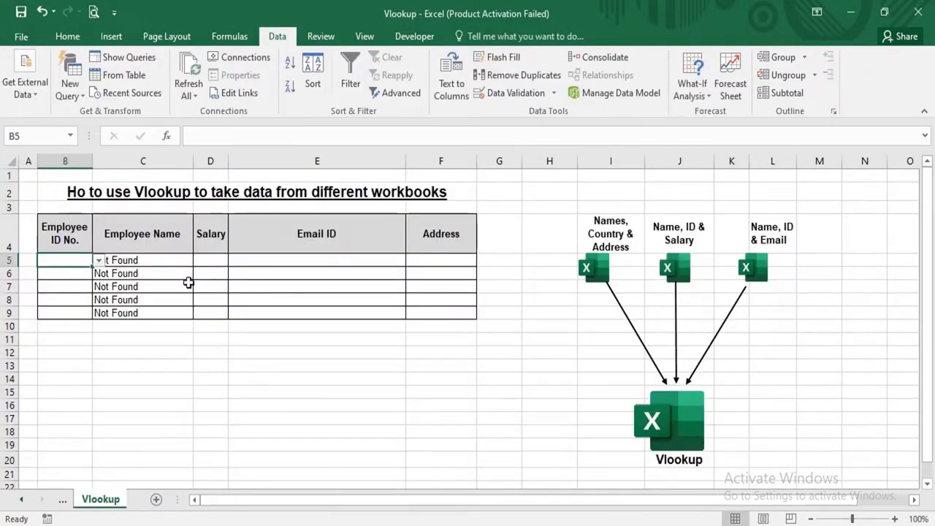
# Choose four different employee IDs one after another from the drop-down list in B5 to test the name lookup.
pyautogui.click(99, 261)
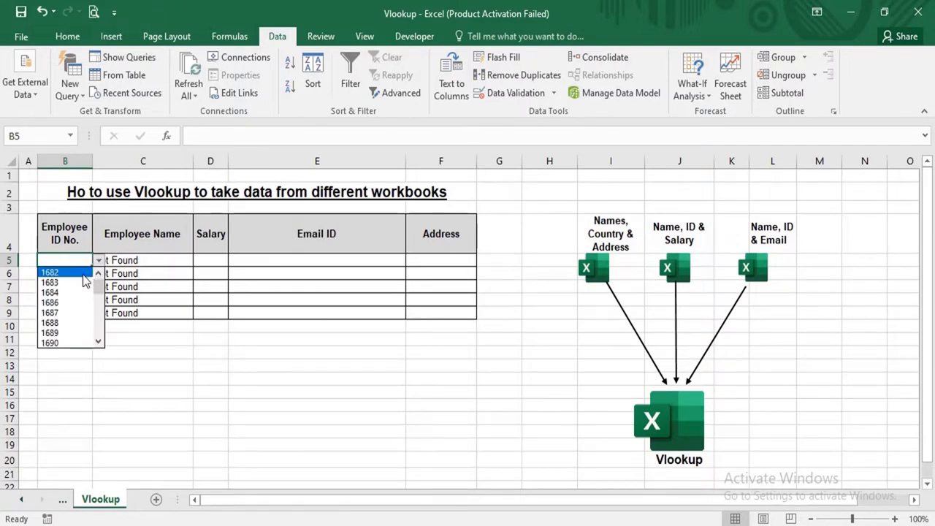
pyautogui.click(83, 275)
pyautogui.click(99, 260)
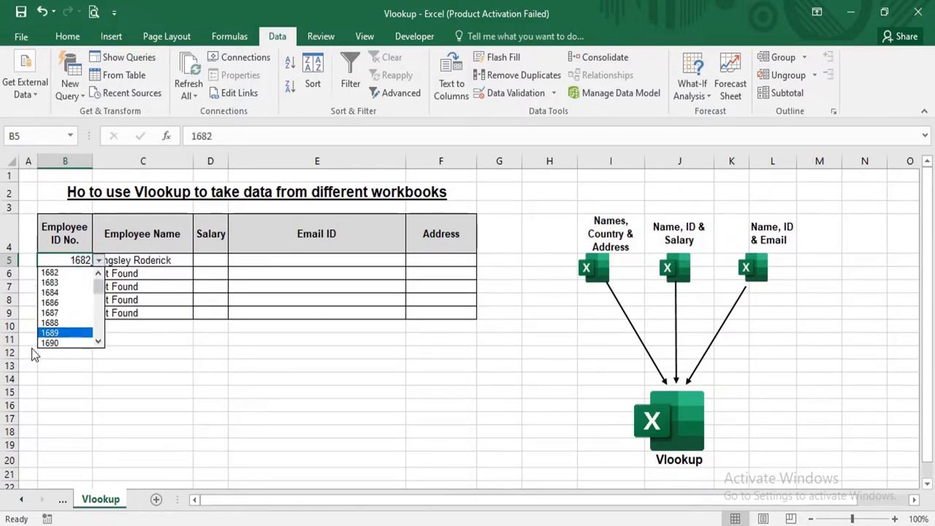
pyautogui.click(58, 322)
pyautogui.click(99, 261)
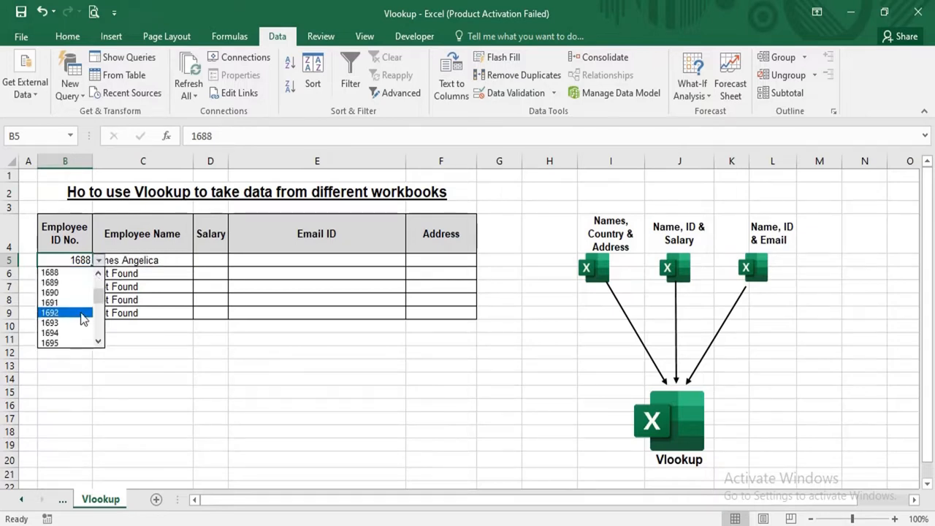
pyautogui.click(79, 324)
pyautogui.click(100, 261)
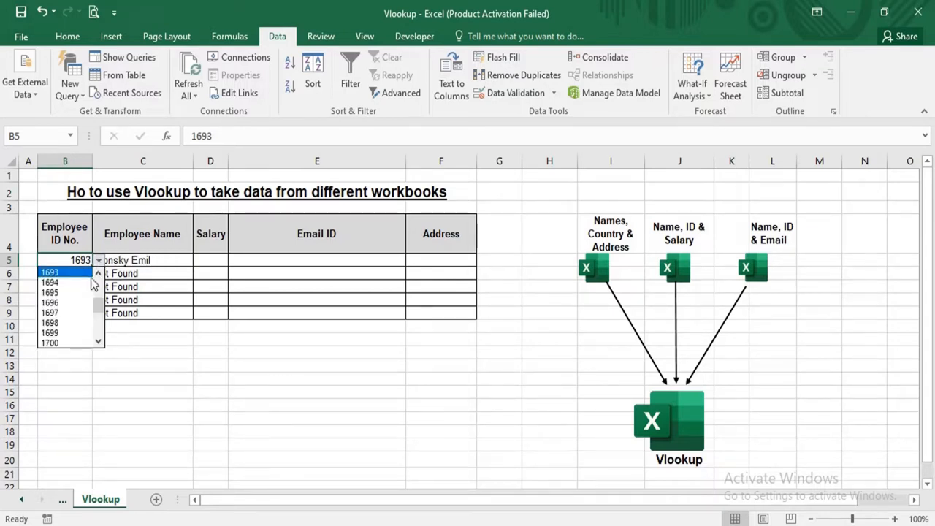
pyautogui.click(86, 338)
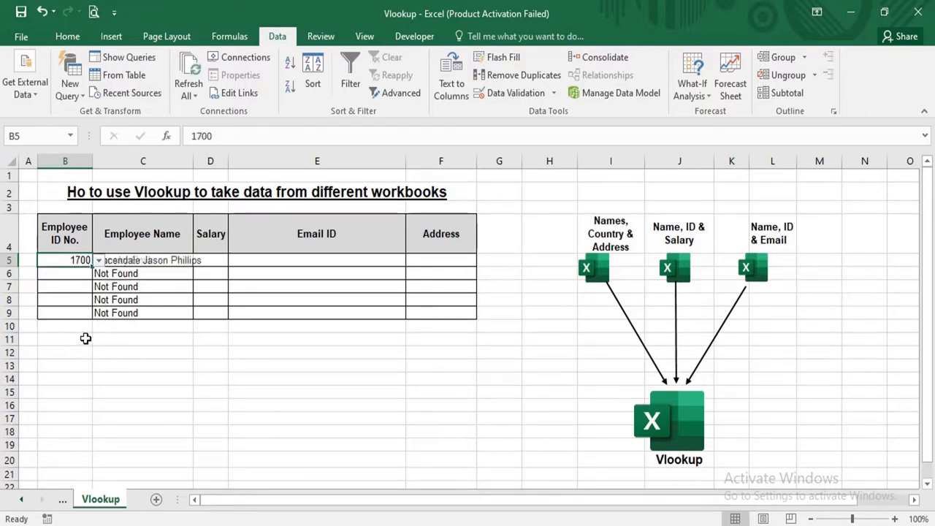
pyautogui.click(177, 369)
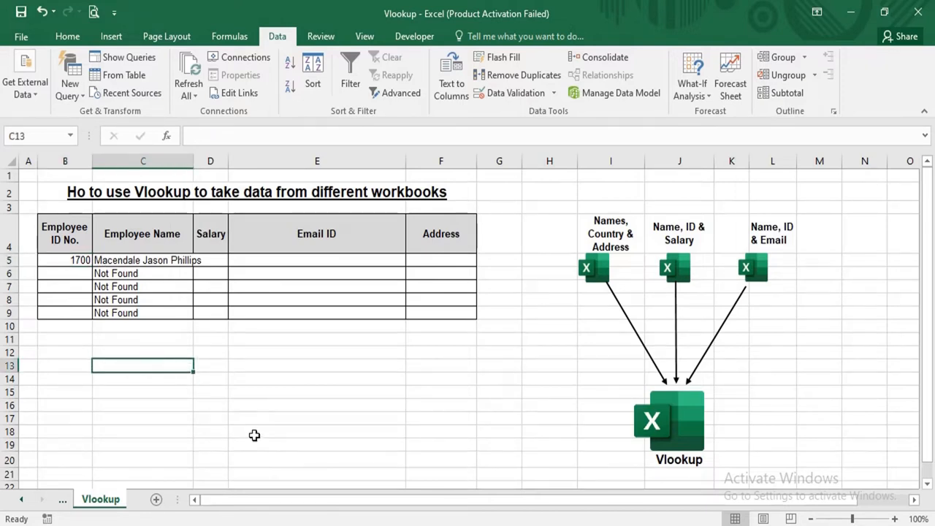
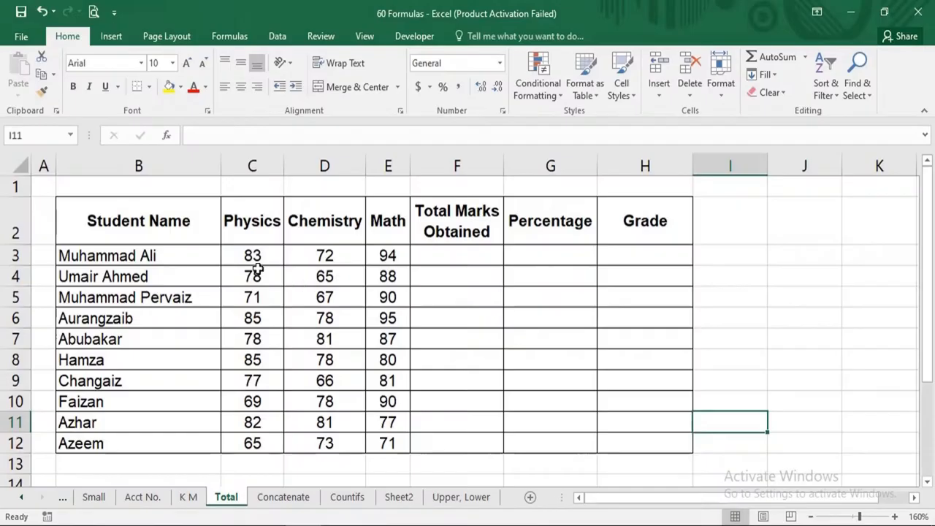
pyautogui.click(170, 221)
pyautogui.moveTo(171, 220); pyautogui.dragTo(639, 442)
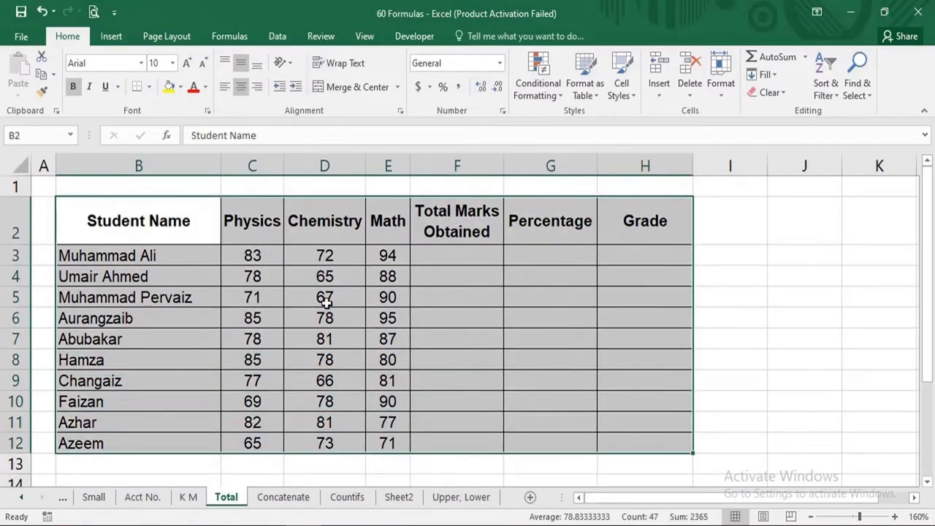
pyautogui.click(424, 336)
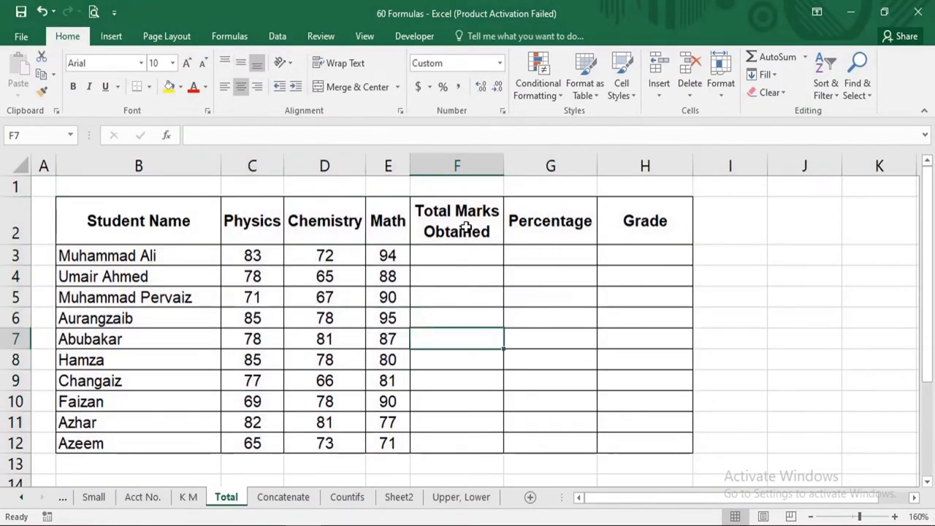
pyautogui.moveTo(465, 238); pyautogui.dragTo(461, 437)
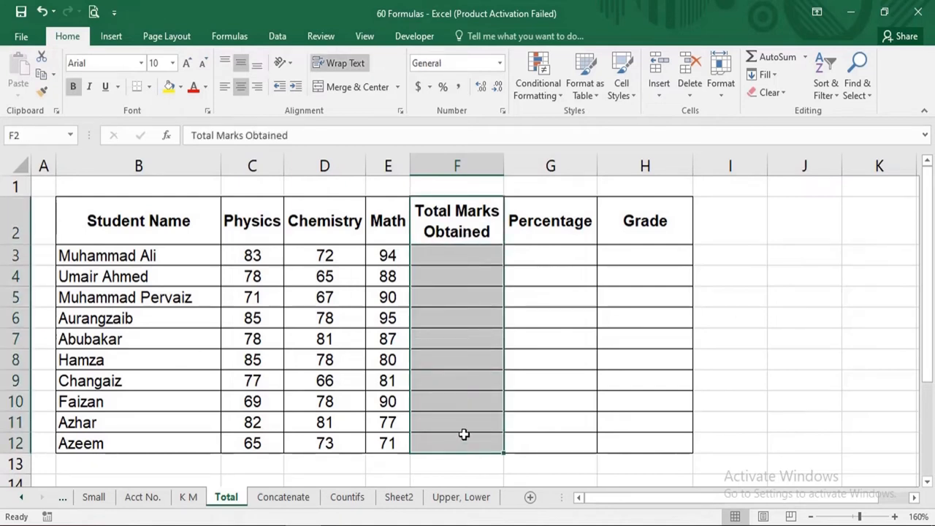
# On the Total sheet of the 60 Formulas workbook, total the first student's three subject marks in F3 with =SUM(C3:E3).
pyautogui.click(477, 261)
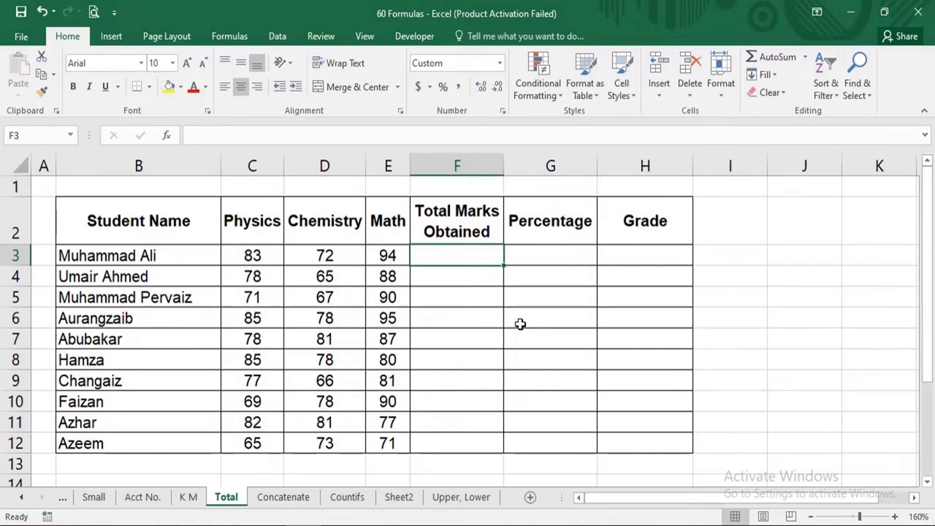
pyautogui.write('=Sum')
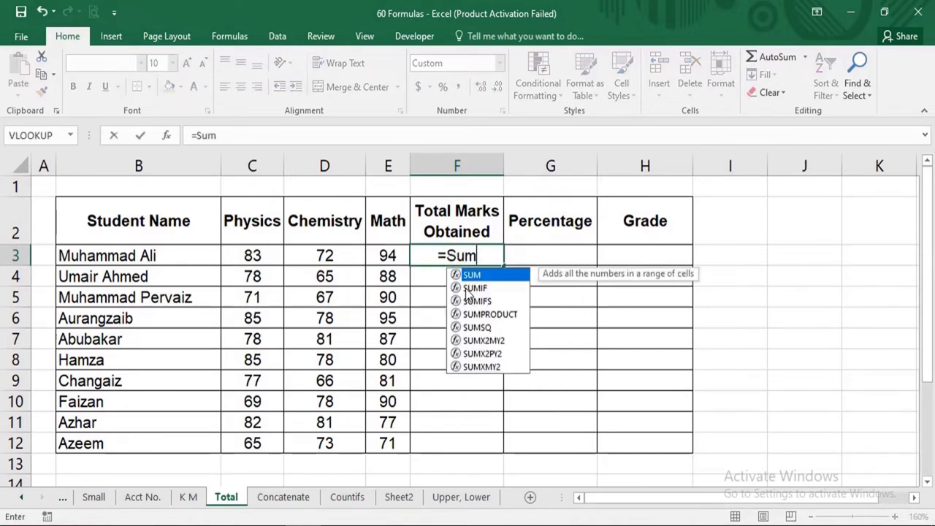
pyautogui.write('(')
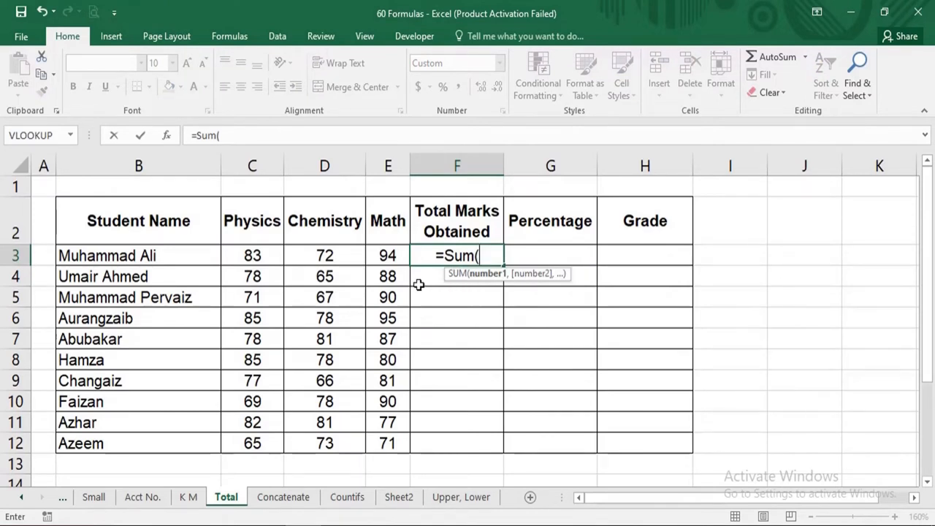
pyautogui.moveTo(269, 259); pyautogui.dragTo(395, 262)
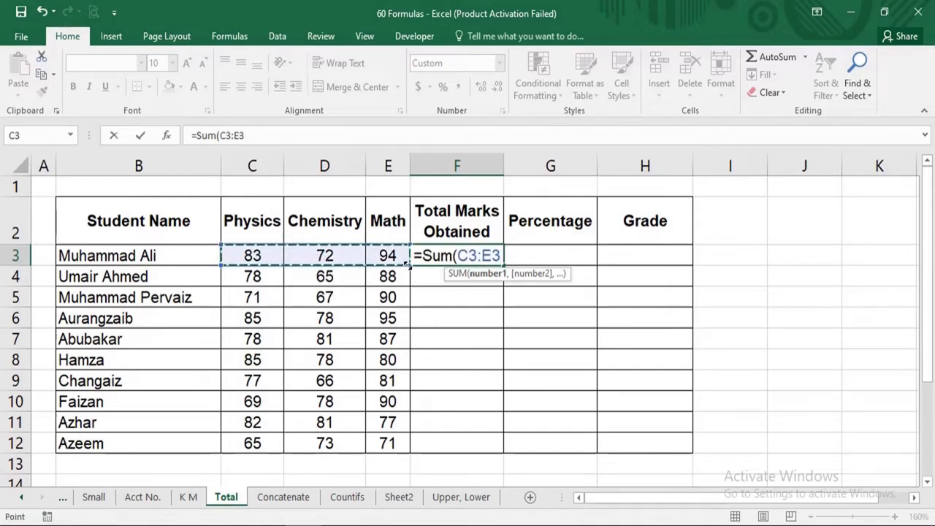
pyautogui.press('Return')
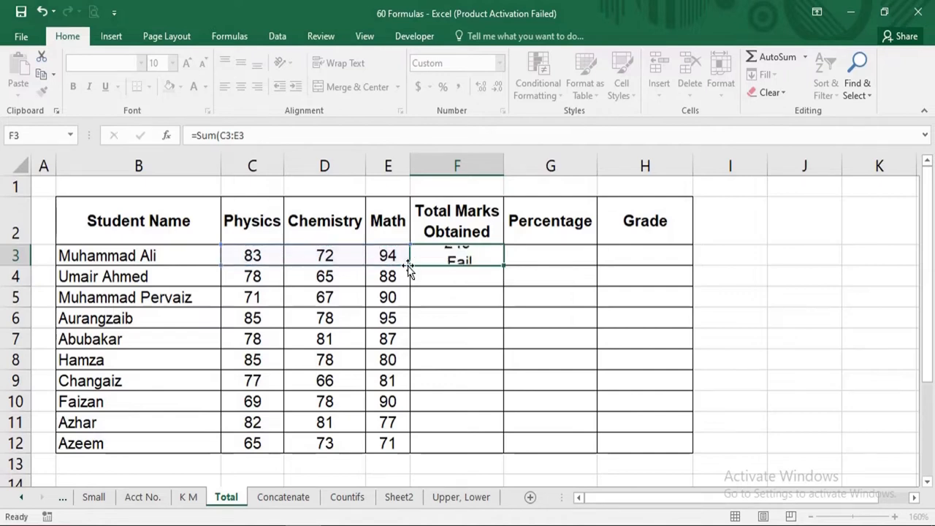
pyautogui.press('Up')
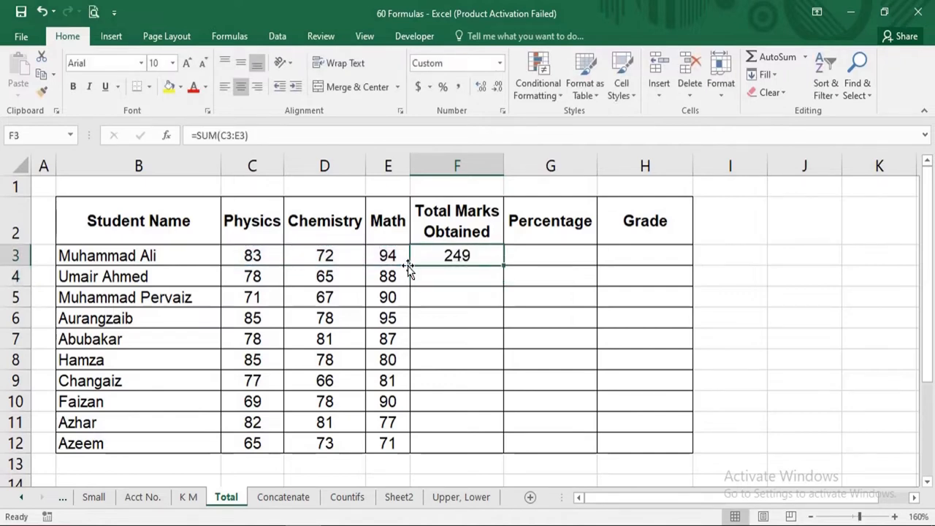
# Fill the SUM formula from F3 down to F12 for all students.
pyautogui.hotkey('shift', 'Down')
pyautogui.hotkey('shift', 'Down')
pyautogui.hotkey('shift', 'Down')
pyautogui.hotkey('shift', 'Down')
pyautogui.hotkey('shift', 'Down')
pyautogui.hotkey('shift', 'Down')
pyautogui.hotkey('shift', 'Down')
pyautogui.hotkey('shift', 'Down')
pyautogui.hotkey('shift', 'Down')
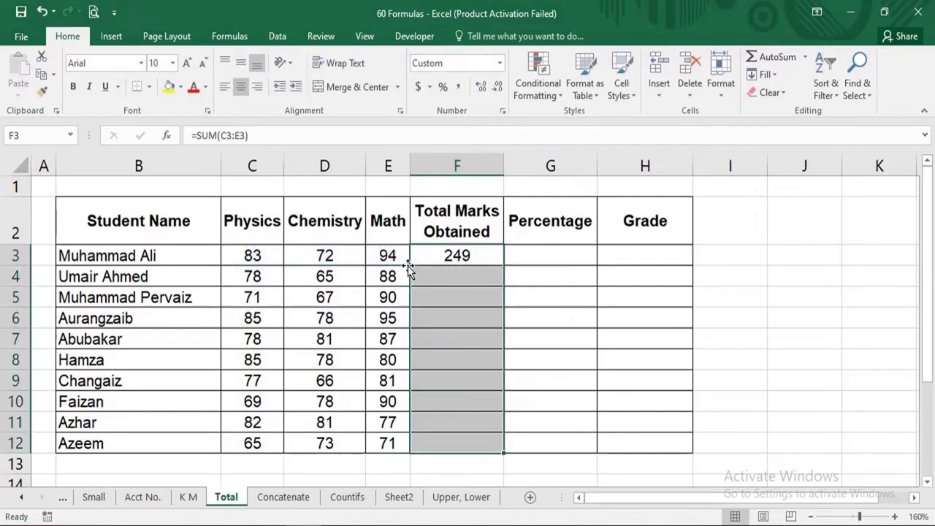
pyautogui.hotkey('ctrl', 'd')
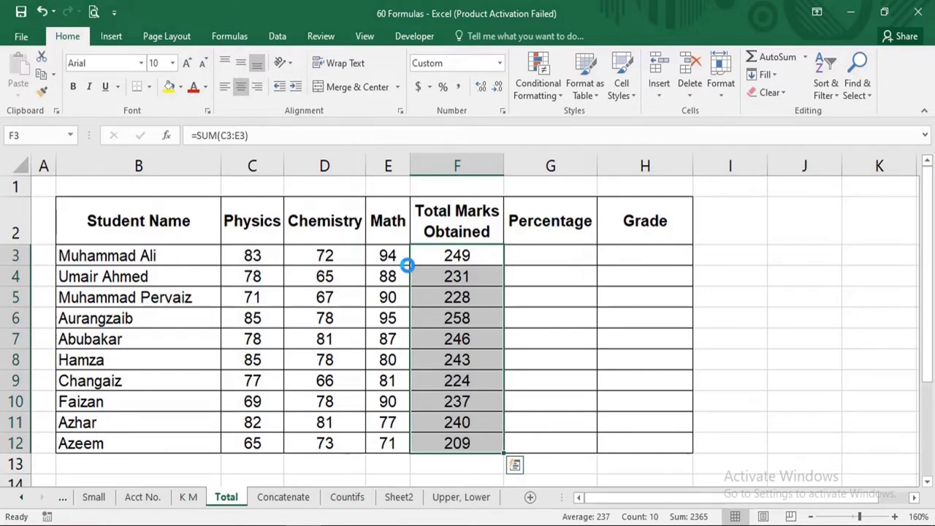
pyautogui.click(736, 420)
# Clear the total marks formulas from F3:F12 and return to F3.
pyautogui.click(467, 257)
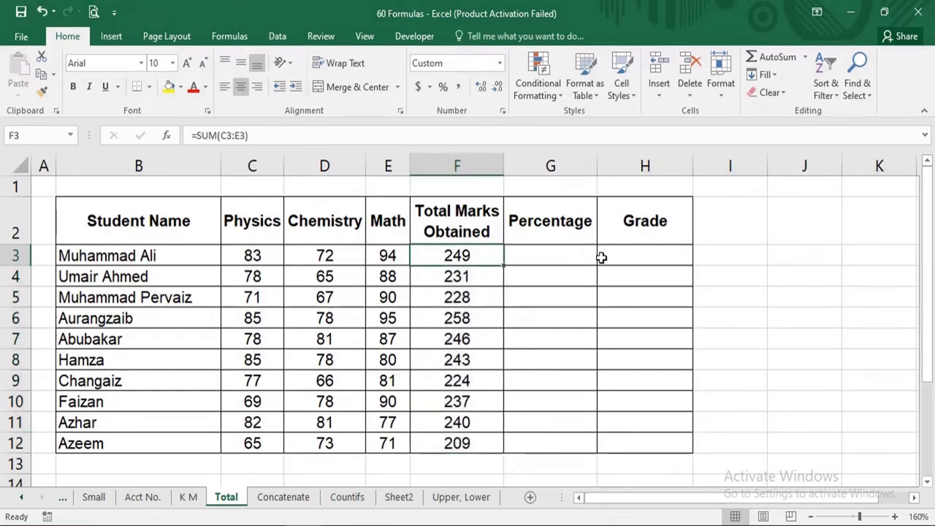
pyautogui.hotkey('ctrl', 'shift', 'Down')
pyautogui.hotkey('ctrl', 'd')
pyautogui.press('Delete')
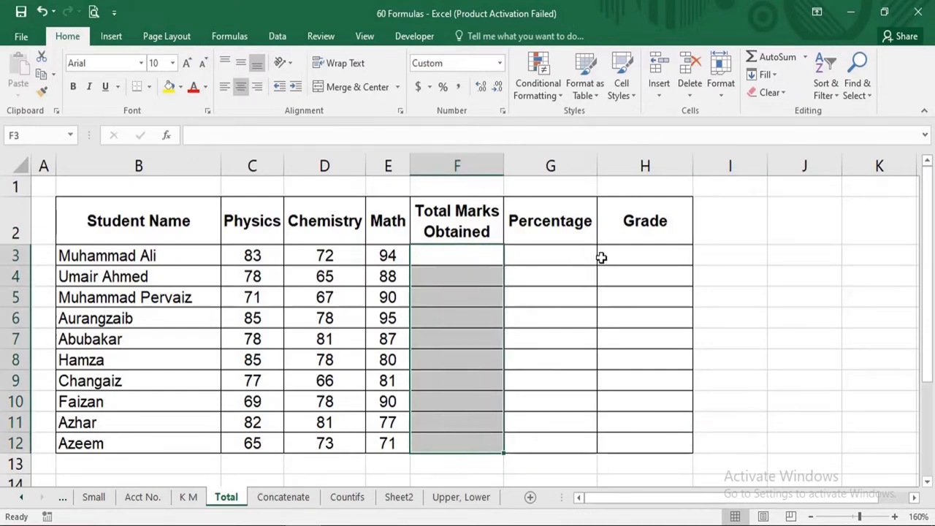
pyautogui.press('Right')
pyautogui.press('Left')
# Total the first student's three subject marks in F3 by adding the cells with =C3+D3+E3.
pyautogui.write('=')
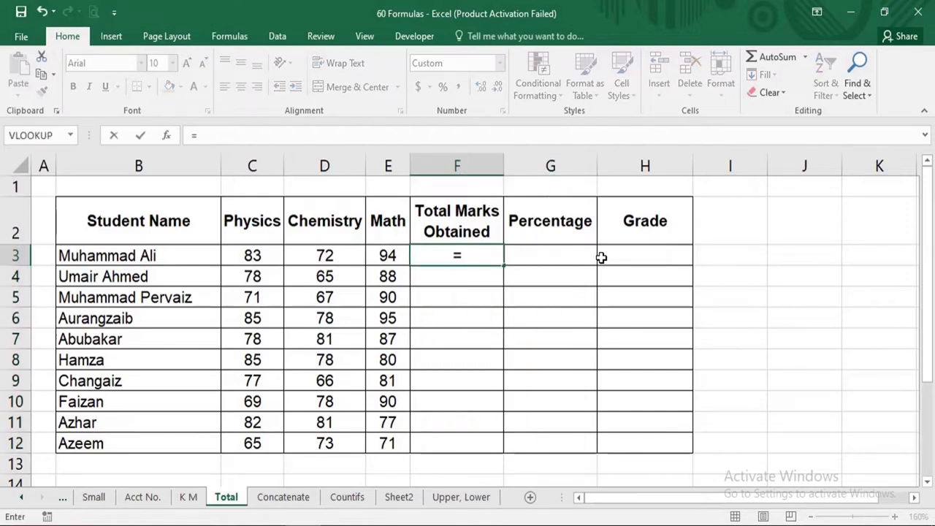
pyautogui.press('Left')
pyautogui.press('Left')
pyautogui.press('Left')
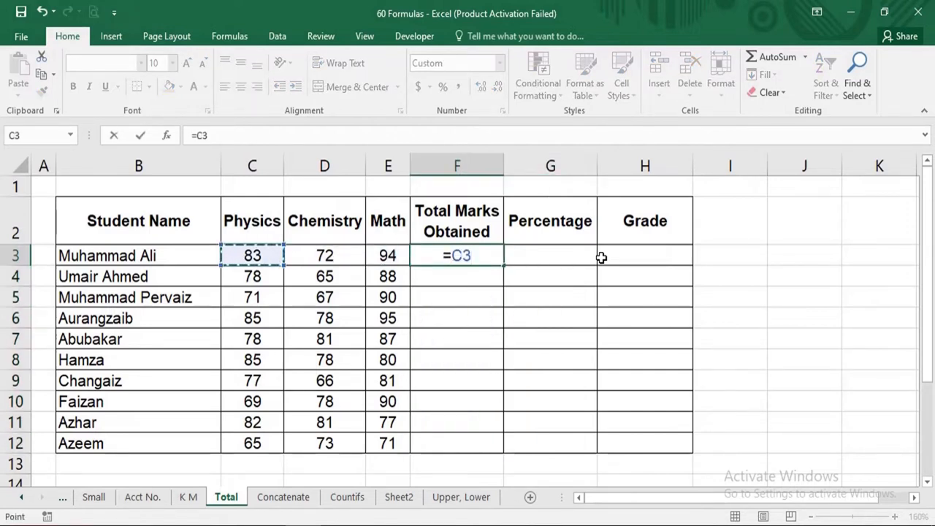
pyautogui.write('+')
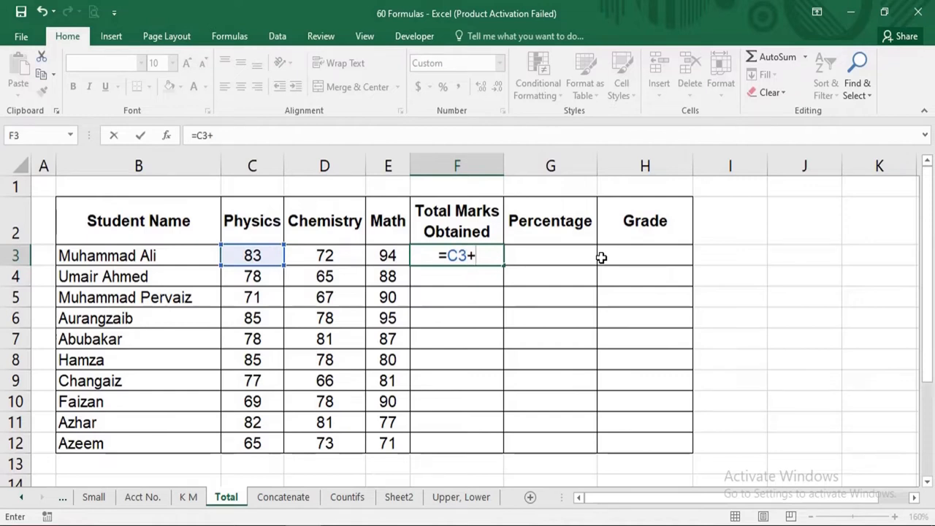
pyautogui.press('Left')
pyautogui.press('Left')
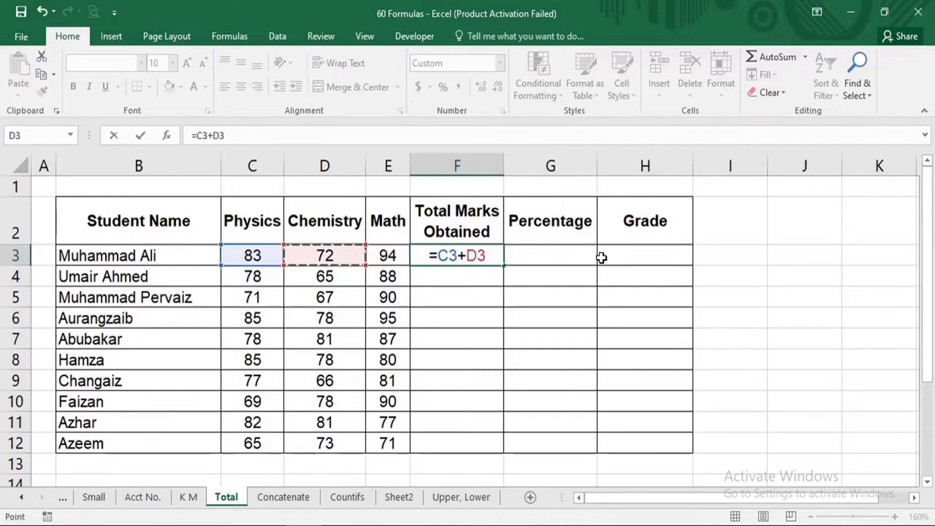
pyautogui.write('+')
pyautogui.press('Left')
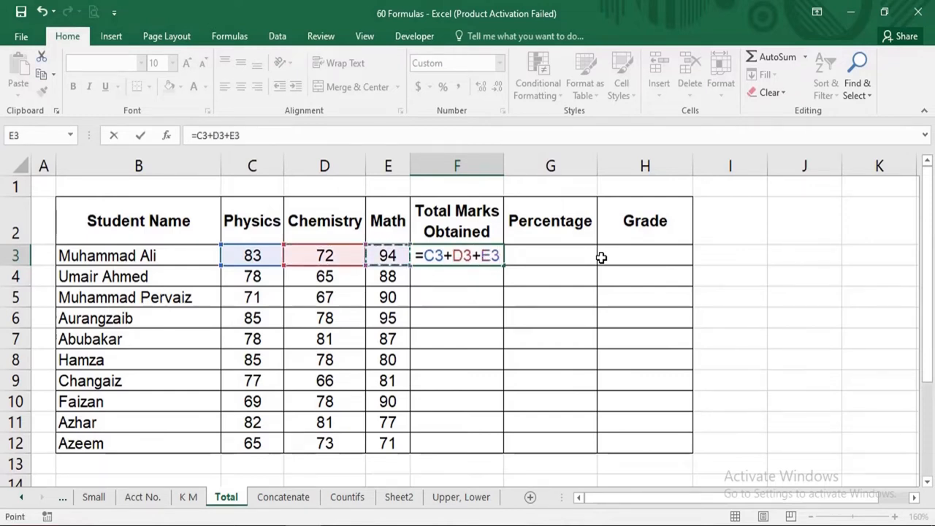
pyautogui.press('Return')
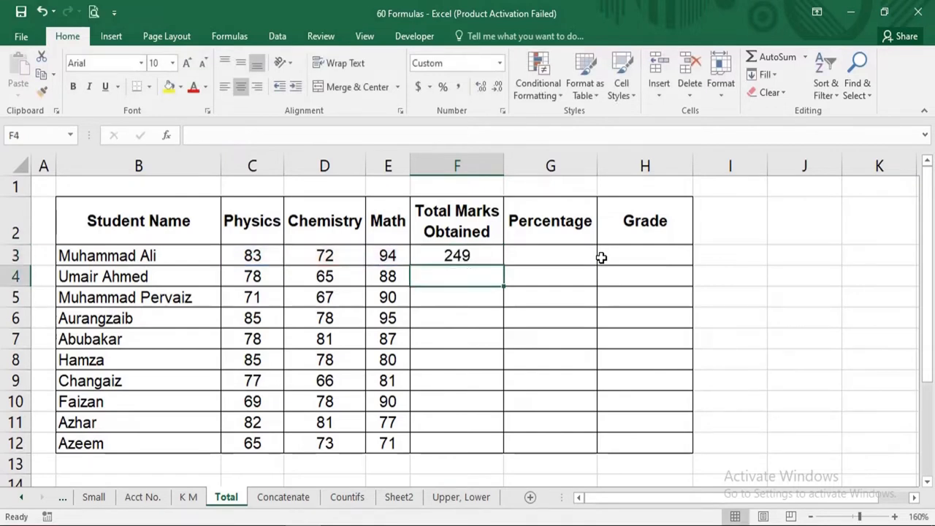
# Fill the addition formula from F3 down to F12 for all students.
pyautogui.press('Up')
pyautogui.hotkey('shift', 'Down')
pyautogui.hotkey('shift', 'Down')
pyautogui.hotkey('shift', 'Down')
pyautogui.hotkey('shift', 'Down')
pyautogui.hotkey('shift', 'Down')
pyautogui.hotkey('shift', 'Down')
pyautogui.hotkey('shift', 'Down')
pyautogui.hotkey('shift', 'Down')
pyautogui.hotkey('shift', 'Down')
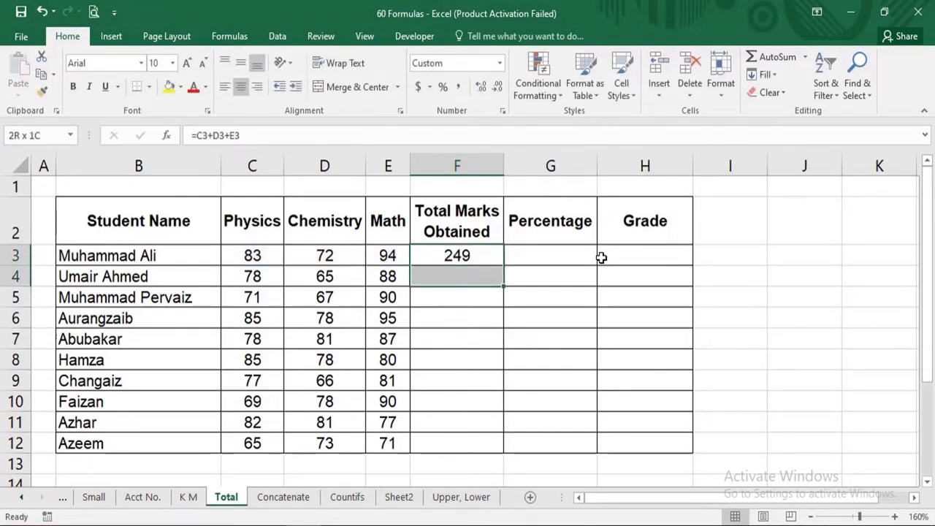
pyautogui.hotkey('ctrl', 'd')
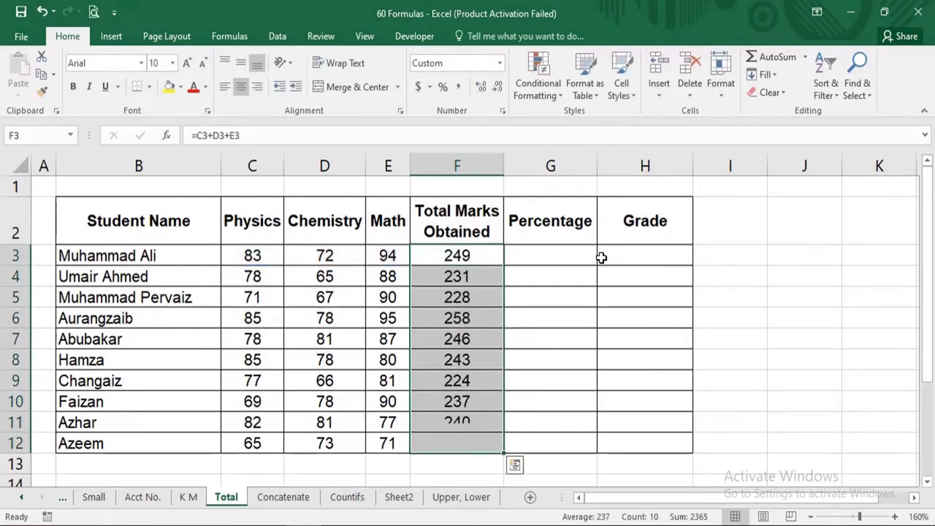
pyautogui.click(729, 401)
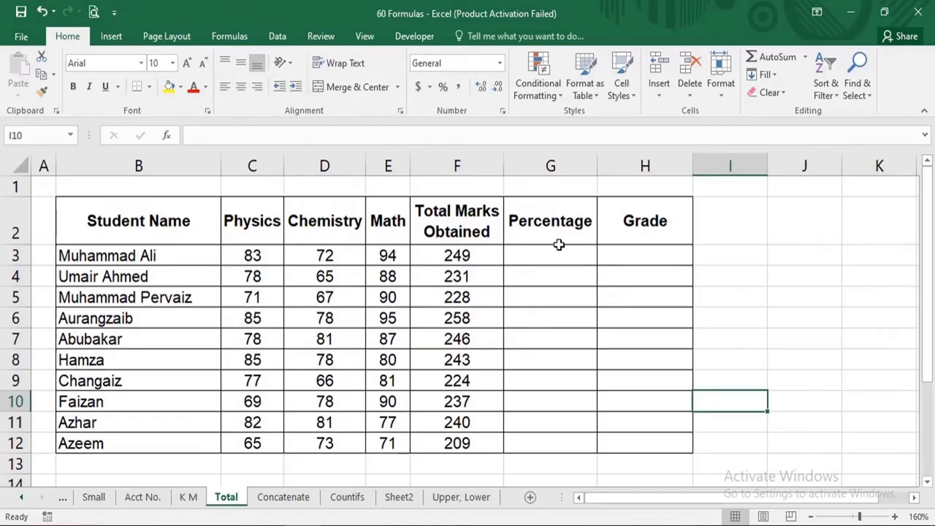
# Calculate the first student's percentage in G3 with the formula =F3/300*100.
pyautogui.moveTo(560, 225); pyautogui.dragTo(561, 360)
pyautogui.click(585, 254)
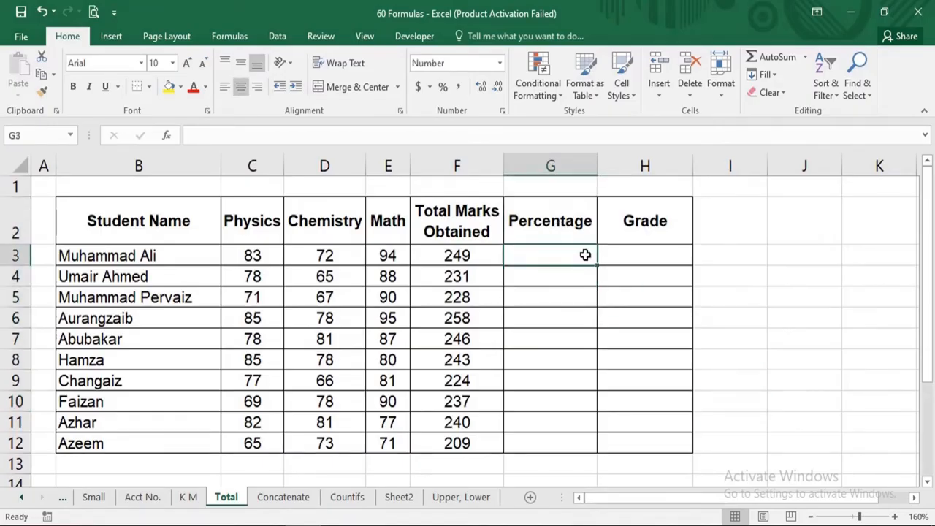
pyautogui.write('=')
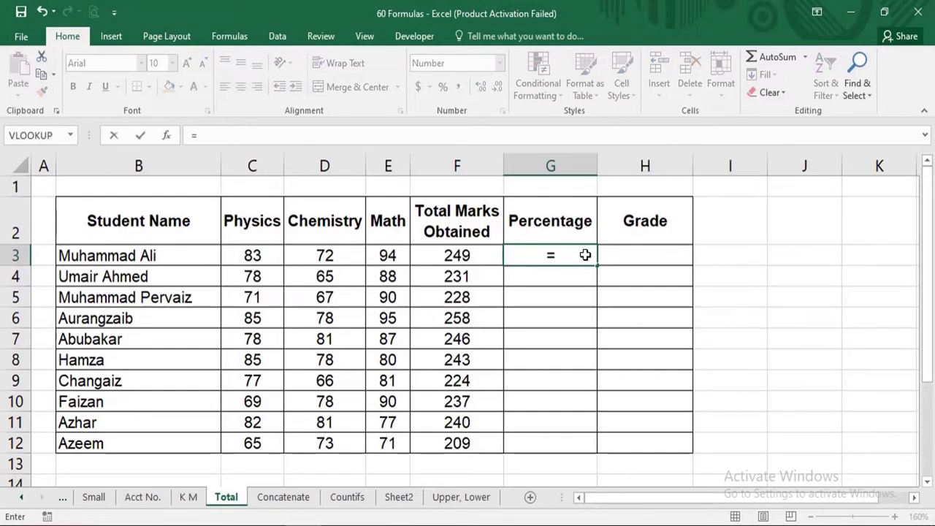
pyautogui.press('Left')
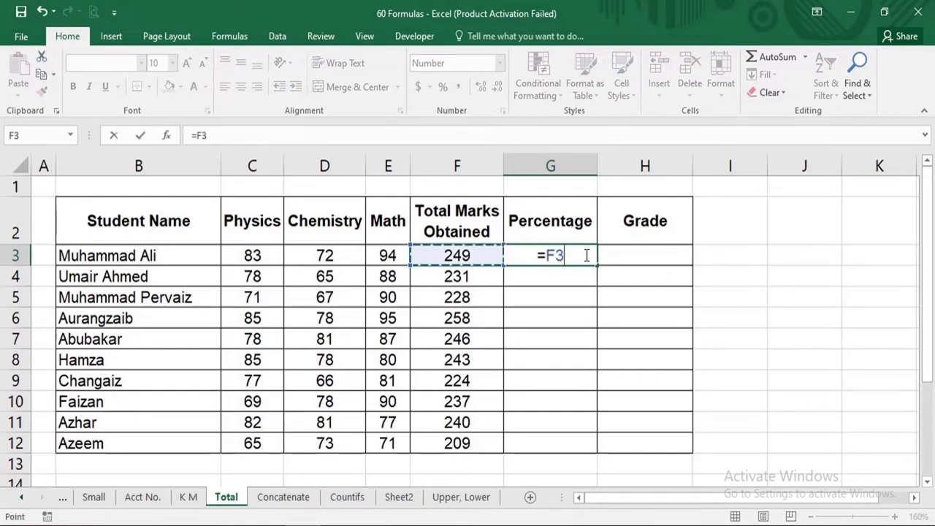
pyautogui.write('/')
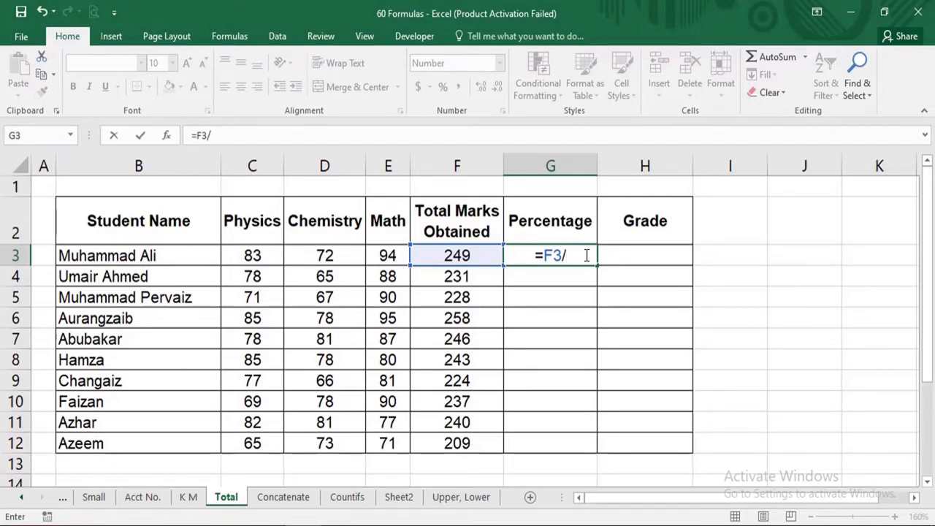
pyautogui.write('3')
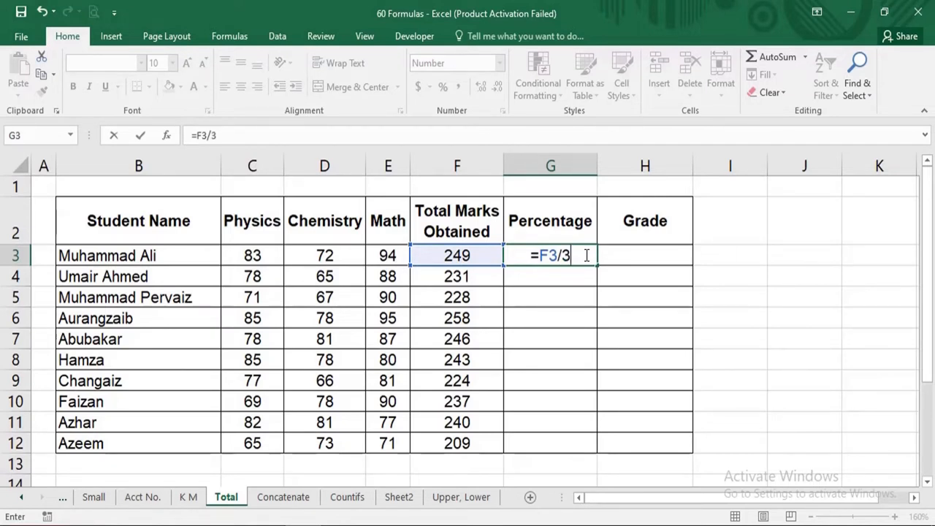
pyautogui.write('00*100')
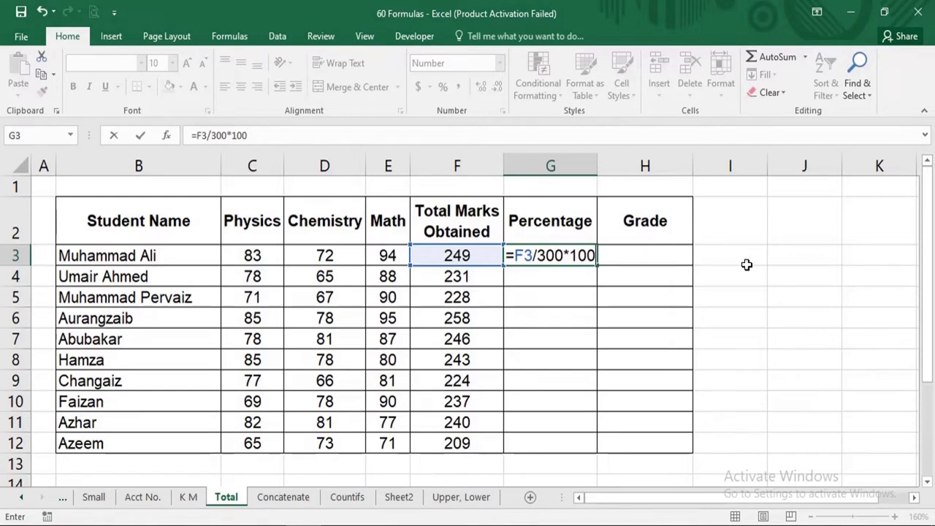
pyautogui.press('Return')
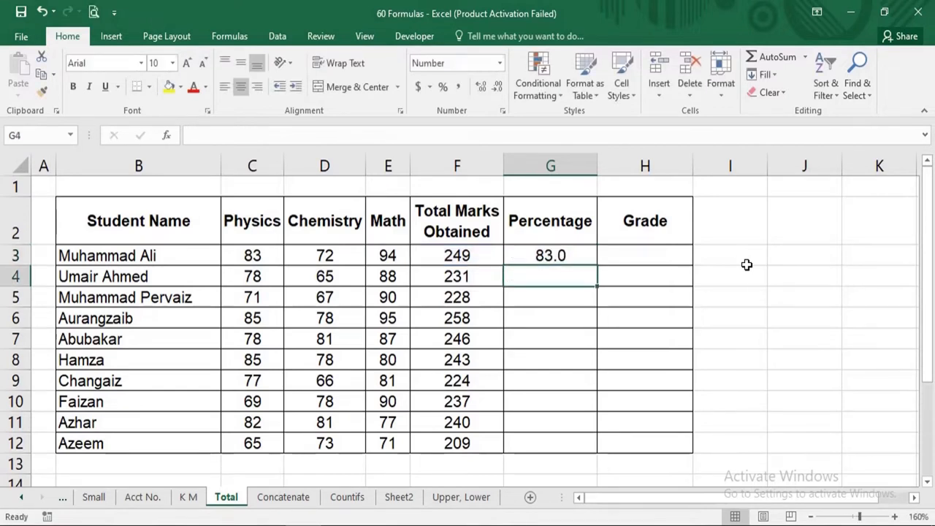
# Fill the percentage formula from G3 down to G12 for all students.
pyautogui.press('Up')
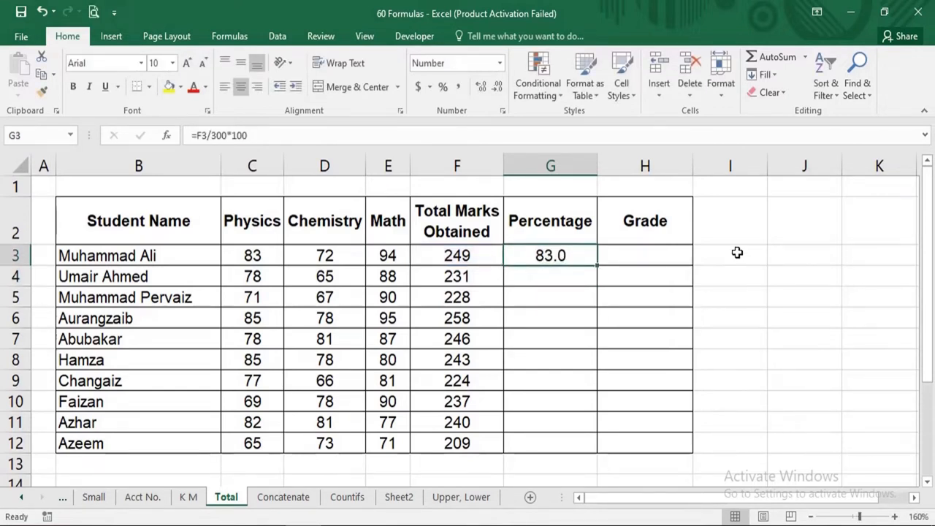
pyautogui.hotkey('shift', 'Down')
pyautogui.hotkey('shift', 'Down')
pyautogui.hotkey('shift', 'Down')
pyautogui.hotkey('shift', 'Down')
pyautogui.hotkey('shift', 'Down')
pyautogui.hotkey('shift', 'Down')
pyautogui.hotkey('shift', 'Down')
pyautogui.hotkey('shift', 'Down')
pyautogui.hotkey('shift', 'Down')
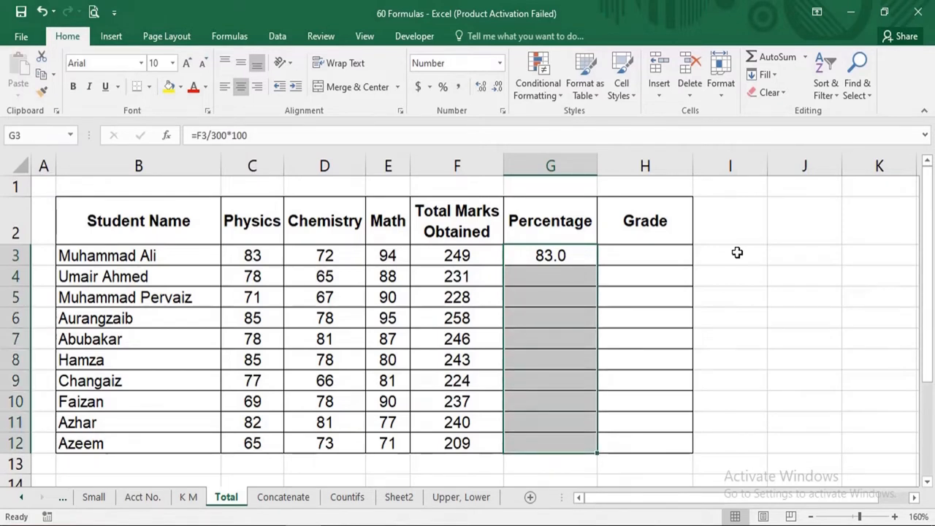
pyautogui.hotkey('ctrl', 'd')
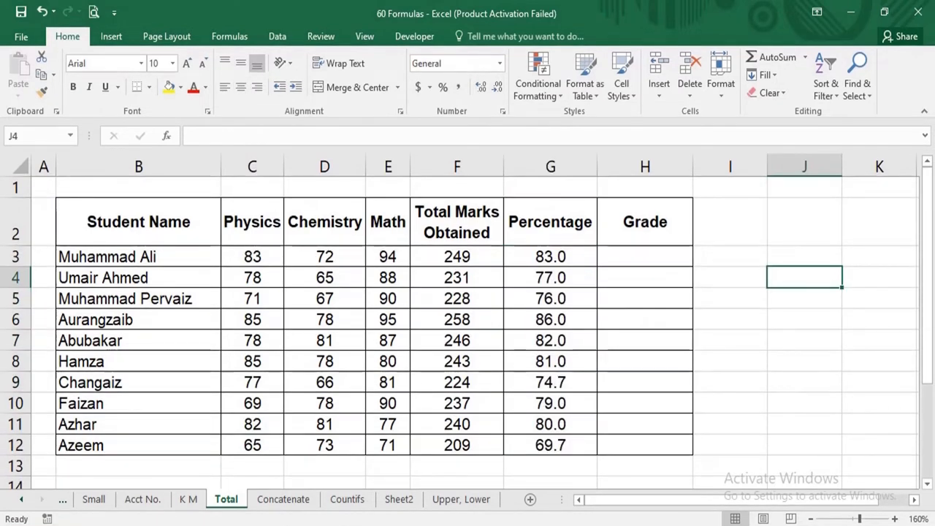
# Note the greater-than operator beside the table: enter >80 in I4 and the example values 81, 82, 83, 84 in J4.
pyautogui.press('Left')
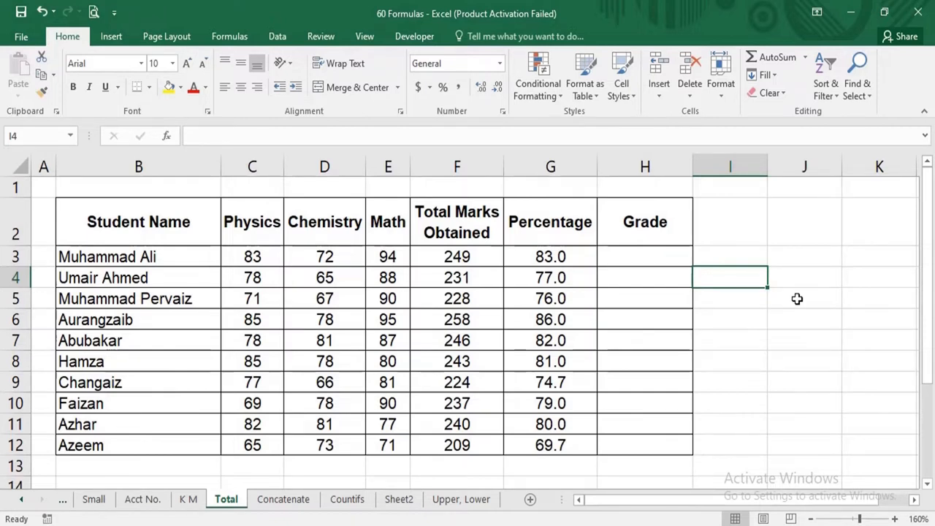
pyautogui.write('>8')
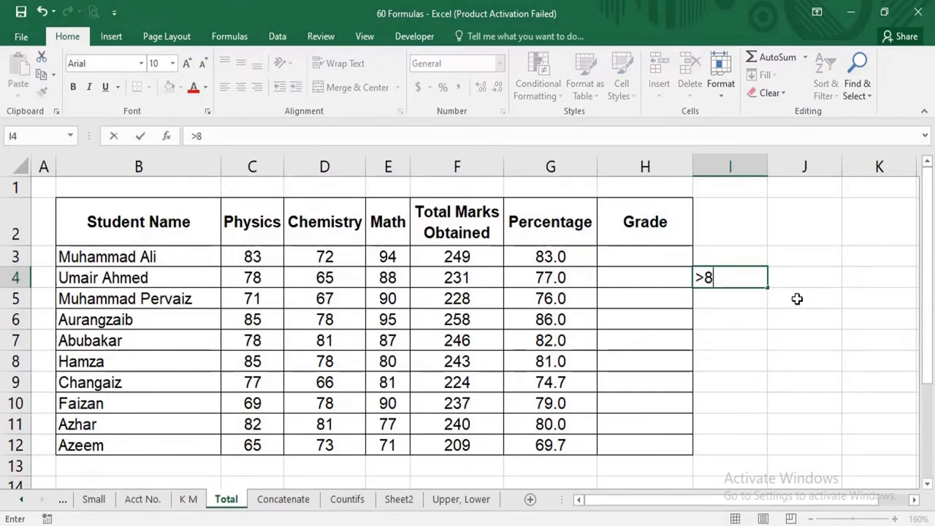
pyautogui.write('0')
pyautogui.press('Tab')
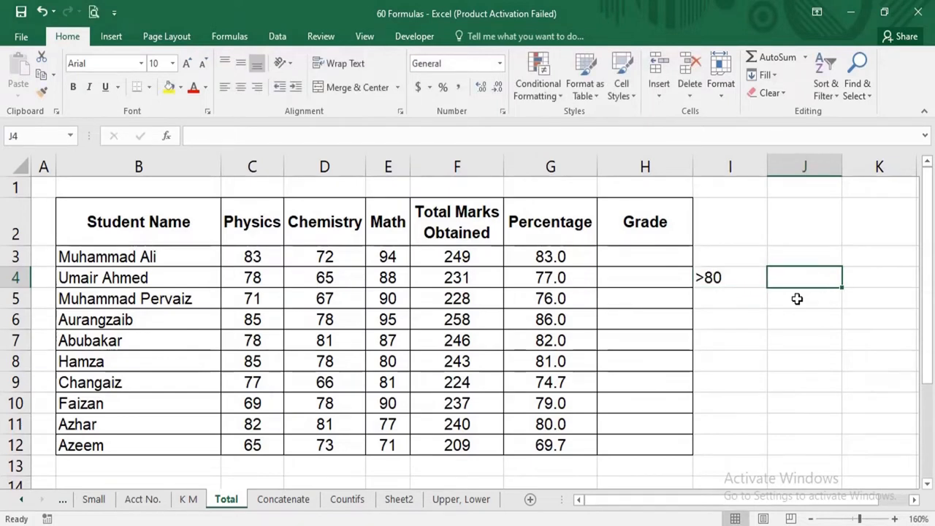
pyautogui.write('81')
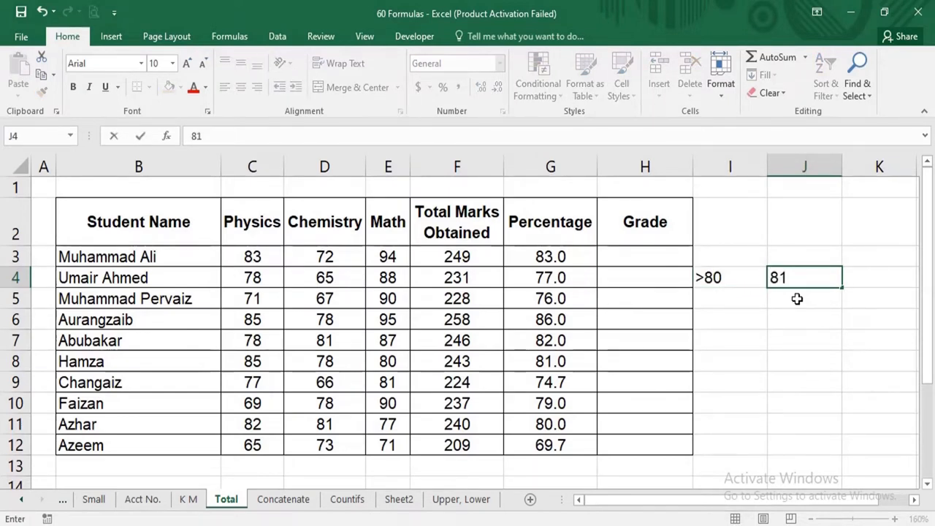
pyautogui.write(', 82, 83, 84')
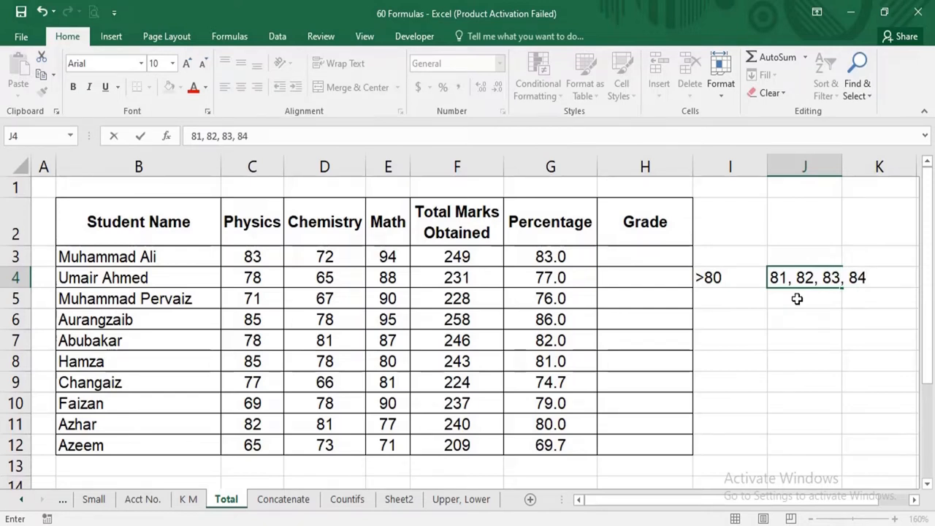
pyautogui.press('Return')
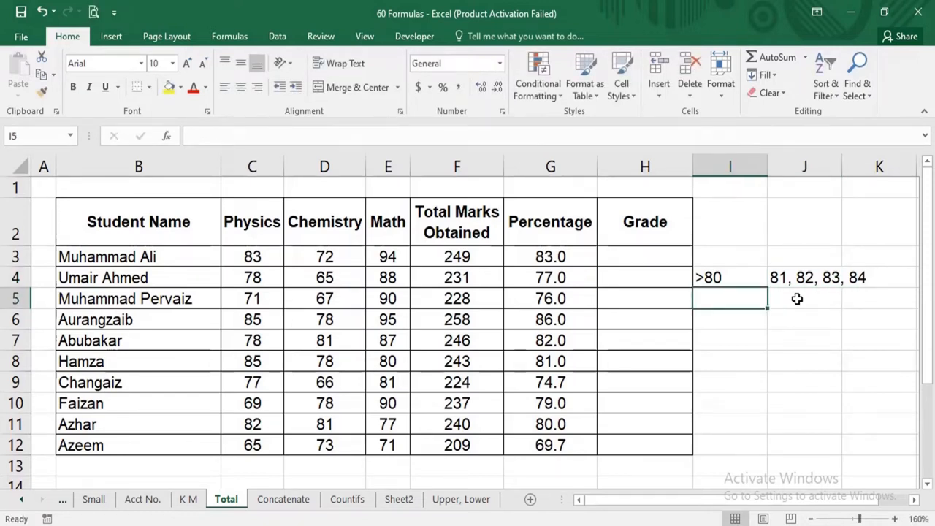
# Add the less-than example in row 5: enter <80 in I5 and the values 79, 78, 77 in J5.
pyautogui.write('<80')
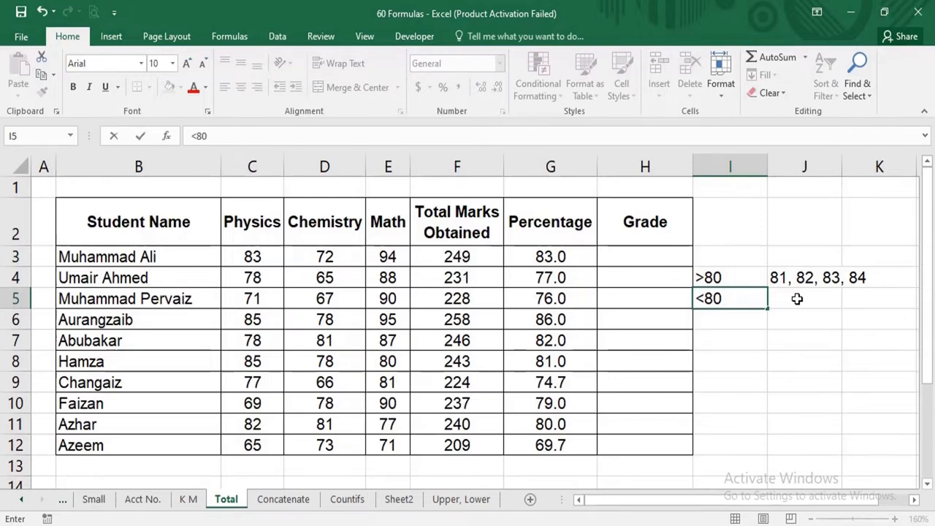
pyautogui.press('Return')
pyautogui.click(797, 298)
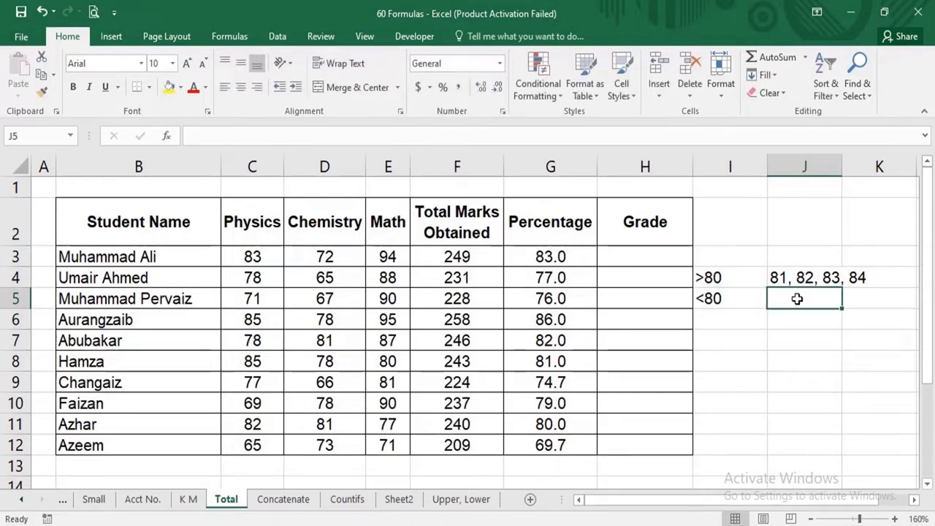
pyautogui.write('79, 78,')
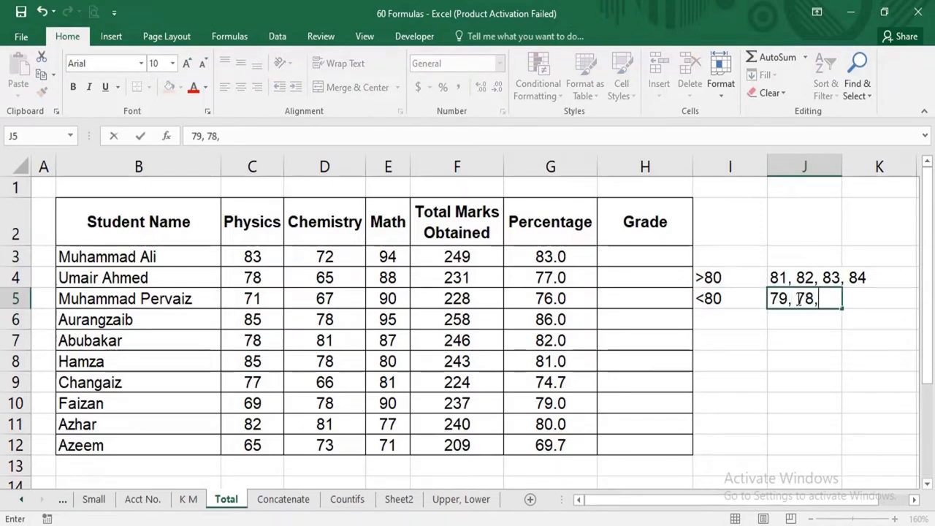
pyautogui.write(' 77')
pyautogui.press('Return')
# Add the greater-than-or-equal example in row 6: enter >=80 in I6 and the values 80, 81,82 in J6.
pyautogui.press('Left')
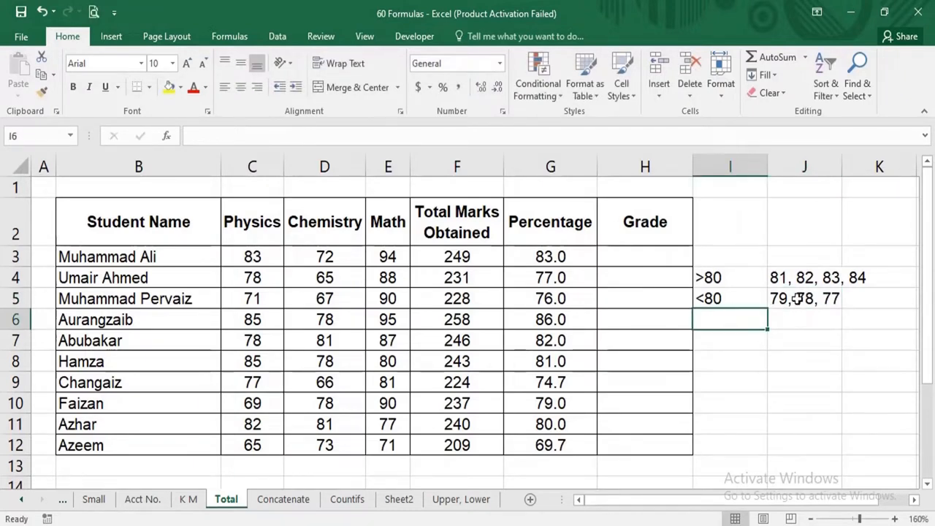
pyautogui.write('>')
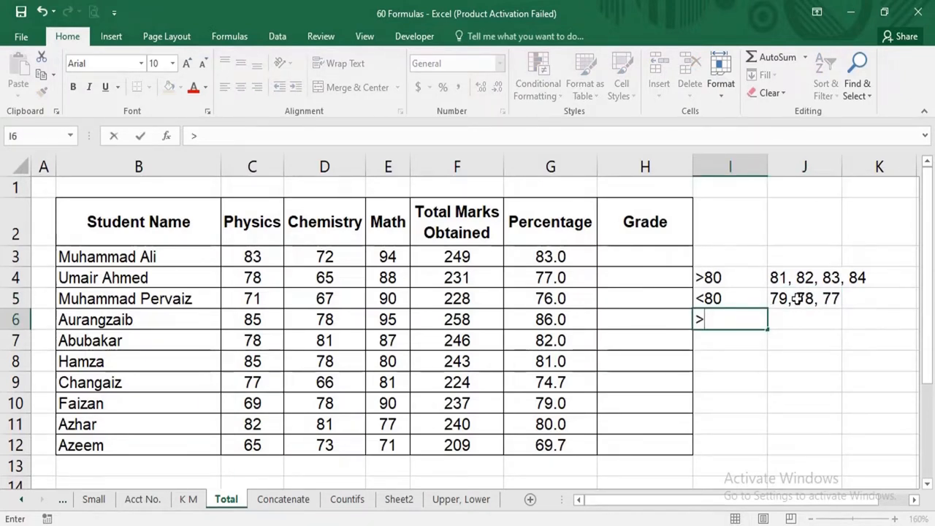
pyautogui.write('=80')
pyautogui.press('Return')
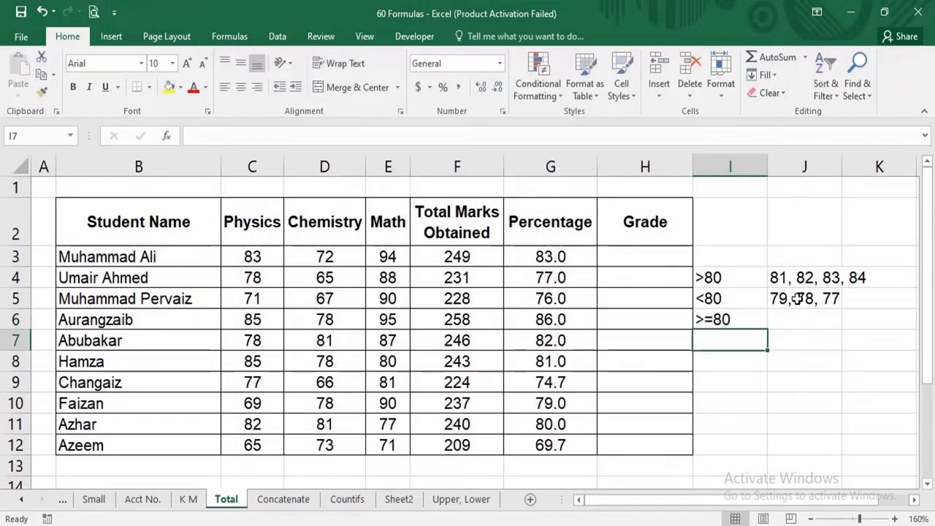
pyautogui.press('Up')
pyautogui.press('Right')
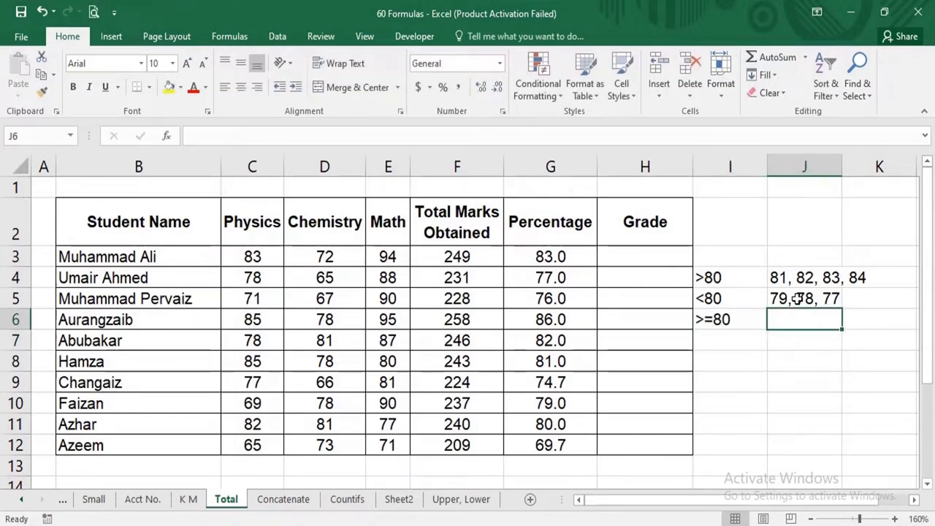
pyautogui.write('80,')
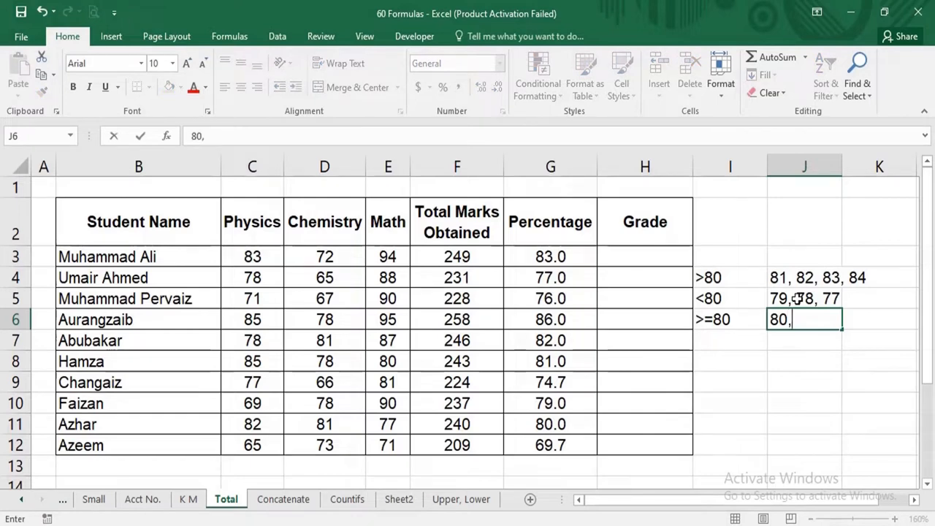
pyautogui.write(' 81,82')
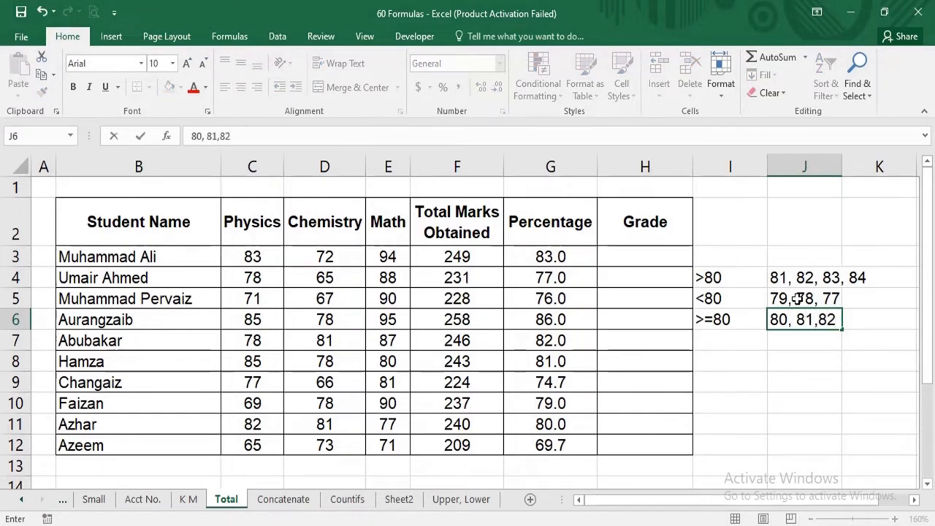
pyautogui.press('Return')
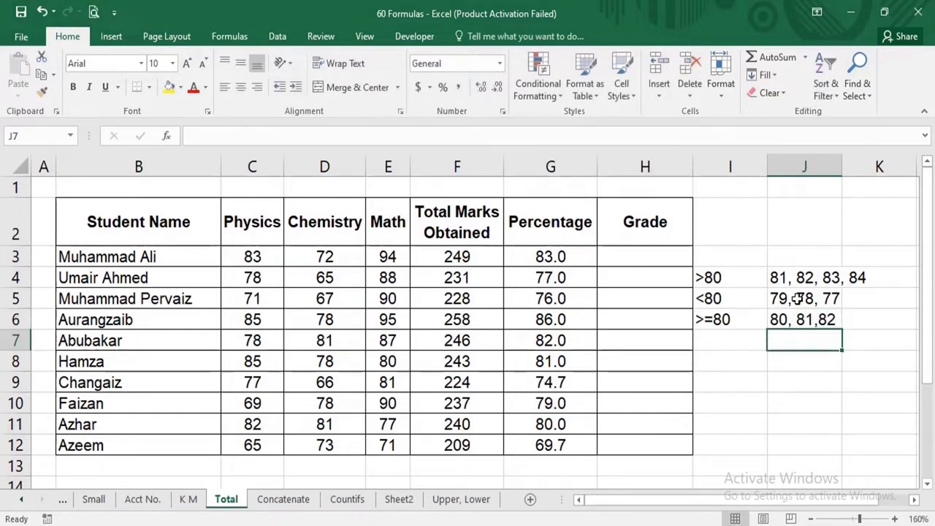
# Add the less-than-or-equal example in row 7: enter <=80 in I7 and the values 80,79,78,77 in J7.
pyautogui.press('Left')
pyautogui.write('<')
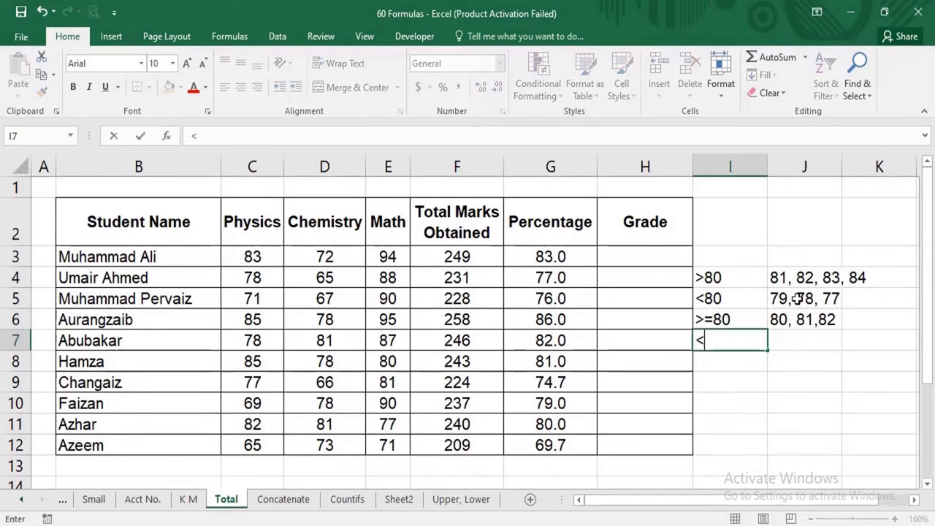
pyautogui.write('=80')
pyautogui.press('Tab')
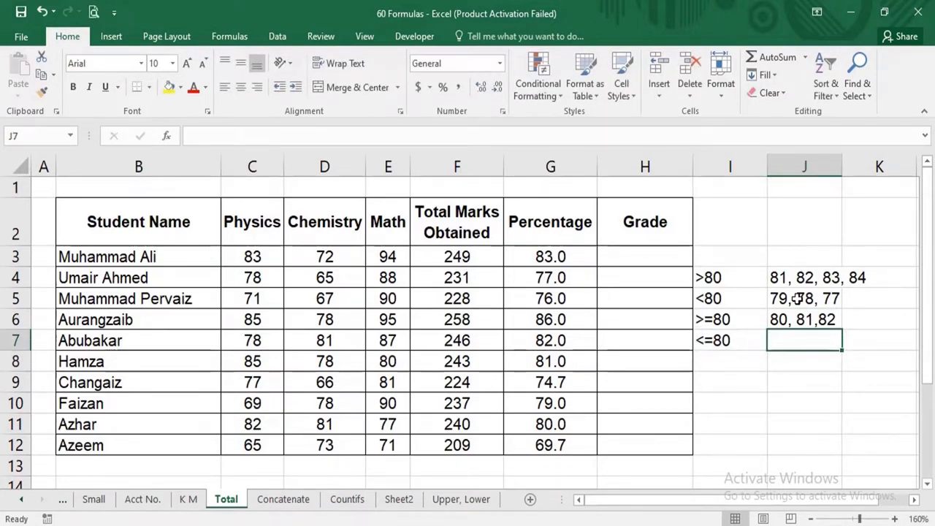
pyautogui.write('80')
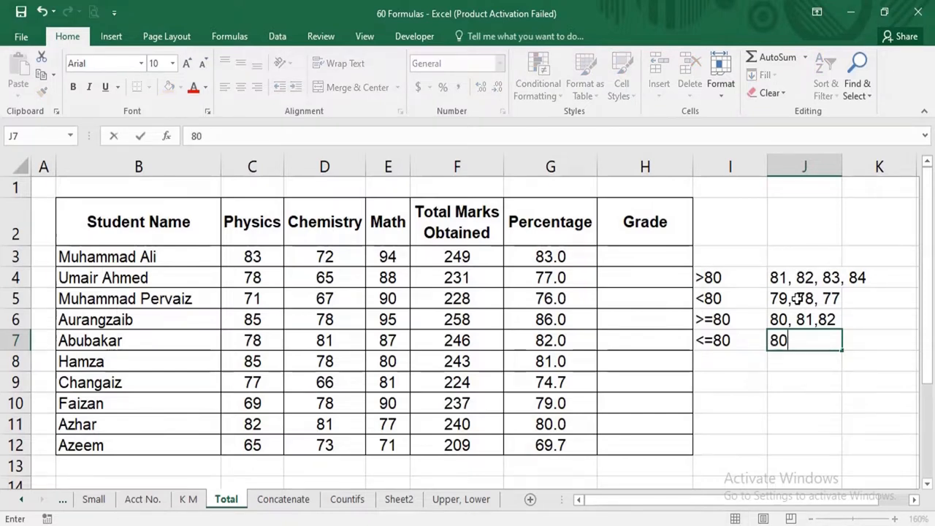
pyautogui.write(',79,78,77')
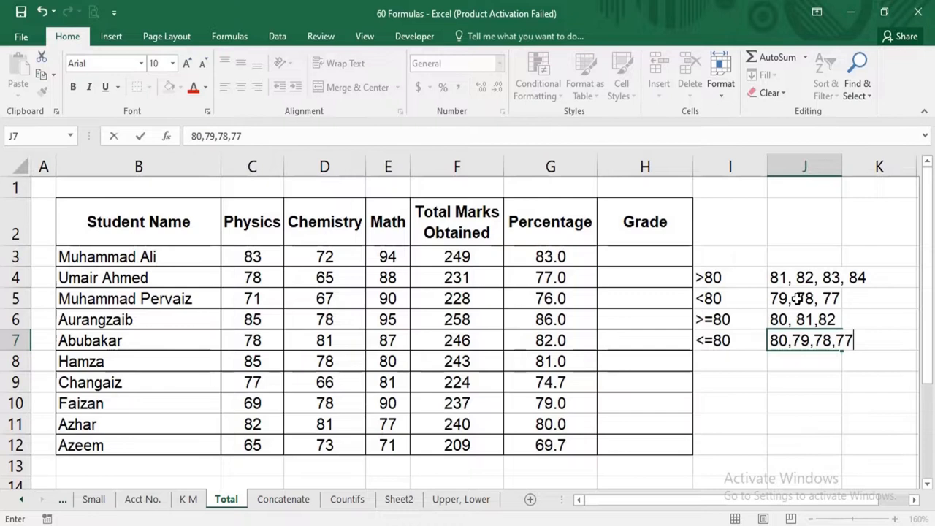
pyautogui.press('Return')
# Add the equal-to example in row 8: enter =80 as text in I8 and the value 80 in J8.
pyautogui.press('Left')
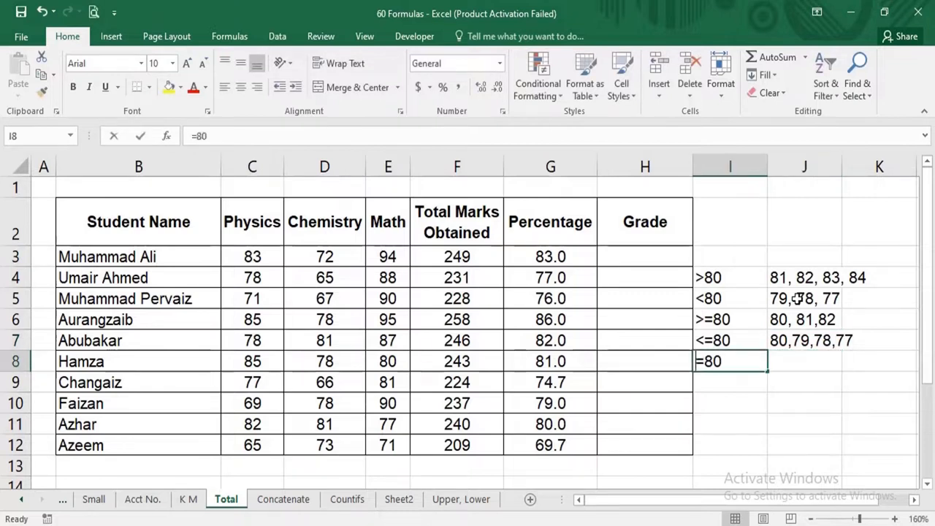
pyautogui.write("'=80")
pyautogui.press('Return')
pyautogui.press('Up')
pyautogui.press('Right')
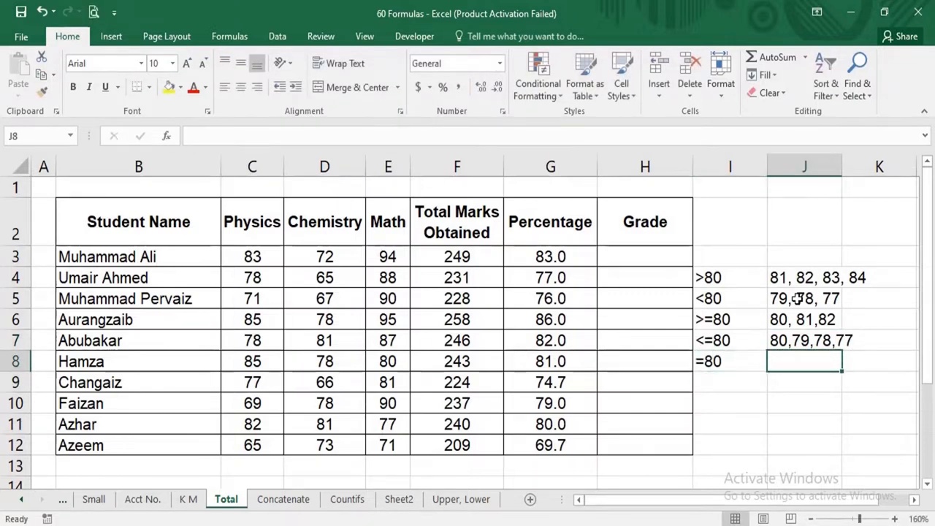
pyautogui.write('80')
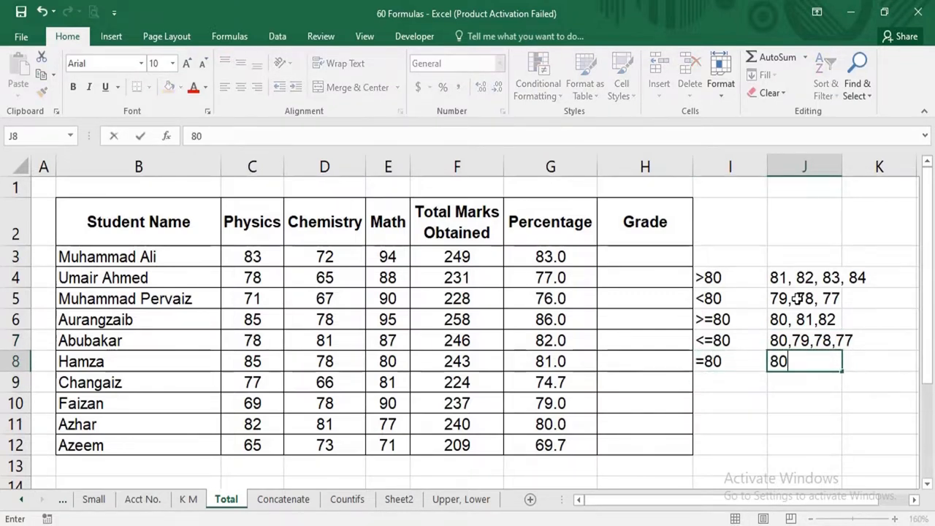
pyautogui.press('Return')
pyautogui.press('Up')
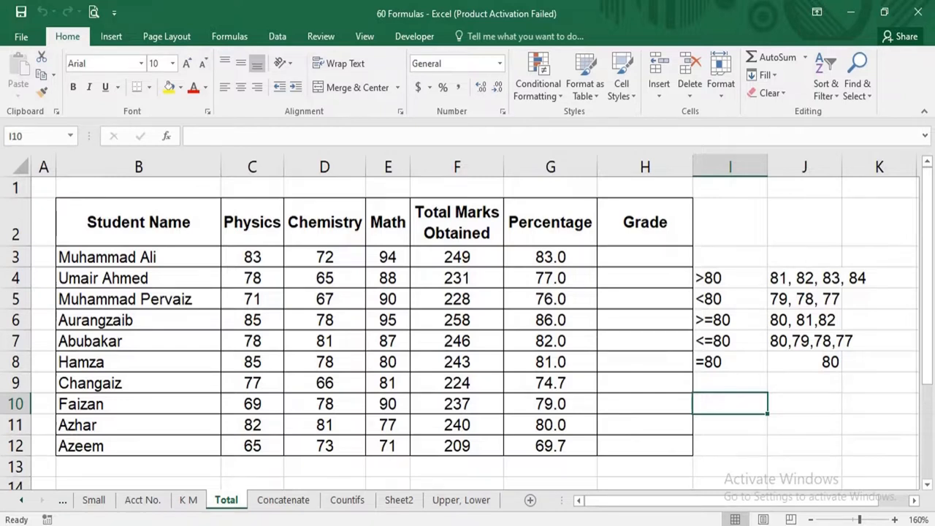
# Start the grade formula in H3 with an IF that returns "A+" when G3>=80.
pyautogui.click(681, 263)
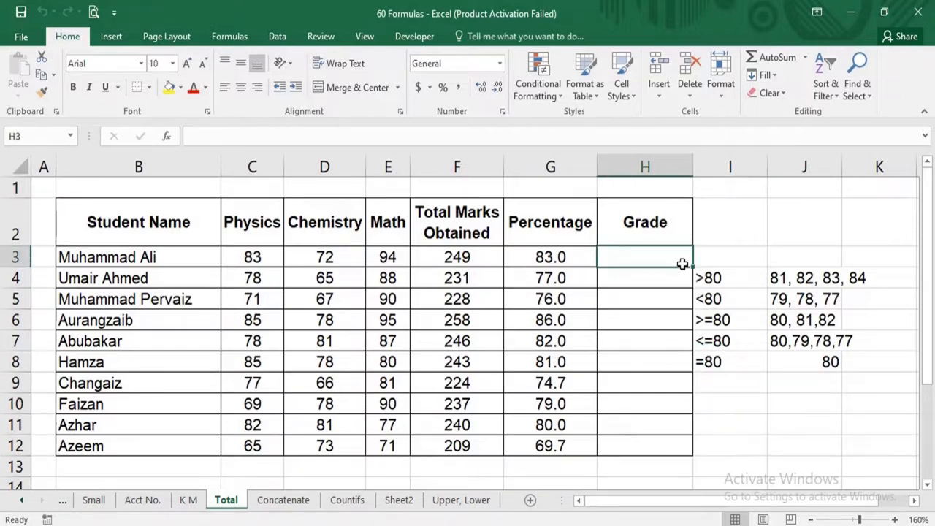
pyautogui.write('=IF(')
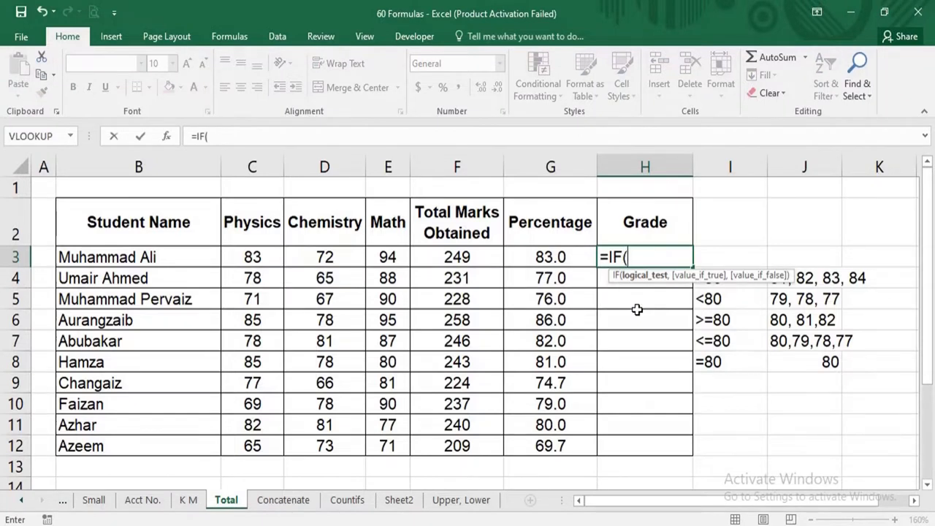
pyautogui.press('Left')
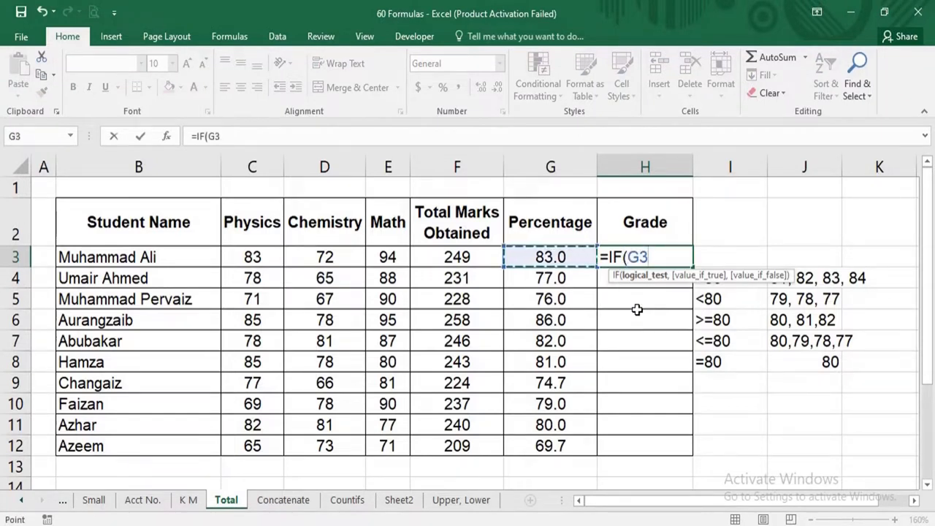
pyautogui.write('>')
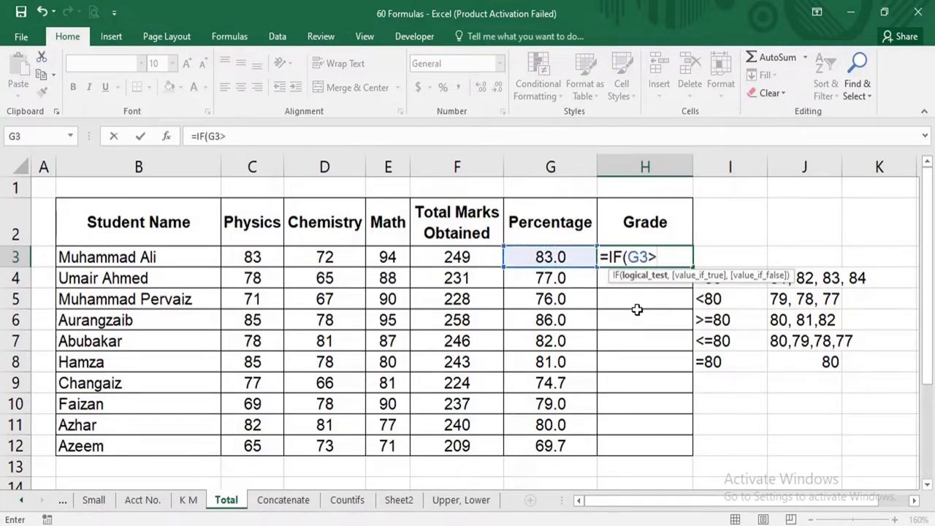
pyautogui.write('=80,')
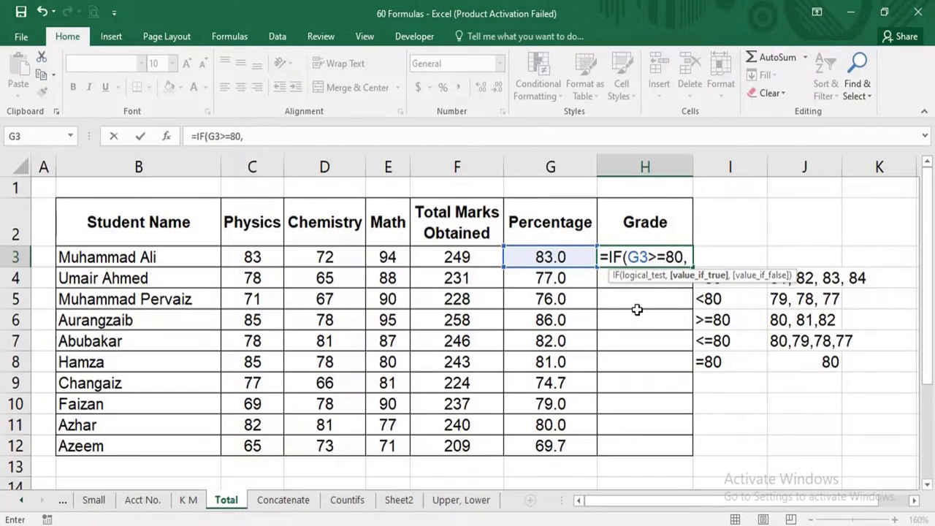
pyautogui.write('"A+"')
pyautogui.write(',')
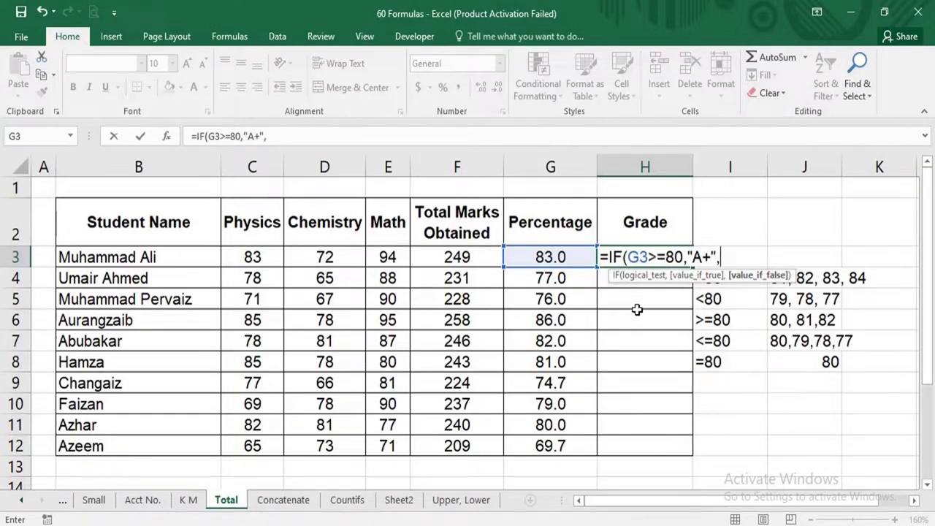
# Nest a second IF in the H3 grade formula that returns "A" when G3>=70.
pyautogui.write('IF(')
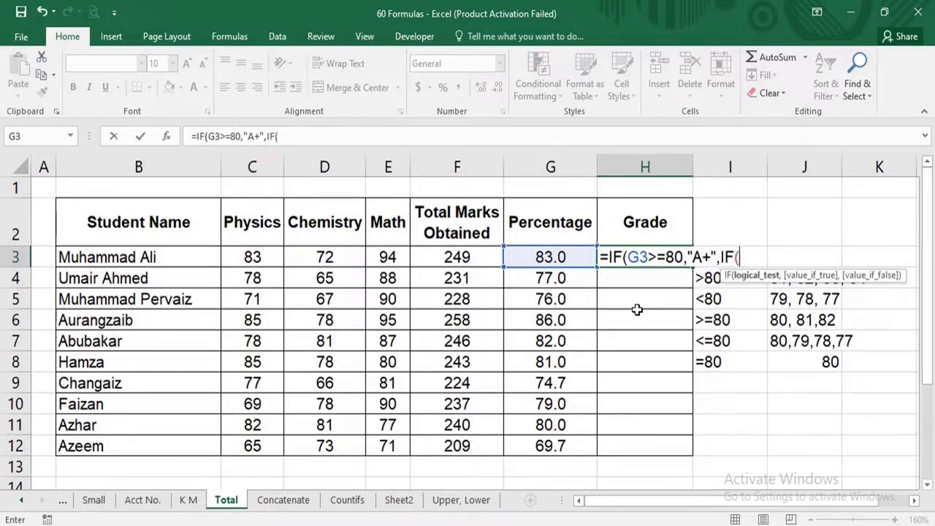
pyautogui.press('Left')
pyautogui.press('Left')
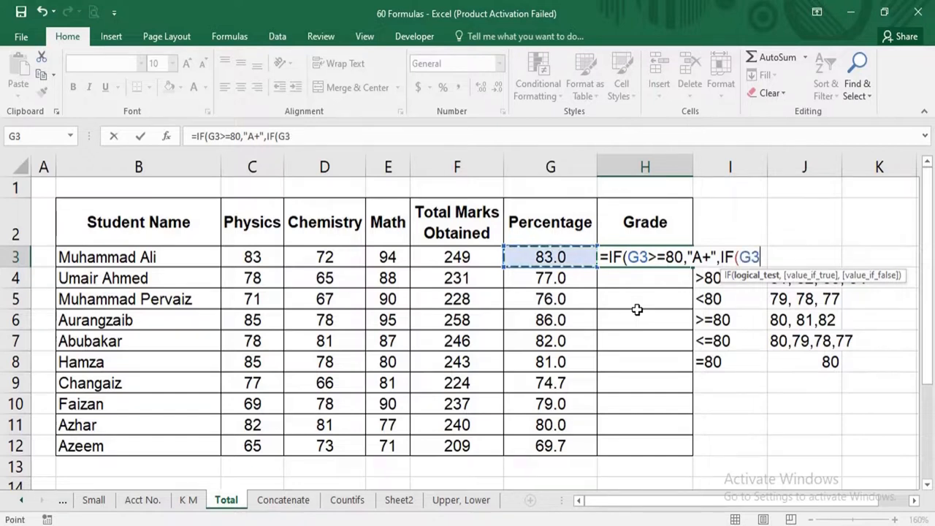
pyautogui.press('Right')
pyautogui.write('>')
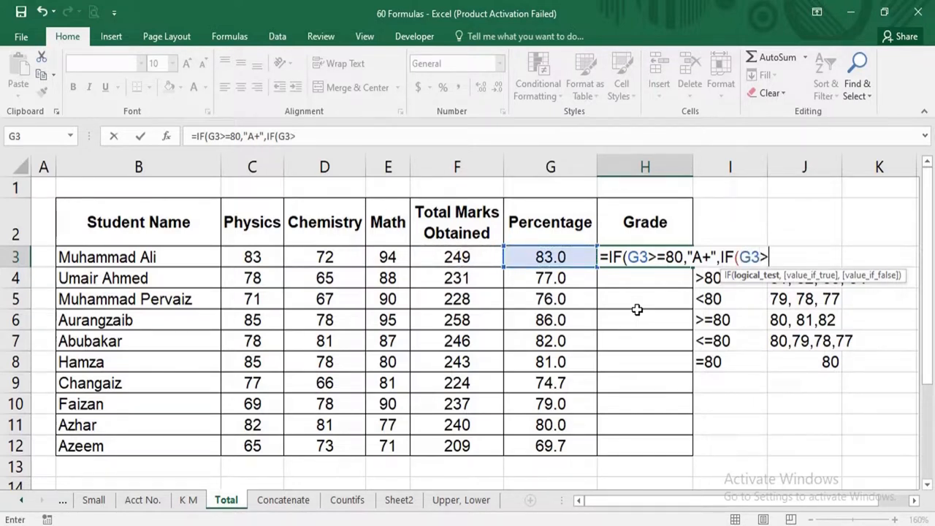
pyautogui.write('=70,')
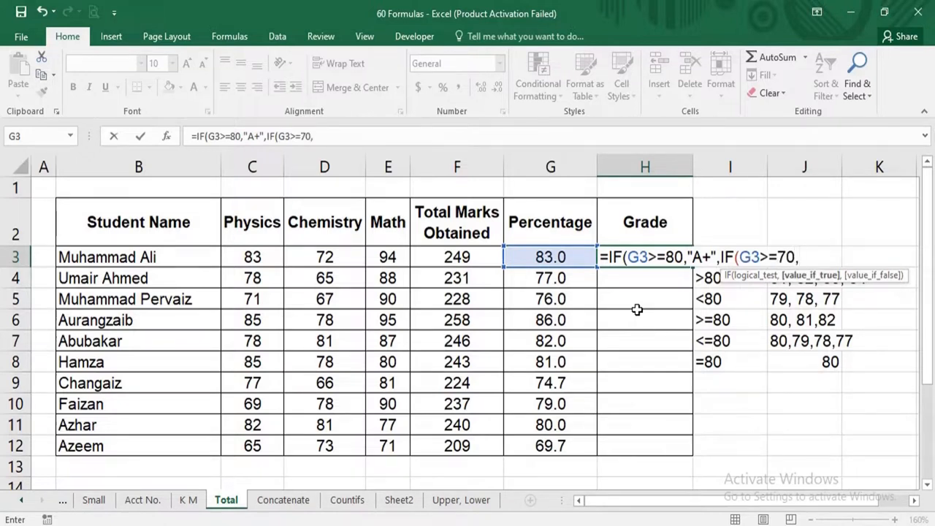
pyautogui.write('"A",IF(')
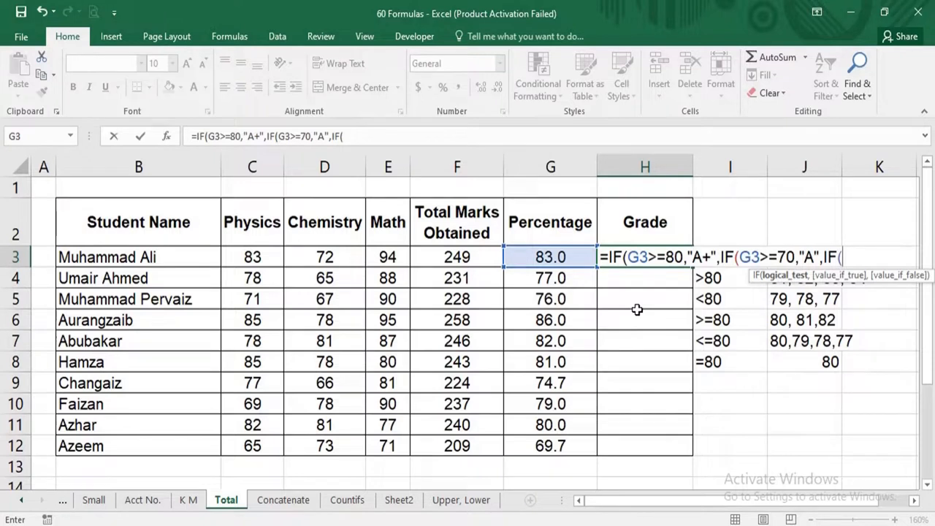
# Complete the third nested IF in the H3 formula so that G3>=60 returns "B".
pyautogui.write('G3>')
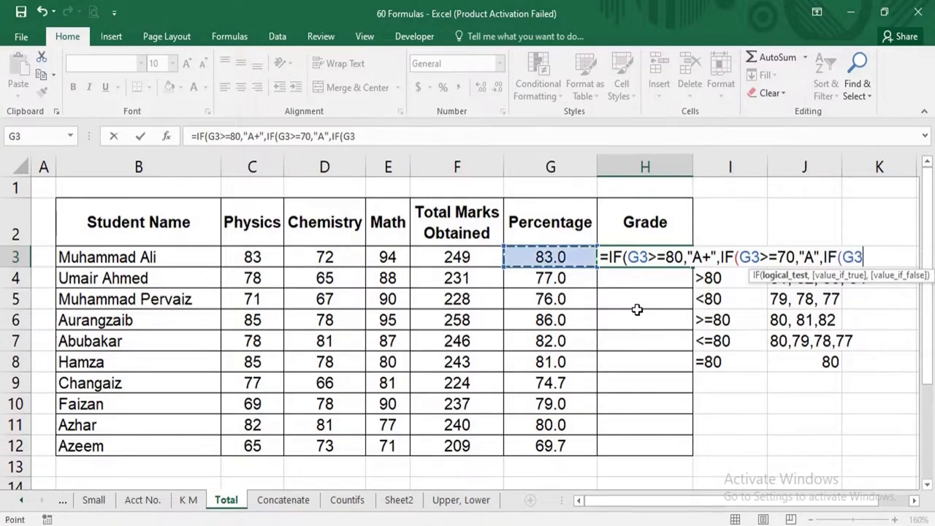
pyautogui.write('=')
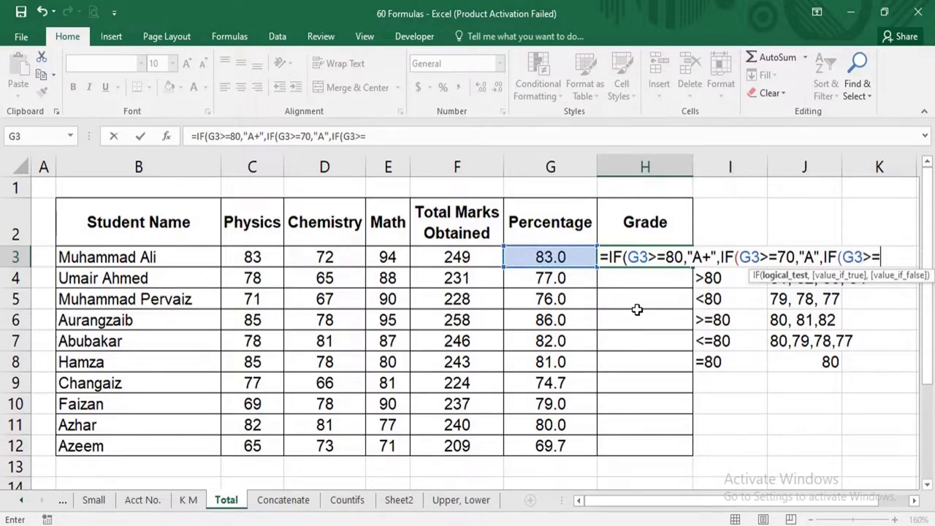
pyautogui.write('60,')
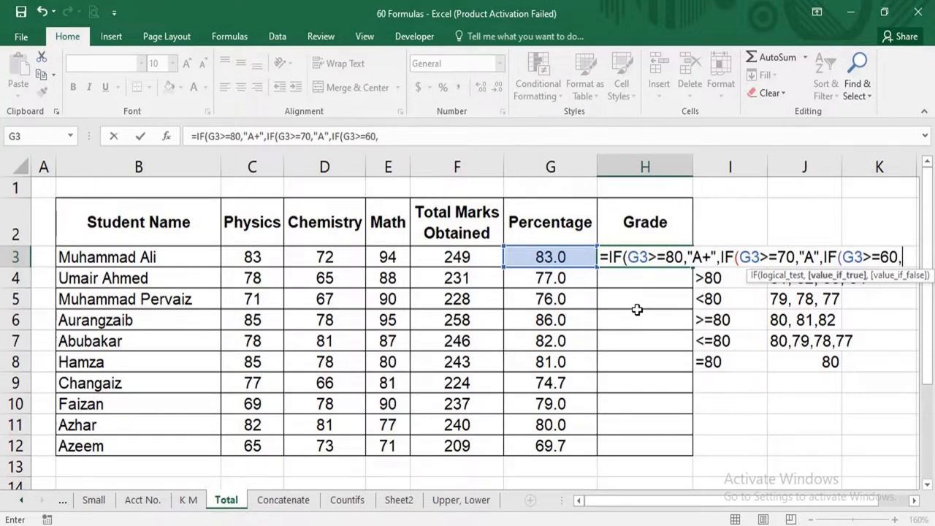
pyautogui.write('"B"')
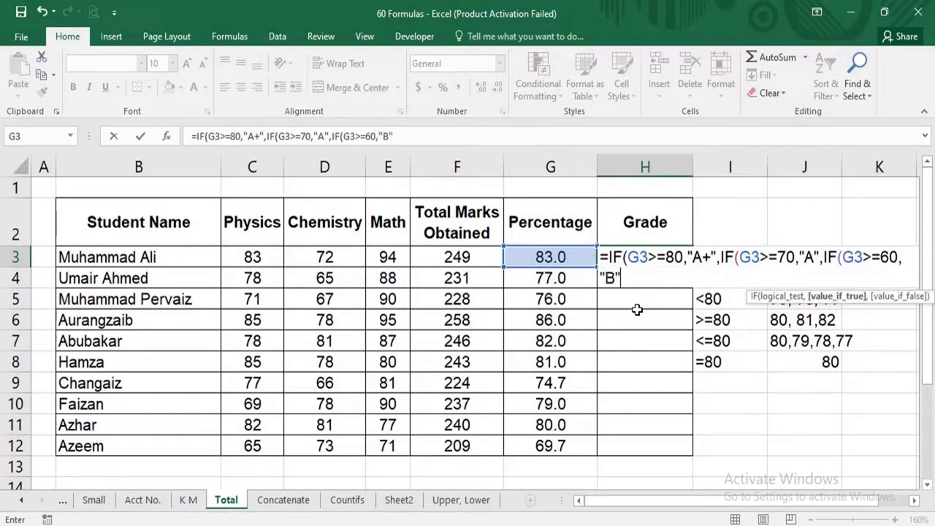
pyautogui.write(',')
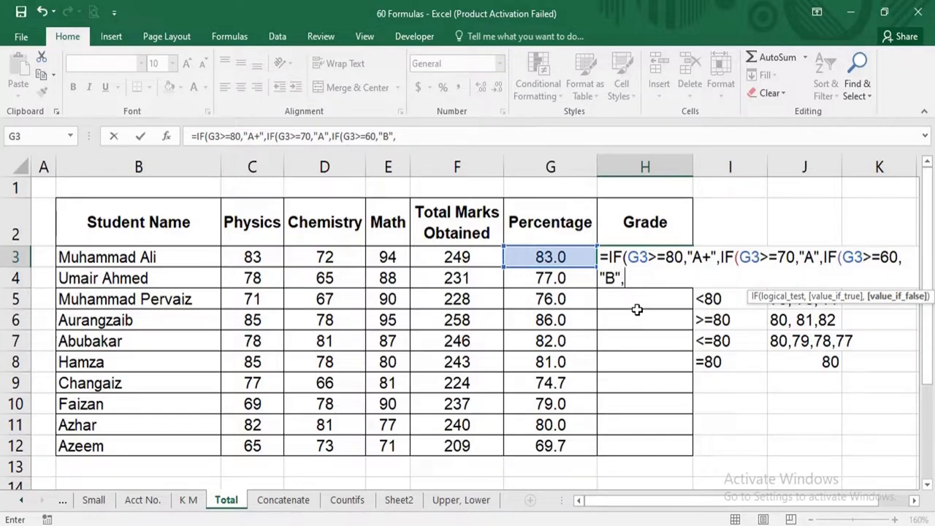
# Nest a fourth IF in the H3 formula that returns "C" when G3>=50.
pyautogui.write('IF')
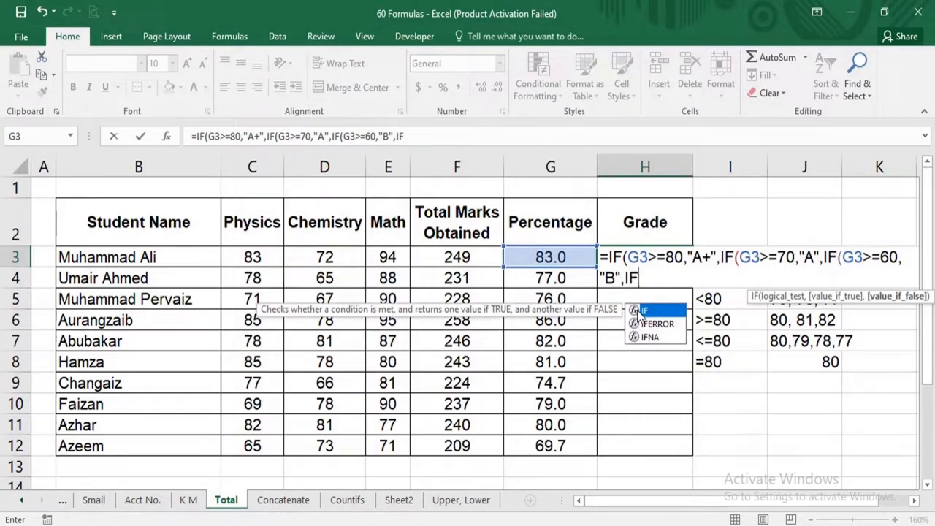
pyautogui.doubleClick(640, 313)
pyautogui.press('Left')
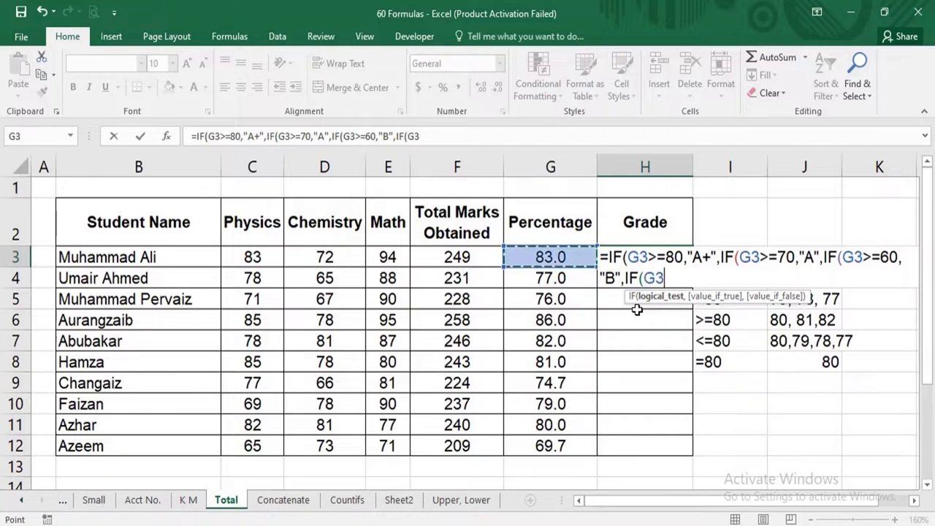
pyautogui.write('>')
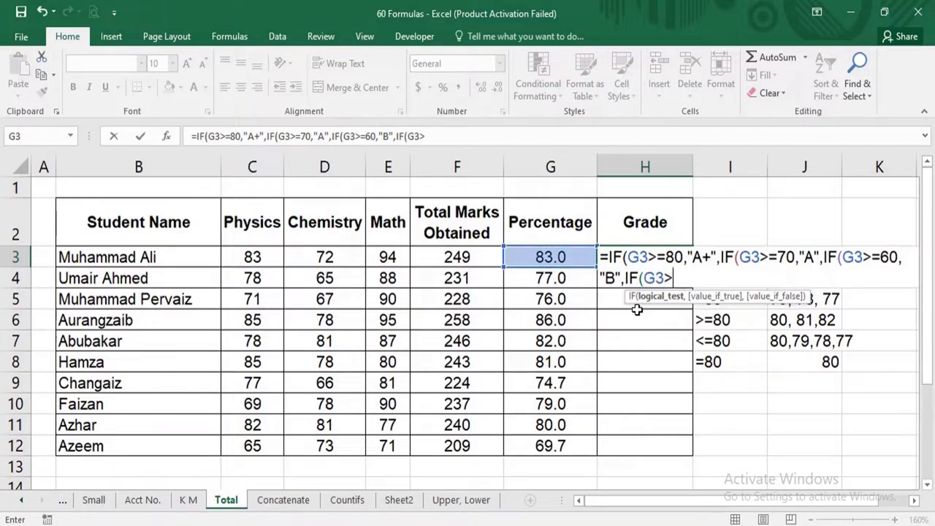
pyautogui.write('=50,"')
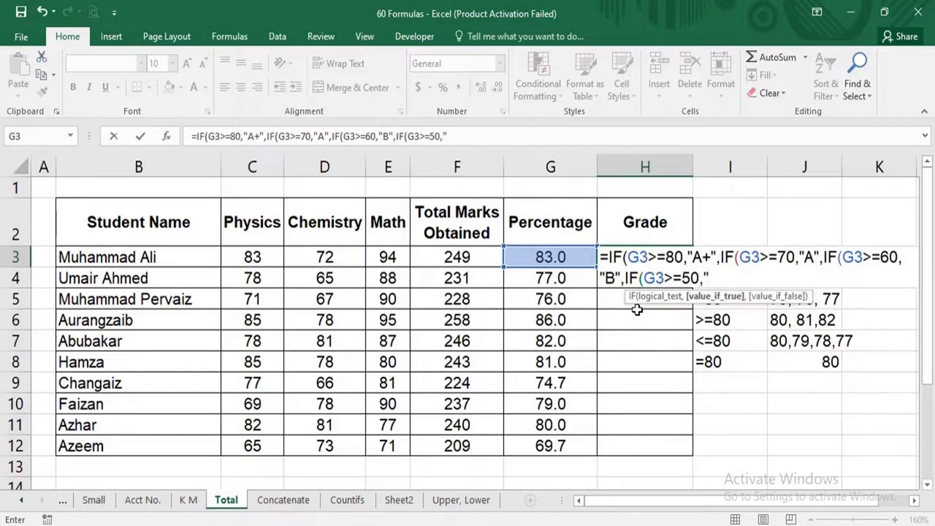
pyautogui.write('C",')
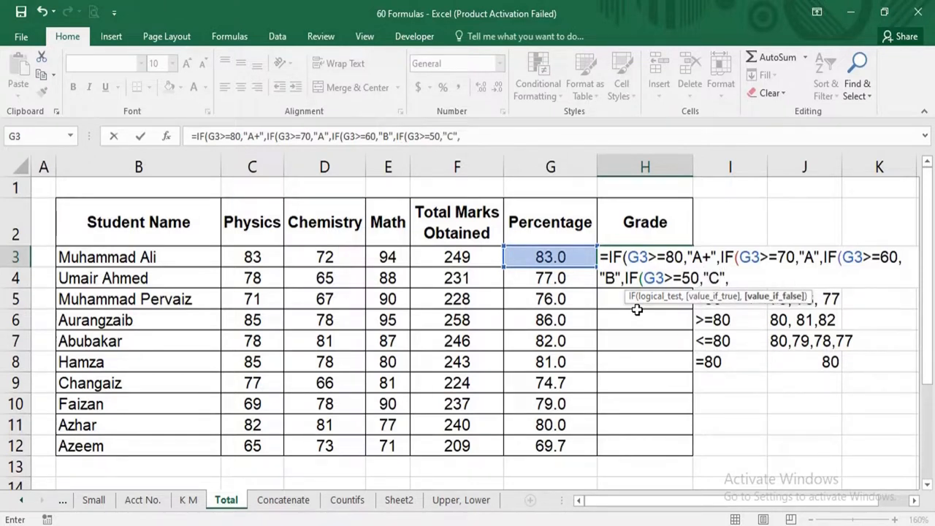
# Nest a fifth IF in the H3 grade formula that returns "D" when G3>=40, and open a sixth IF.
pyautogui.write('IF(')
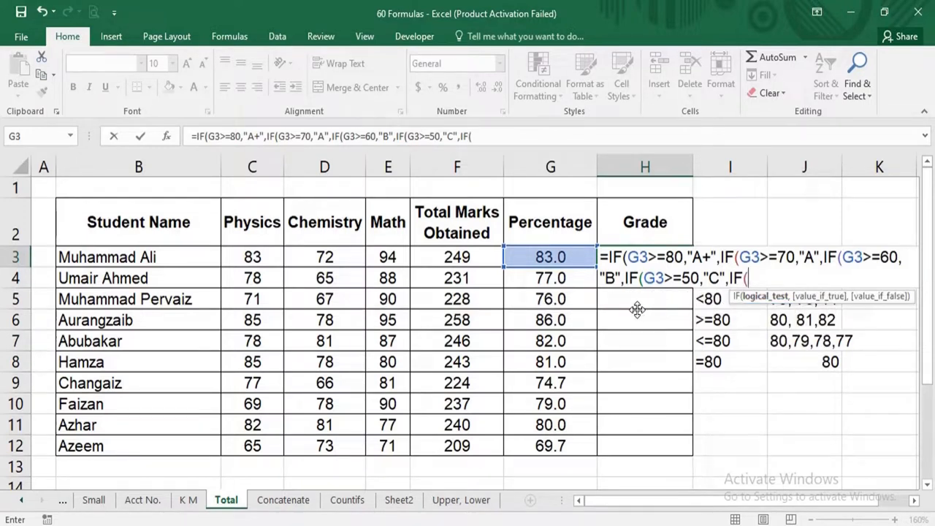
pyautogui.press('Left')
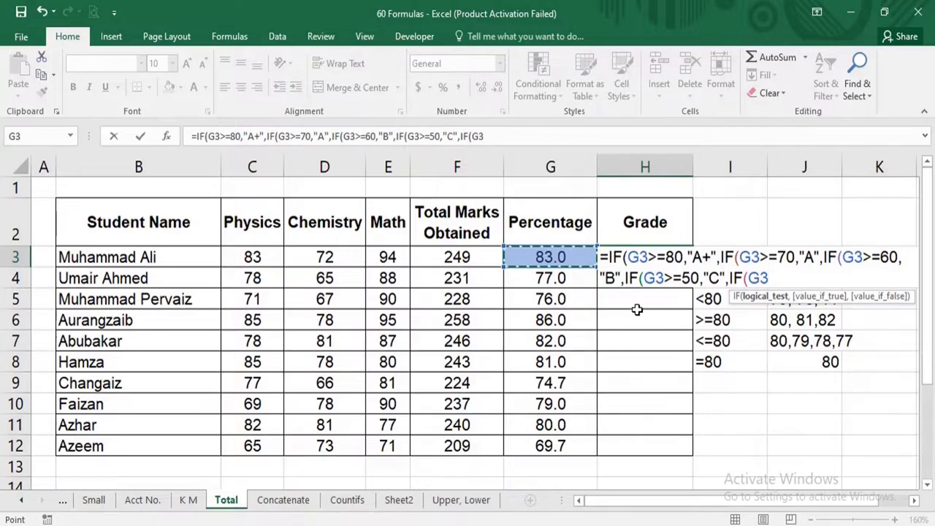
pyautogui.write('>')
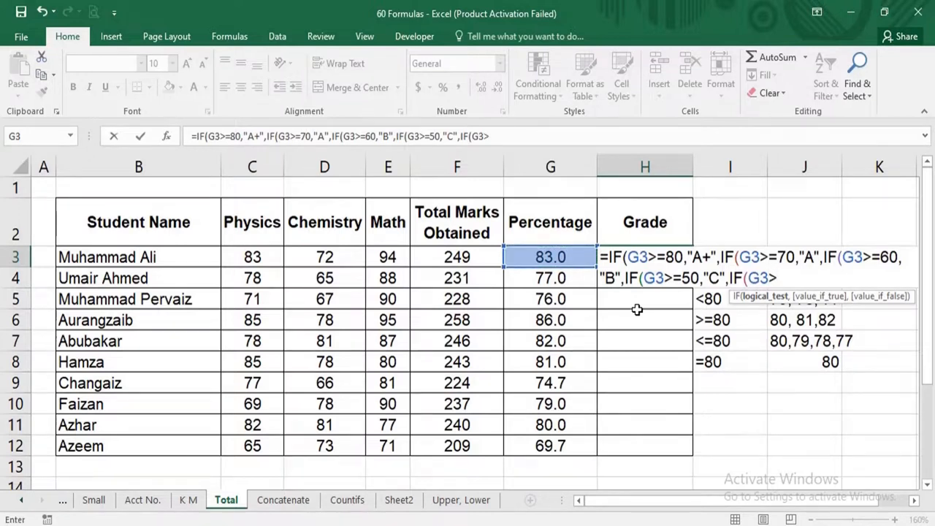
pyautogui.write('=40,"')
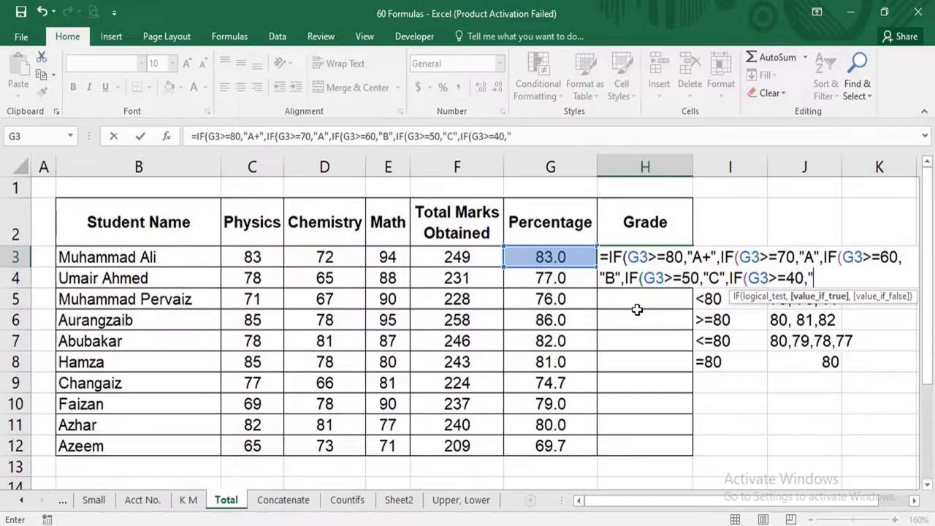
pyautogui.write('D",IF(')
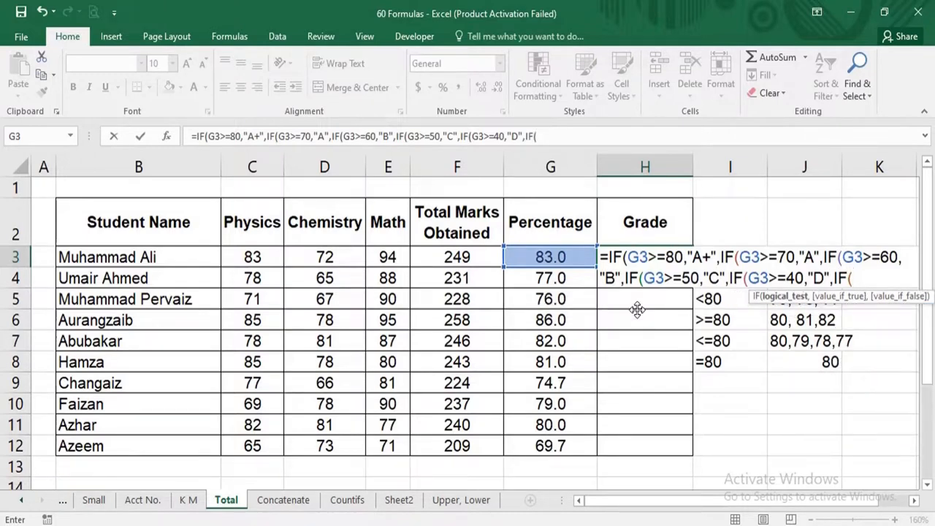
# Give the sixth IF in the H3 formula the condition <=39 and the result "Fail", and close all six brackets.
pyautogui.write('<=39')
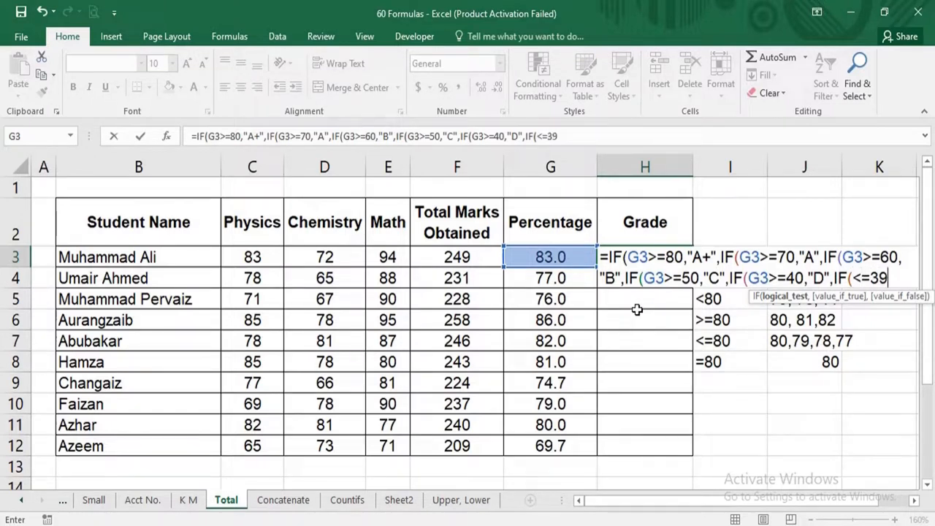
pyautogui.write(',"Fa')
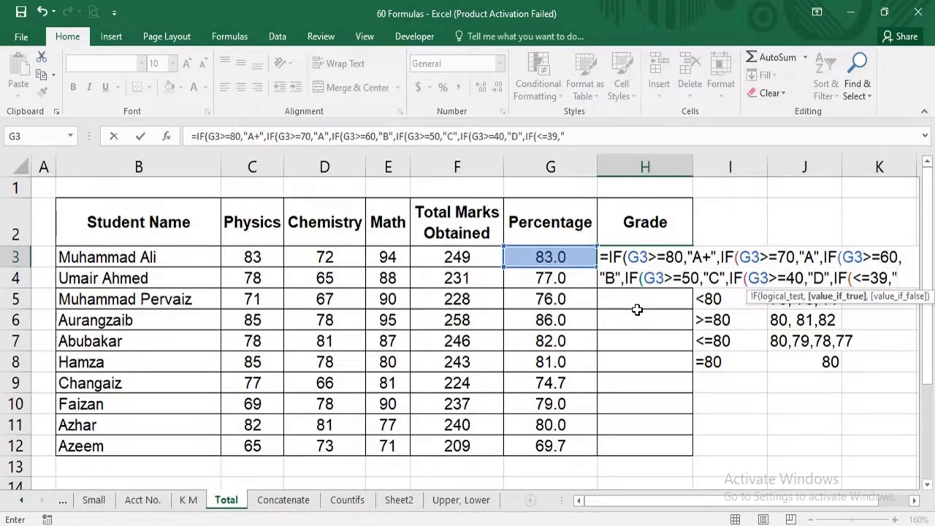
pyautogui.write('il')
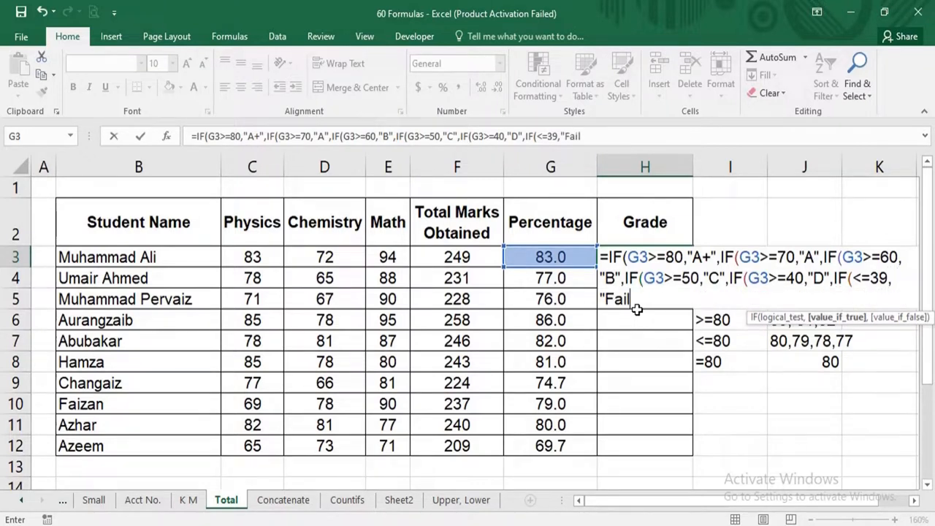
pyautogui.write('")')
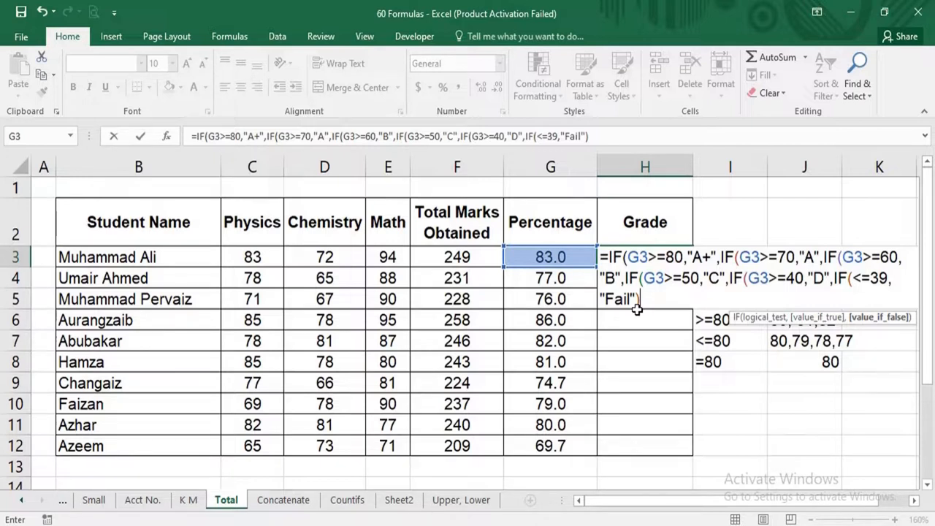
pyautogui.write('))))')
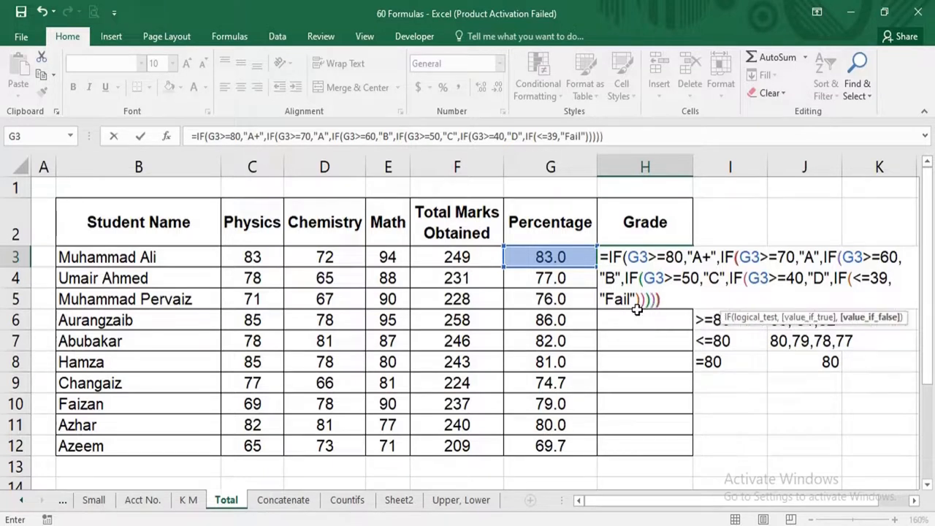
pyautogui.write(')')
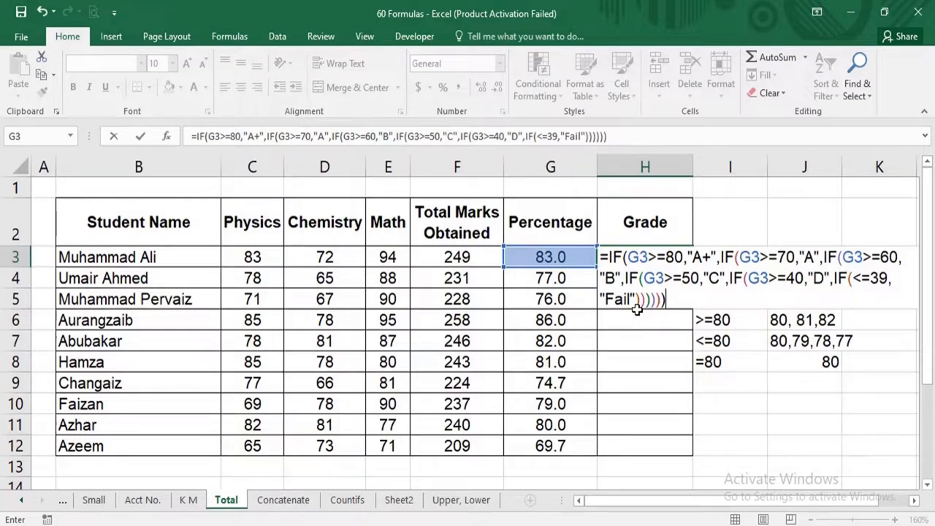
# Insert the missing G3 reference before <=39 in the last IF and enter the completed H3 formula.
pyautogui.click(872, 278)
pyautogui.click(580, 257)
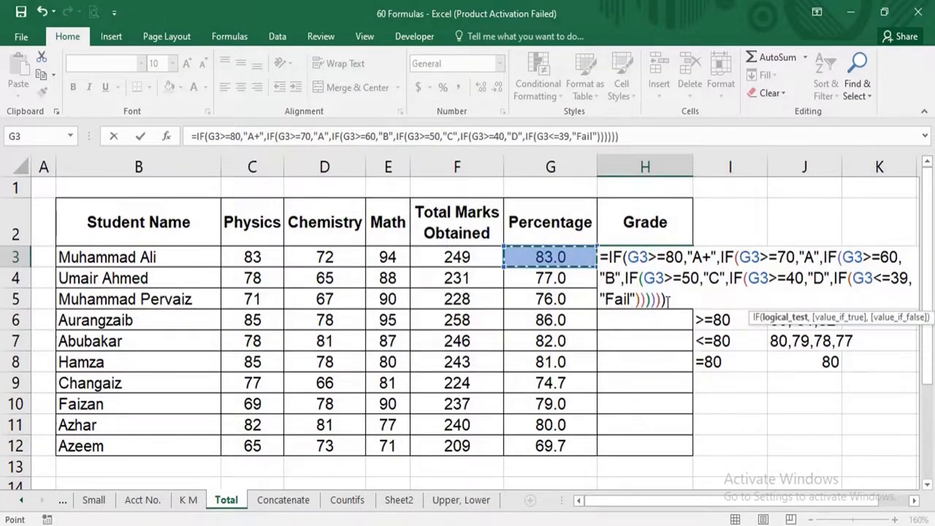
pyautogui.press('Return')
# Fill the grade formula from H3 down through H12 for all the students.
pyautogui.press('Up')
pyautogui.hotkey('shift', 'Down')
pyautogui.hotkey('shift', 'Down')
pyautogui.hotkey('shift', 'Down')
pyautogui.hotkey('shift', 'Down')
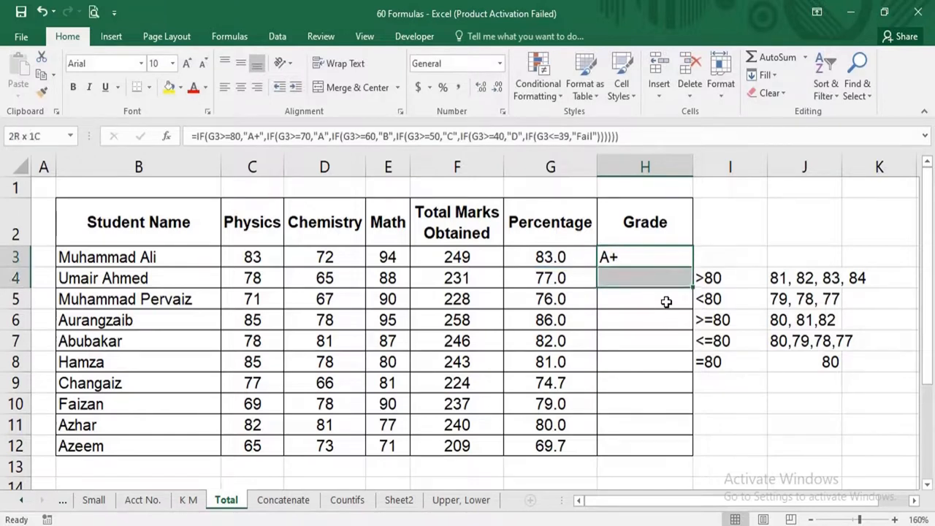
pyautogui.hotkey('shift', 'Down')
pyautogui.hotkey('shift', 'Down')
pyautogui.hotkey('shift', 'Down')
pyautogui.hotkey('shift', 'Down')
pyautogui.hotkey('shift', 'Down')
pyautogui.hotkey('ctrl', 'd')
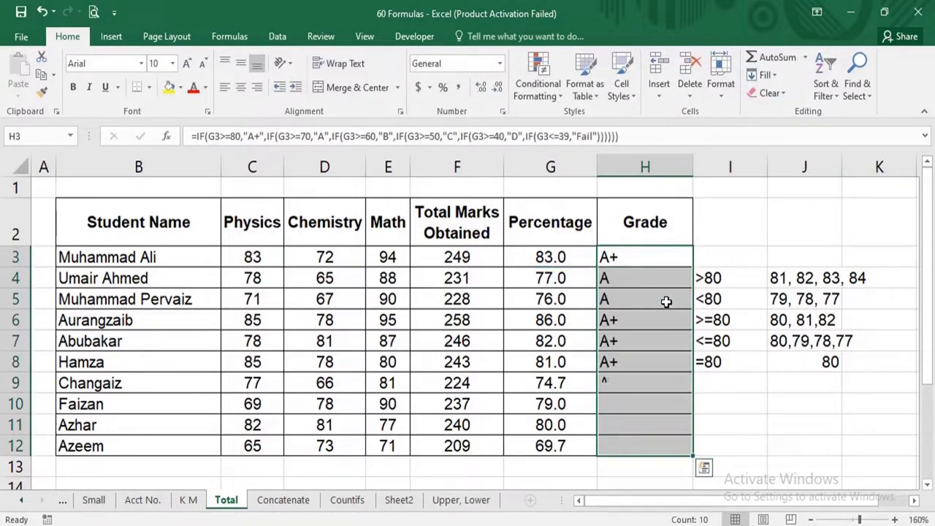